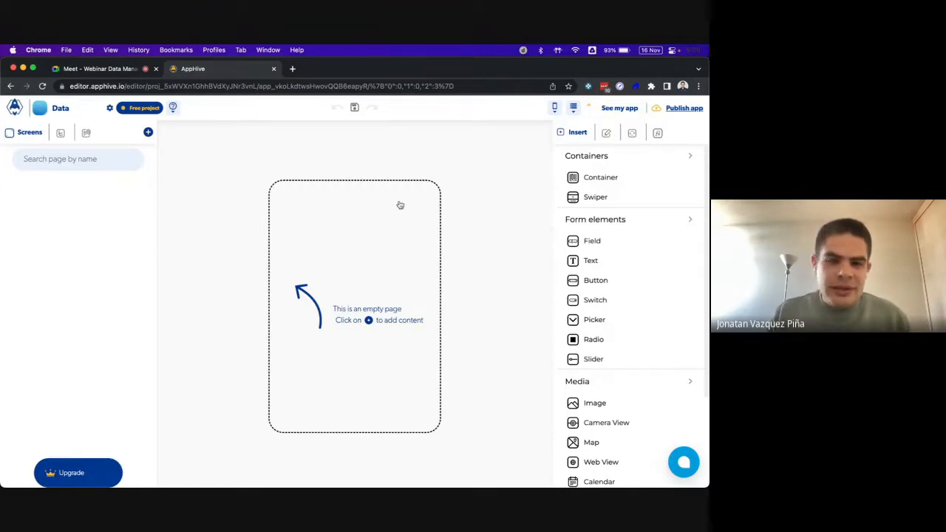
# Add a new page and place two input fields with a button beneath them in its middle
pyautogui.click(364, 232)
pyautogui.click(183, 186)
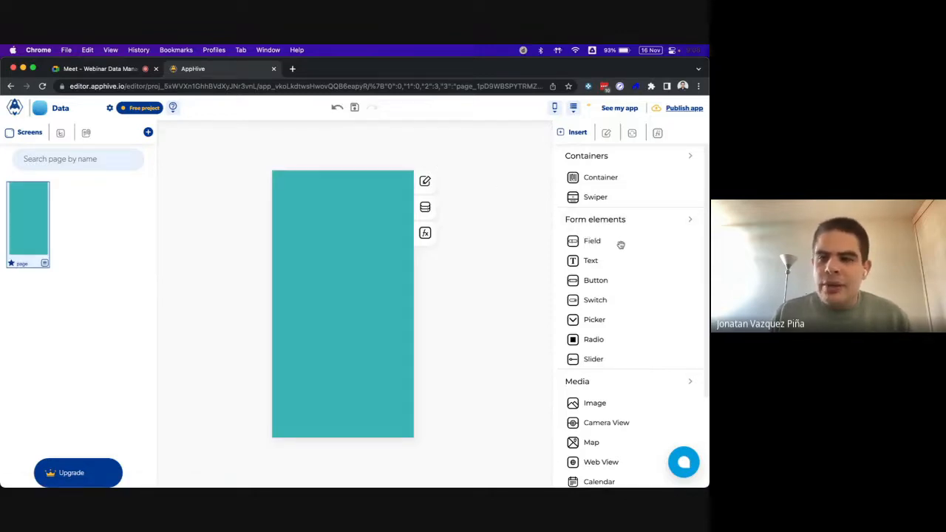
pyautogui.moveTo(619, 244); pyautogui.dragTo(355, 303)
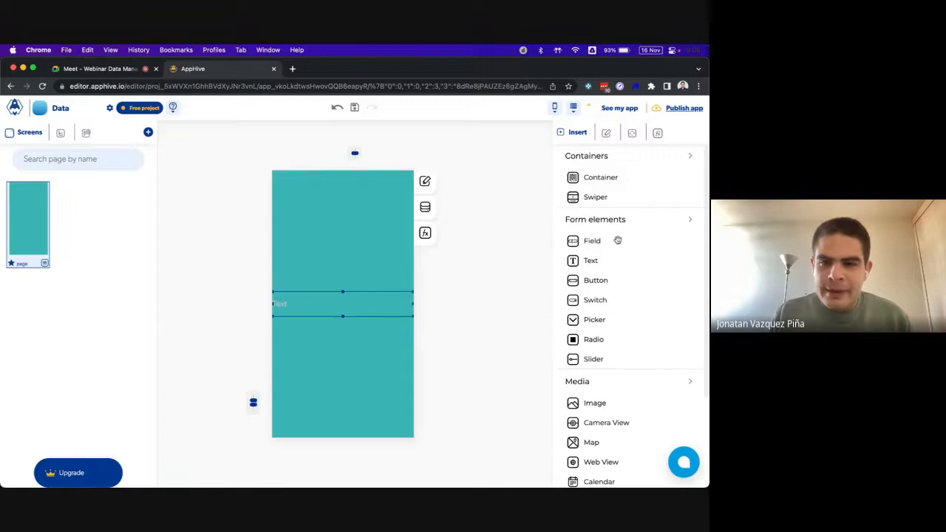
pyautogui.moveTo(617, 241); pyautogui.dragTo(329, 332)
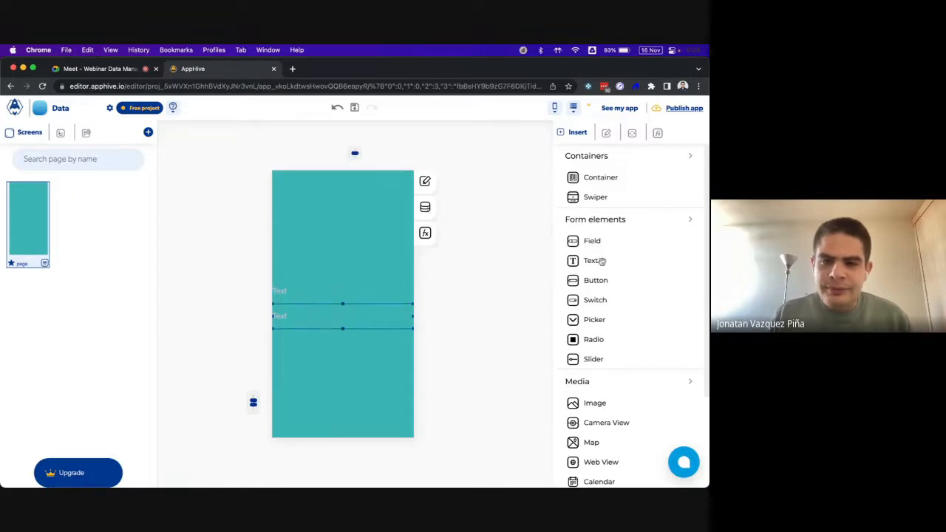
pyautogui.moveTo(613, 279); pyautogui.dragTo(330, 352)
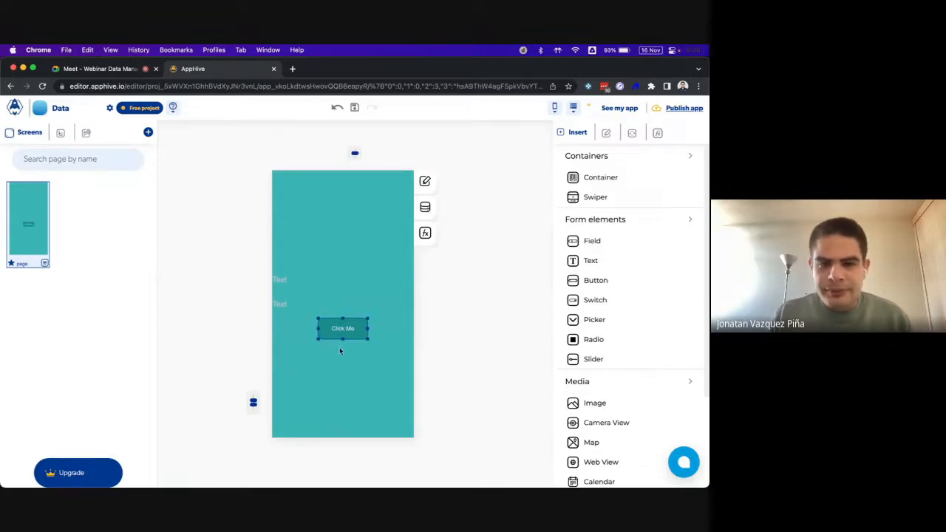
# Set the upper field's placeholder text to Name and the lower field's to Age
pyautogui.click(426, 232)
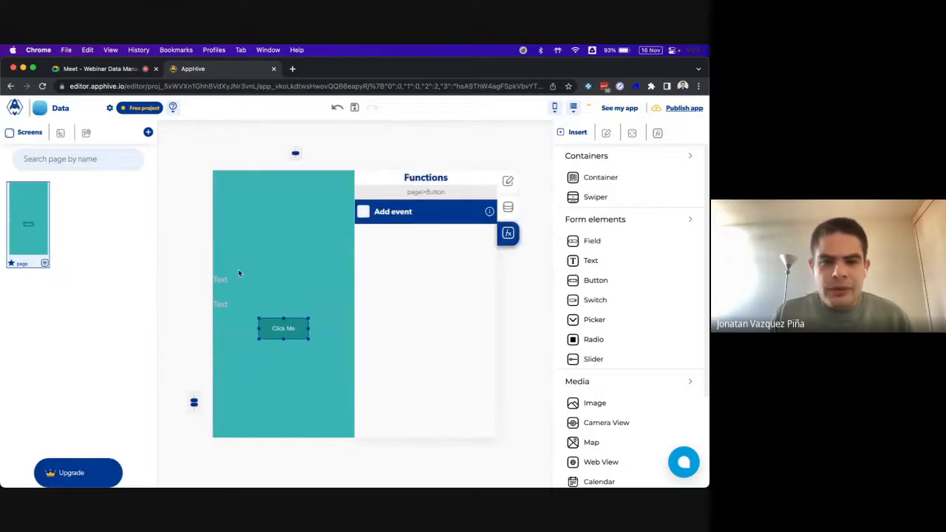
pyautogui.click(247, 279)
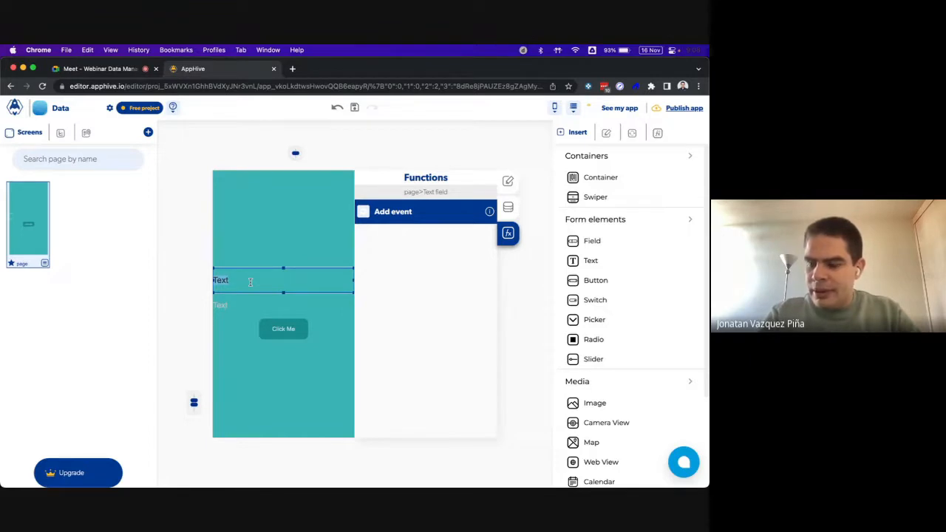
pyautogui.write('Name')
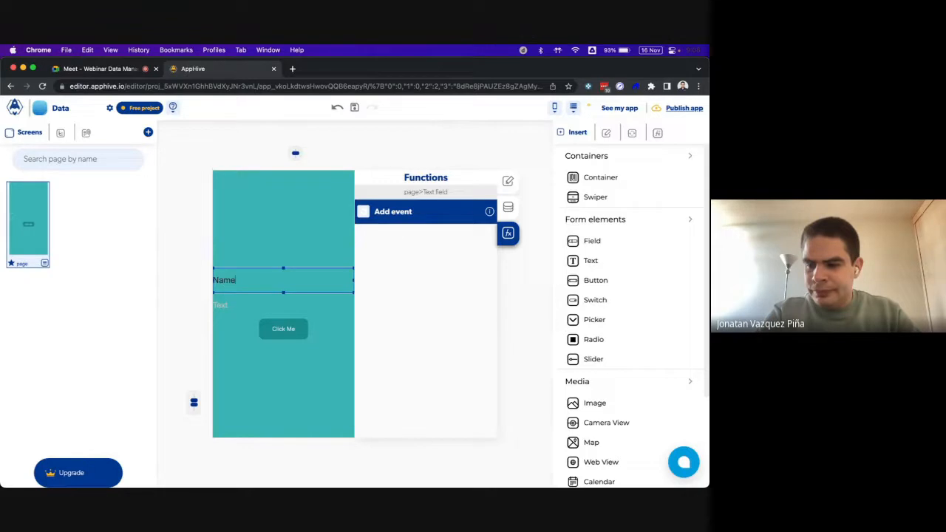
pyautogui.click(218, 304)
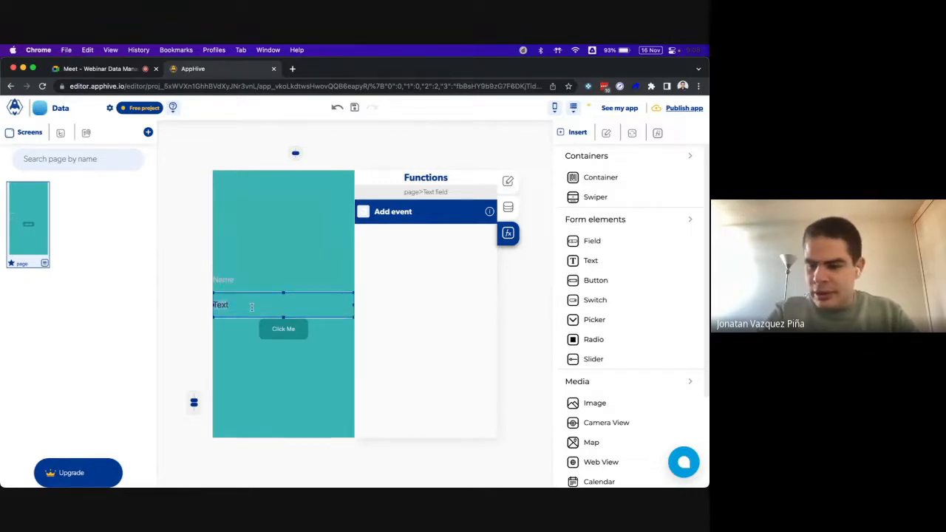
pyautogui.write('A')
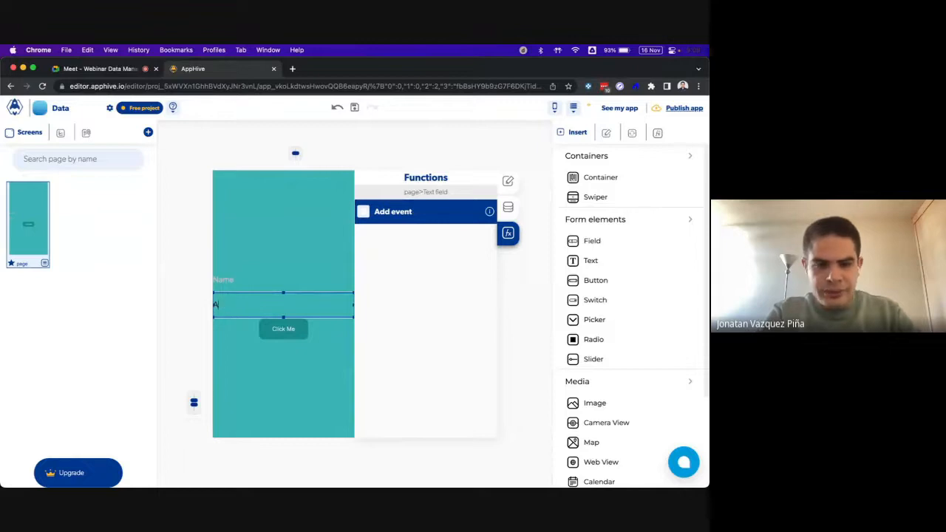
pyautogui.write('ge')
# Change the label of the button below the fields to Save
pyautogui.click(283, 328)
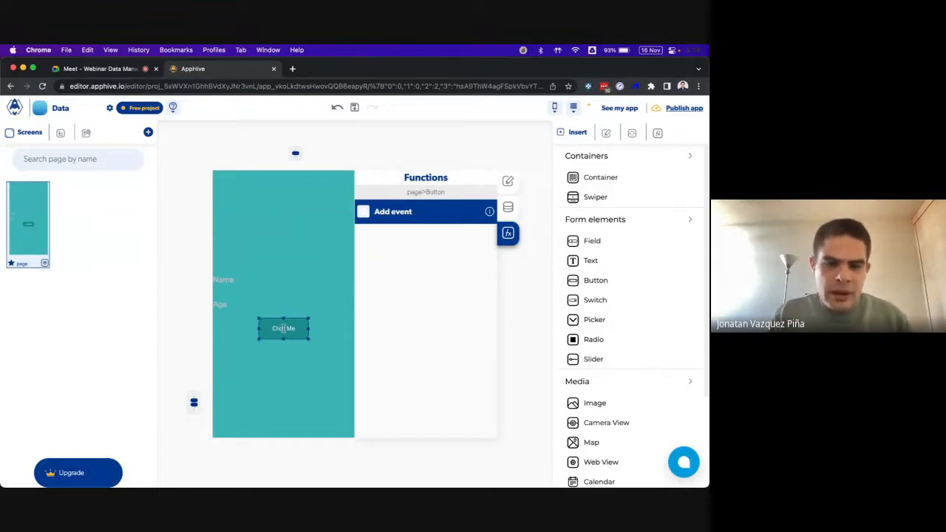
pyautogui.doubleClick(283, 328)
pyautogui.write('Save')
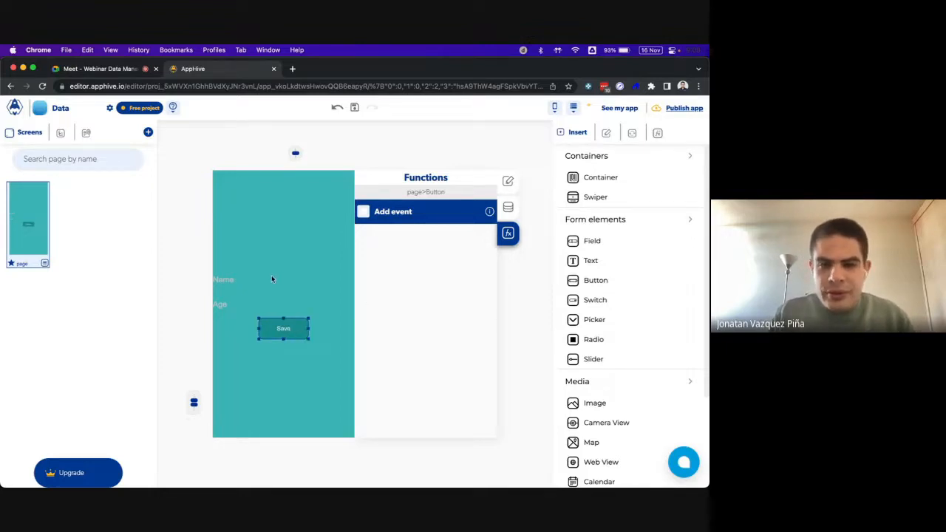
# Set the control name of the Name field to "name" in its data settings
pyautogui.click(266, 304)
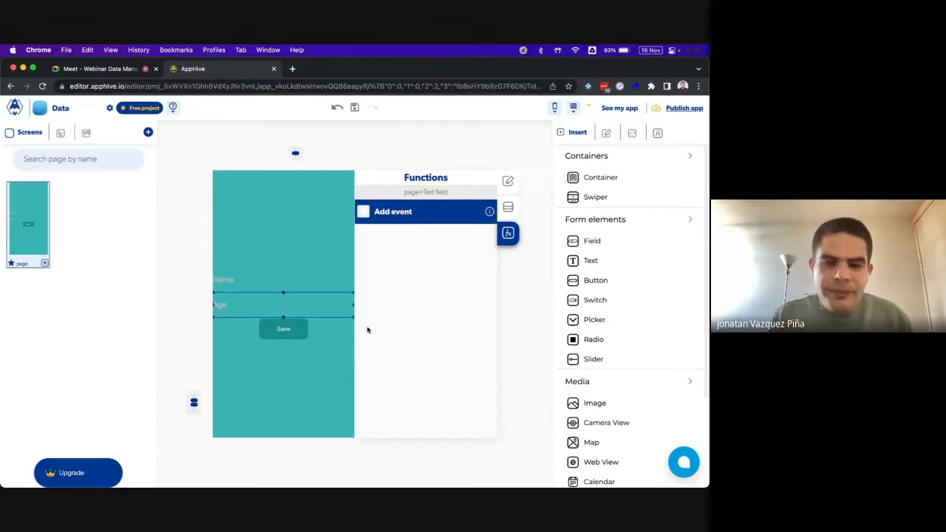
pyautogui.click(323, 287)
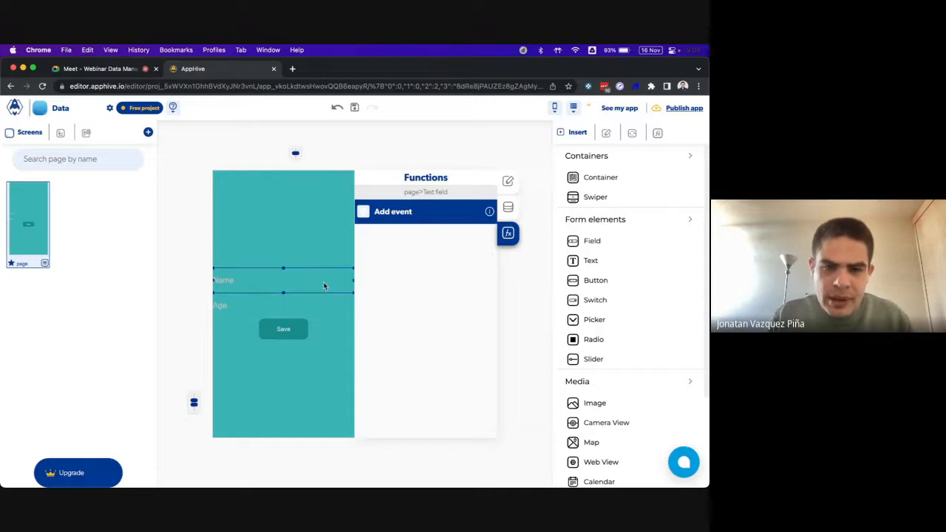
pyautogui.click(508, 207)
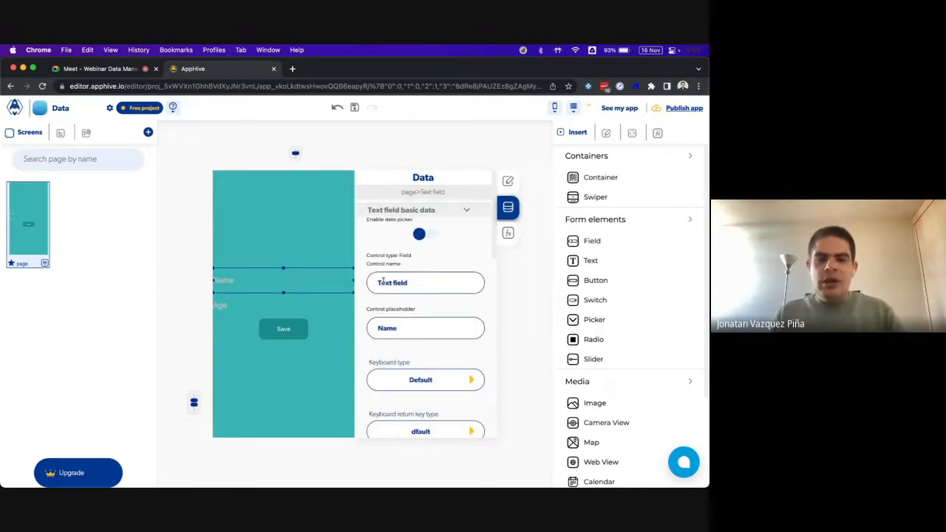
pyautogui.moveTo(415, 282); pyautogui.dragTo(369, 283)
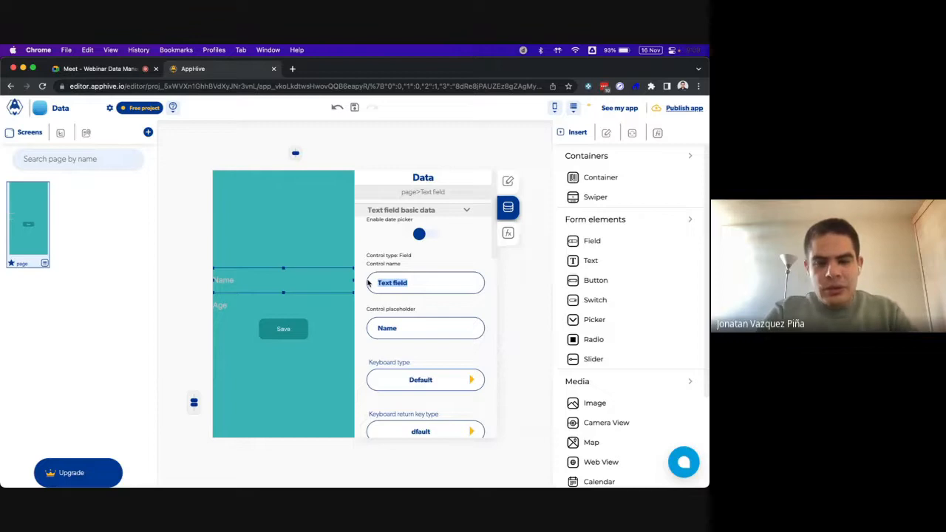
pyautogui.write('name')
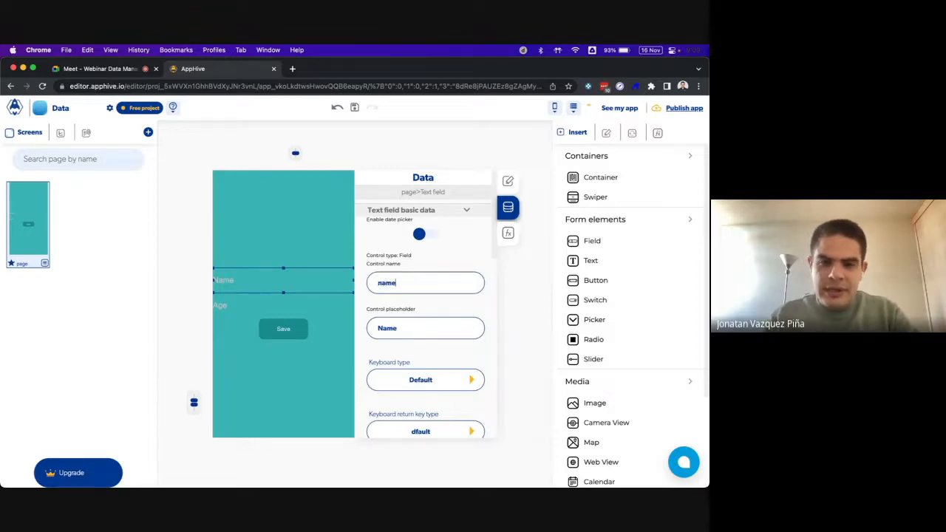
# Set the control name of the Age field to "age" in its data settings
pyautogui.click(331, 303)
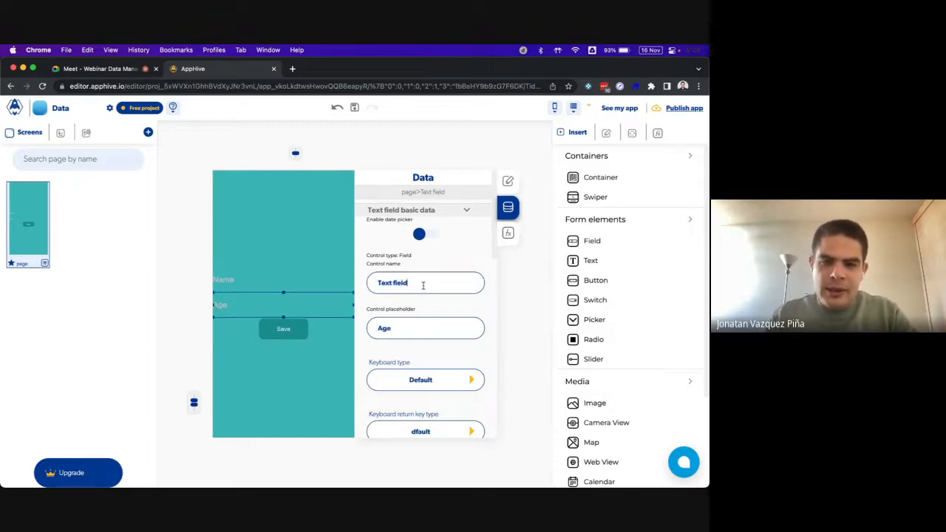
pyautogui.moveTo(422, 285); pyautogui.dragTo(366, 283)
pyautogui.write('age')
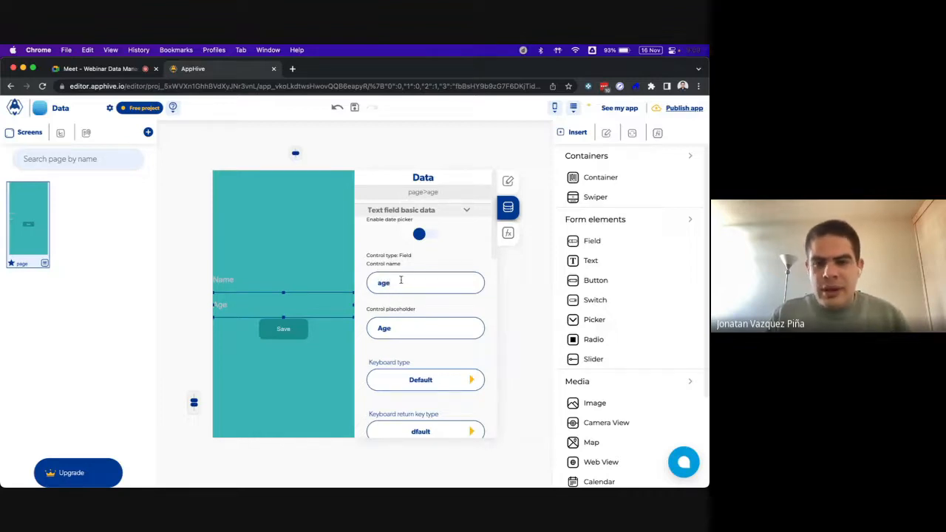
pyautogui.moveTo(400, 280); pyautogui.dragTo(369, 285)
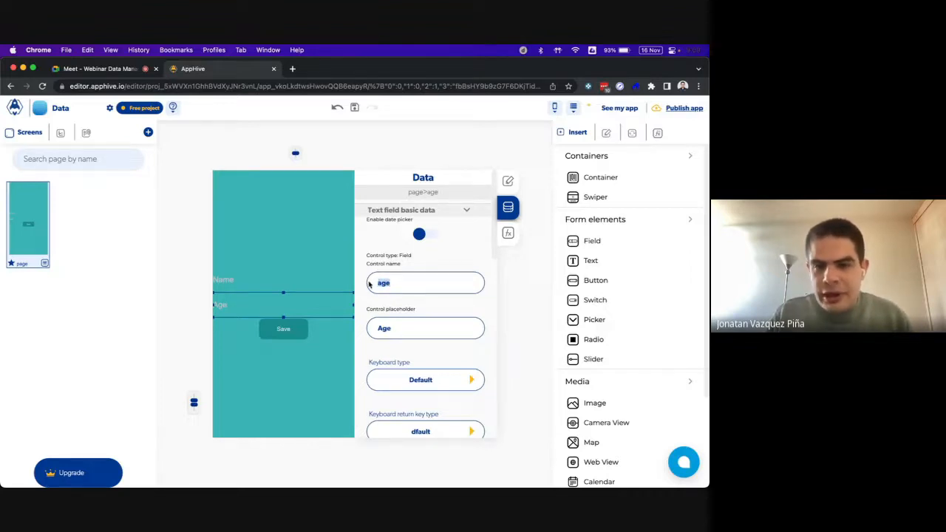
pyautogui.click(393, 328)
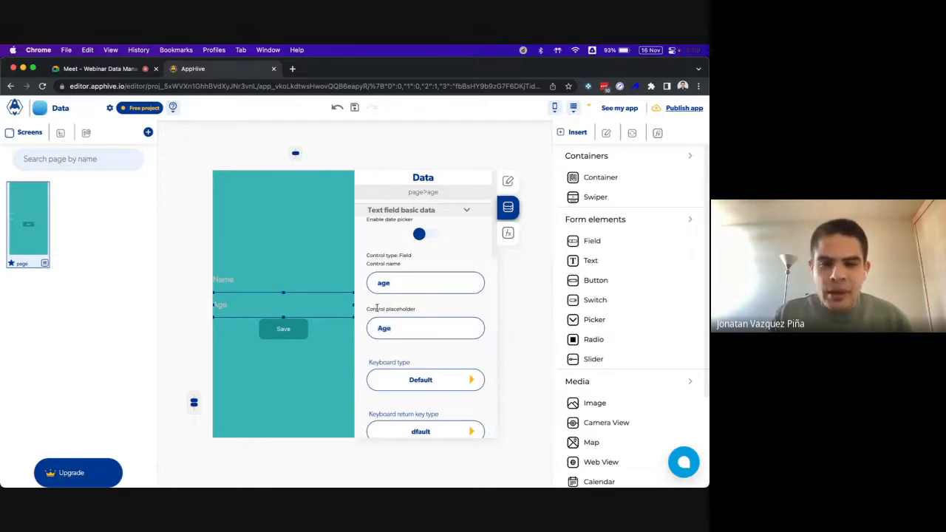
# Add an onPress event to the Save button and open the list of functions available for it
pyautogui.click(299, 332)
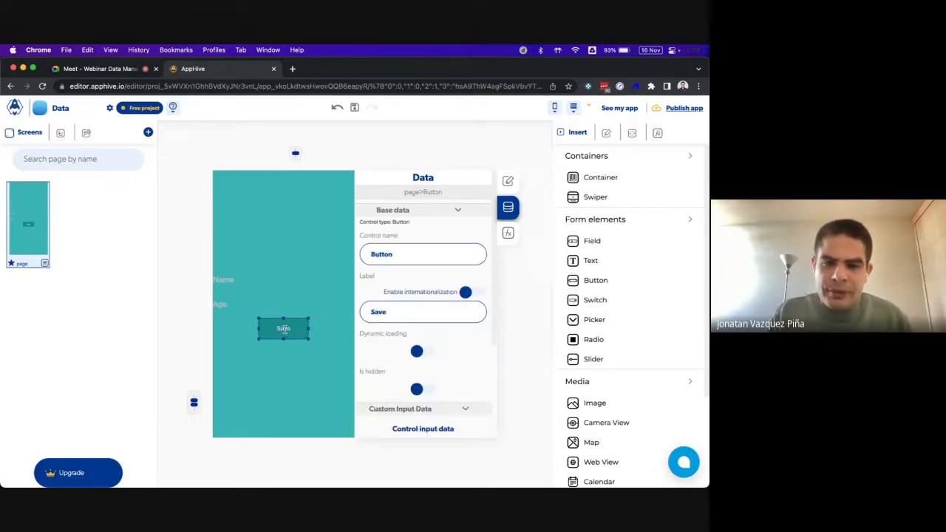
pyautogui.click(507, 234)
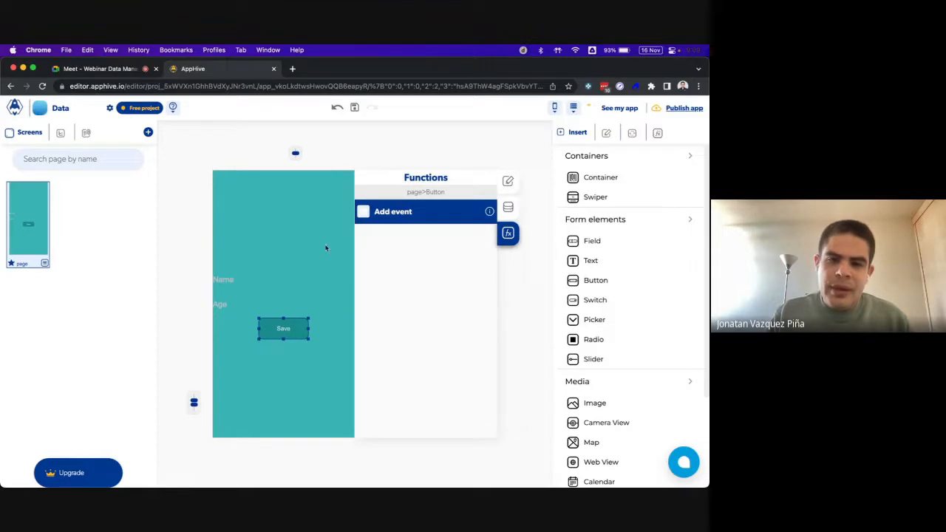
pyautogui.click(359, 213)
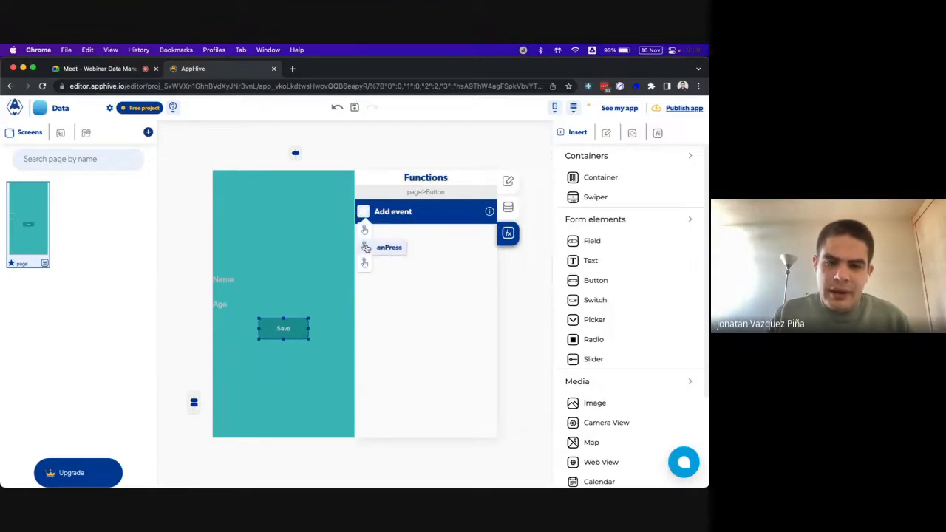
pyautogui.click(366, 247)
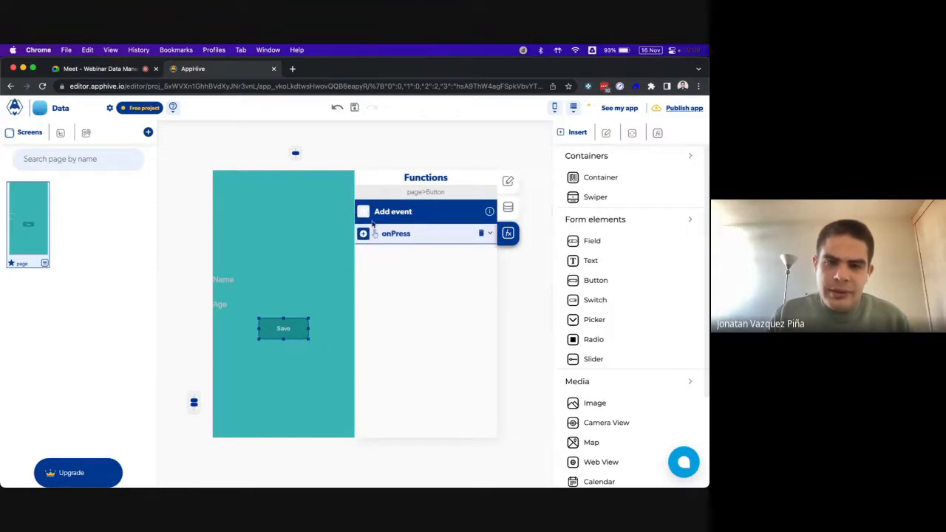
pyautogui.click(365, 234)
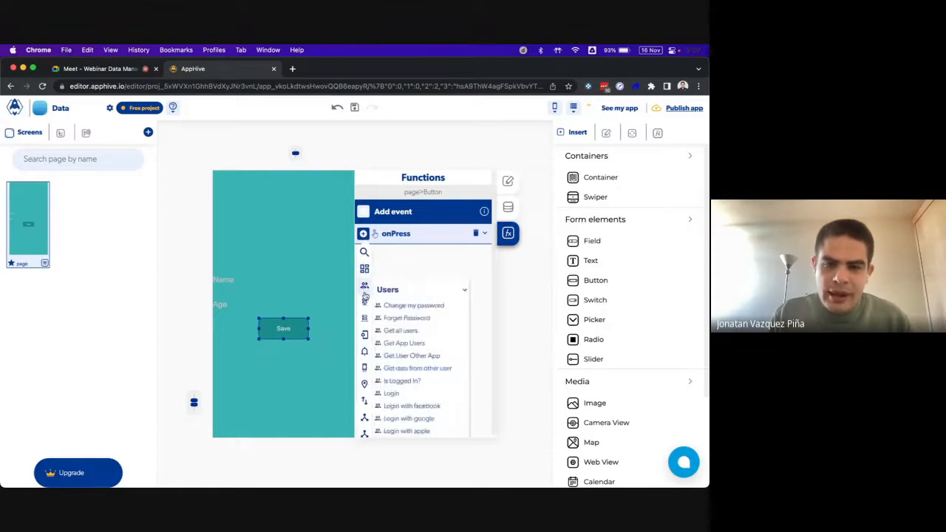
pyautogui.moveTo(366, 302)
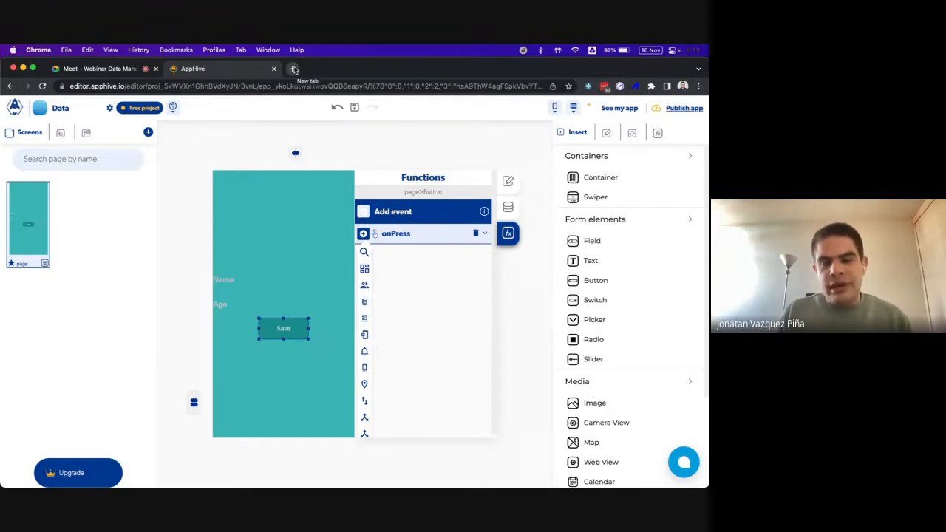
# Search the web for "firebase pricing" in a new browser tab and open the official Firebase Pricing page
pyautogui.click(293, 69)
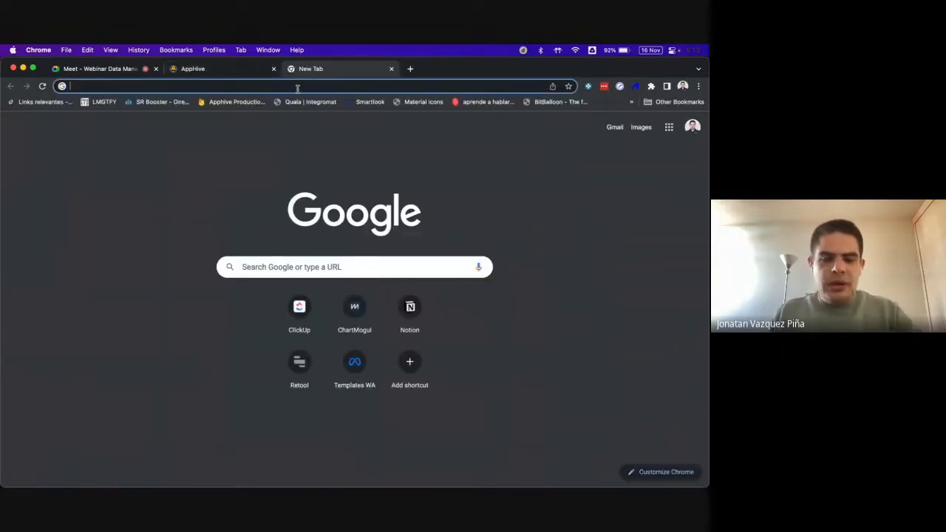
pyautogui.write('firebas')
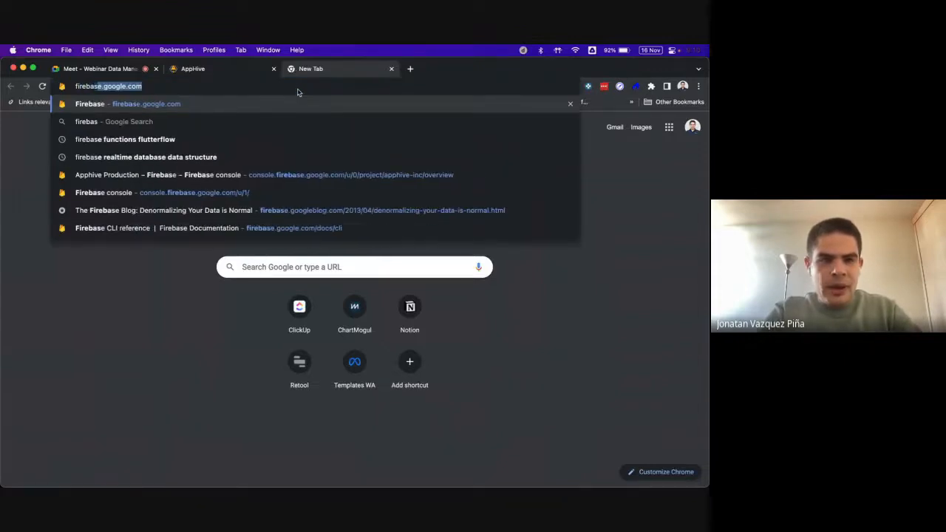
pyautogui.write('e pricing')
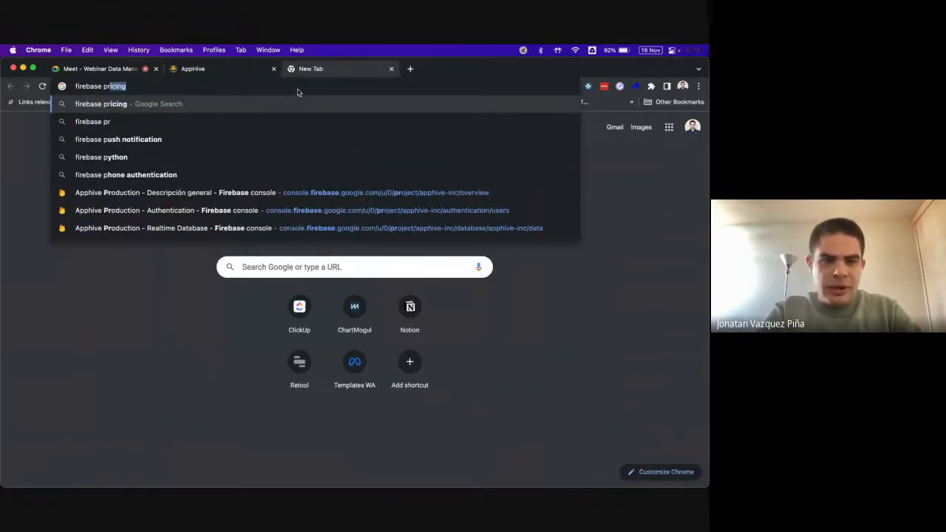
pyautogui.press('Return')
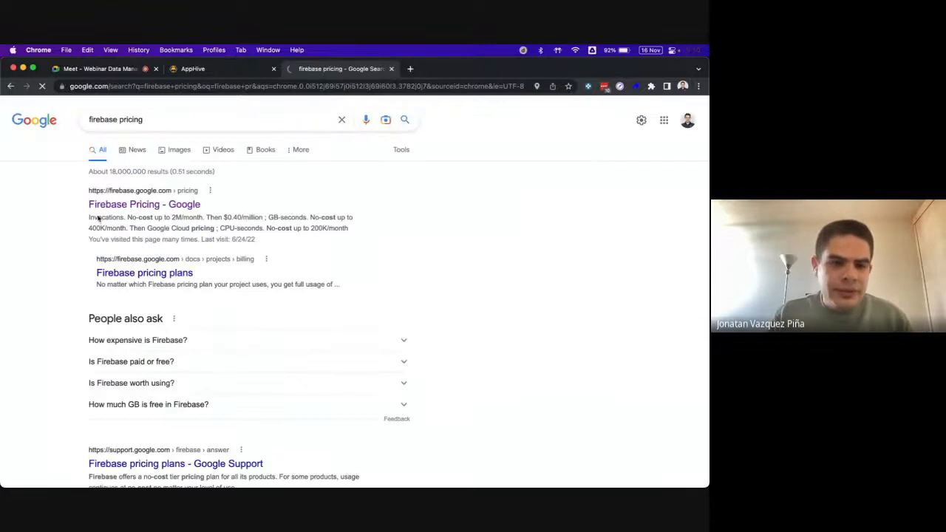
pyautogui.click(140, 204)
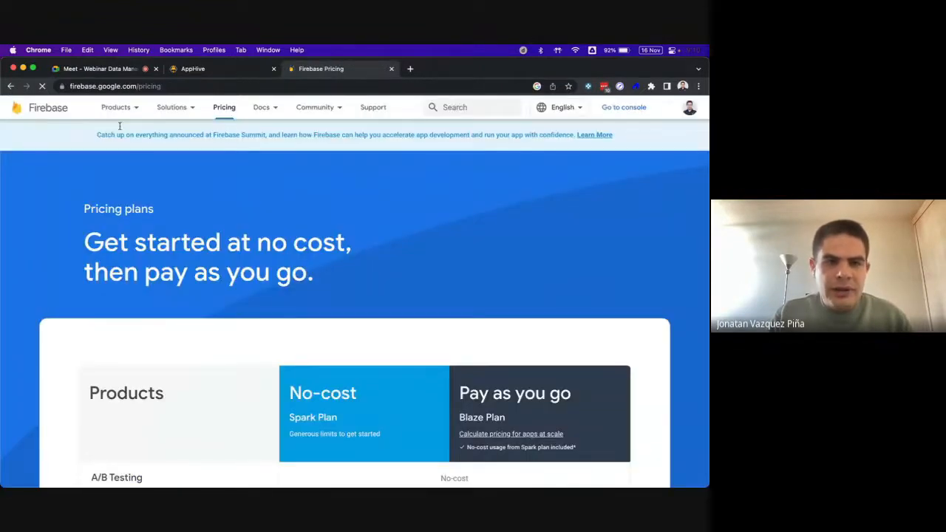
# Find the Realtime Database section of the pricing table and highlight the Blaze plan's price per GB stored
pyautogui.scroll(-2, 235, 323)
pyautogui.scroll(-8, 235, 323)
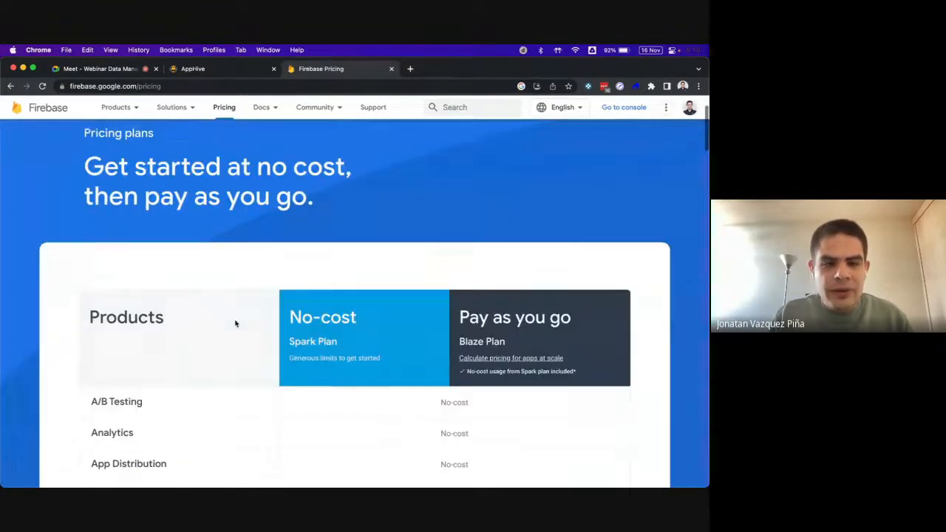
pyautogui.scroll(-20, 235, 323)
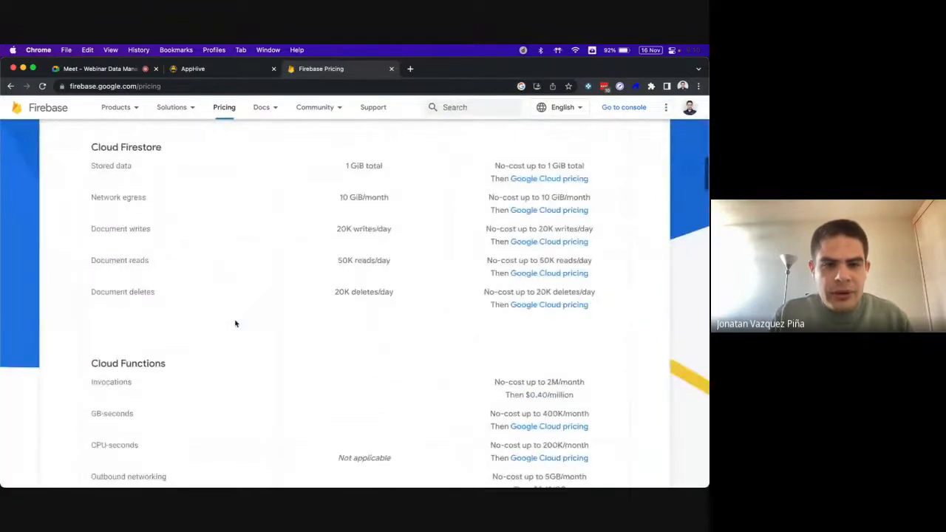
pyautogui.scroll(-10, 235, 322)
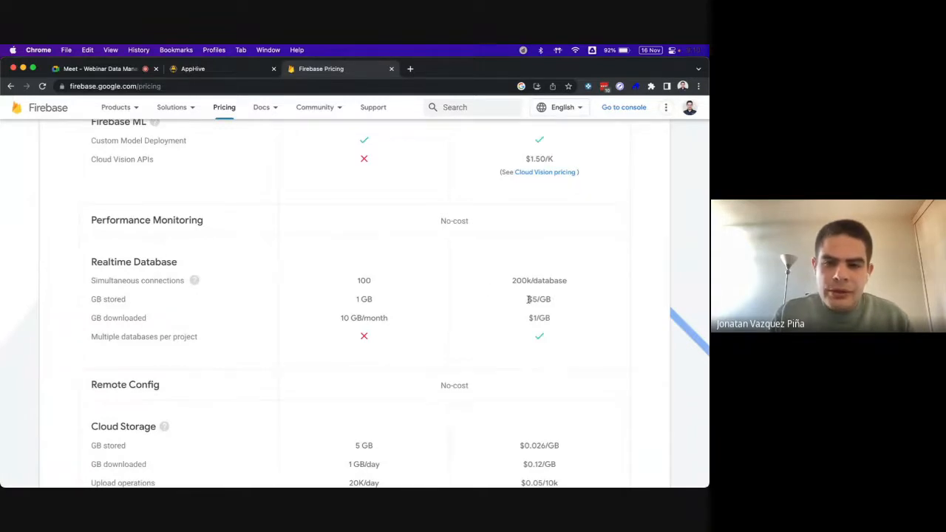
pyautogui.moveTo(527, 299); pyautogui.dragTo(553, 301)
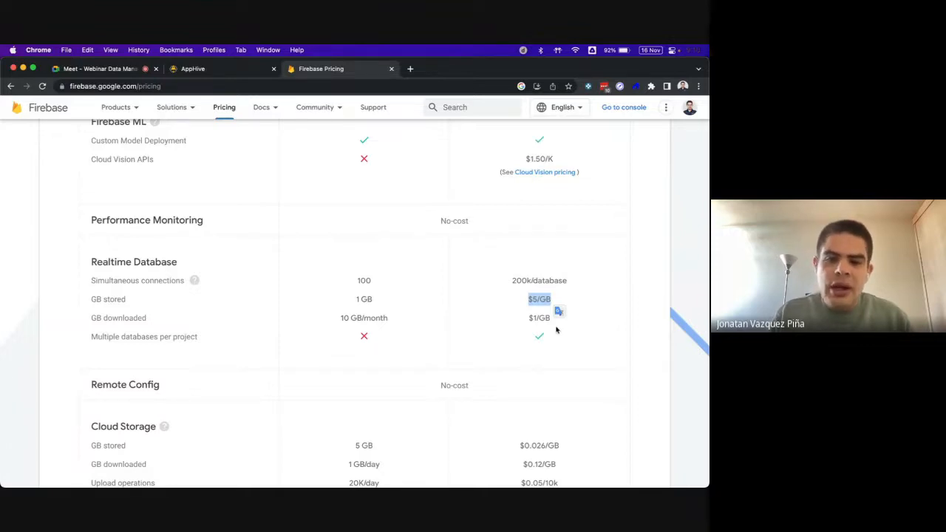
# Highlight the Blaze plan's price per GB downloaded and its simultaneous connections limit in the Realtime Database section
pyautogui.moveTo(551, 317); pyautogui.dragTo(528, 323)
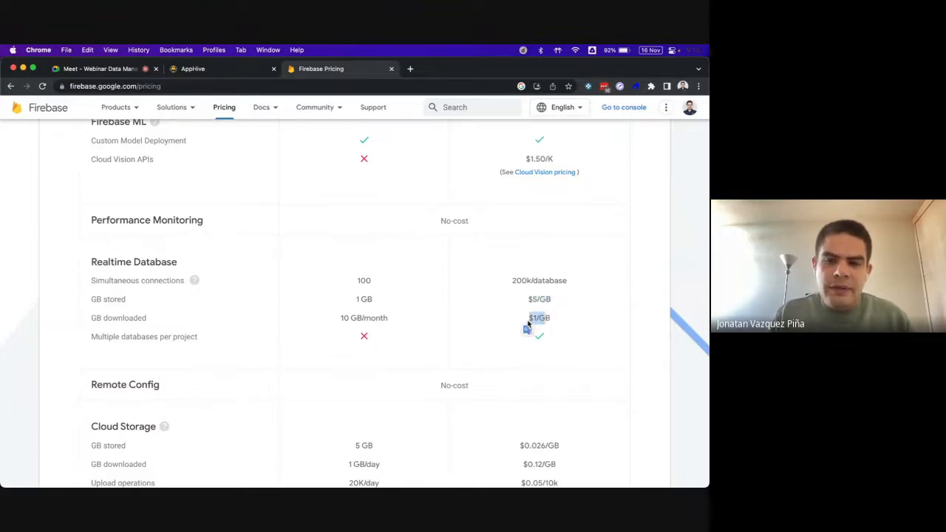
pyautogui.click(567, 329)
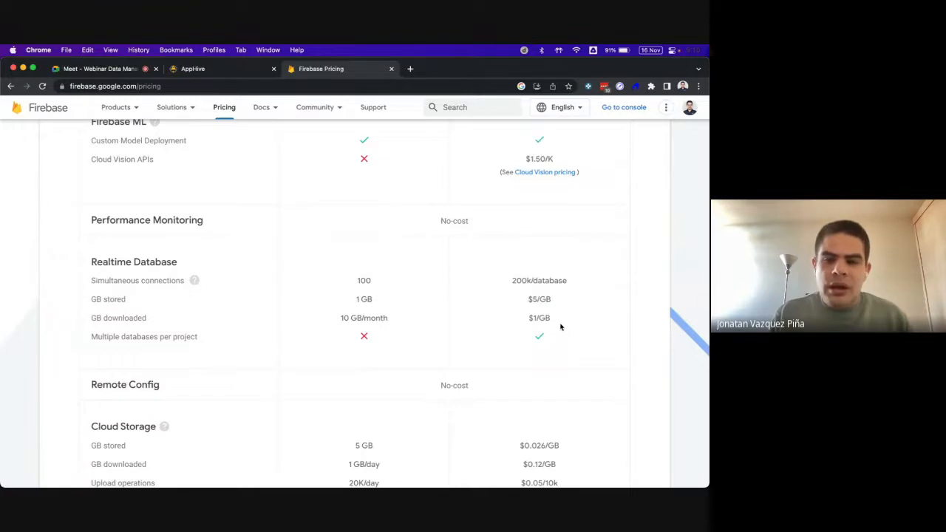
pyautogui.moveTo(509, 282); pyautogui.dragTo(571, 288)
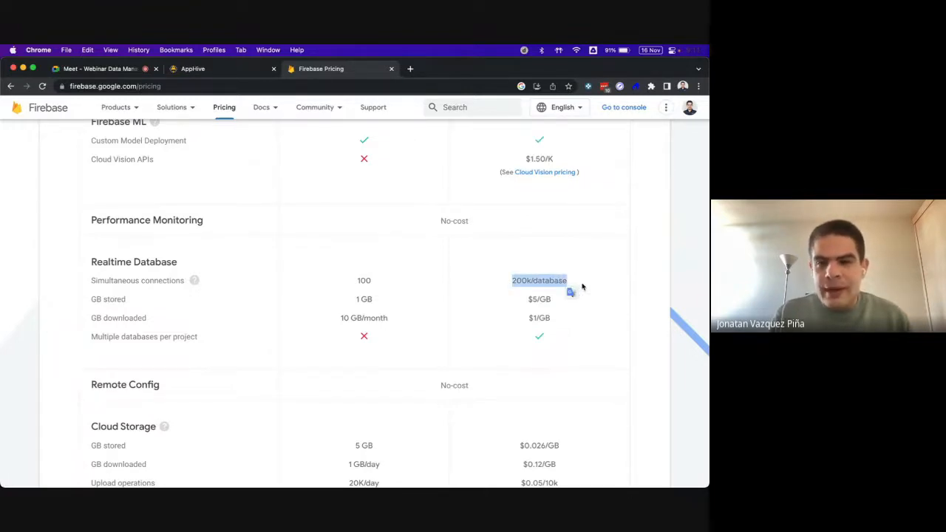
pyautogui.click(510, 280)
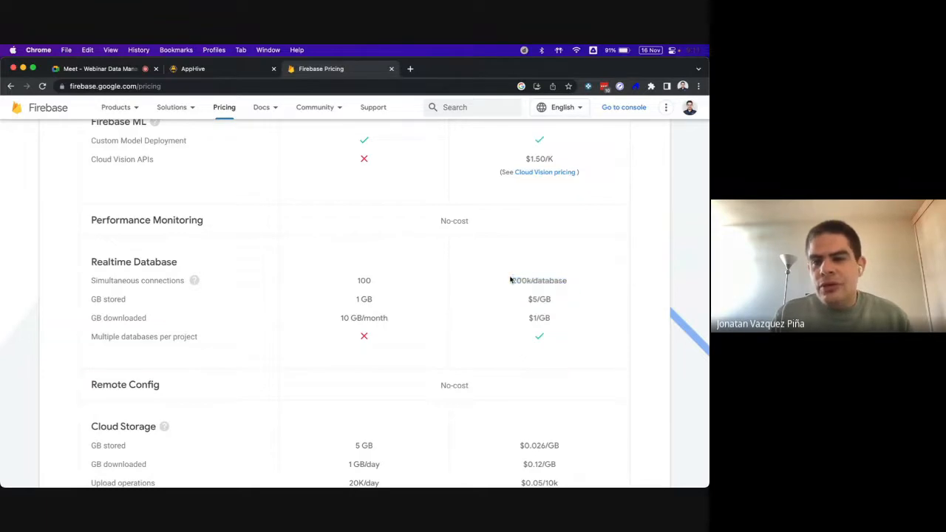
pyautogui.moveTo(513, 281); pyautogui.dragTo(572, 284)
pyautogui.click(572, 284)
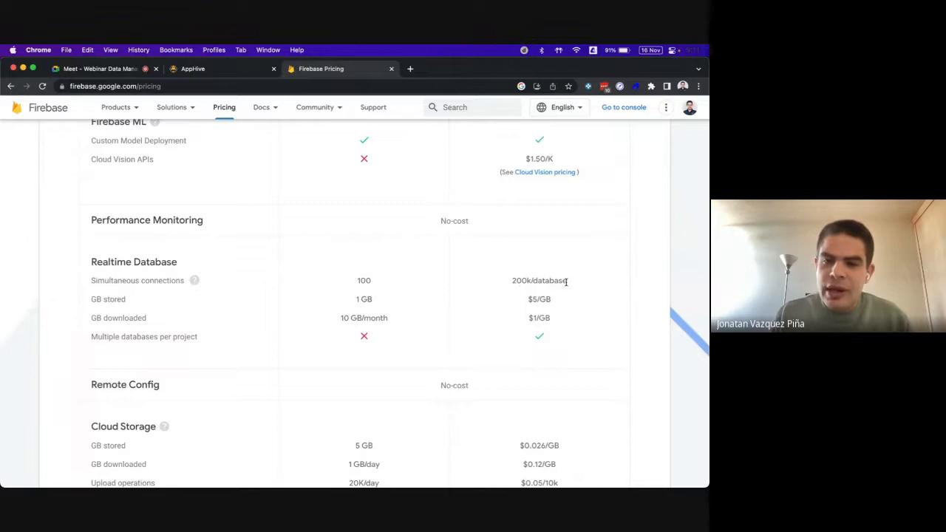
pyautogui.moveTo(567, 281); pyautogui.dragTo(512, 281)
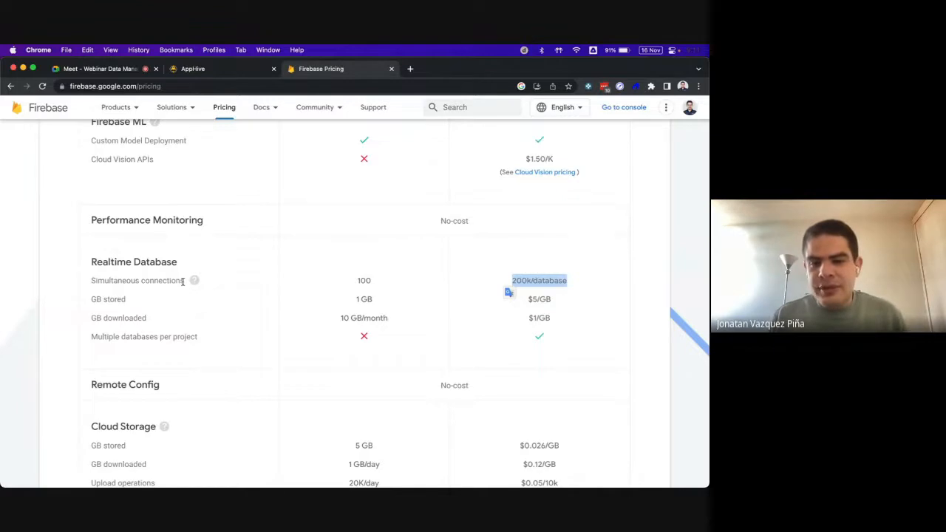
pyautogui.moveTo(239, 280)
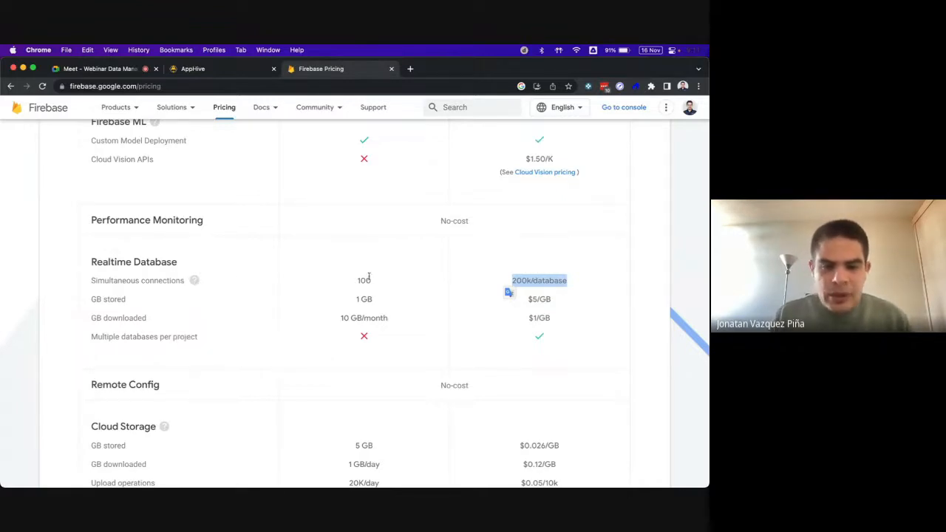
pyautogui.click(533, 338)
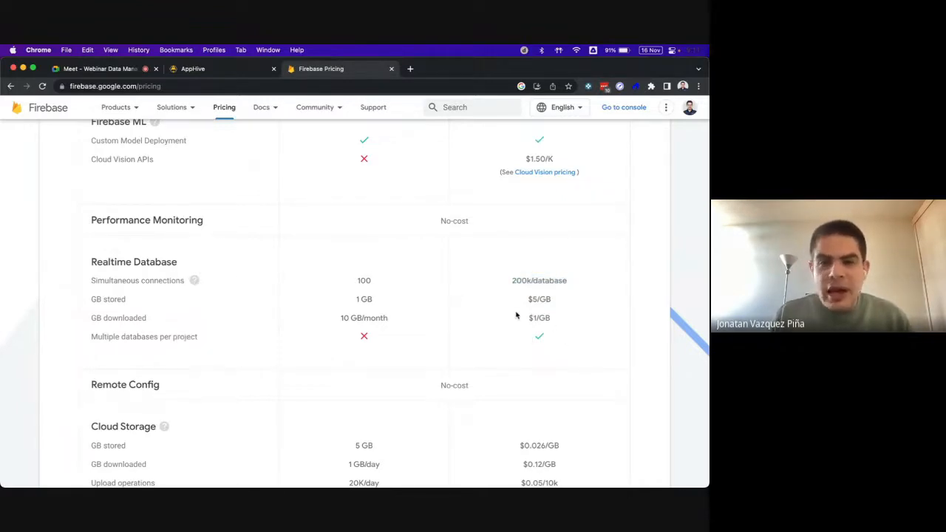
# Look through the other Firebase products in the pricing table and highlight the Spark plan's Realtime Database GB downloaded allowance
pyautogui.scroll(2, 517, 313)
pyautogui.scroll(12, 515, 315)
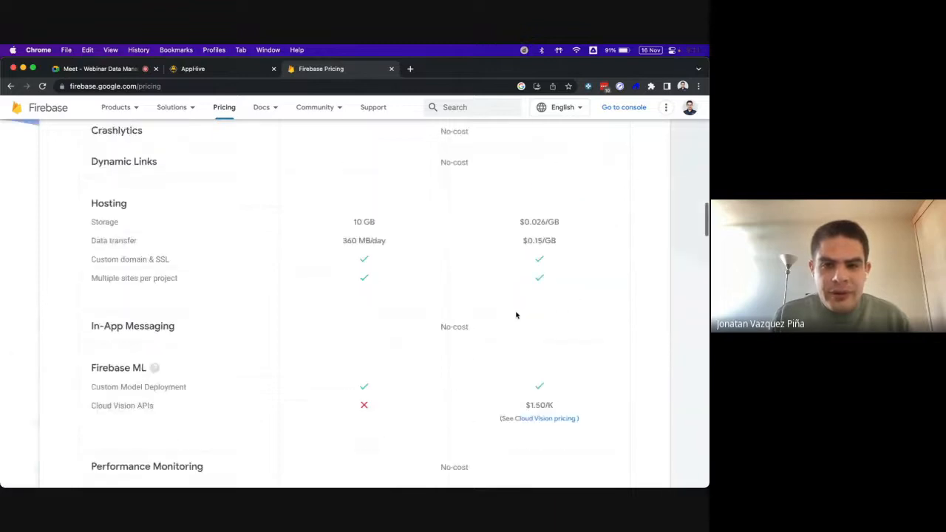
pyautogui.scroll(-6, 516, 315)
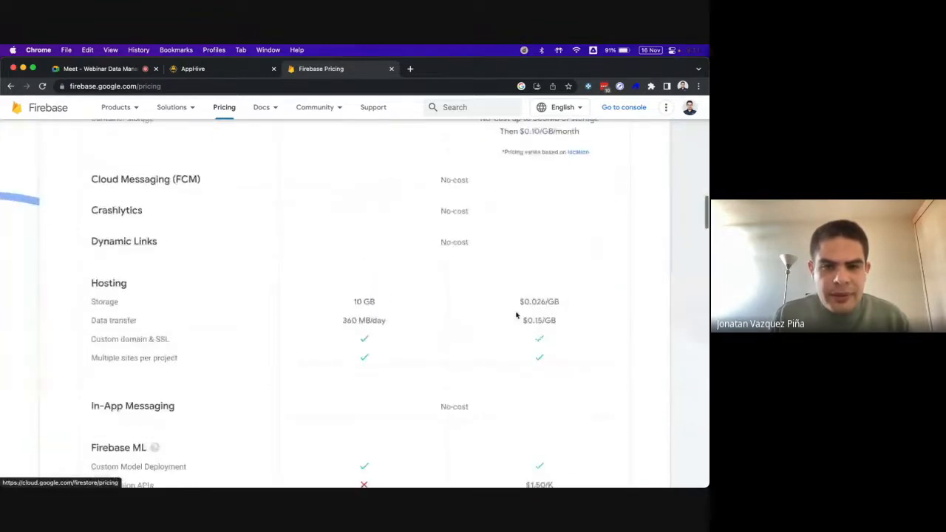
pyautogui.scroll(20, 516, 314)
pyautogui.scroll(3, 516, 315)
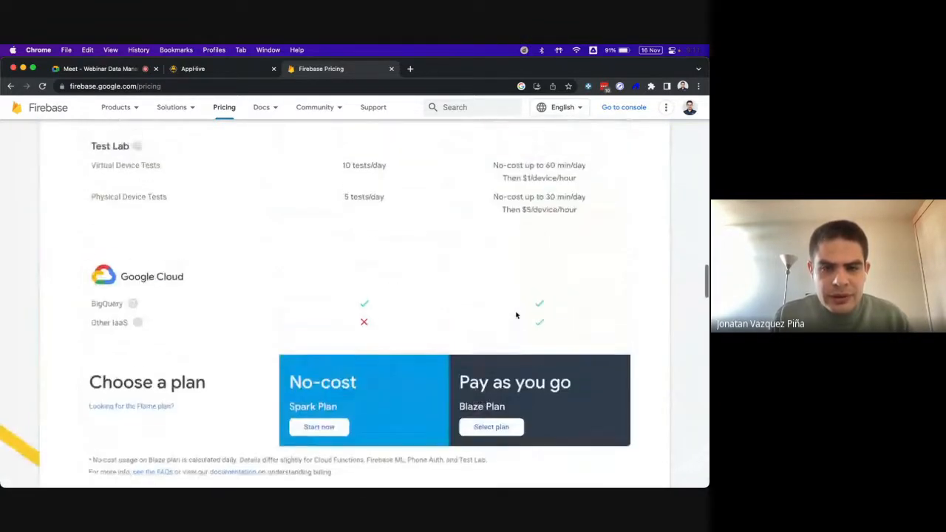
pyautogui.scroll(8, 344, 382)
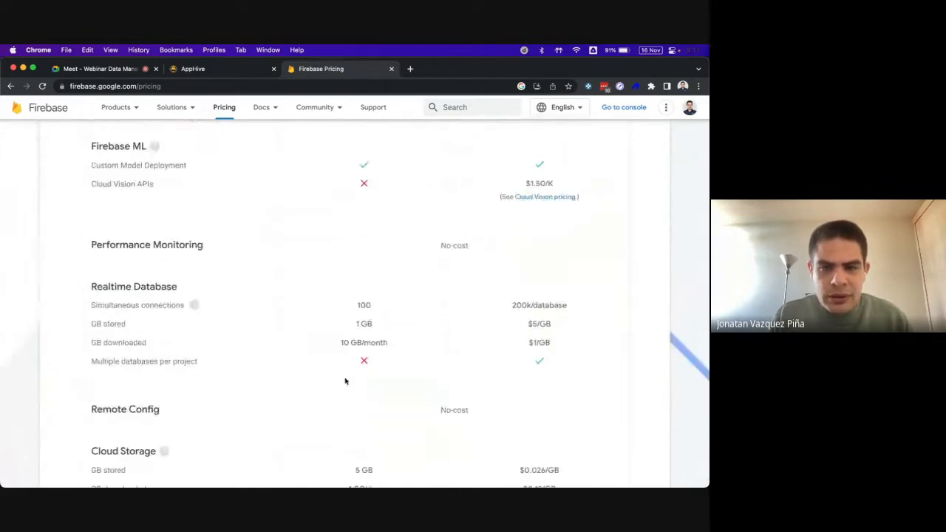
pyautogui.moveTo(354, 326); pyautogui.dragTo(332, 344)
pyautogui.click(393, 323)
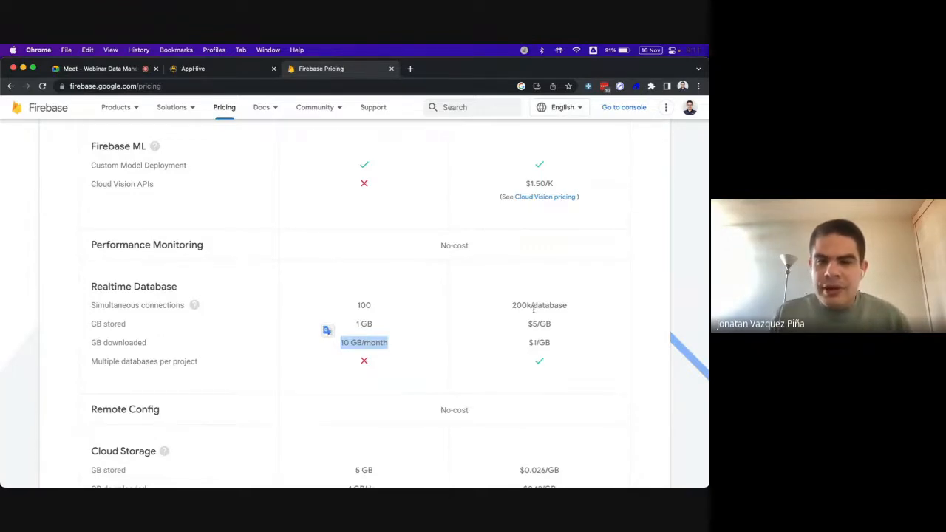
# Check the Spark and Blaze plan headings and highlight each plan's Realtime Database connection, storage and download values
pyautogui.scroll(15, 533, 310)
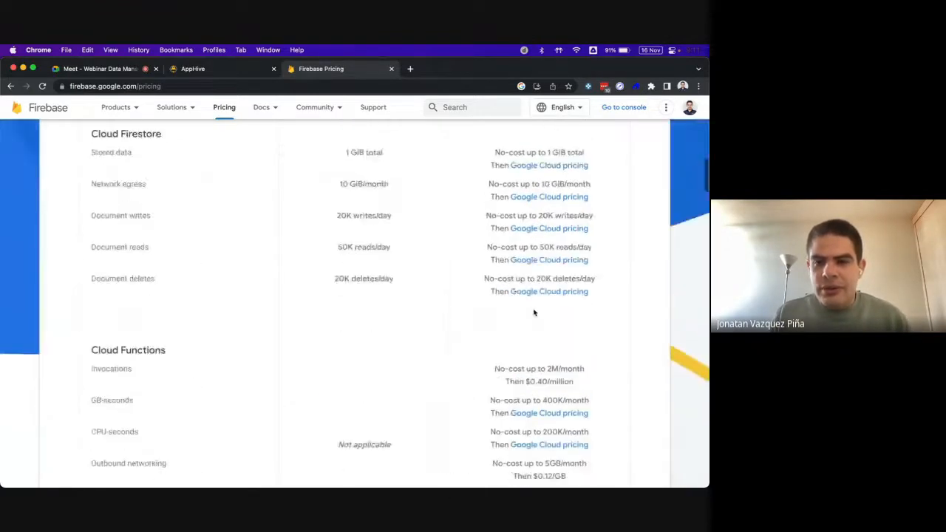
pyautogui.scroll(10, 533, 312)
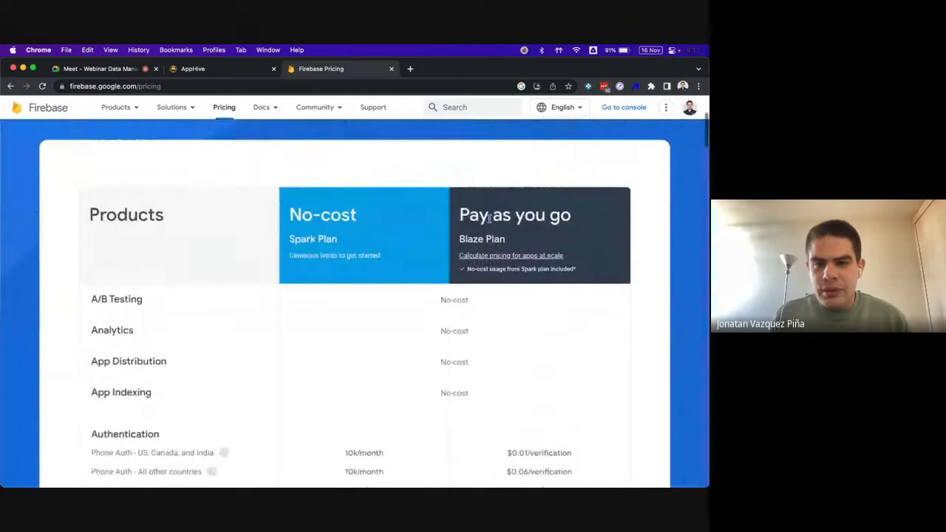
pyautogui.scroll(-10, 561, 474)
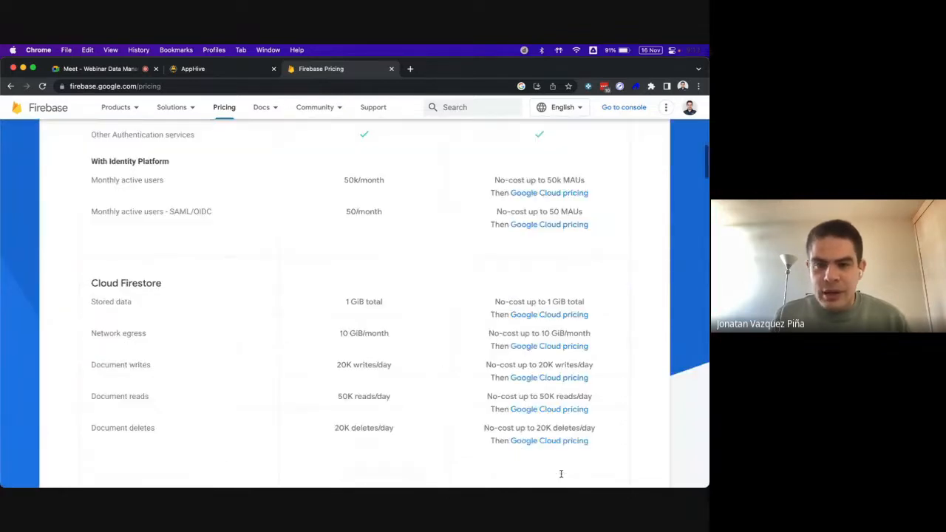
pyautogui.scroll(-15, 561, 473)
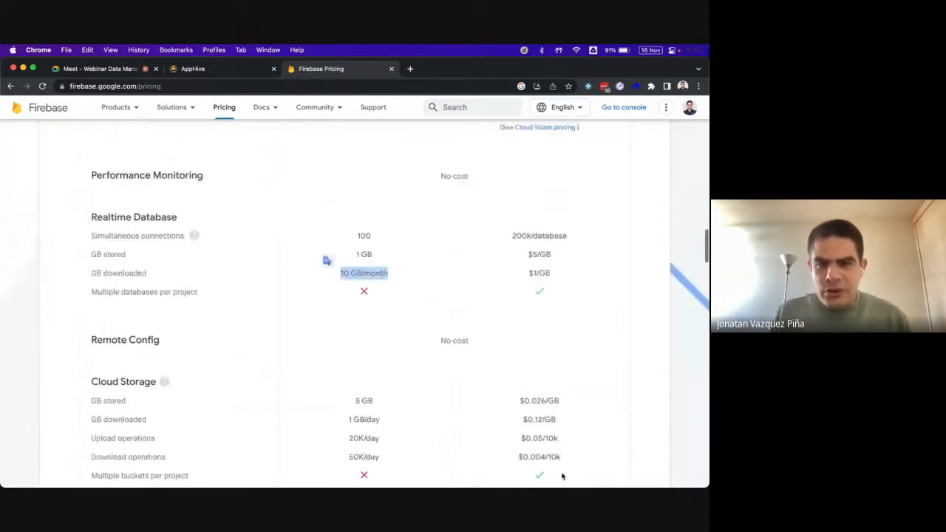
pyautogui.scroll(1, 562, 476)
pyautogui.moveTo(511, 245); pyautogui.dragTo(559, 295)
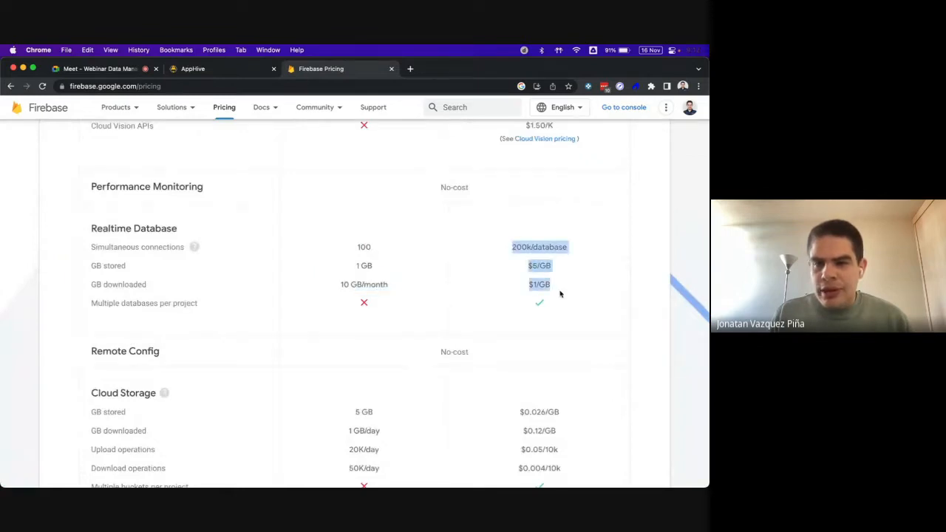
pyautogui.moveTo(353, 248); pyautogui.dragTo(385, 292)
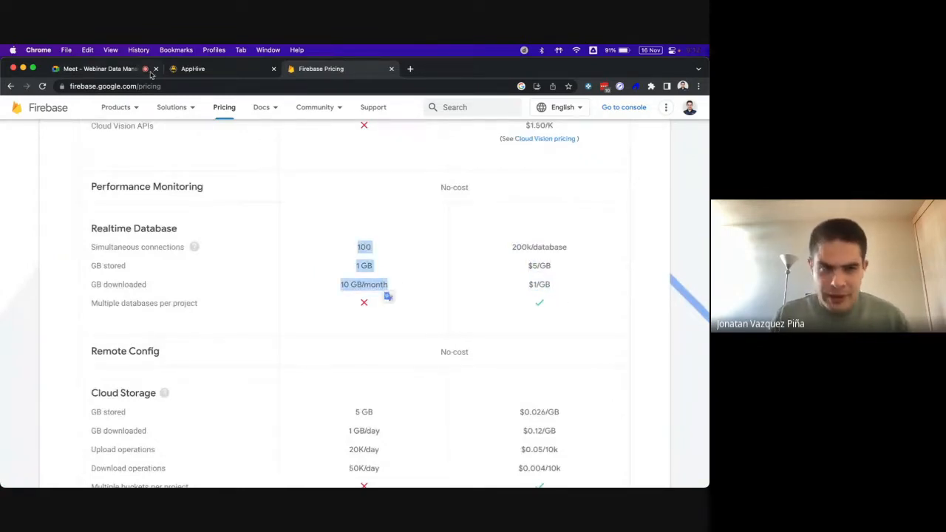
# Switch back to AppHive and add the Cloud database function "Save data in DB" to the Save button's onPress event
pyautogui.click(211, 74)
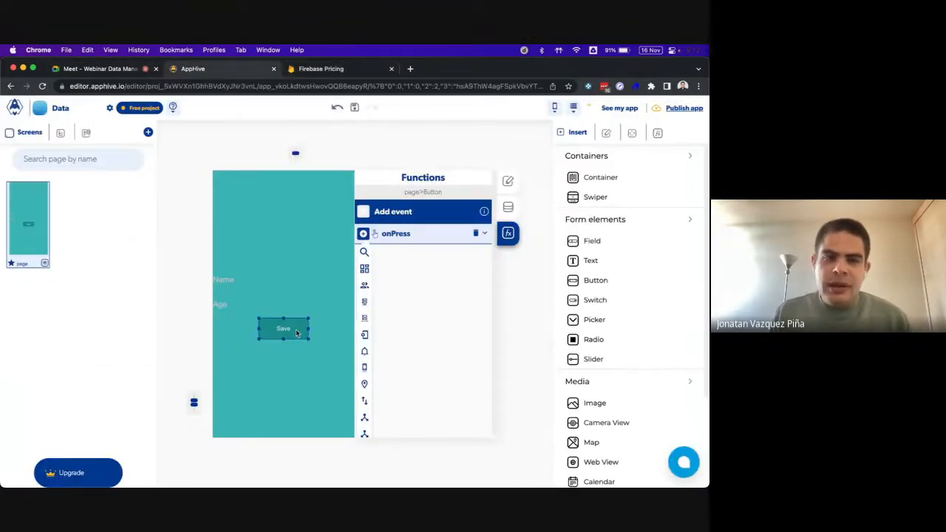
pyautogui.moveTo(364, 303)
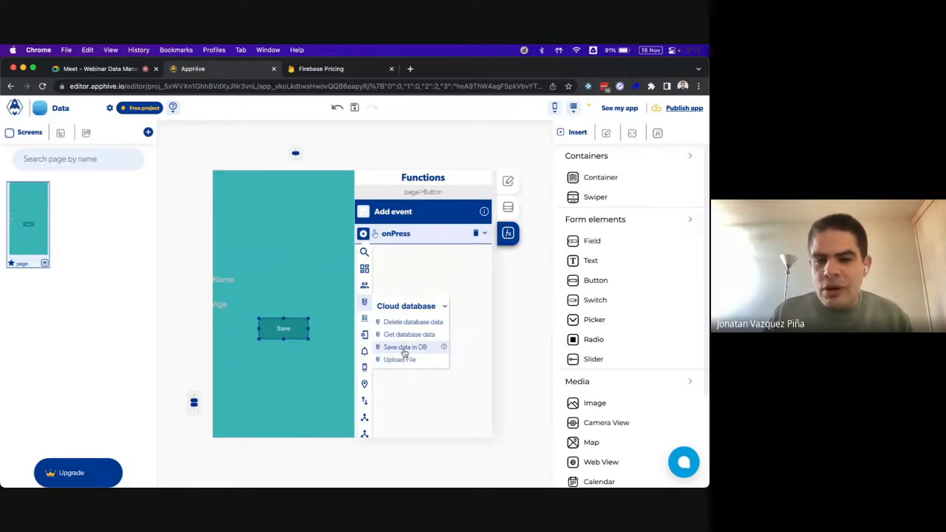
pyautogui.click(404, 349)
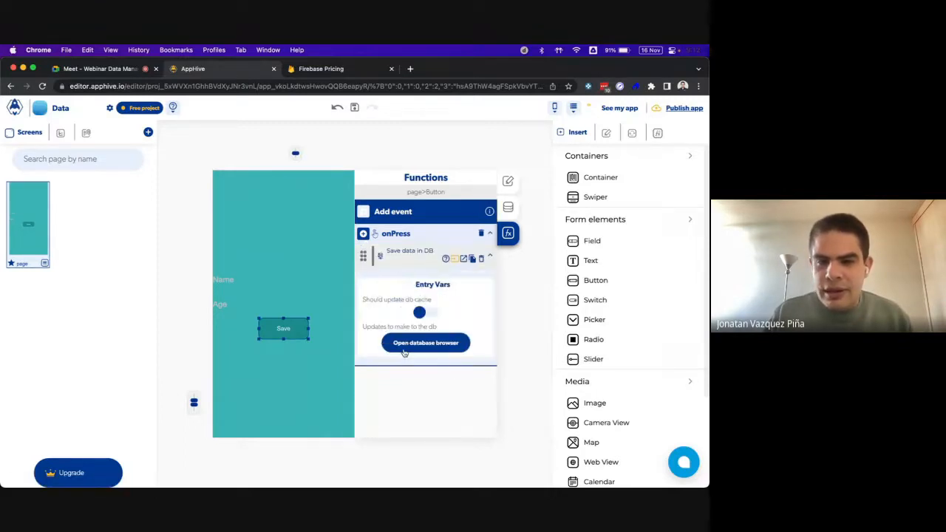
# Review the function categories for onPress and highlight the "Should update db cache" option of the Save data in DB function
pyautogui.click(363, 234)
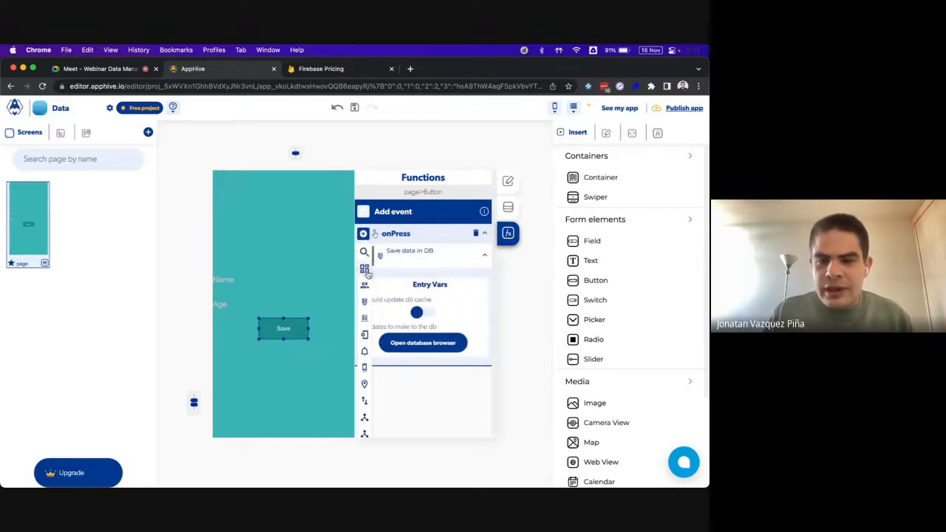
pyautogui.click(365, 302)
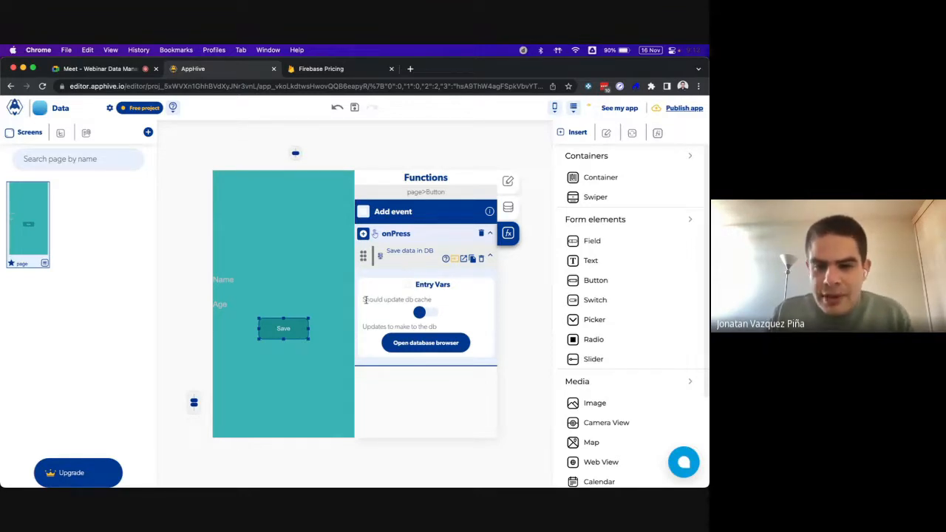
pyautogui.moveTo(365, 300); pyautogui.dragTo(440, 304)
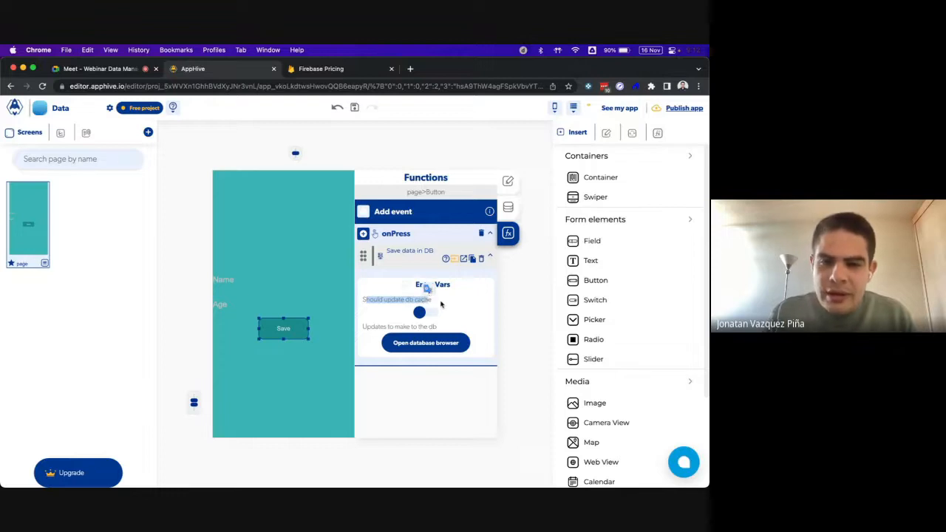
pyautogui.click(442, 305)
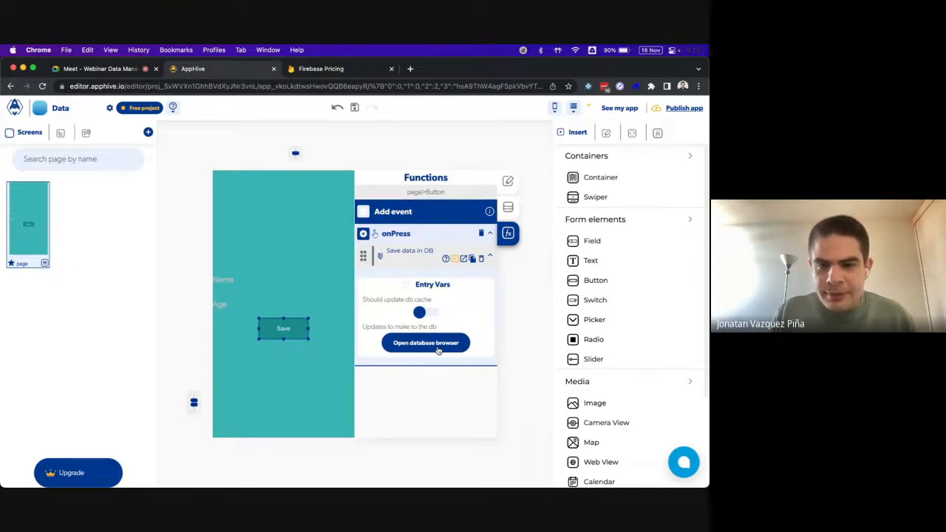
# Open the database browser from the Save data in DB function and add a collection named "Students"
pyautogui.click(438, 348)
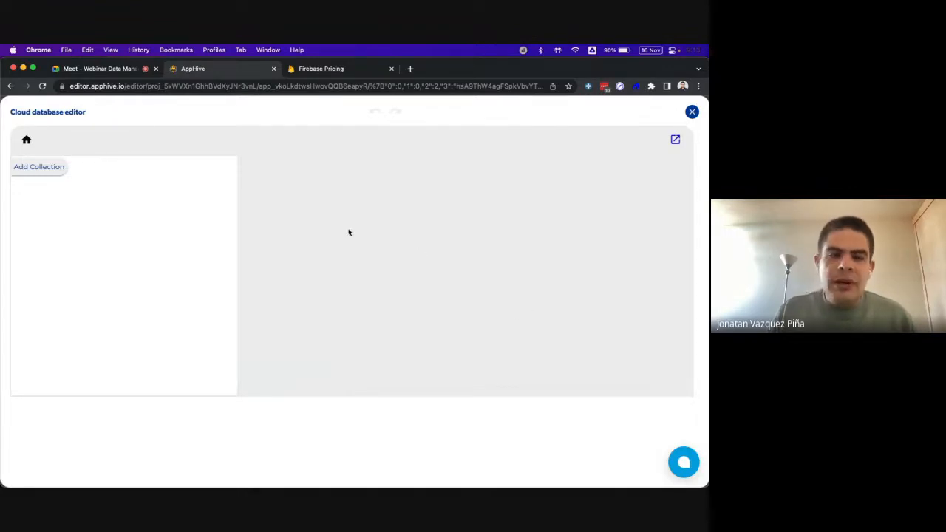
pyautogui.click(40, 167)
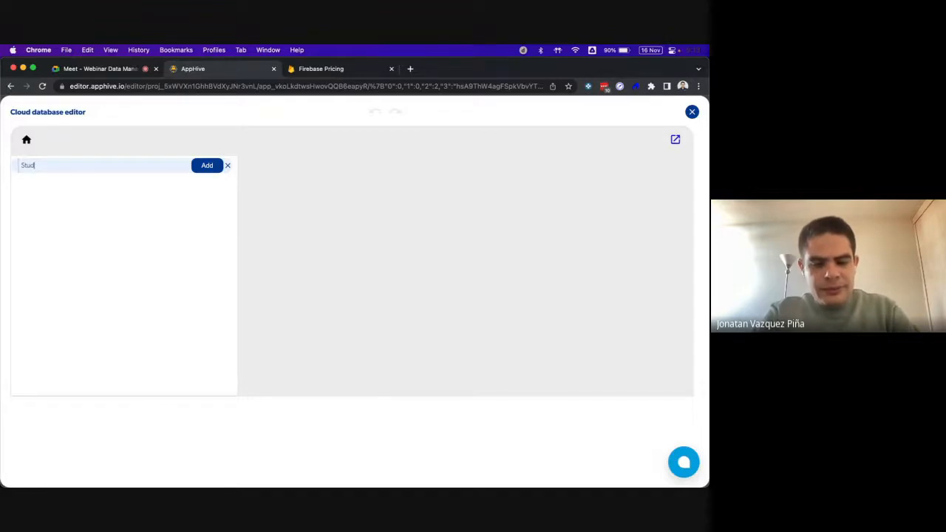
pyautogui.press('Return')
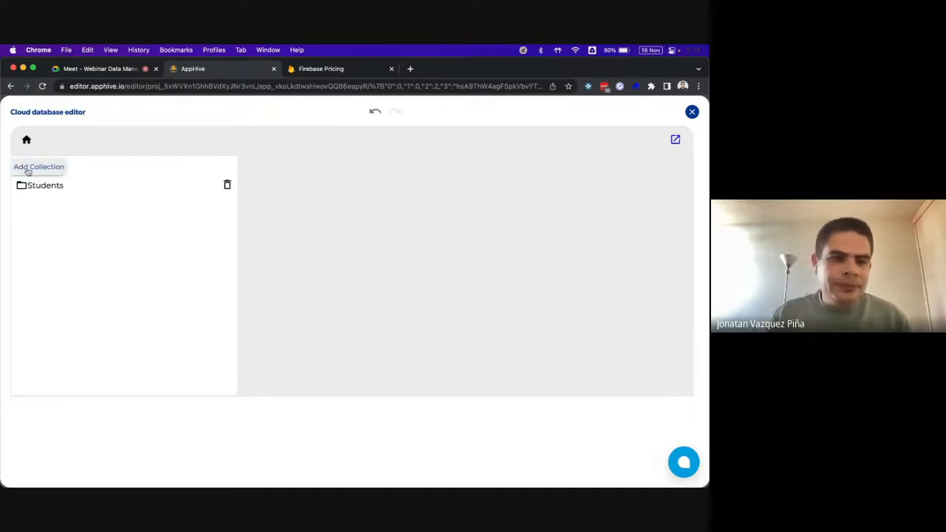
# Add the fields "Name" and "Age" to the Students collection
pyautogui.click(49, 183)
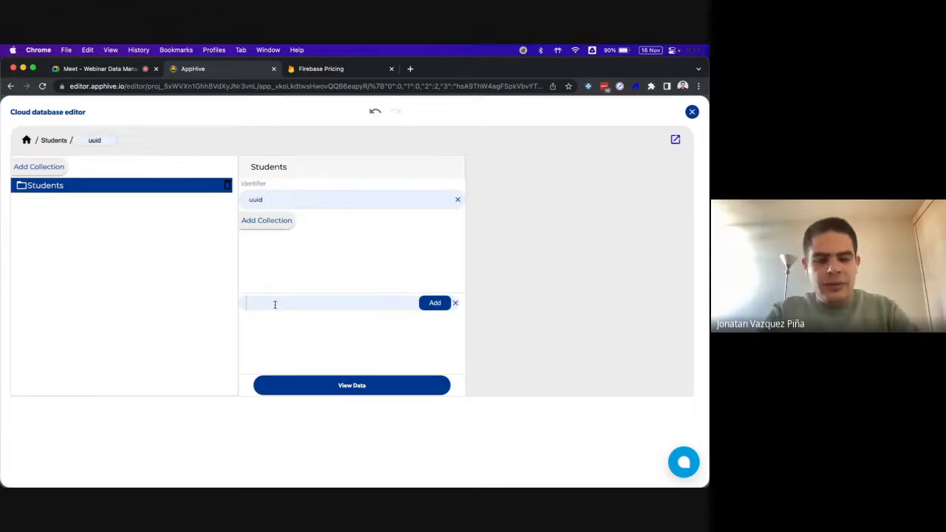
pyautogui.write('Name')
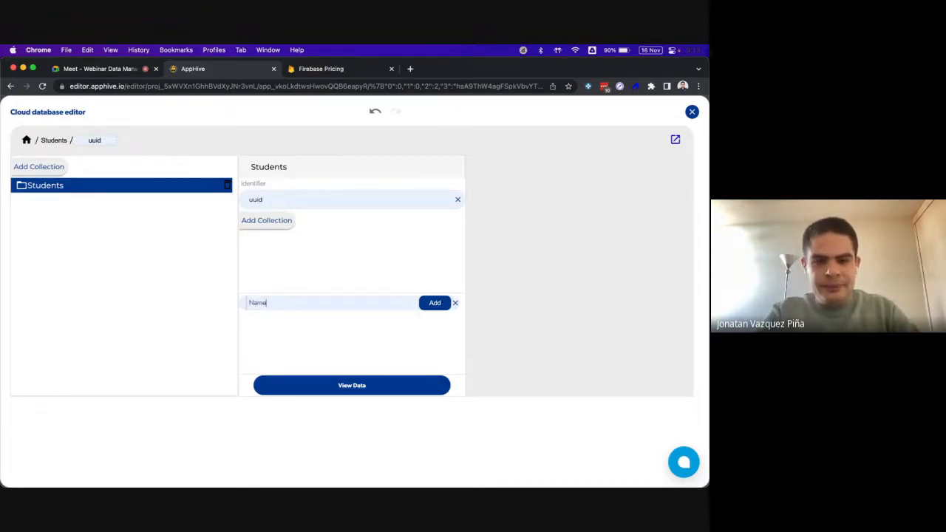
pyautogui.press('Return')
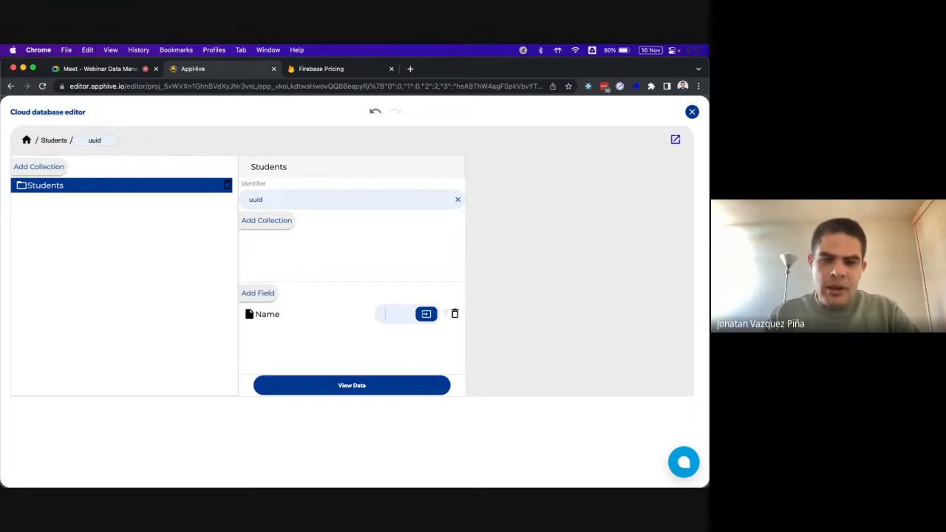
pyautogui.click(258, 294)
pyautogui.write('Age')
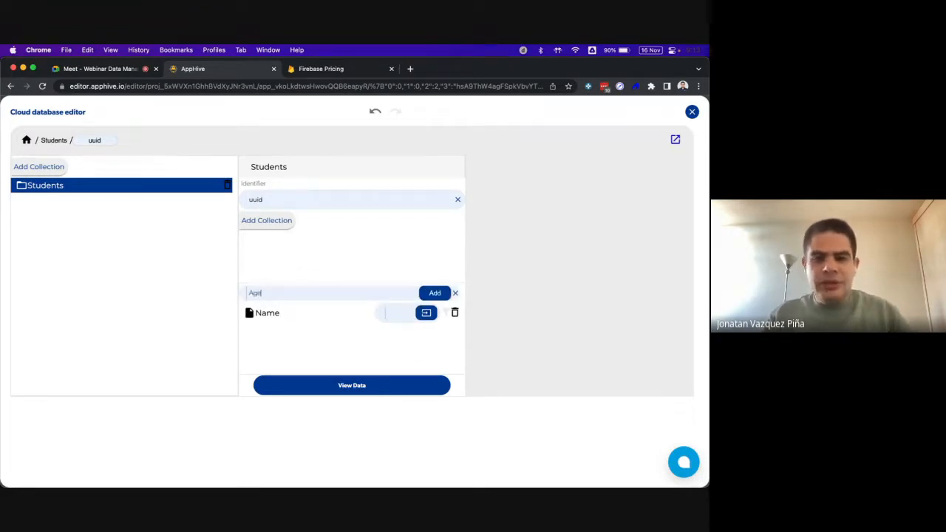
pyautogui.click(425, 293)
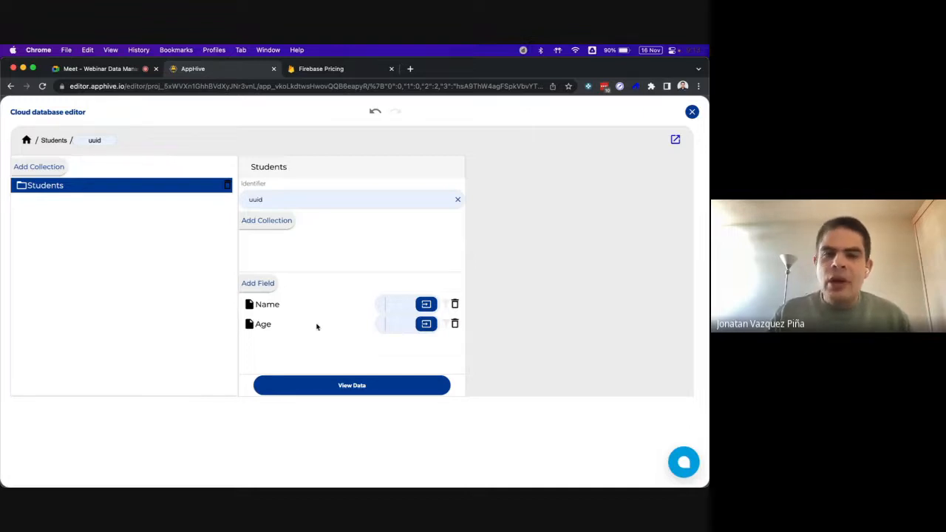
# Add a nested collection named "Grades" inside the Students collection, open it and start adding a field
pyautogui.click(288, 229)
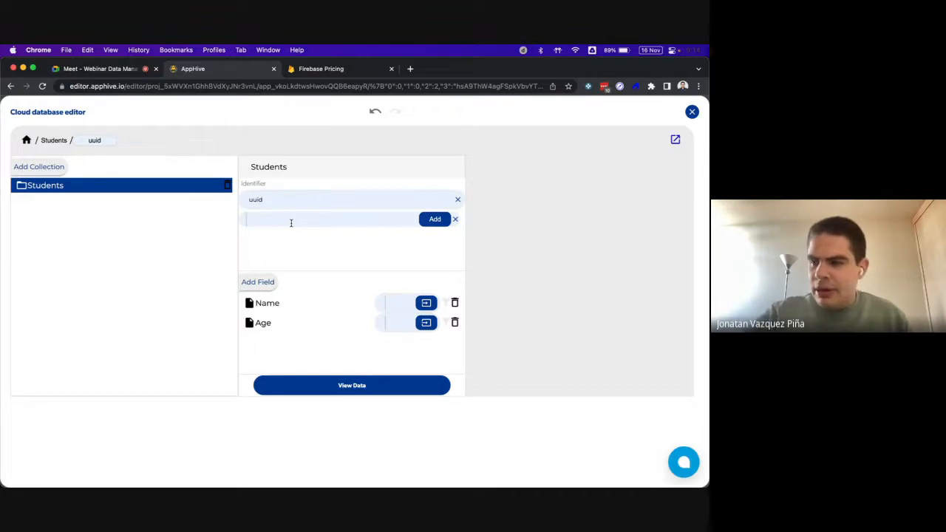
pyautogui.write('Grades')
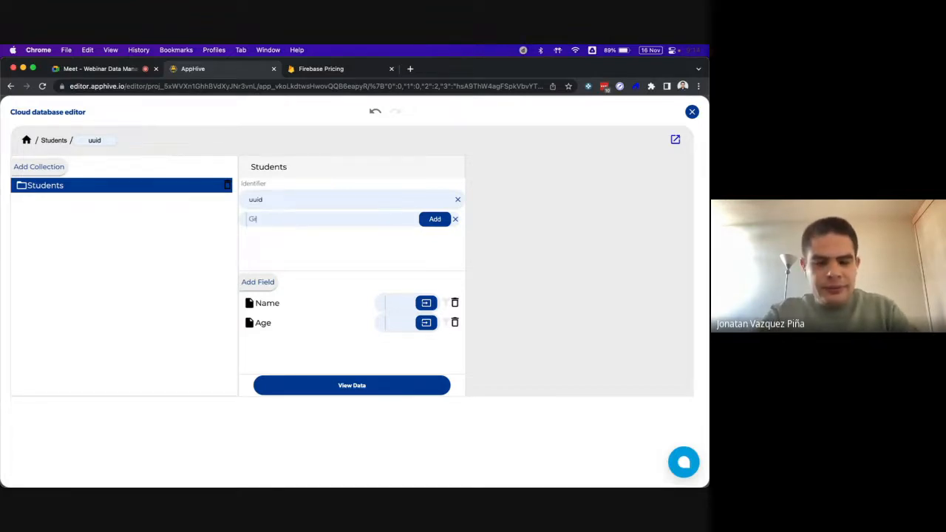
pyautogui.click(431, 221)
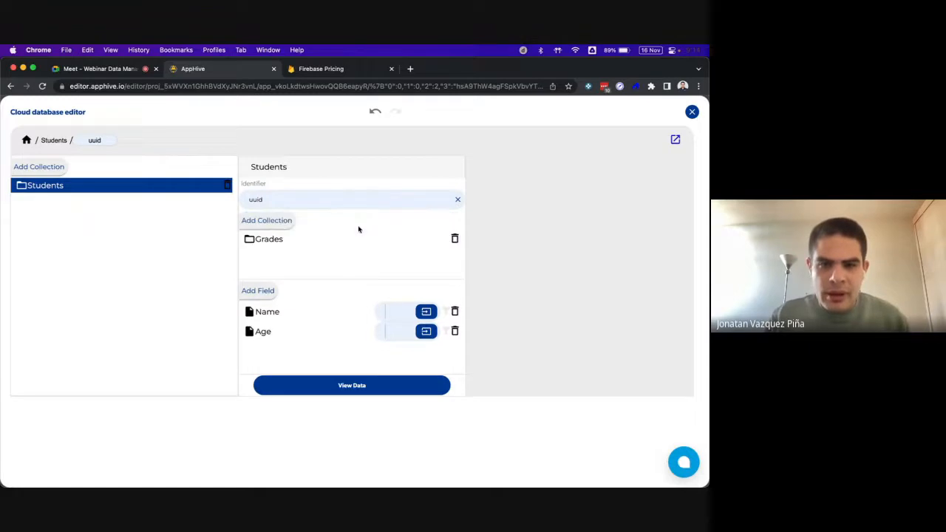
pyautogui.click(314, 243)
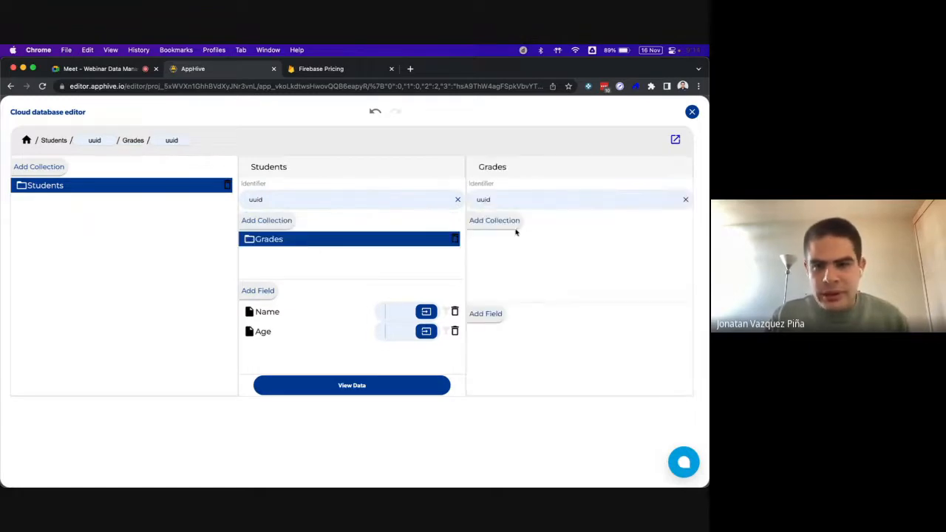
pyautogui.click(492, 315)
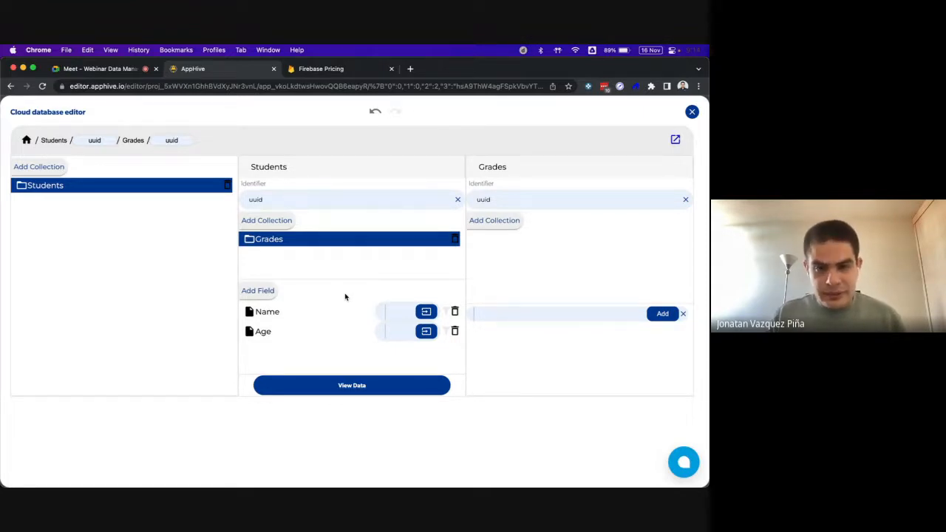
# Delete the nested Grades collection from Students and close the cloud database editor
pyautogui.click(454, 242)
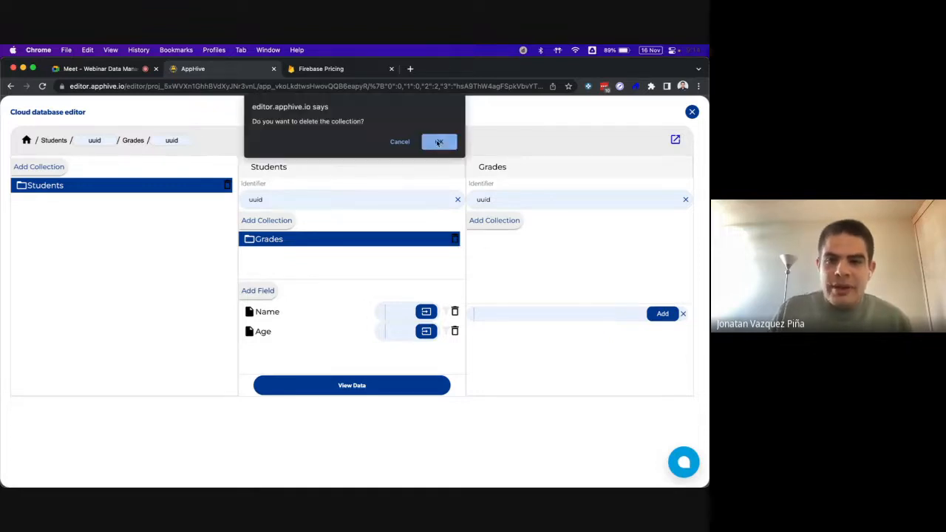
pyautogui.click(437, 142)
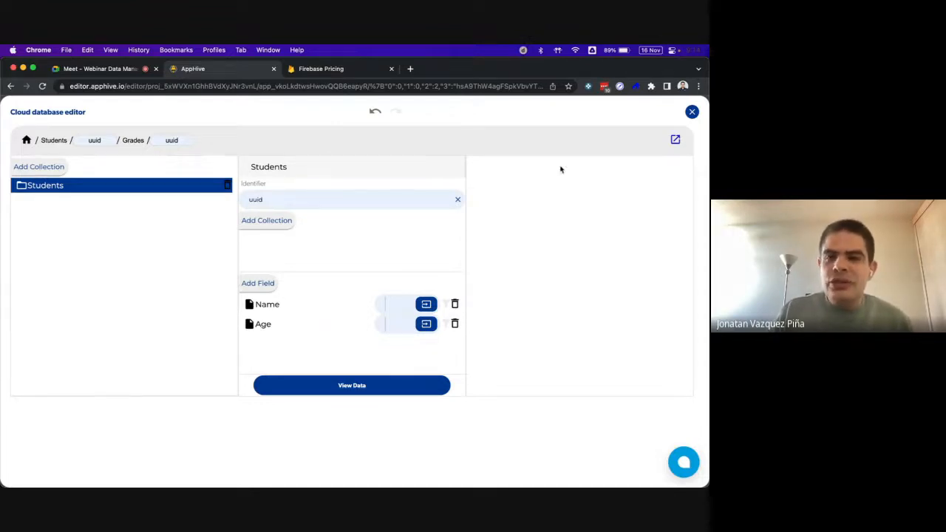
pyautogui.click(692, 112)
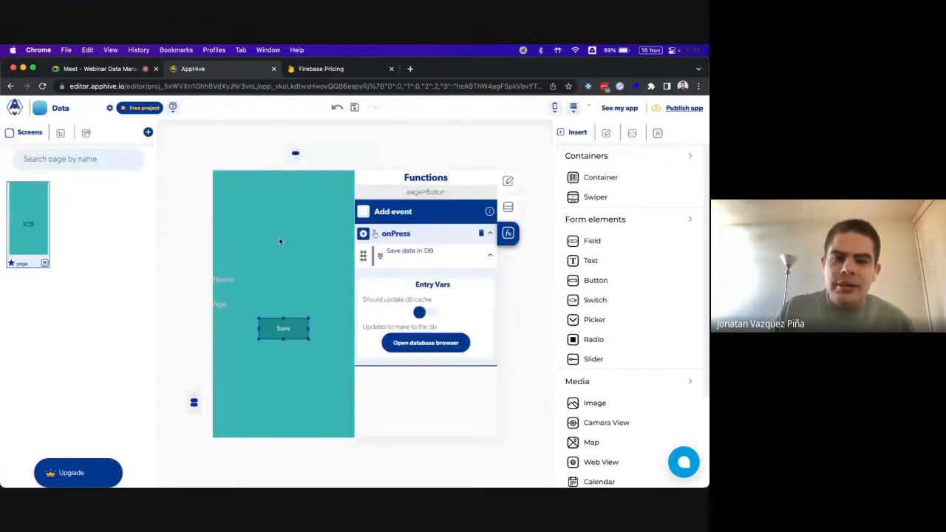
# Add an empty screen to the app and place a full-width container in the middle of it
pyautogui.click(148, 132)
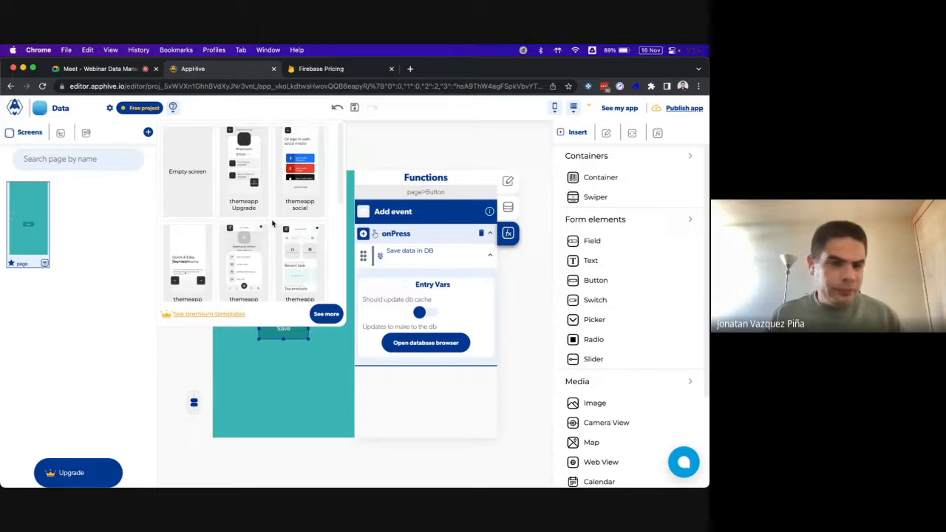
pyautogui.click(187, 191)
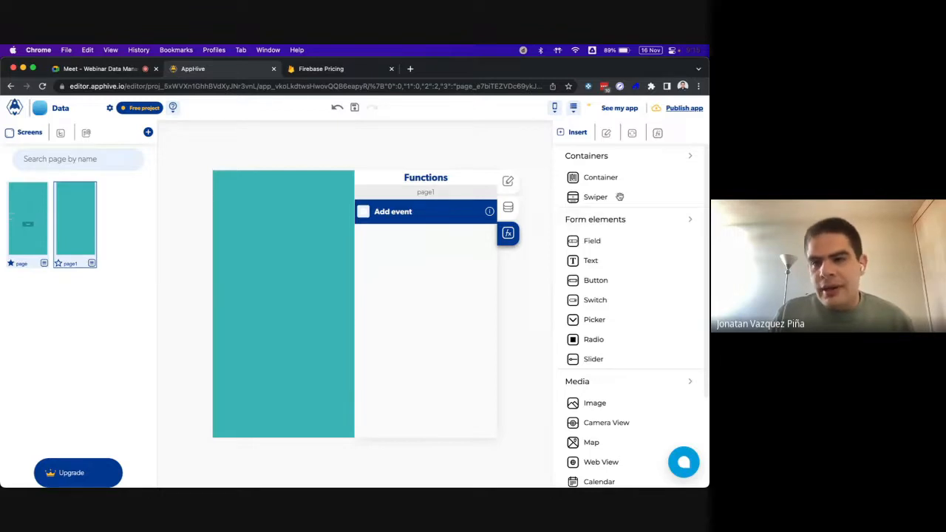
pyautogui.moveTo(611, 176); pyautogui.dragTo(280, 343)
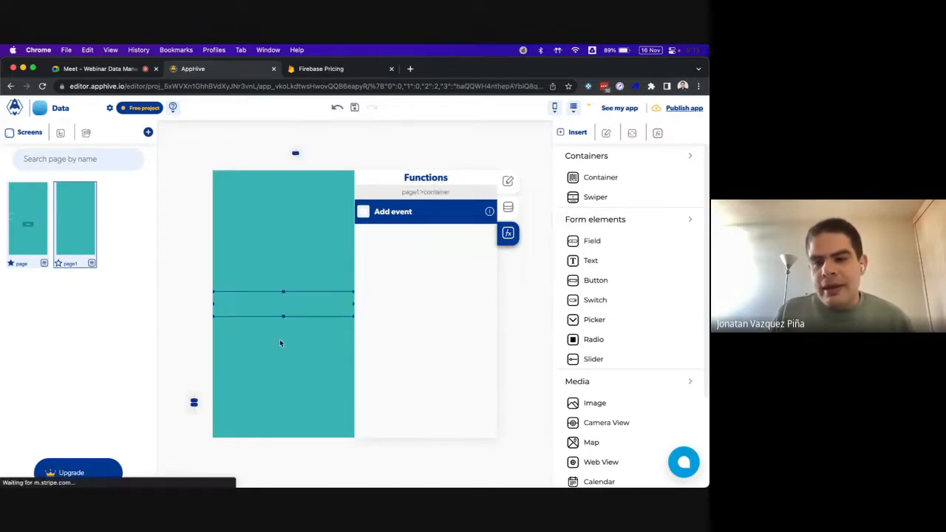
# Insert an image into the new screen's container, shrink it to a small square and select the container
pyautogui.moveTo(613, 403); pyautogui.dragTo(253, 298)
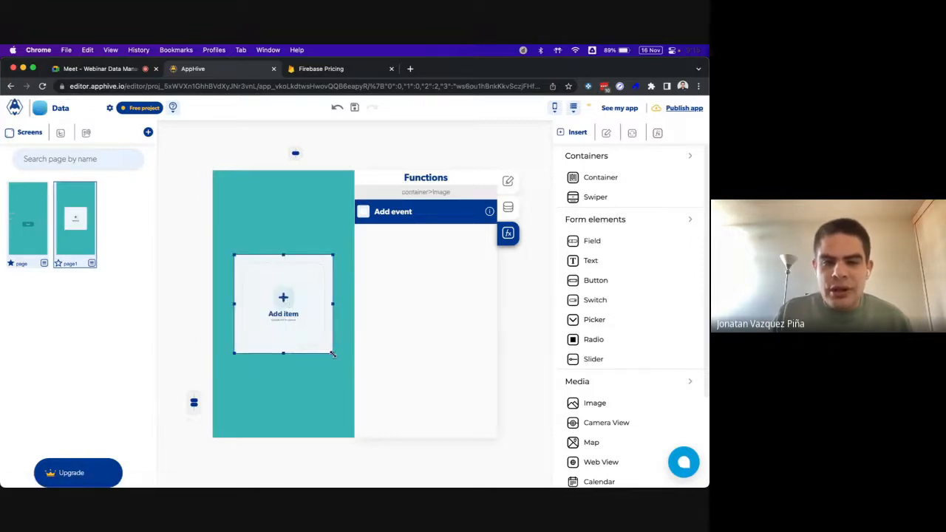
pyautogui.moveTo(332, 354); pyautogui.dragTo(269, 290)
pyautogui.click(320, 307)
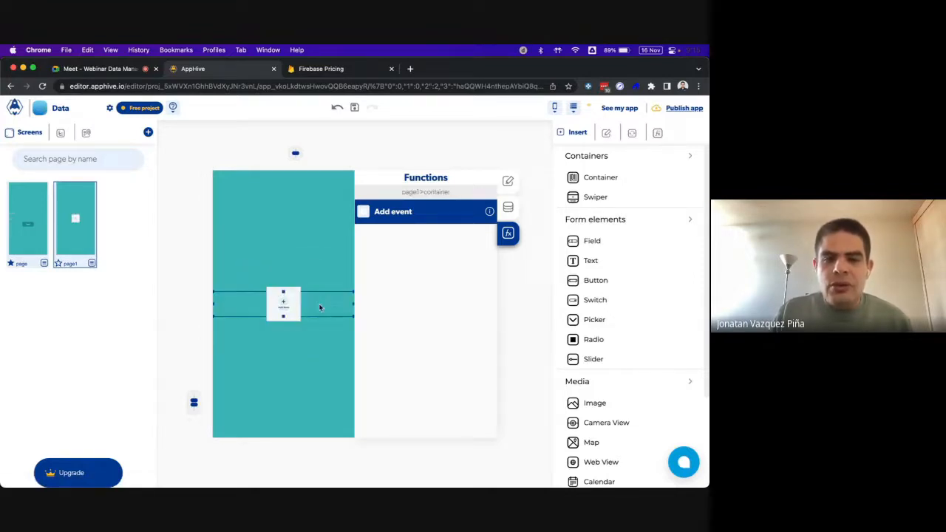
# Return to the first page, reopen the database browser from the Save button's function and open the Students collection
pyautogui.click(37, 205)
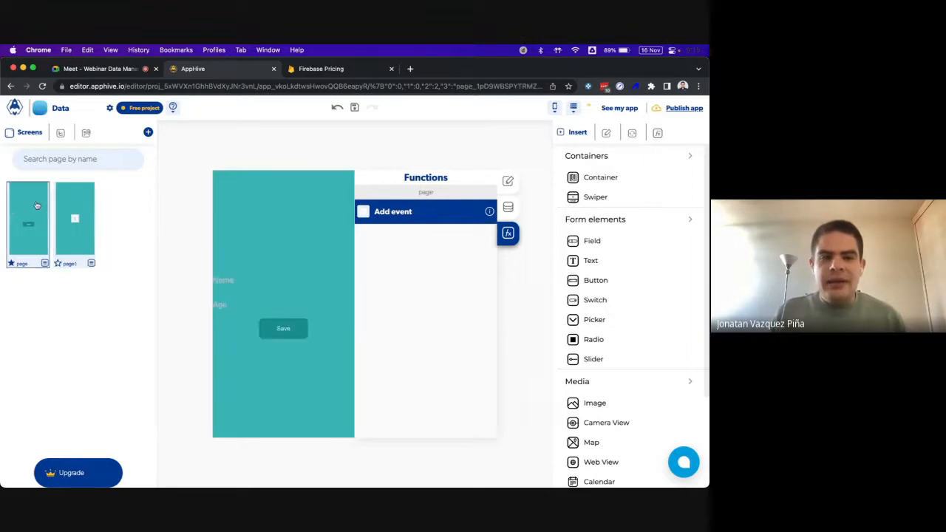
pyautogui.click(279, 339)
pyautogui.click(410, 340)
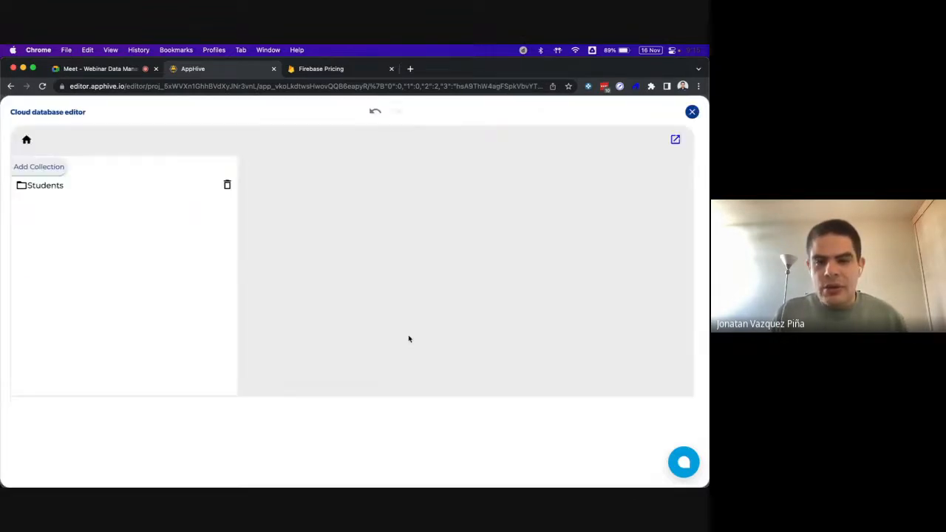
pyautogui.click(42, 185)
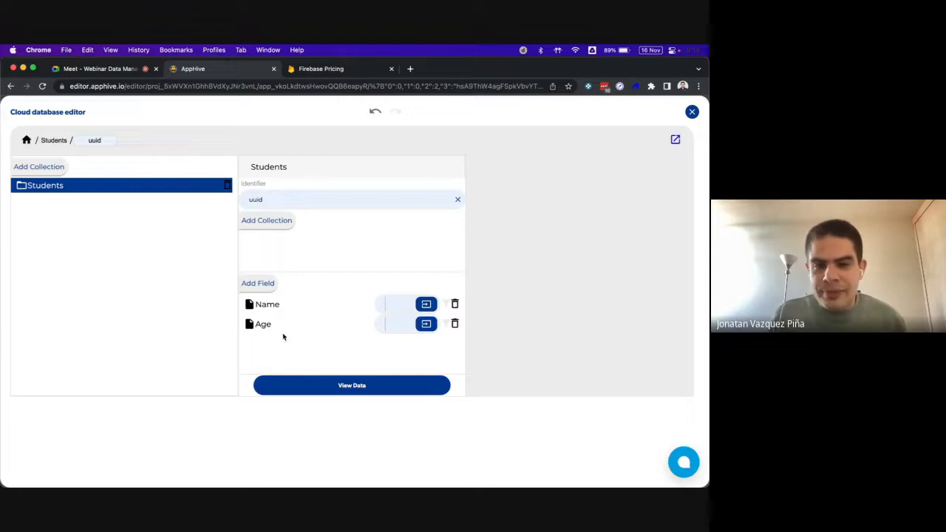
# Add a top-level collection named "Students detail" to the cloud database
pyautogui.click(37, 167)
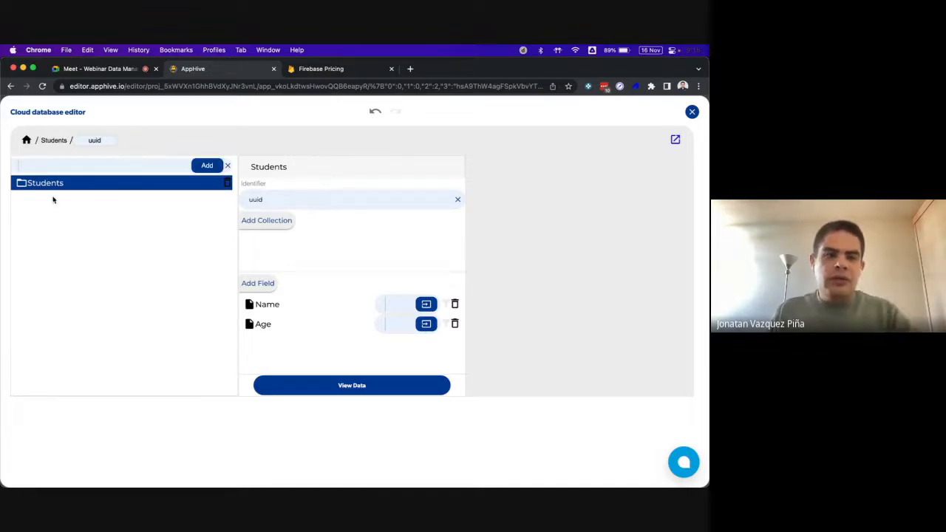
pyautogui.write('Stude')
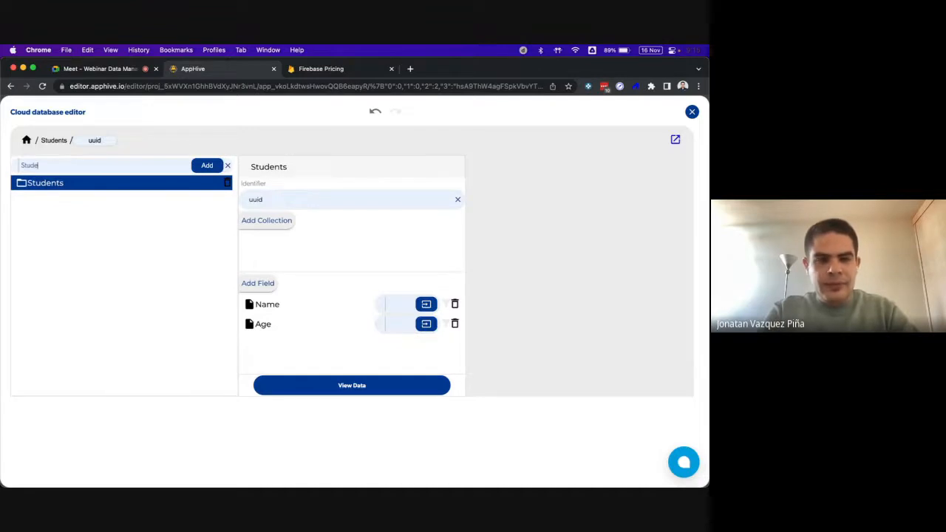
pyautogui.write('nts detail')
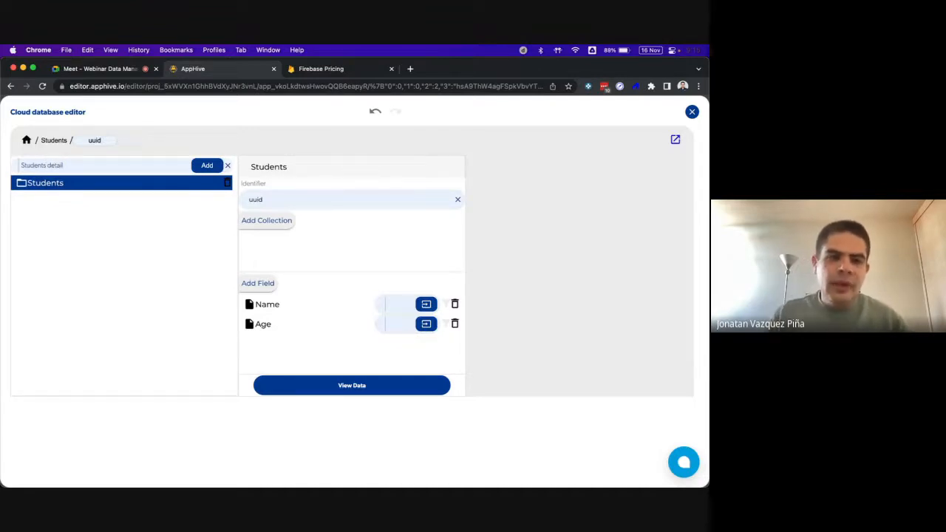
pyautogui.click(193, 166)
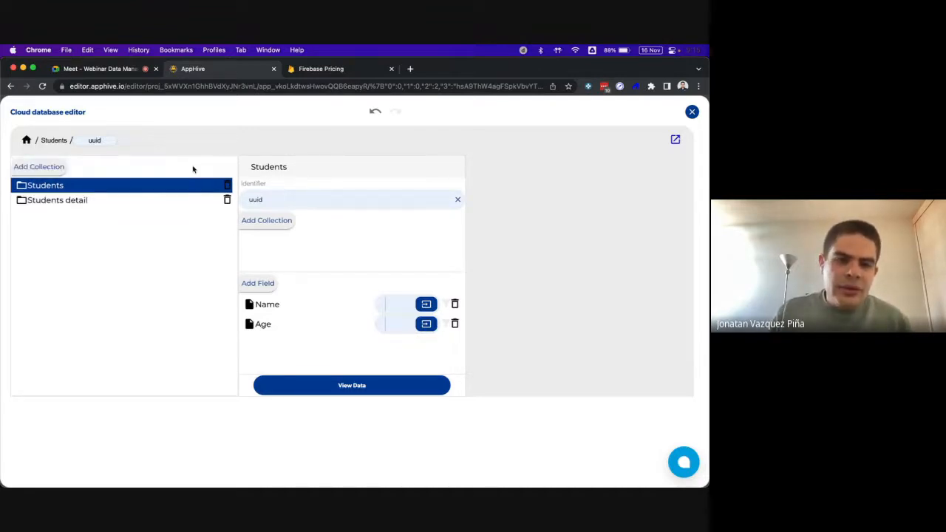
# Open the Students detail collection and add the fields "Picture" and "Bio" to it
pyautogui.click(87, 201)
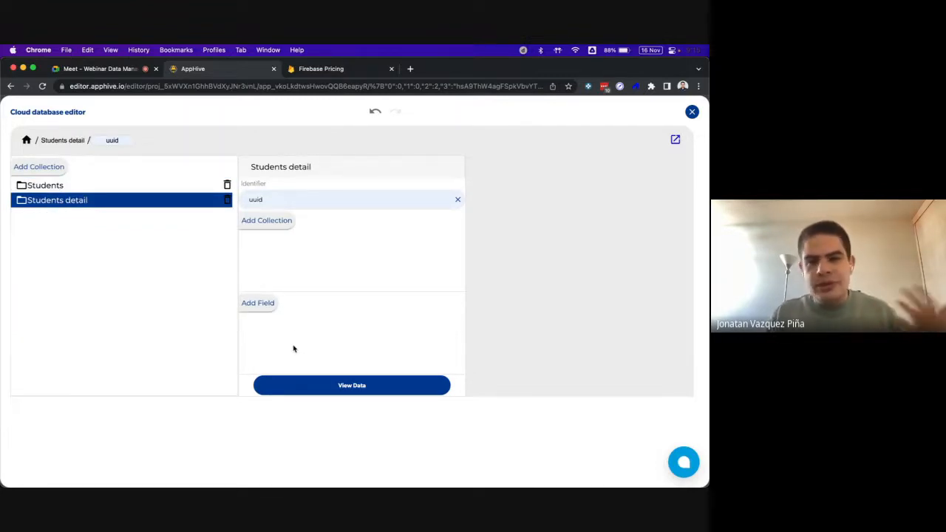
pyautogui.click(263, 304)
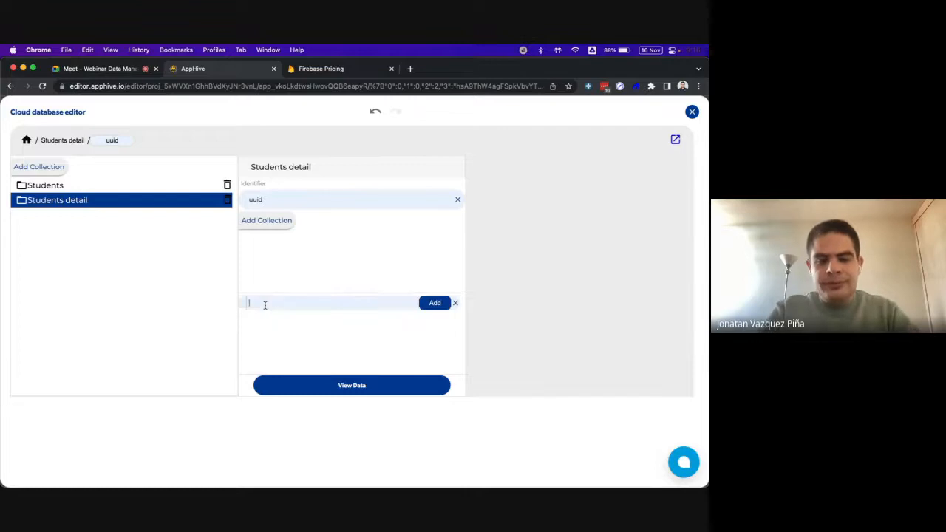
pyautogui.write('Picture')
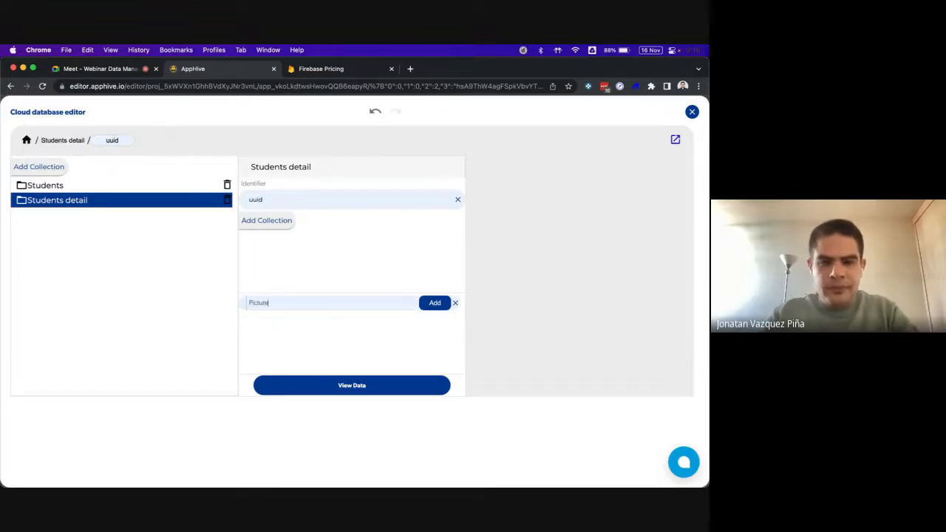
pyautogui.click(434, 304)
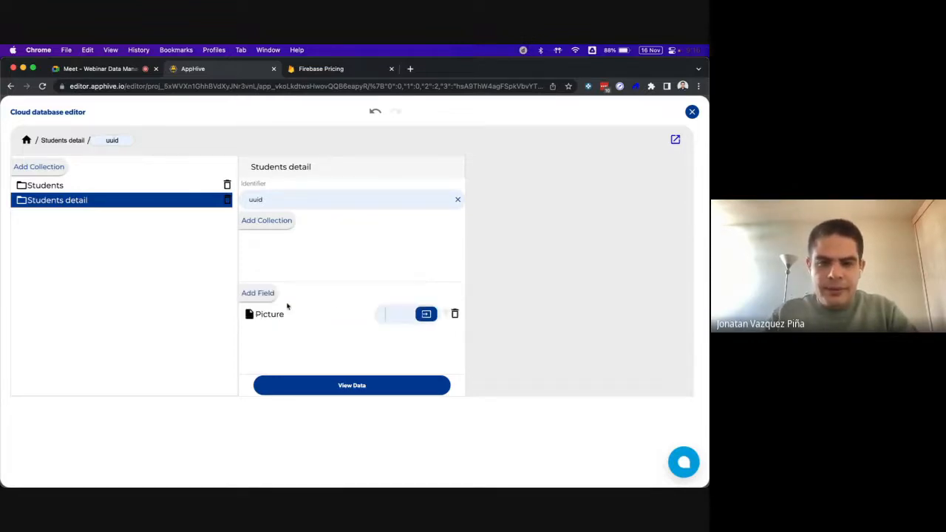
pyautogui.click(266, 294)
pyautogui.write('Bio')
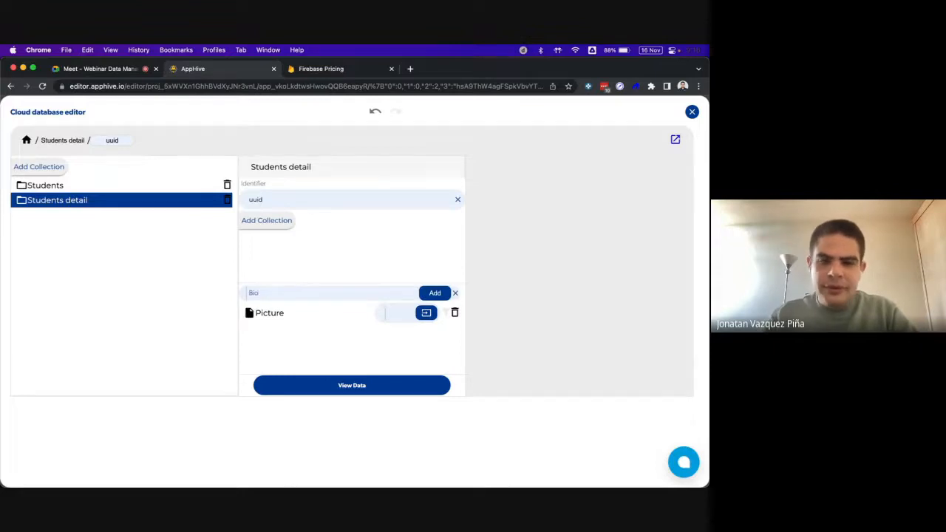
pyautogui.click(432, 294)
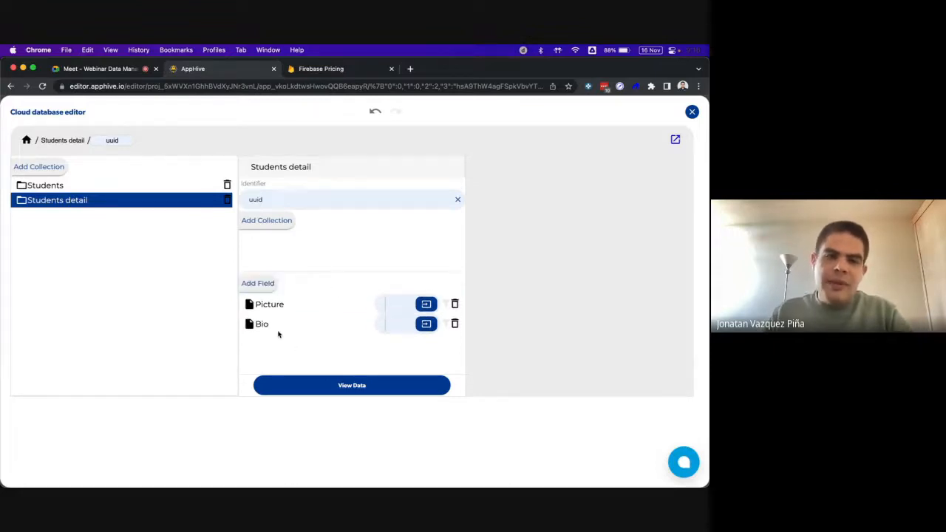
# Return to the Students collection and review the value options available for its identifier
pyautogui.click(105, 185)
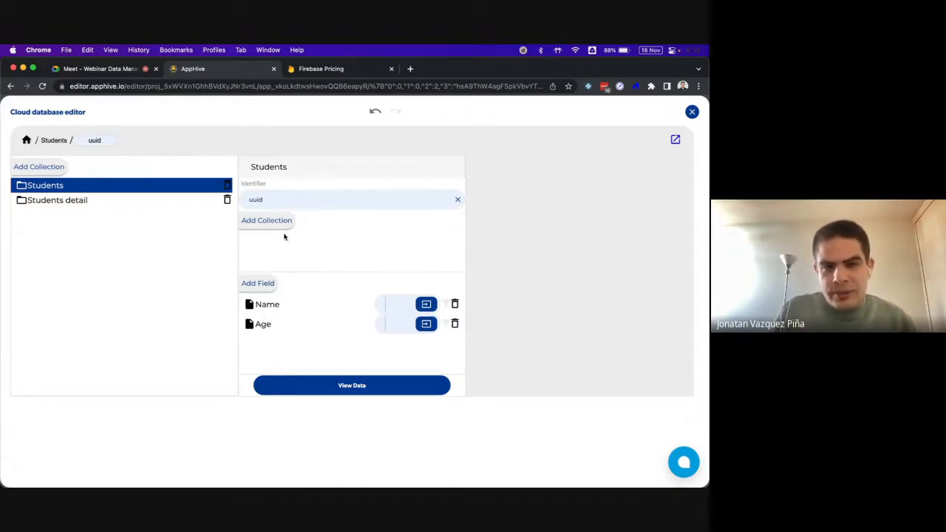
pyautogui.moveTo(241, 184); pyautogui.dragTo(264, 183)
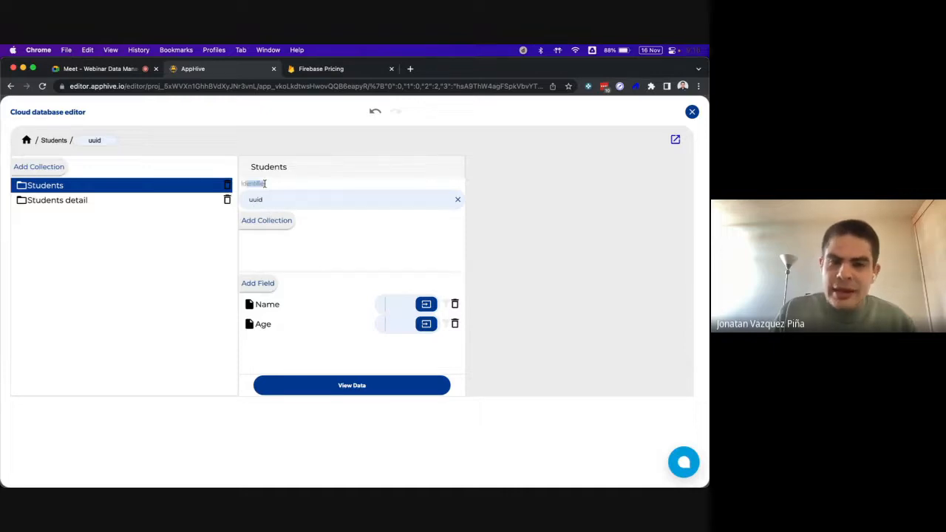
pyautogui.click(280, 186)
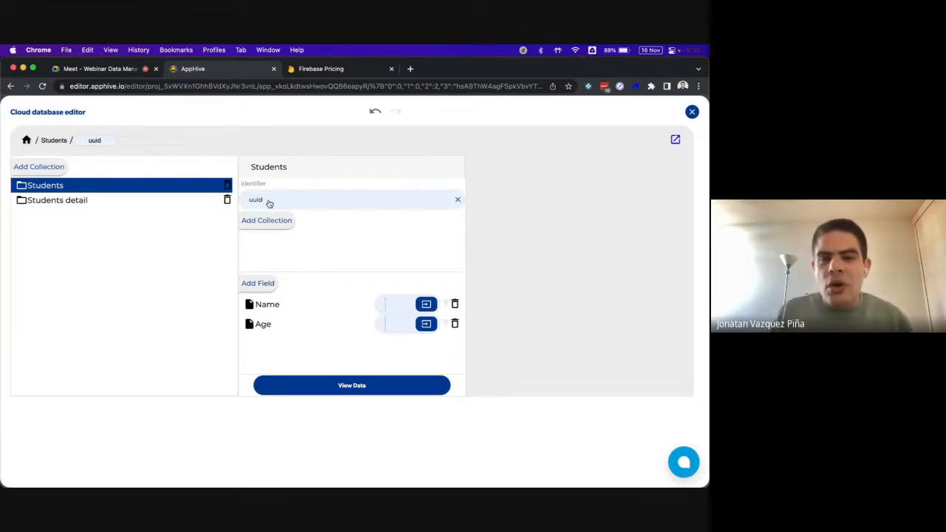
pyautogui.click(269, 203)
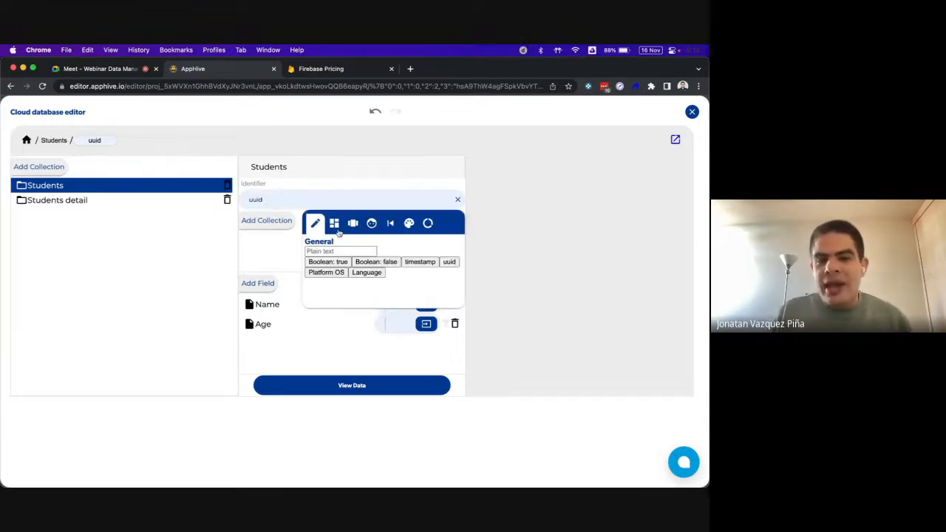
pyautogui.click(274, 200)
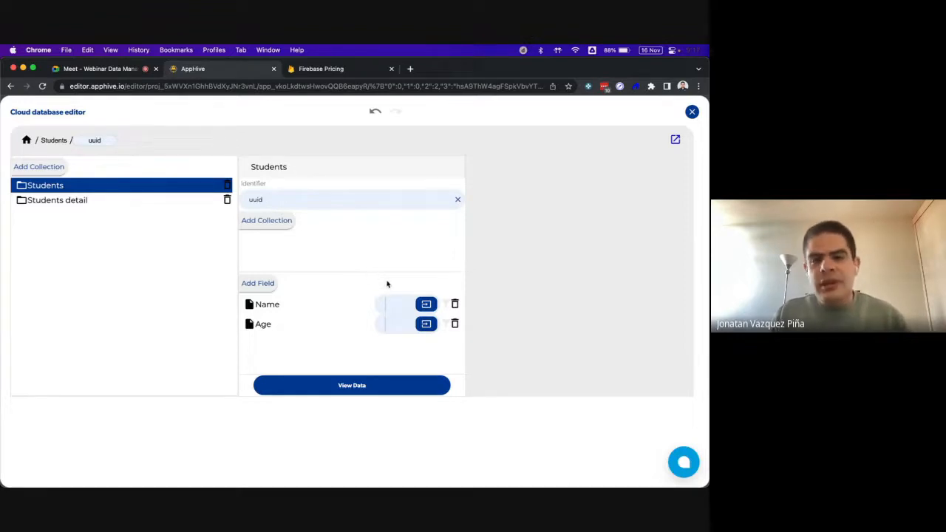
# Examine the Name and Age fields of the Students collection, leave the editor and reopen it from the Save button's function
pyautogui.click(427, 305)
pyautogui.click(380, 303)
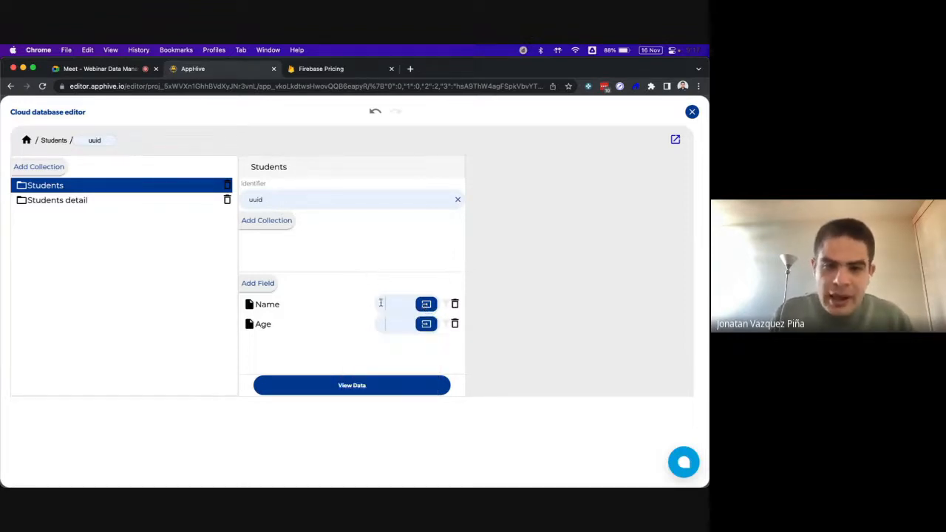
pyautogui.moveTo(261, 304); pyautogui.dragTo(275, 328)
pyautogui.click(309, 323)
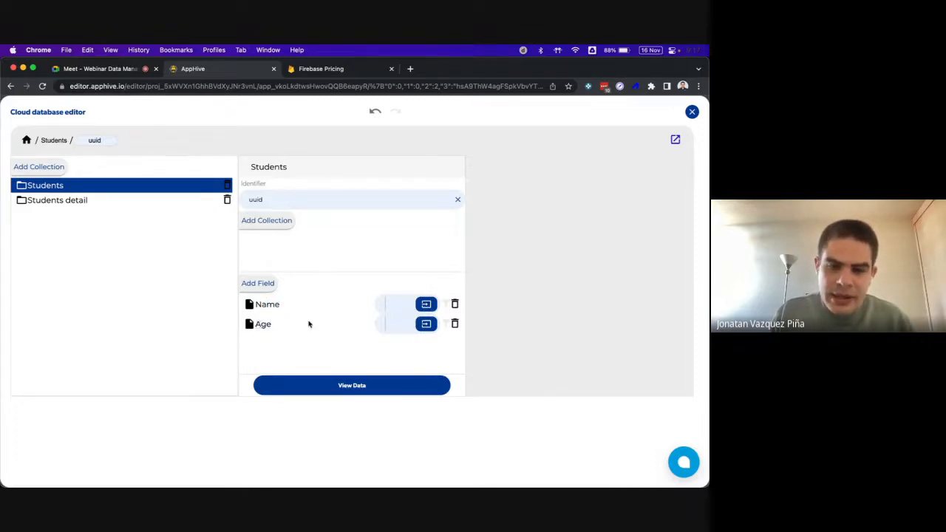
pyautogui.click(691, 112)
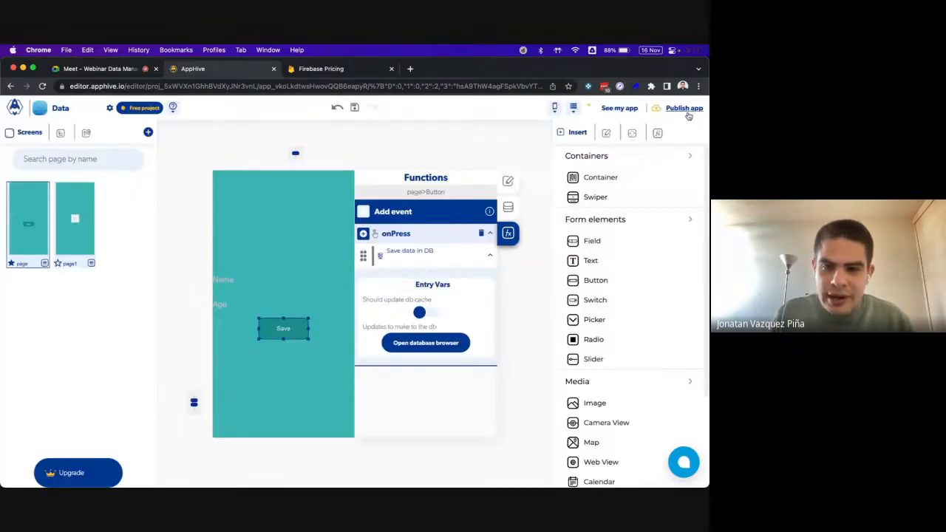
pyautogui.click(404, 343)
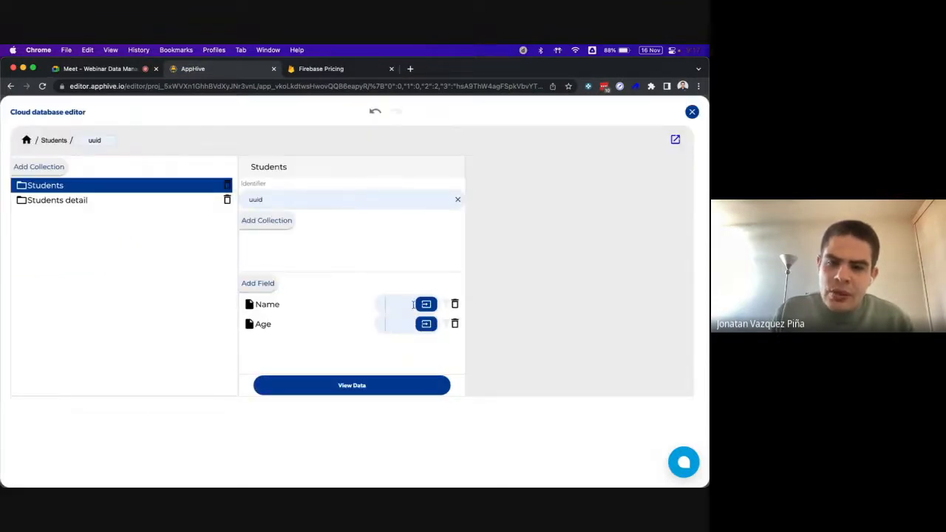
# Link the Name field of the Students collection to the name control's value and close the database editor
pyautogui.click(426, 304)
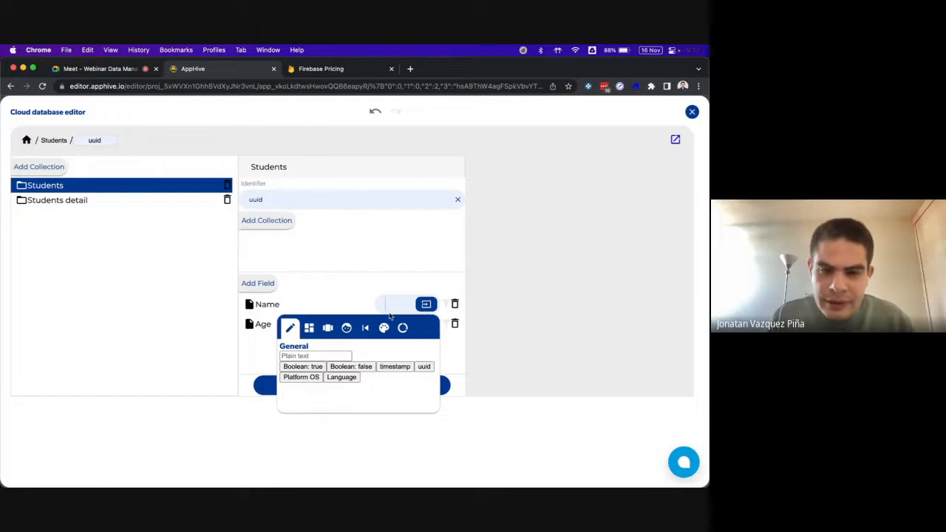
pyautogui.click(310, 329)
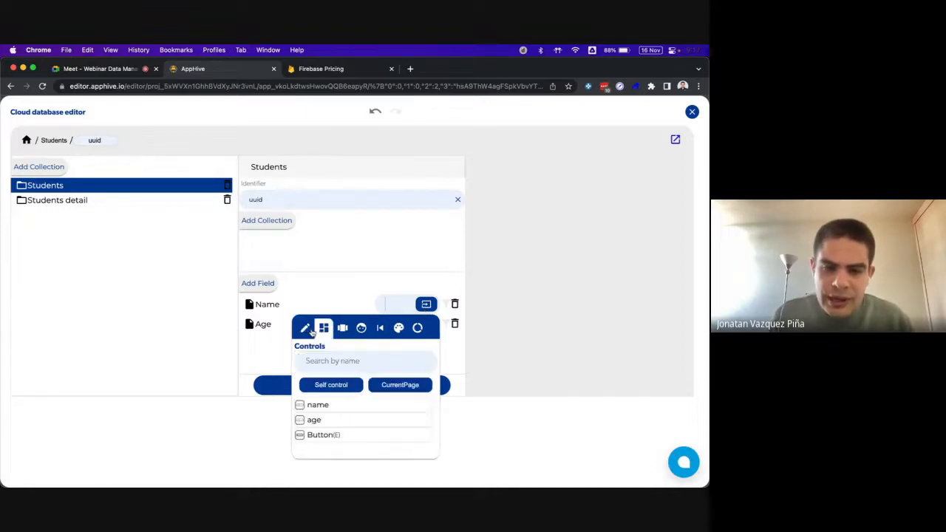
pyautogui.click(323, 405)
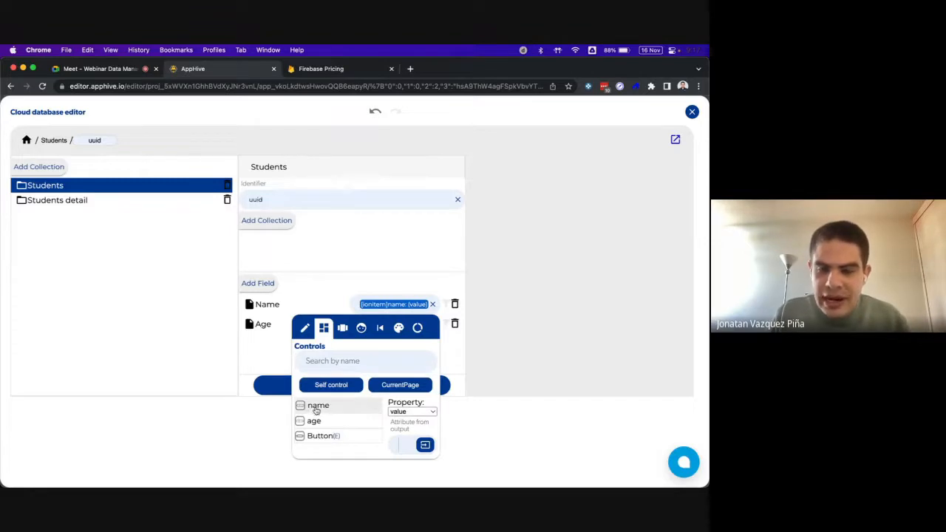
pyautogui.click(610, 217)
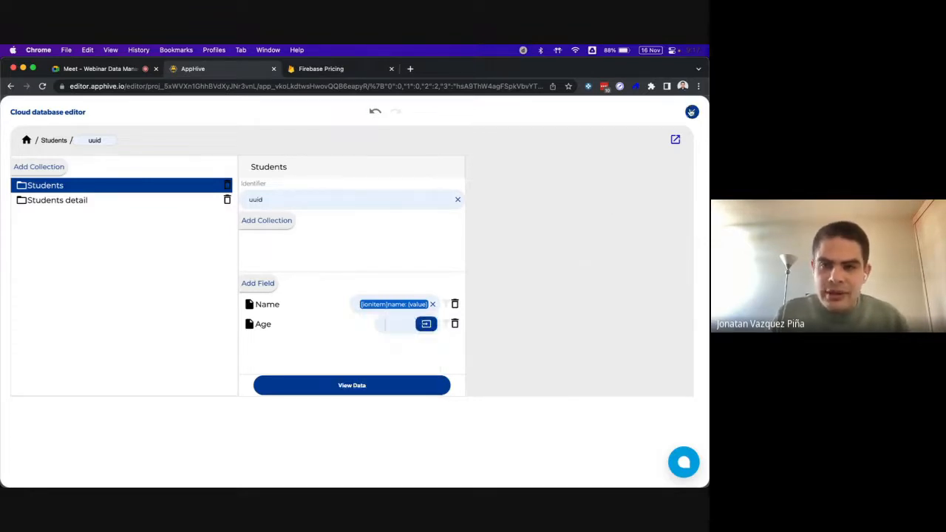
pyautogui.click(691, 111)
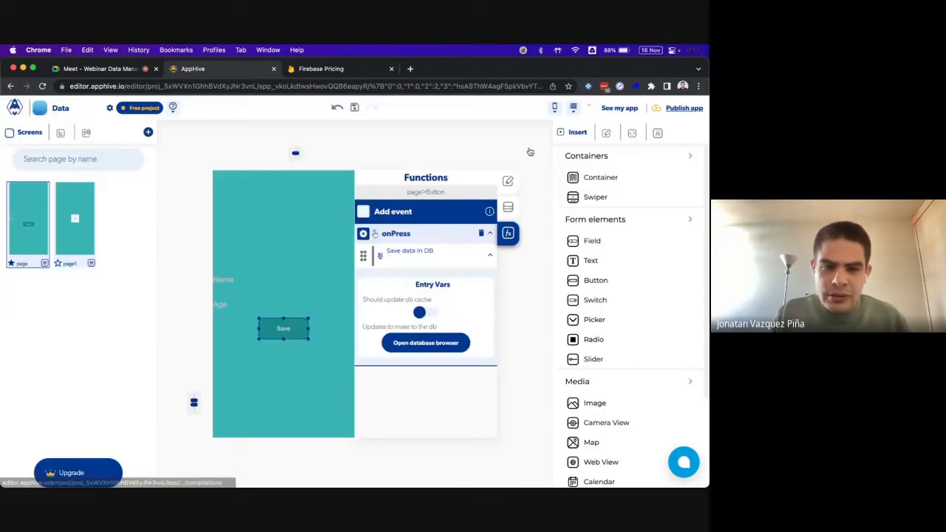
# Reopen the database editor from the Save button's function and link the Students collection's Age field to the age control's value
pyautogui.click(436, 345)
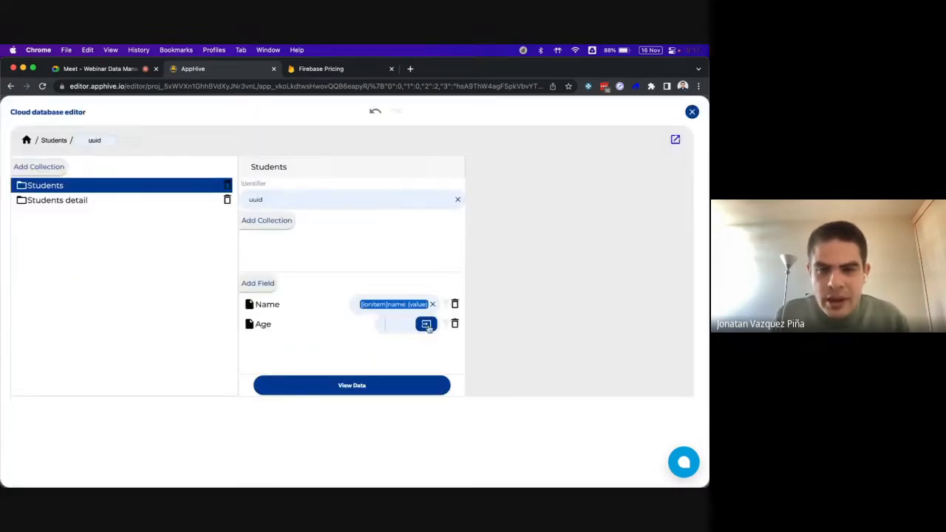
pyautogui.click(426, 323)
pyautogui.click(318, 346)
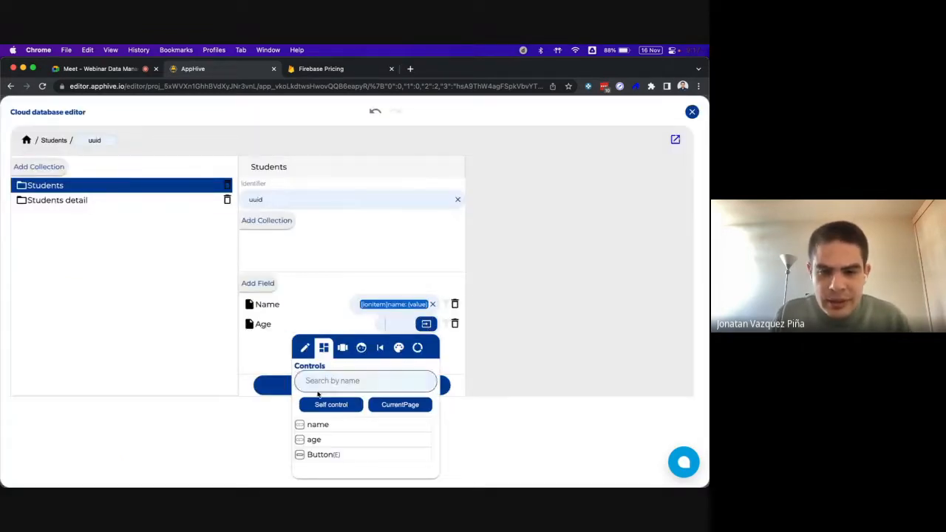
pyautogui.click(318, 440)
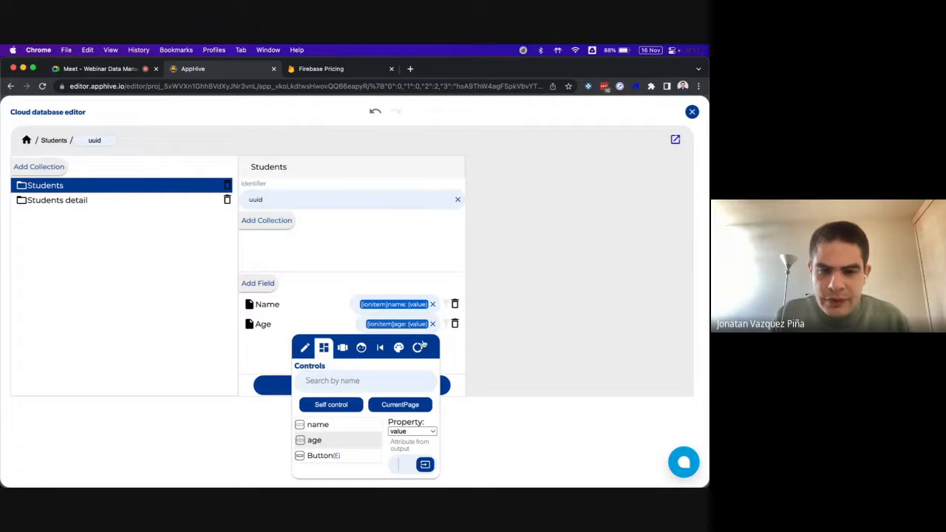
pyautogui.click(289, 346)
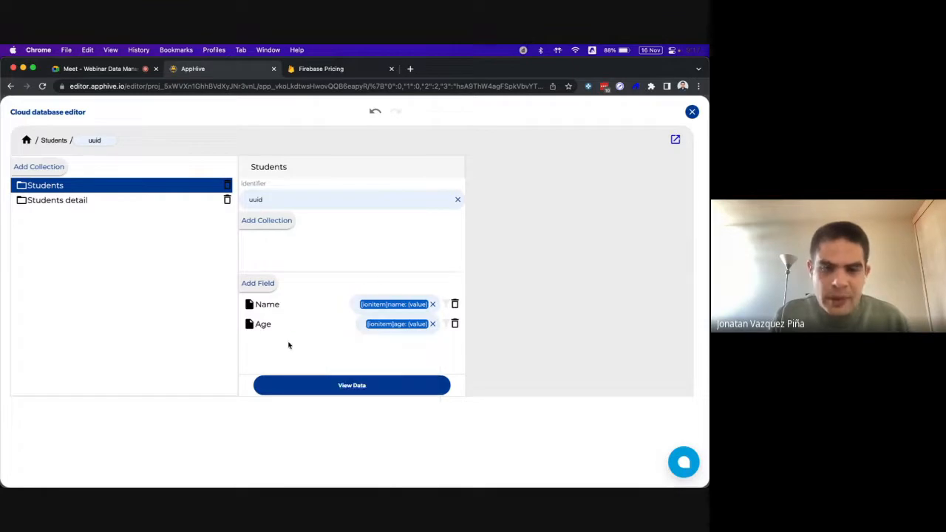
# Show the Students collection's records and place the QuickTime phone preview beside them to check entries saved from the app
pyautogui.click(331, 386)
pyautogui.scroll(-2, 348, 377)
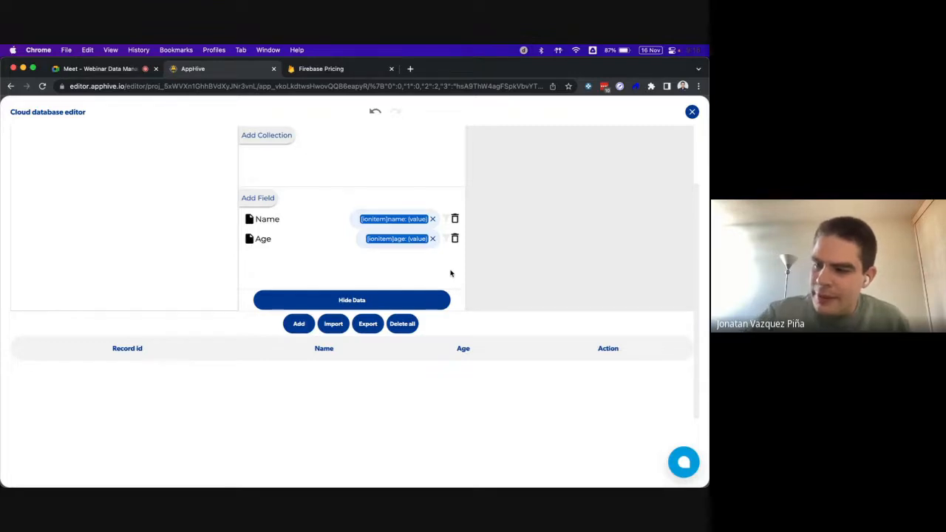
pyautogui.moveTo(518, 466)
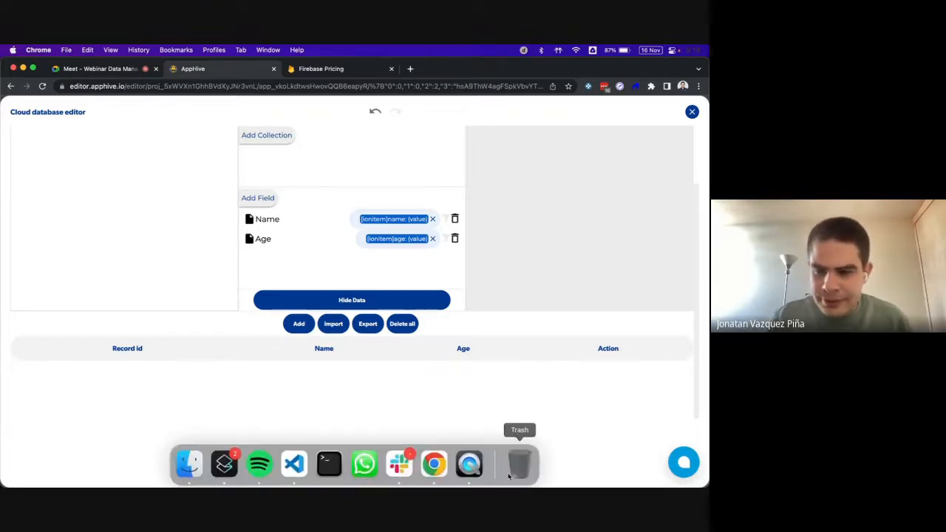
pyautogui.click(463, 466)
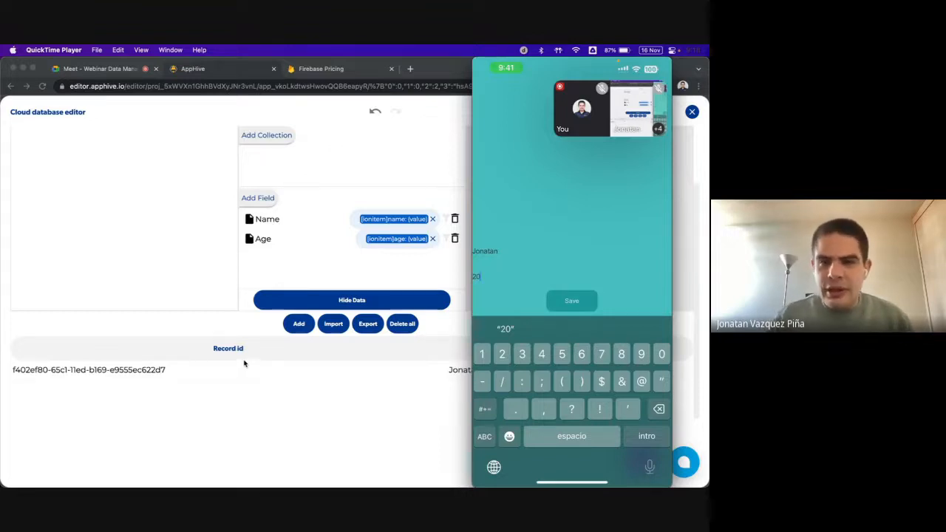
pyautogui.moveTo(613, 65); pyautogui.dragTo(140, 86)
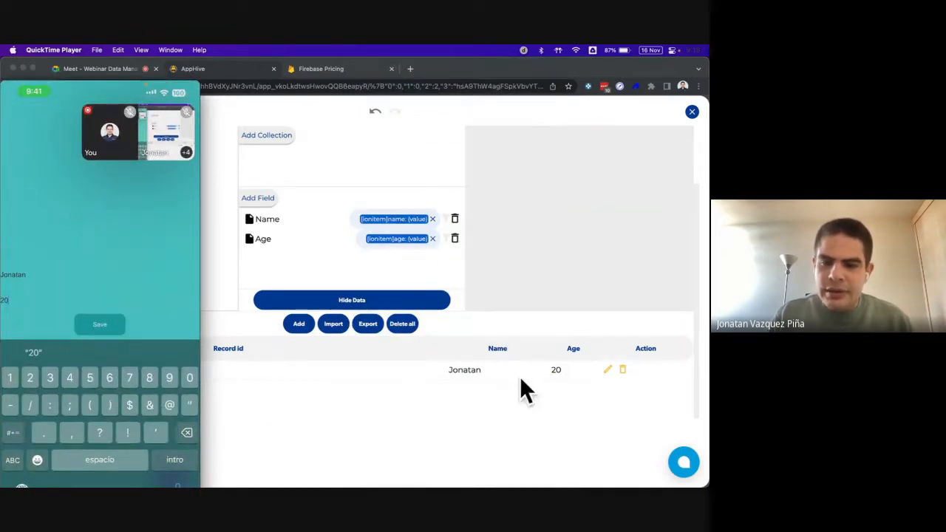
pyautogui.moveTo(126, 103)
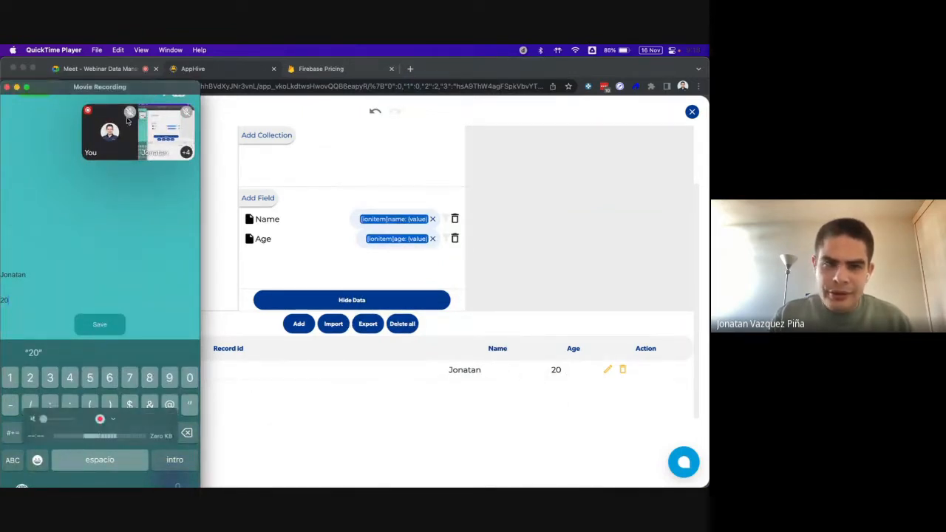
pyautogui.moveTo(125, 88); pyautogui.dragTo(155, 85)
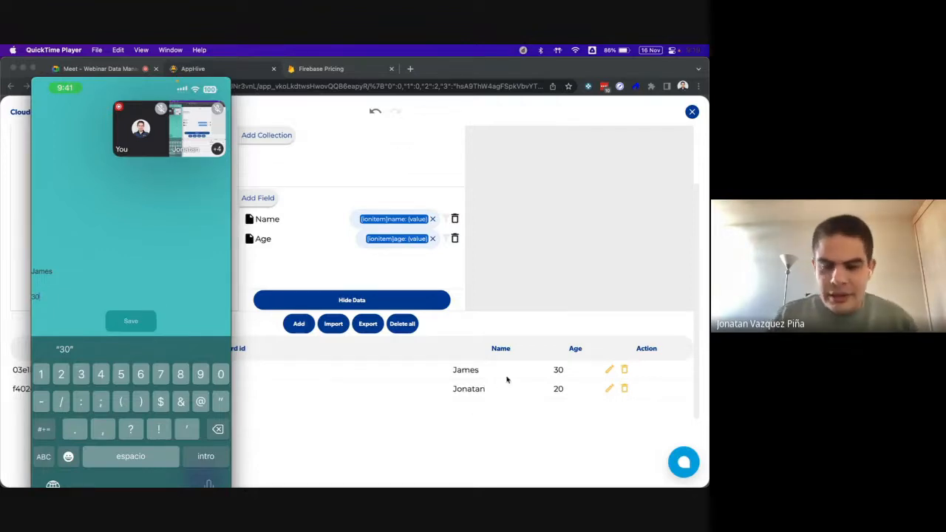
pyautogui.click(510, 310)
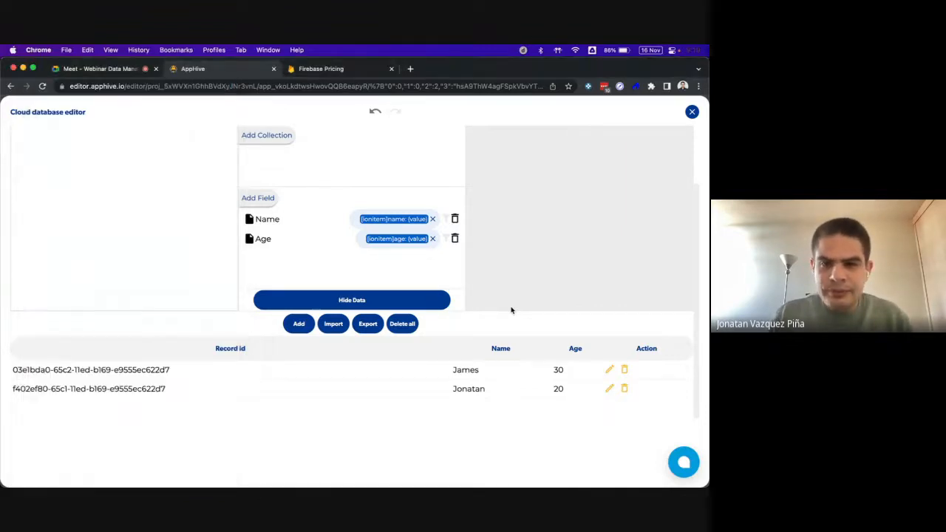
# Close the database editor and open the callbacks of the Save data in DB function, glancing at the phone preview
pyautogui.click(692, 112)
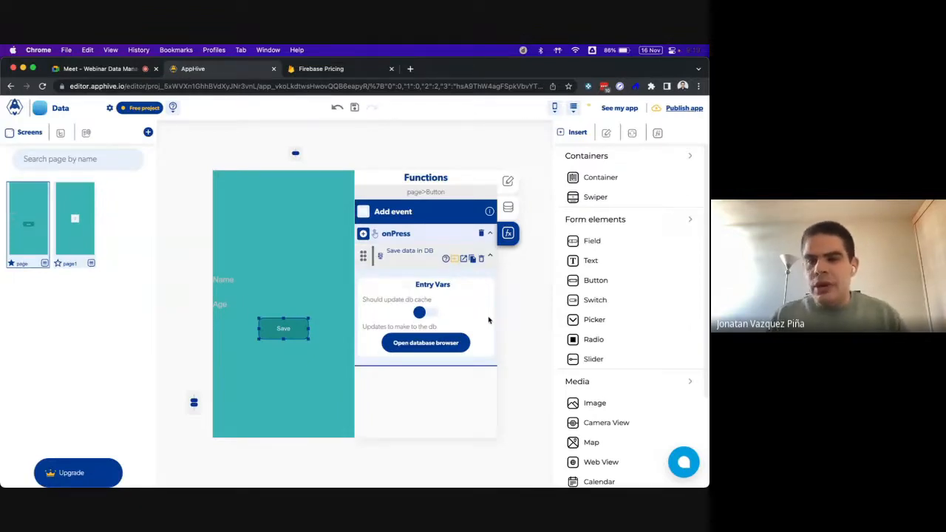
pyautogui.click(463, 259)
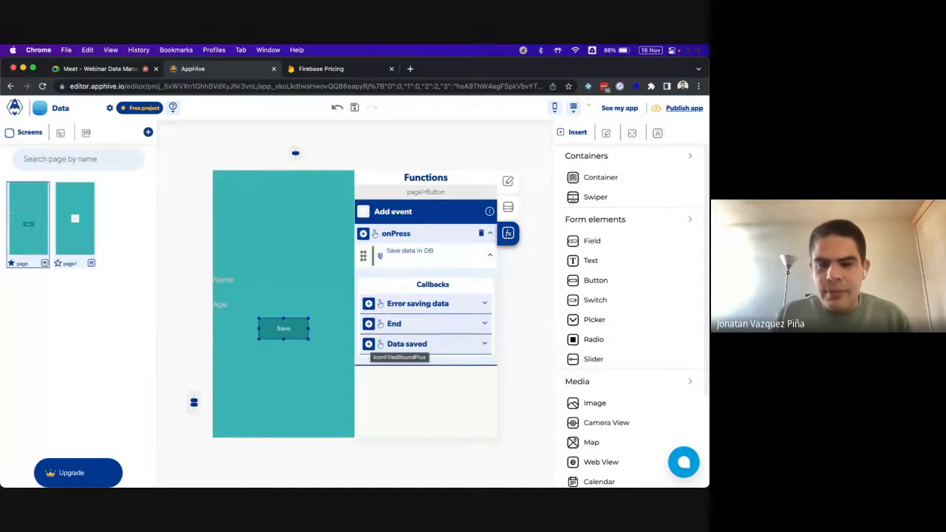
pyautogui.click(467, 473)
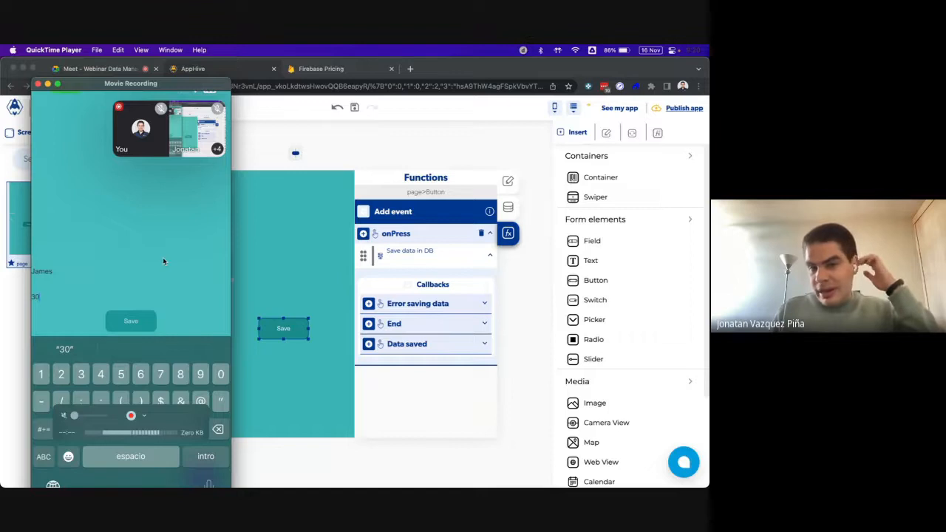
pyautogui.click(401, 373)
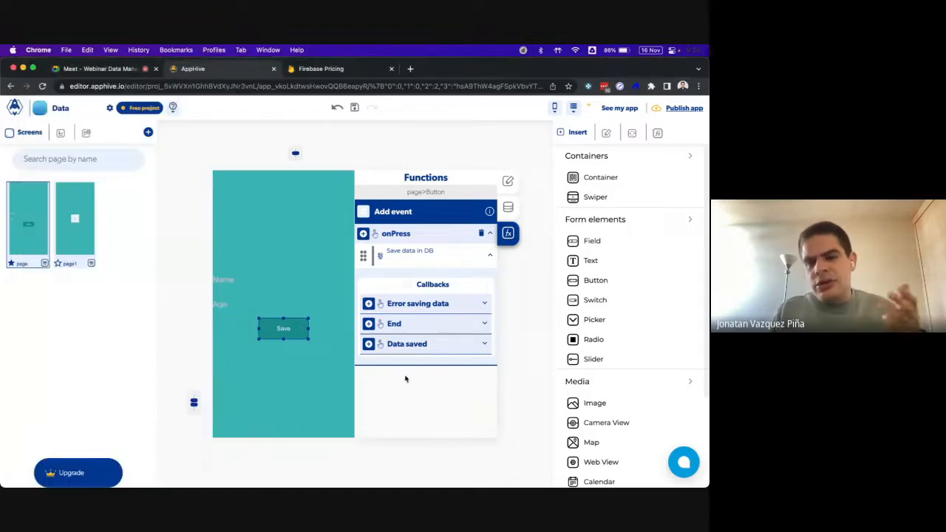
# Add a Modify control function to the Data saved callback that sends empty data to the name control's value property
pyautogui.click(369, 344)
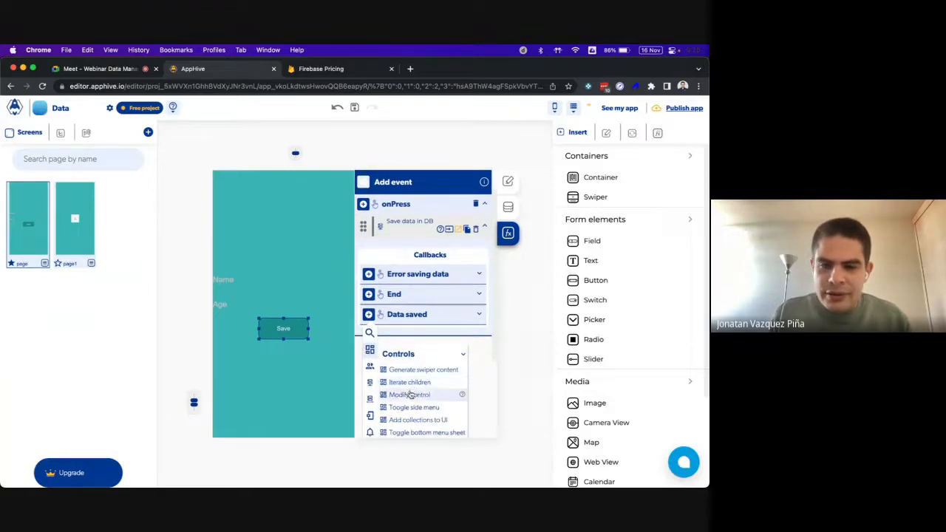
pyautogui.click(410, 394)
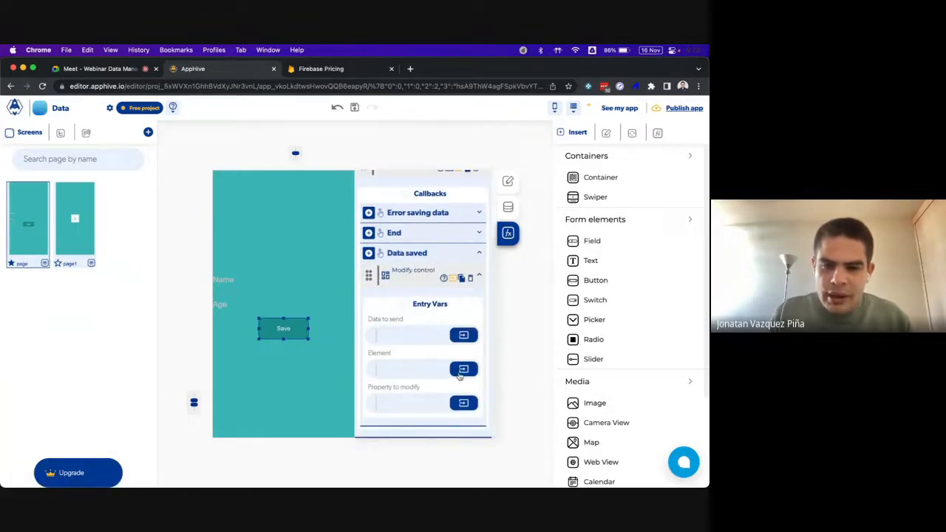
pyautogui.click(461, 369)
pyautogui.click(394, 333)
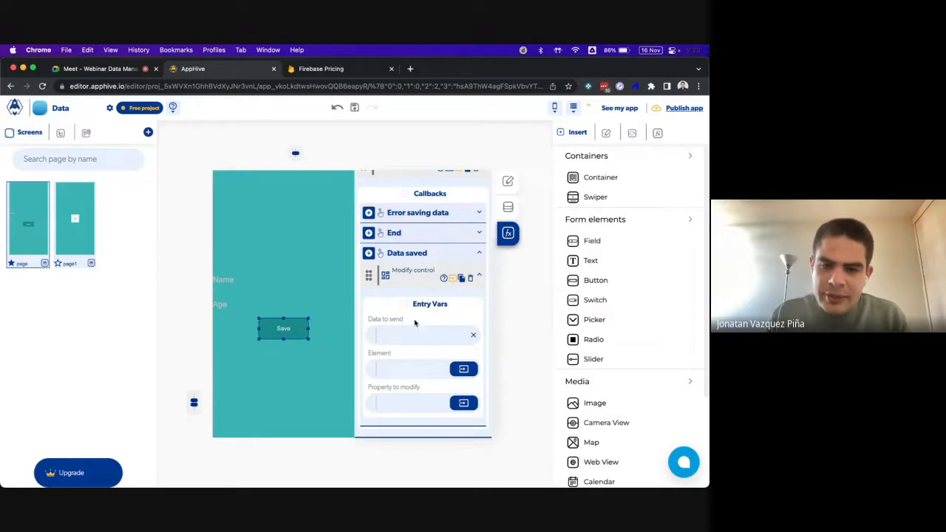
pyautogui.click(463, 370)
pyautogui.click(350, 392)
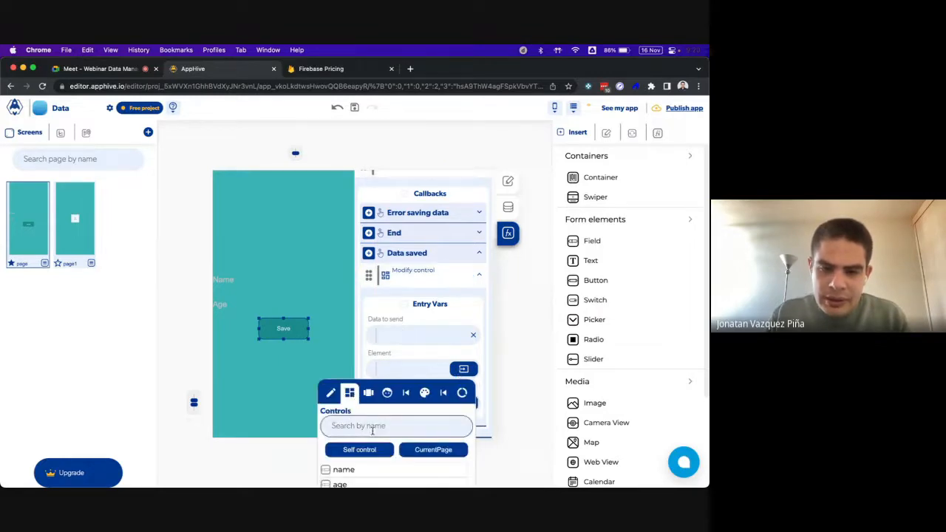
pyautogui.click(358, 471)
pyautogui.click(400, 407)
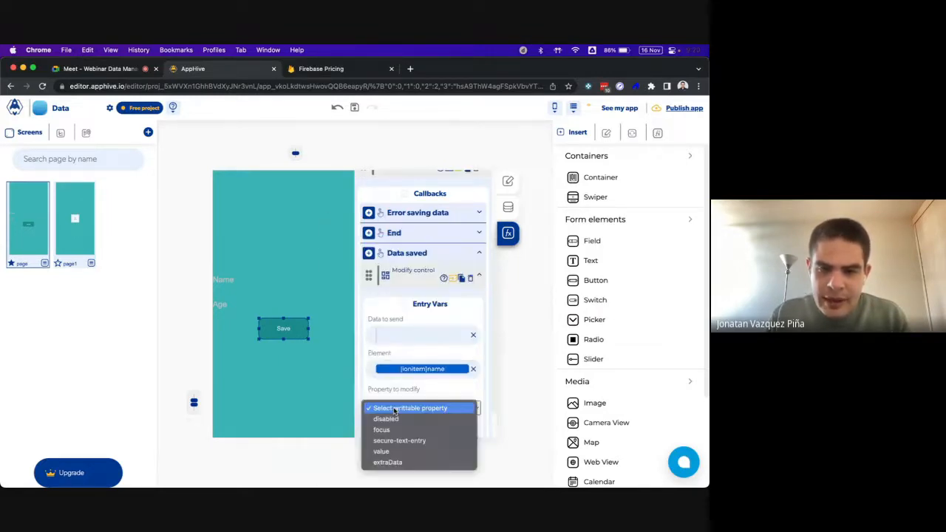
pyautogui.click(381, 451)
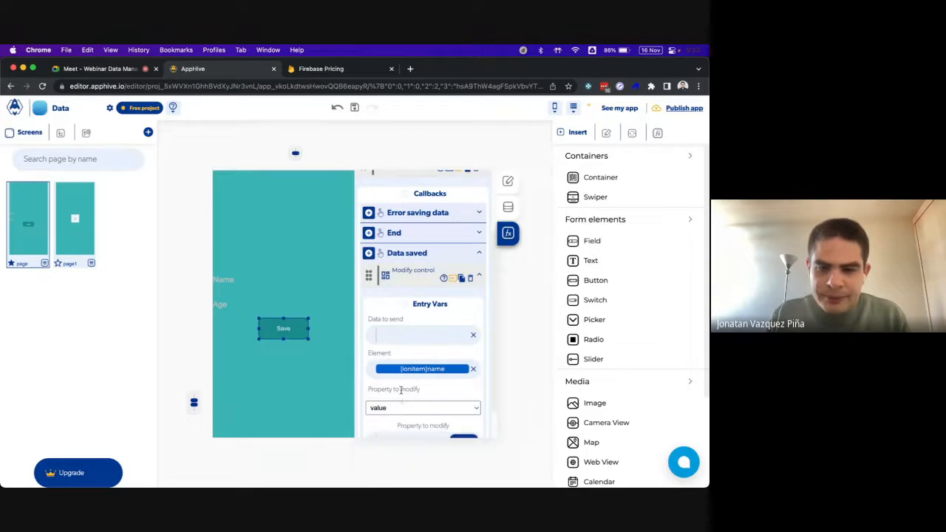
pyautogui.scroll(-2, 414, 310)
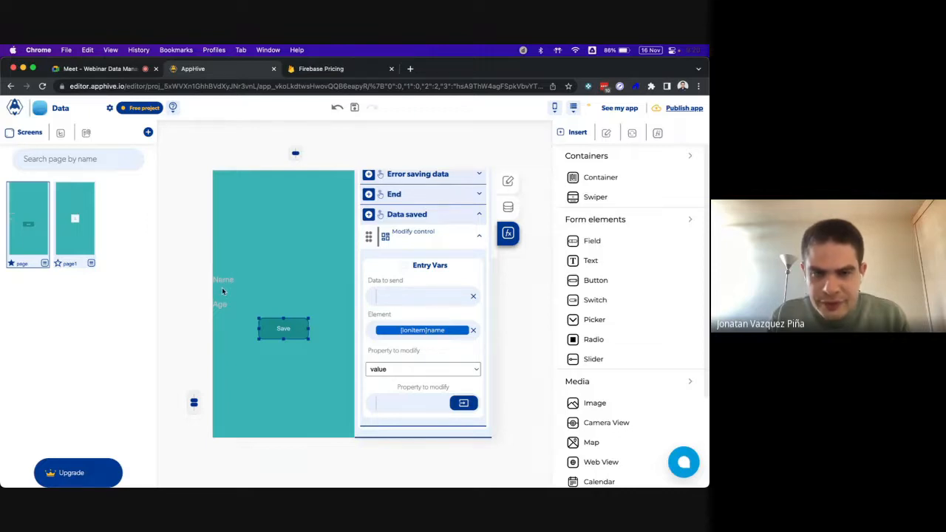
# Duplicate the Modify control function within the Data saved callback and point the copy at the age control's value property
pyautogui.click(462, 239)
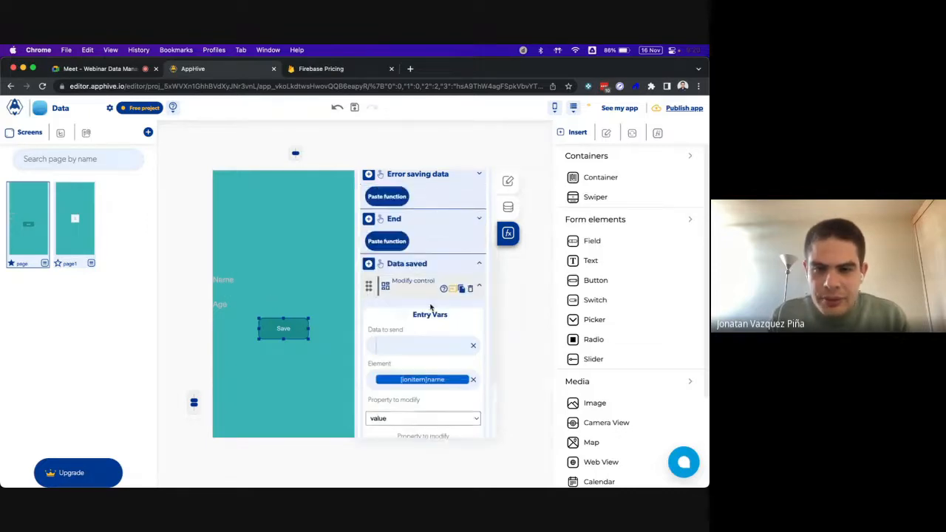
pyautogui.scroll(-2, 431, 307)
pyautogui.click(387, 389)
pyautogui.scroll(-3, 427, 336)
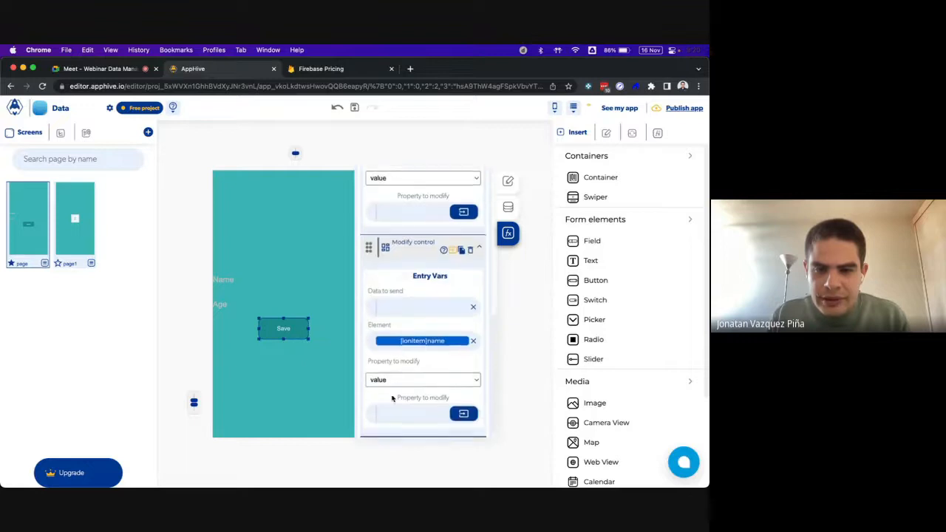
pyautogui.click(427, 335)
pyautogui.click(355, 359)
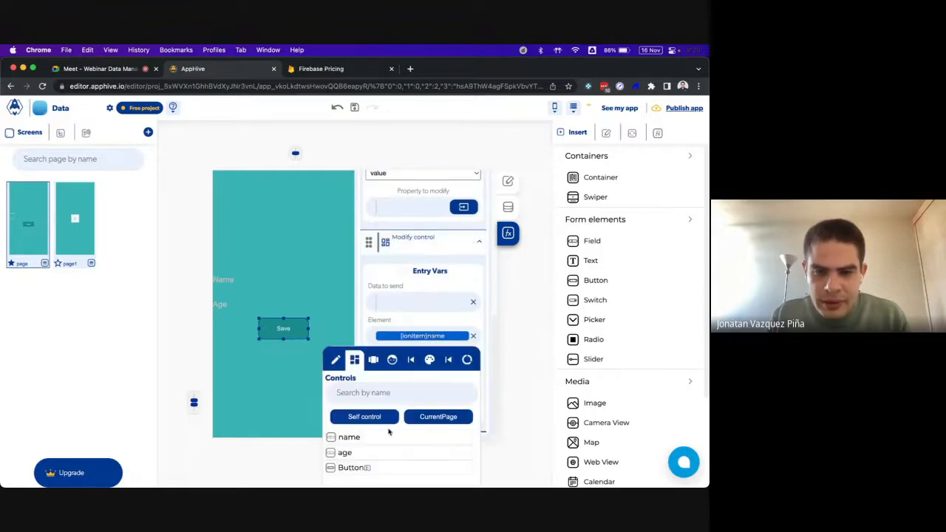
pyautogui.click(344, 452)
pyautogui.click(410, 377)
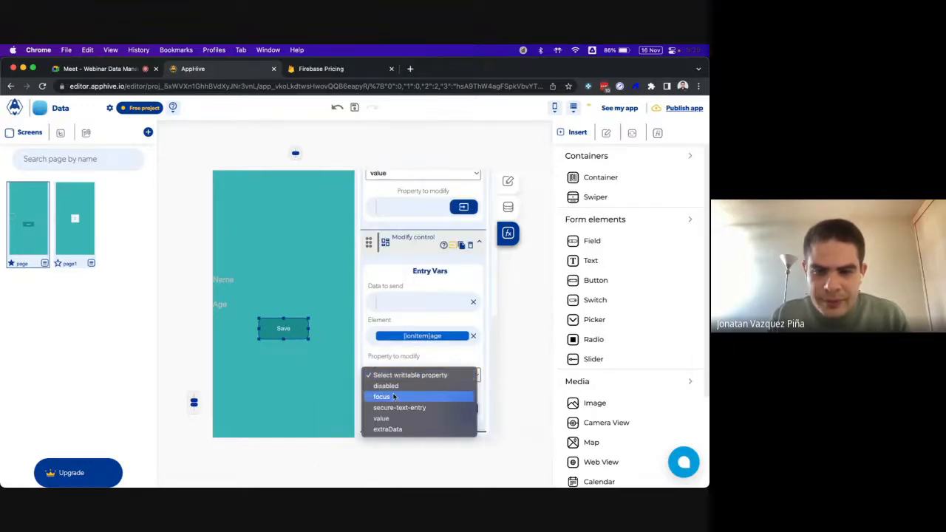
pyautogui.click(381, 419)
pyautogui.scroll(3, 422, 317)
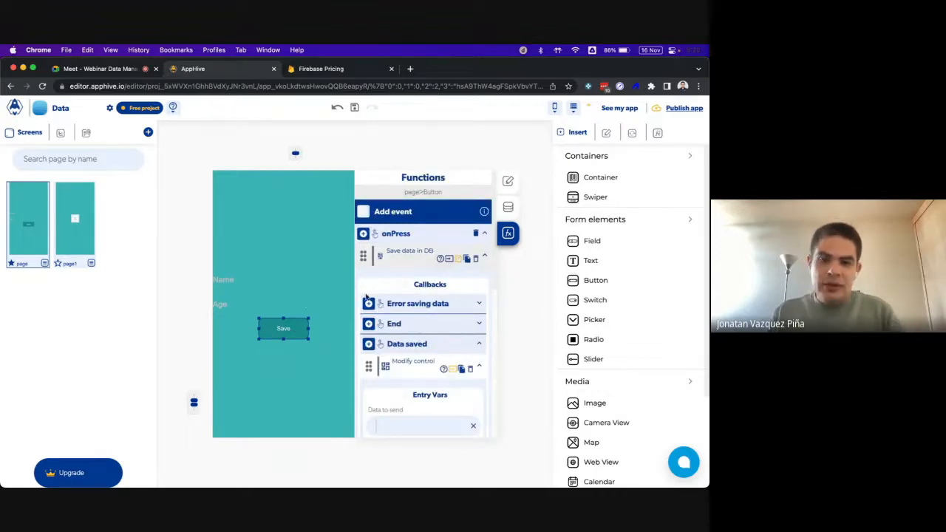
pyautogui.scroll(-2, 421, 311)
pyautogui.scroll(-5, 421, 311)
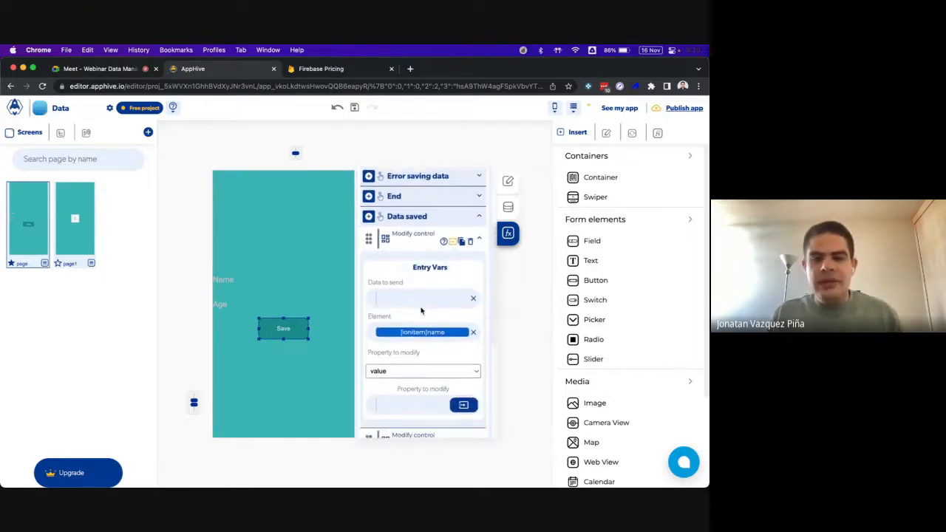
pyautogui.scroll(-1, 412, 368)
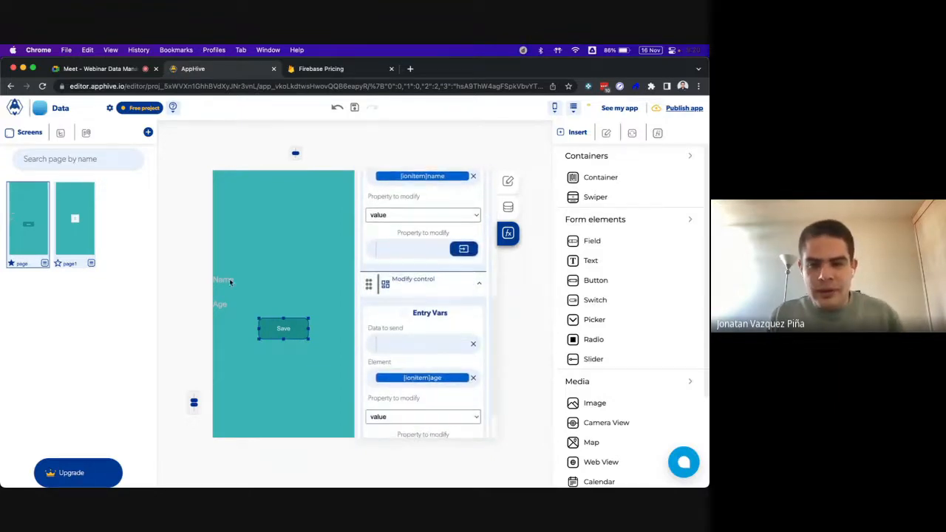
pyautogui.moveTo(541, 471)
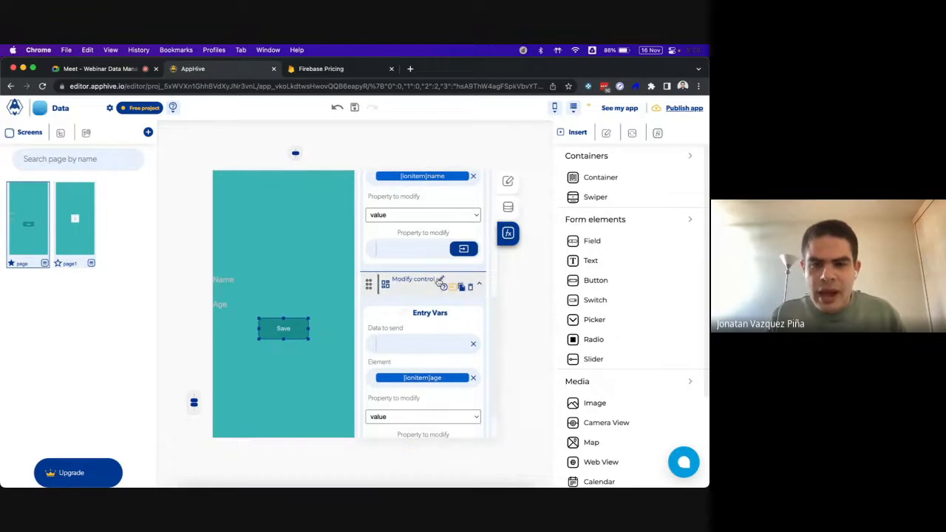
# Add a Toast notification function to the Data saved callback of the Save data in DB function
pyautogui.scroll(6, 437, 280)
pyautogui.click(366, 281)
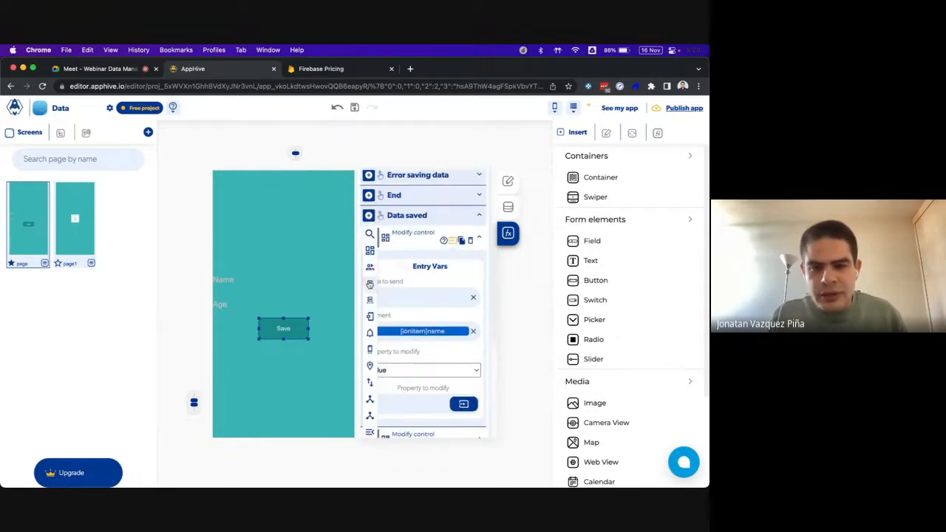
pyautogui.moveTo(372, 335)
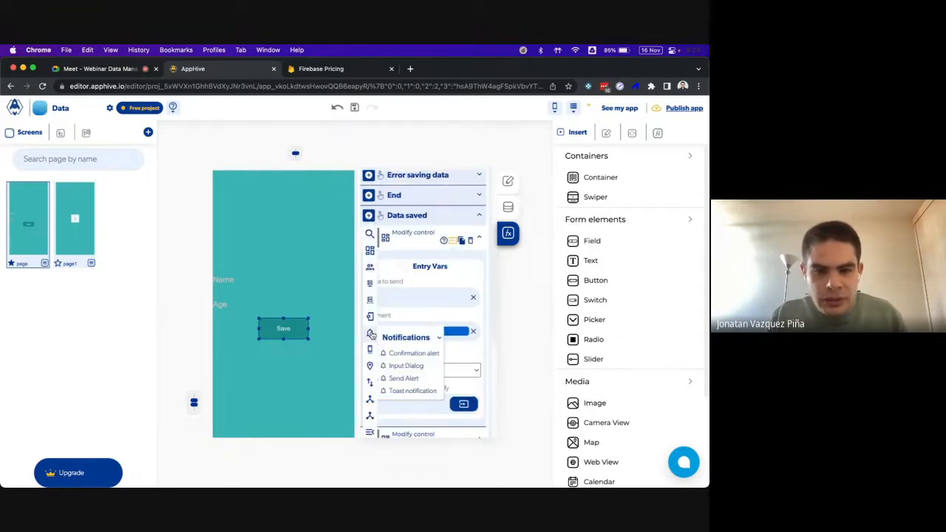
pyautogui.click(404, 392)
pyautogui.scroll(-3, 405, 392)
pyautogui.scroll(-2, 404, 392)
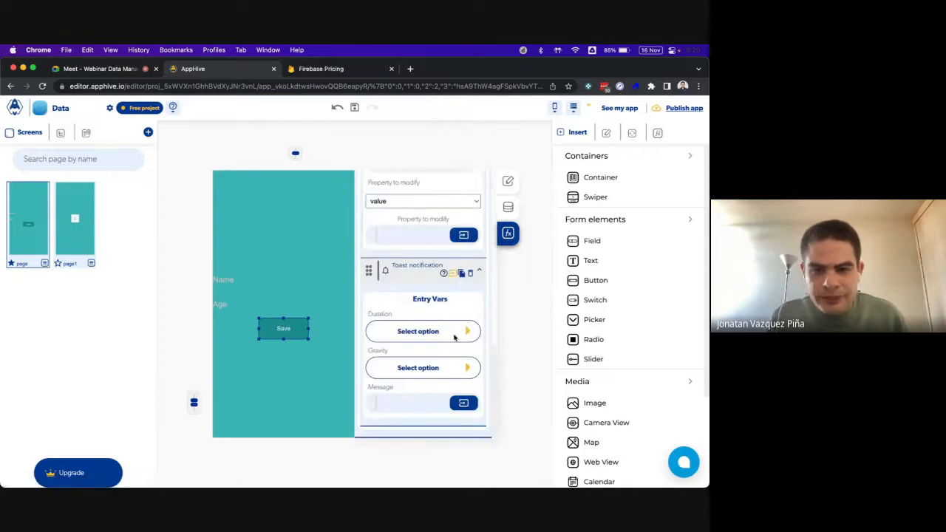
# Set the toast notification's duration to Short, its gravity to Center and its message to Ok
pyautogui.click(455, 334)
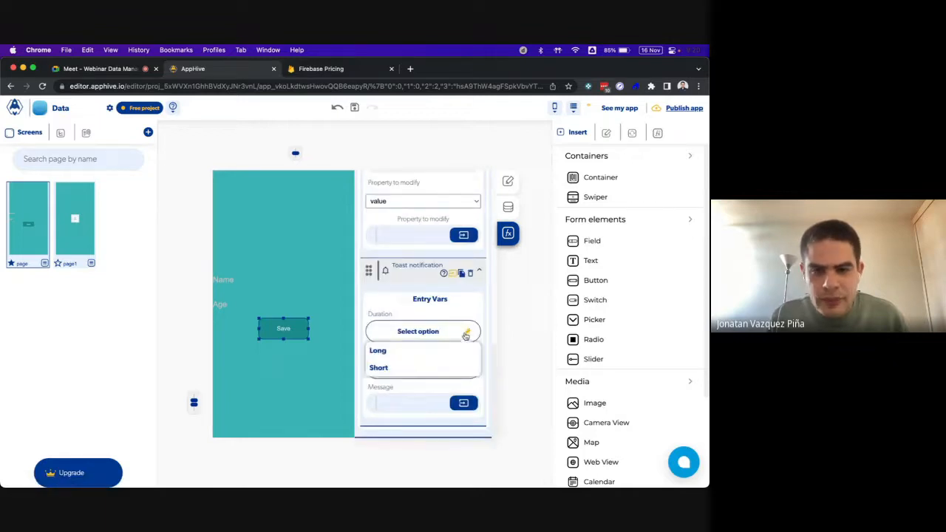
pyautogui.click(399, 368)
pyautogui.click(465, 369)
pyautogui.click(395, 403)
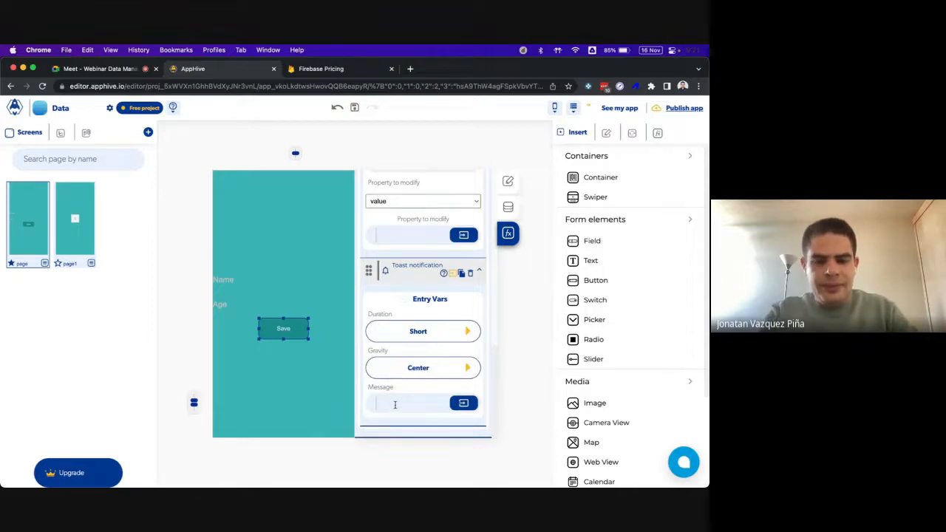
pyautogui.write('Ok')
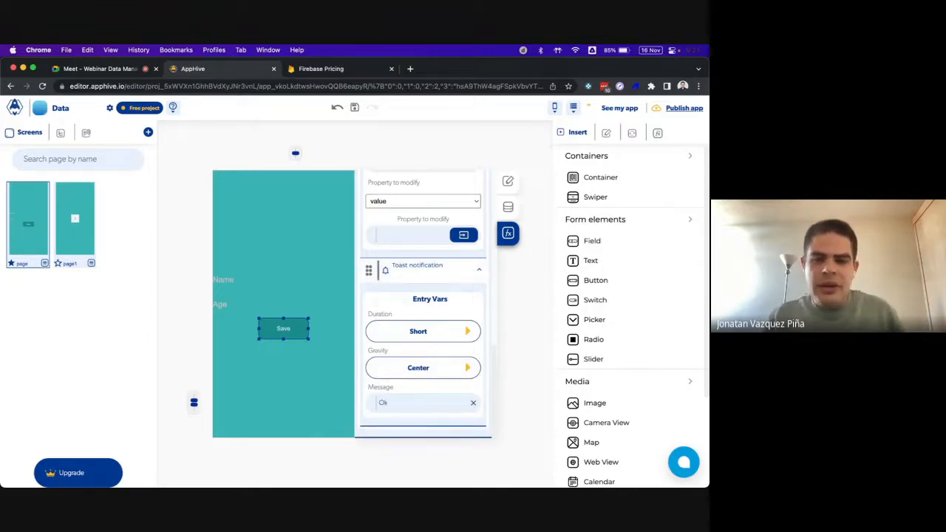
# Glance at the QuickTime phone preview and show the Students collection's records in the cloud database editor
pyautogui.moveTo(522, 466)
pyautogui.click(479, 464)
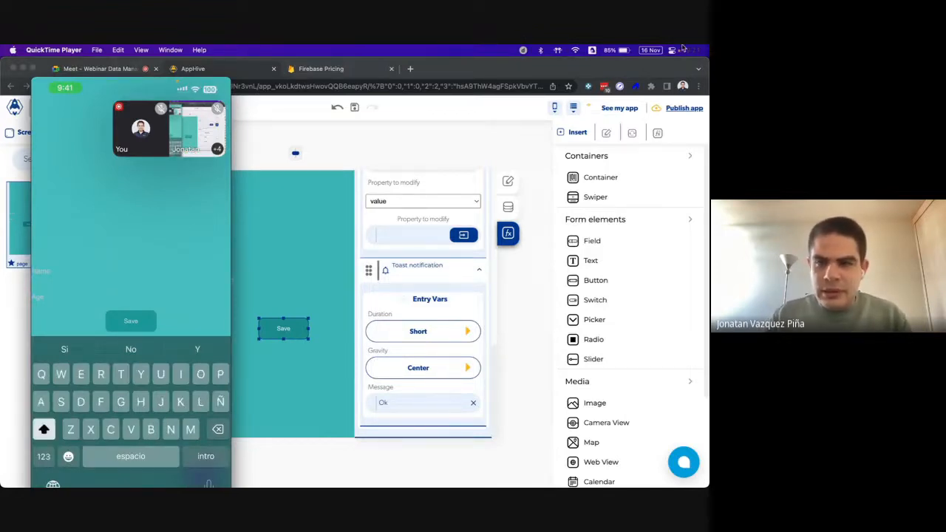
pyautogui.click(574, 108)
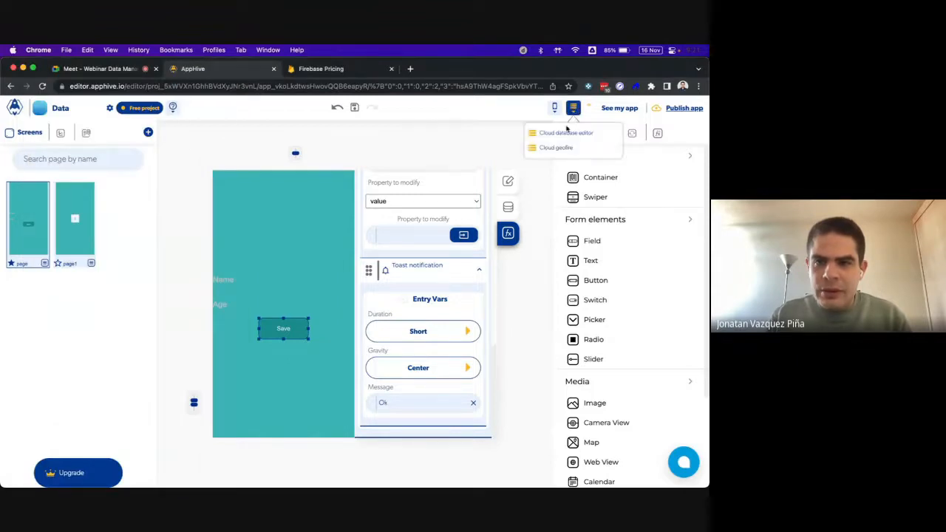
pyautogui.click(566, 132)
pyautogui.click(127, 226)
pyautogui.click(115, 209)
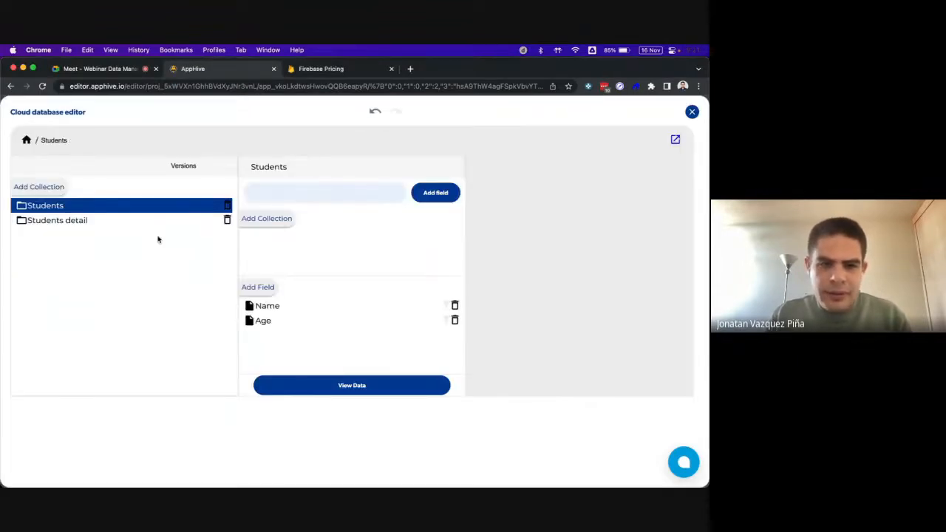
pyautogui.click(286, 390)
pyautogui.scroll(-3, 286, 390)
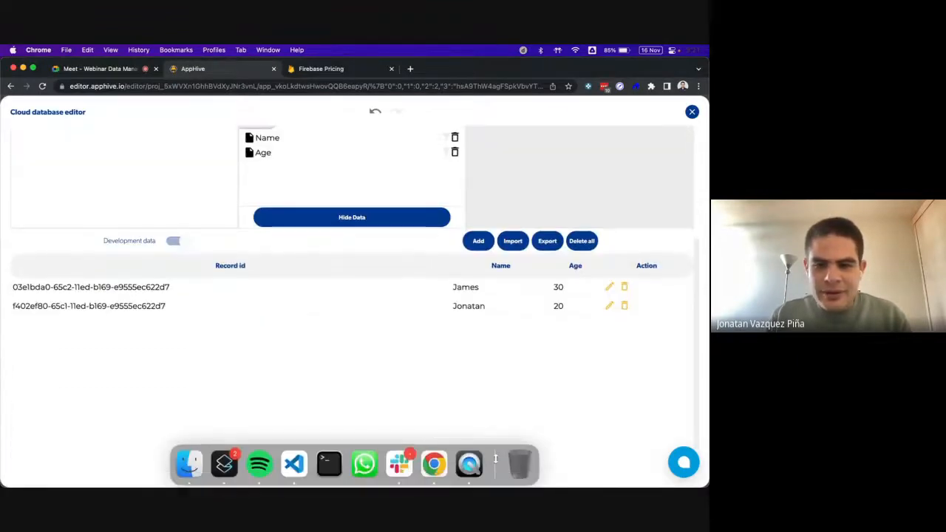
# In the QuickTime phone preview, save a test student with a sample name and age 34, and return to the records in Chrome
pyautogui.click(469, 464)
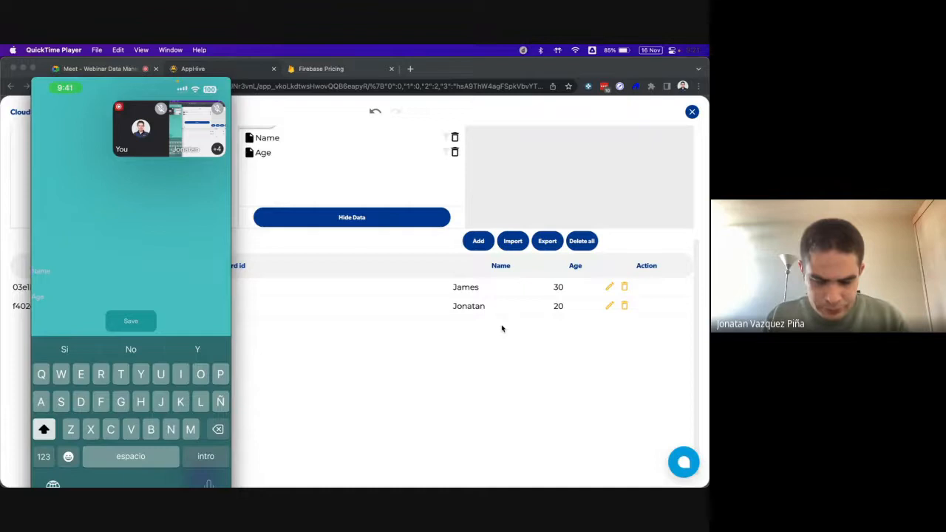
pyautogui.write('John')
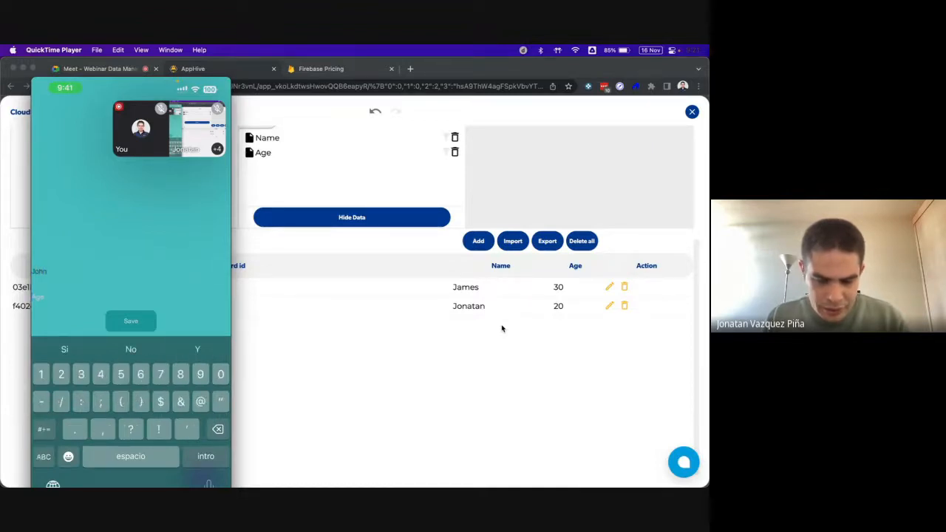
pyautogui.write('34')
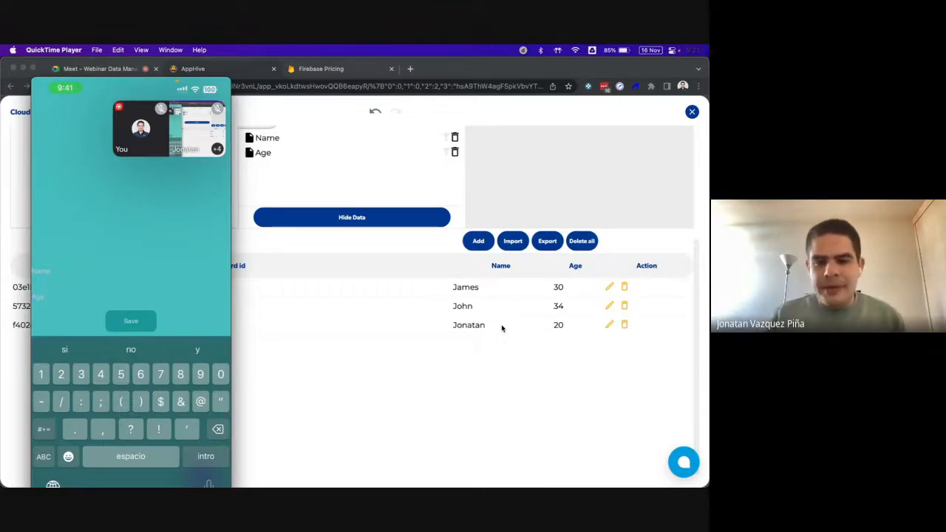
pyautogui.click(466, 361)
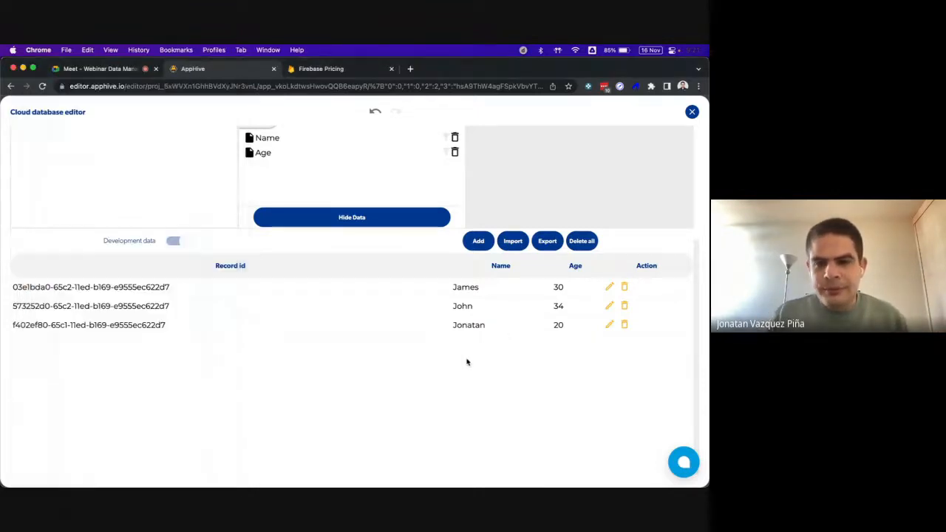
# Close and reopen the cloud database editor, show the Students collection's records and export them to a JSON file
pyautogui.click(692, 112)
pyautogui.scroll(-3, 374, 311)
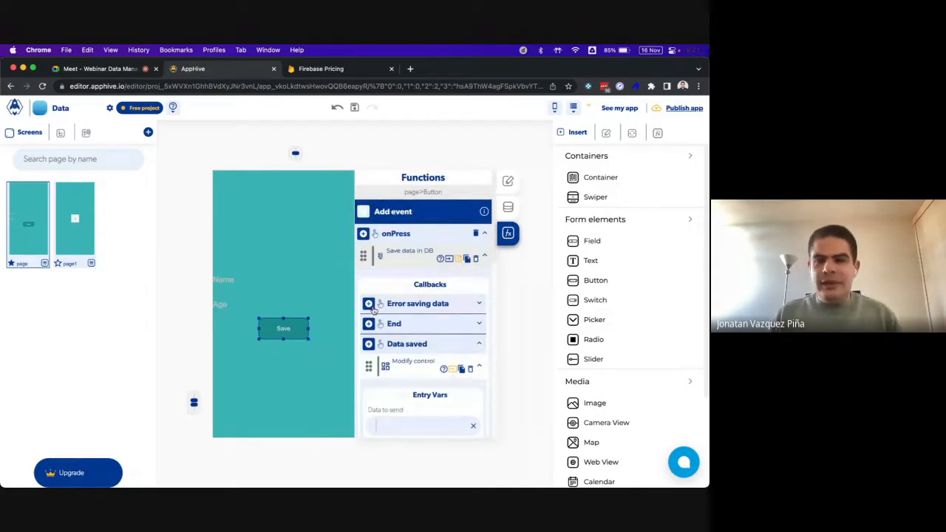
pyautogui.click(573, 108)
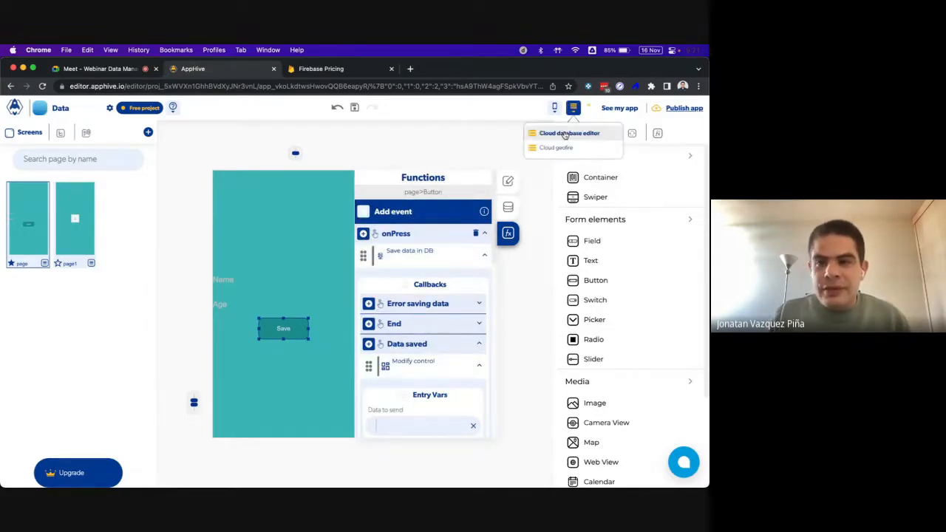
pyautogui.click(565, 134)
pyautogui.click(61, 207)
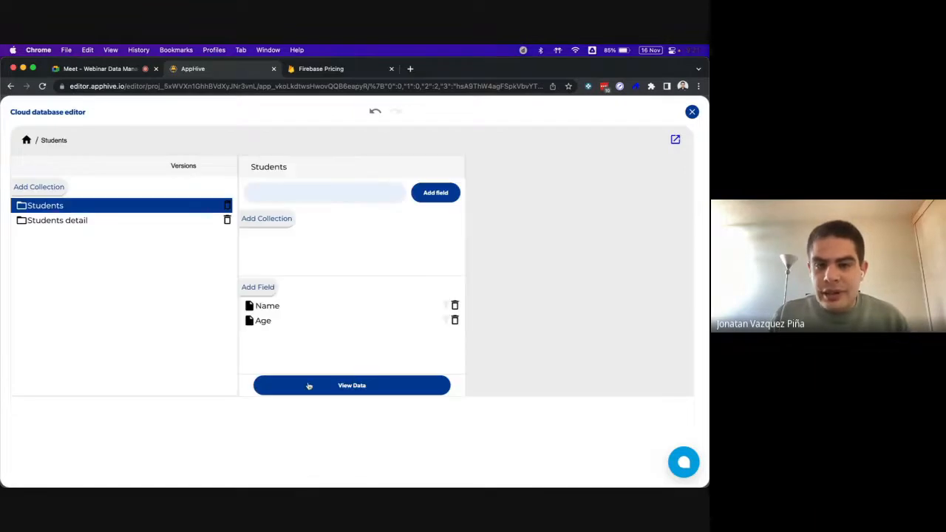
pyautogui.click(309, 386)
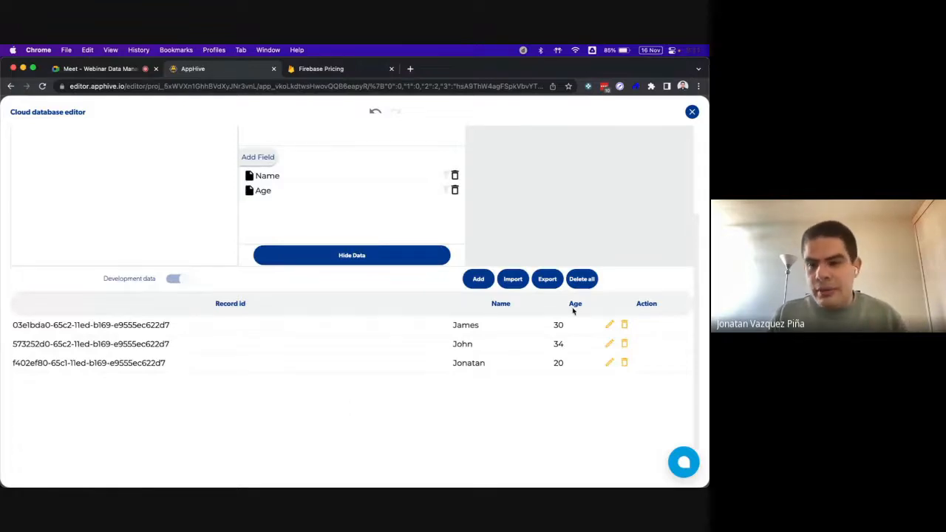
pyautogui.click(537, 286)
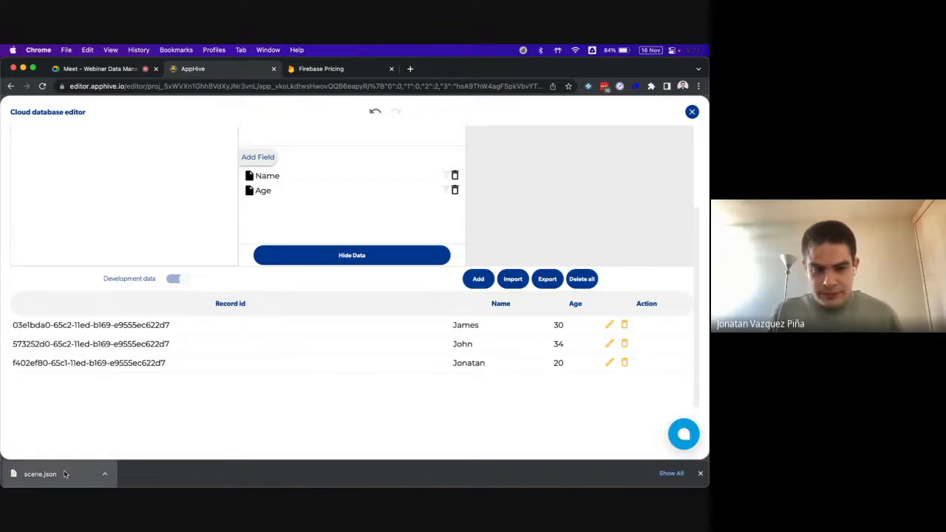
# Open the exported scene.json in VS Code and format the document so each record spans several lines
pyautogui.click(294, 464)
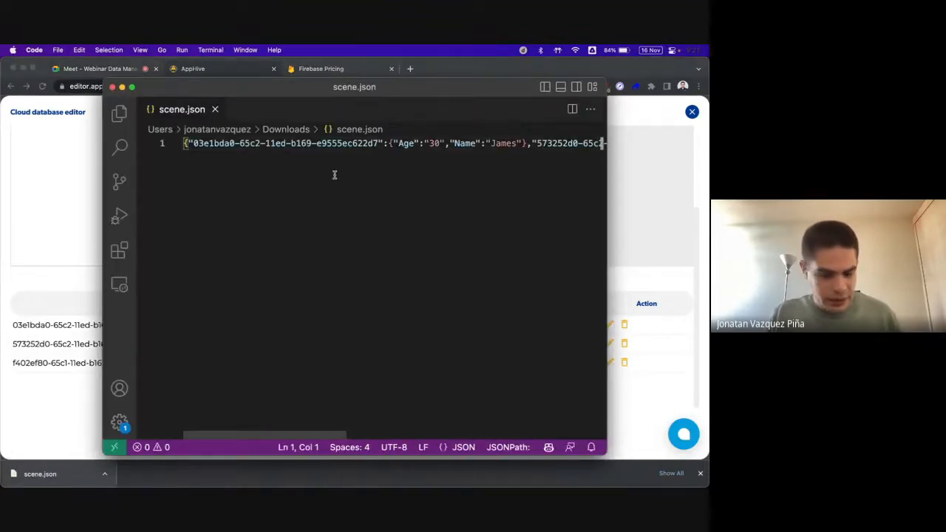
pyautogui.press('super+a')
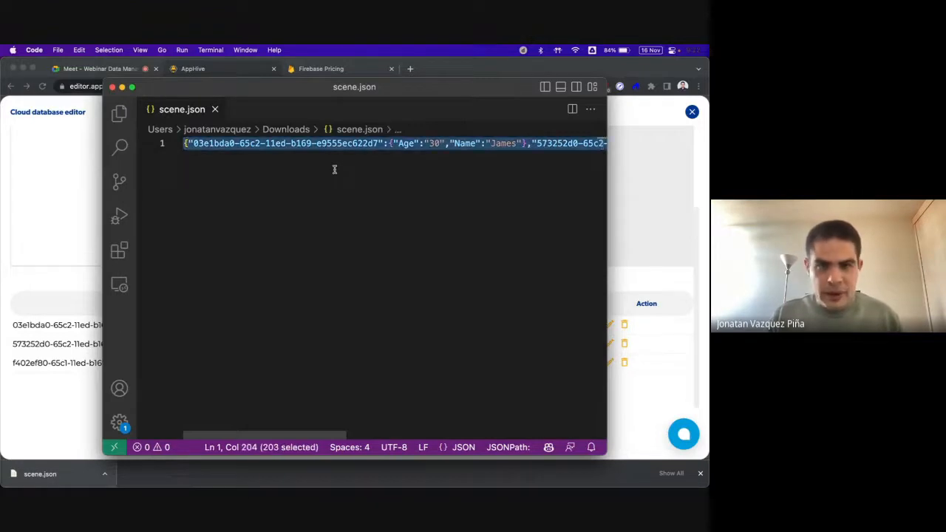
pyautogui.rightClick(307, 143)
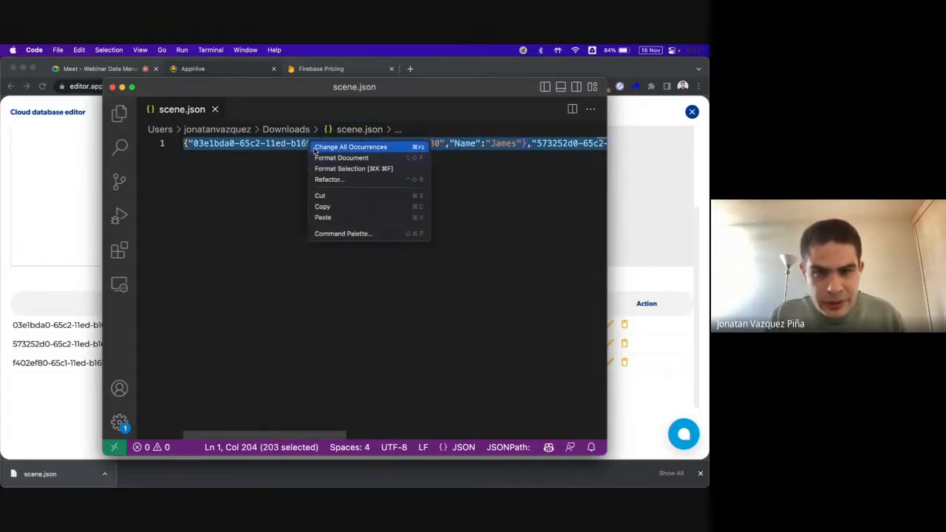
pyautogui.click(298, 159)
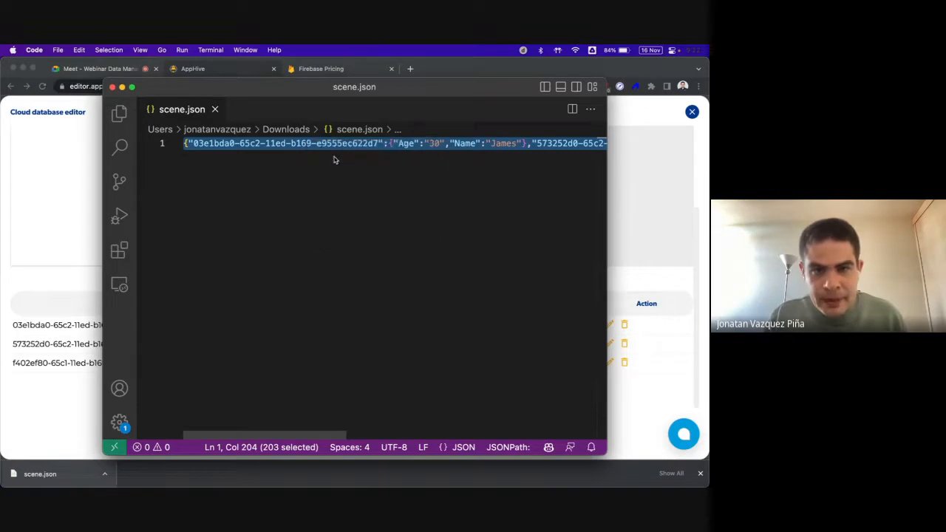
pyautogui.rightClick(477, 144)
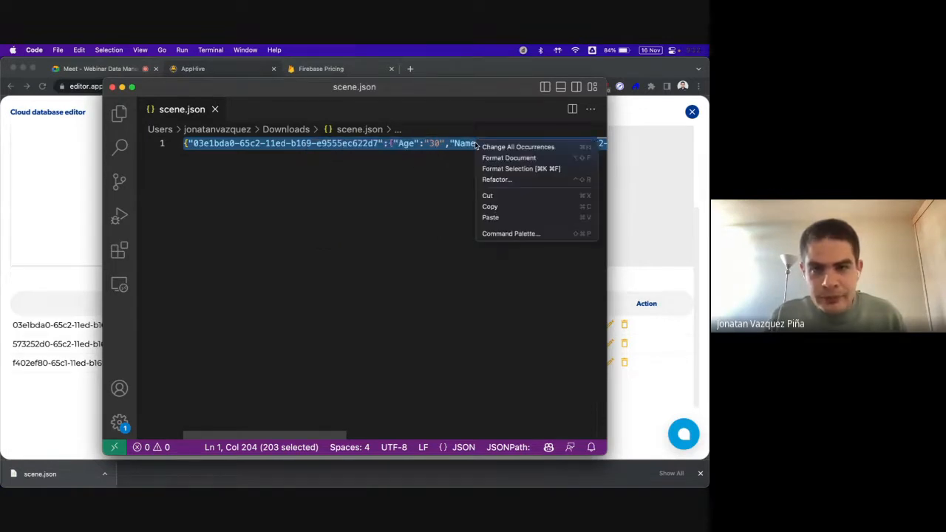
pyautogui.click(487, 157)
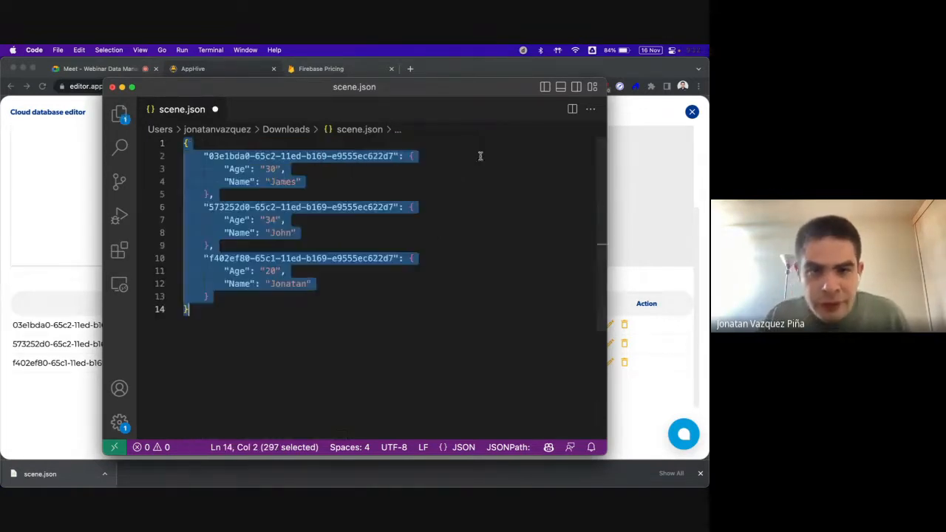
# Examine a record's Age and Name fields and a record ID in scene.json, and return to the database editor in Chrome
pyautogui.click(310, 181)
pyautogui.moveTo(311, 181); pyautogui.dragTo(177, 168)
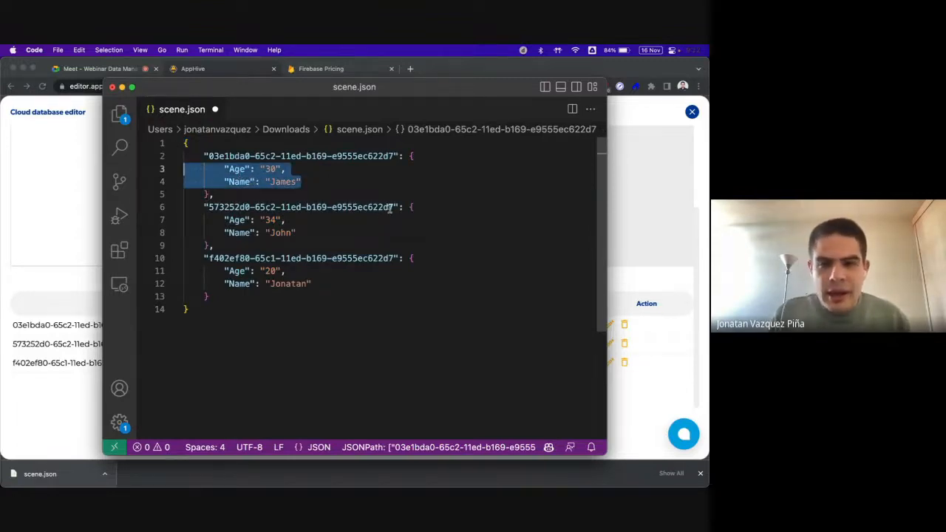
pyautogui.moveTo(390, 209); pyautogui.dragTo(208, 207)
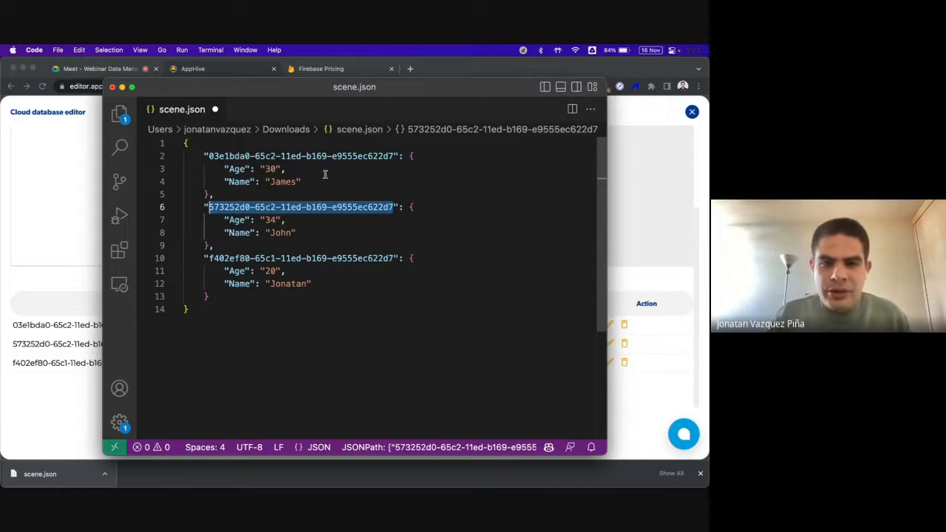
pyautogui.click(644, 193)
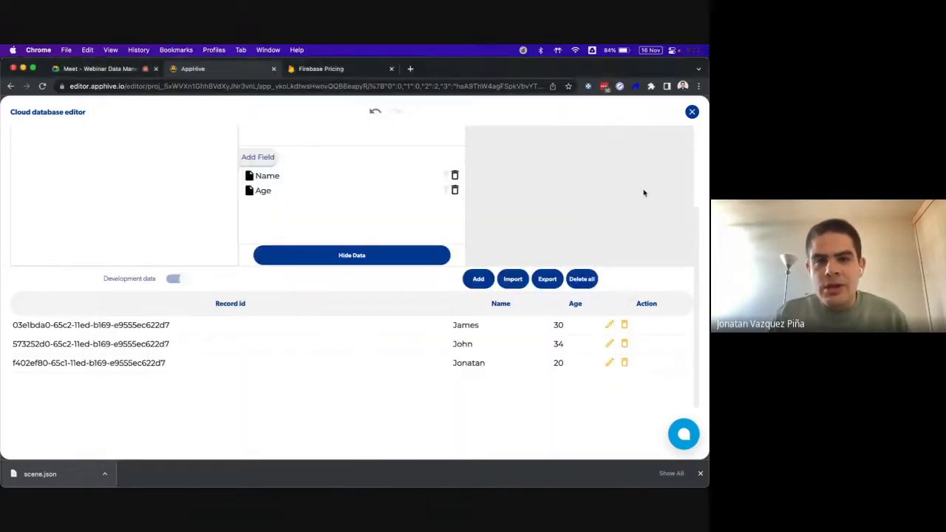
# Close the cloud database editor and review the functions in the Save button's Data saved callback
pyautogui.moveTo(433, 475)
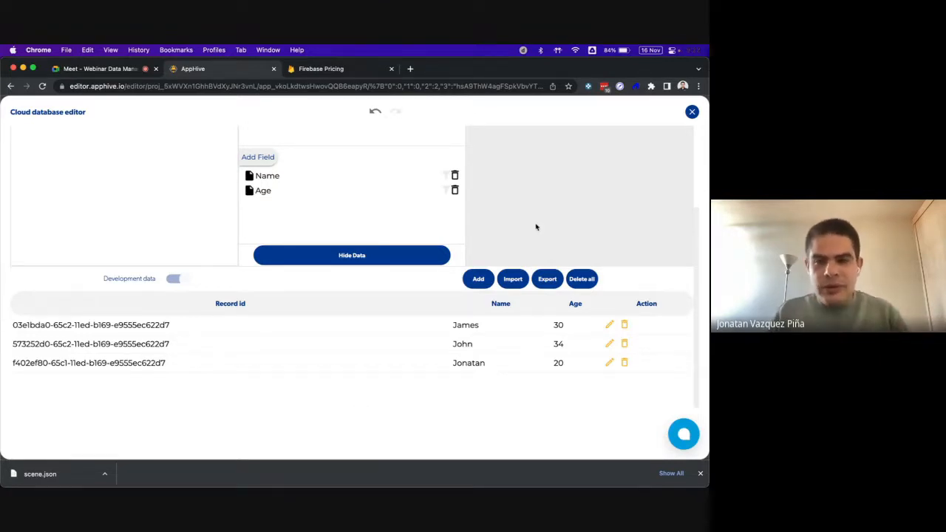
pyautogui.click(691, 113)
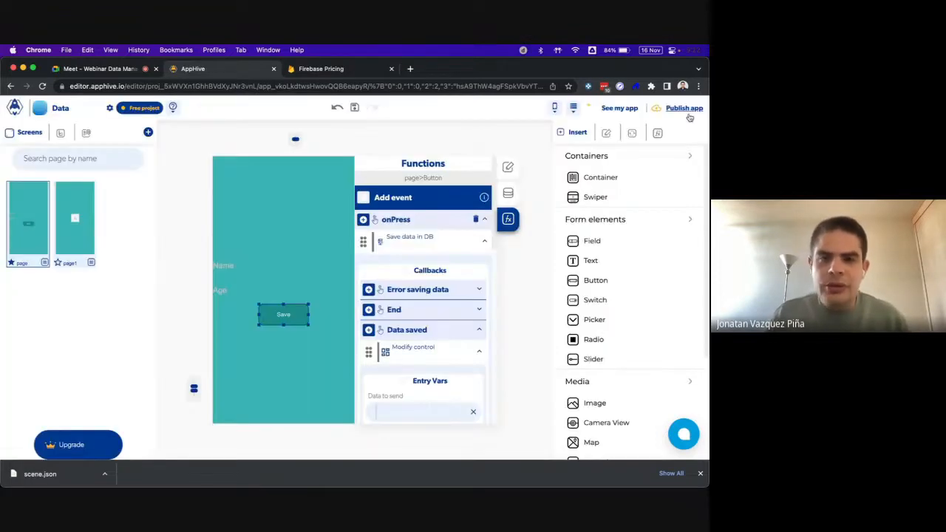
pyautogui.scroll(-3, 444, 332)
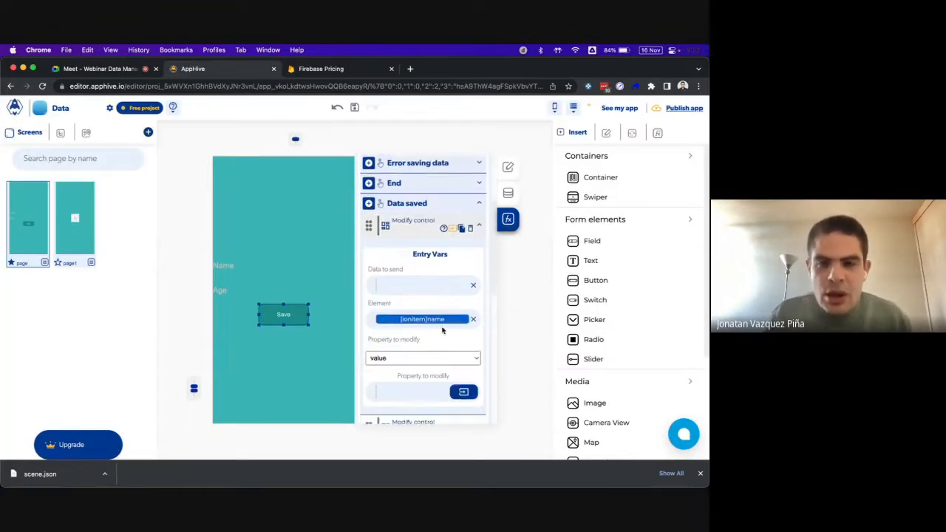
pyautogui.scroll(-3, 442, 330)
pyautogui.scroll(6, 442, 331)
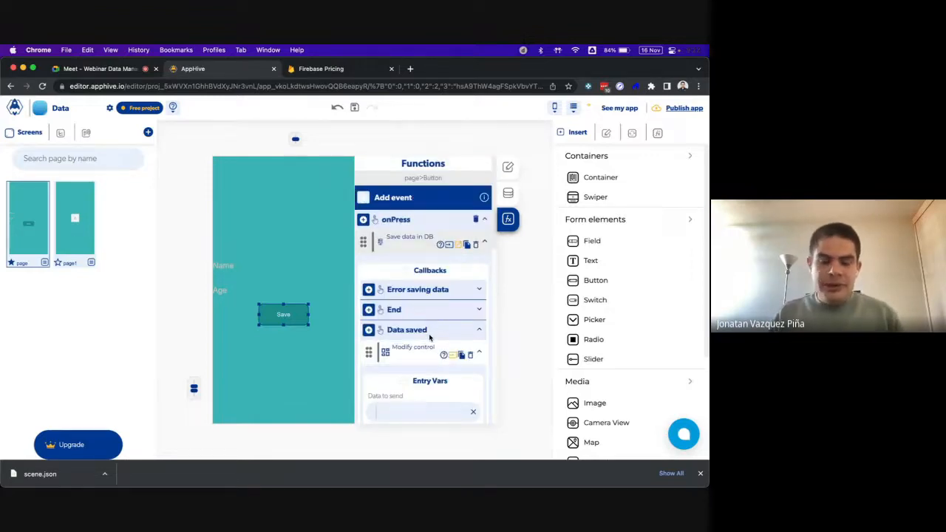
# Add a new empty screen to the app and mark it as the starting screen
pyautogui.click(148, 133)
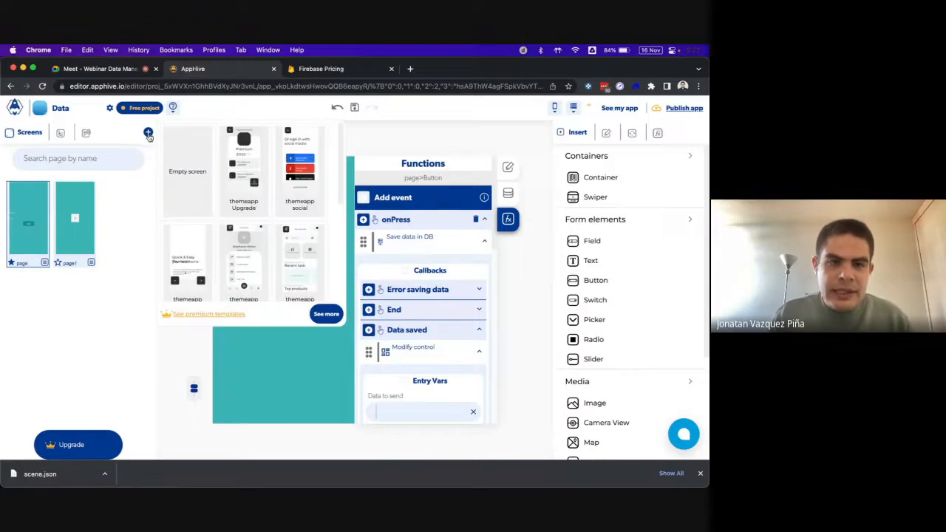
pyautogui.click(177, 162)
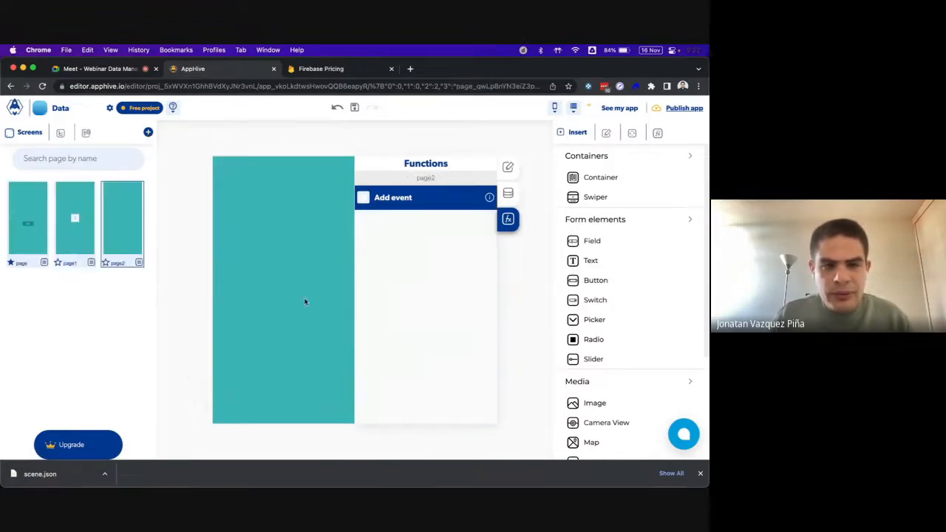
pyautogui.click(105, 263)
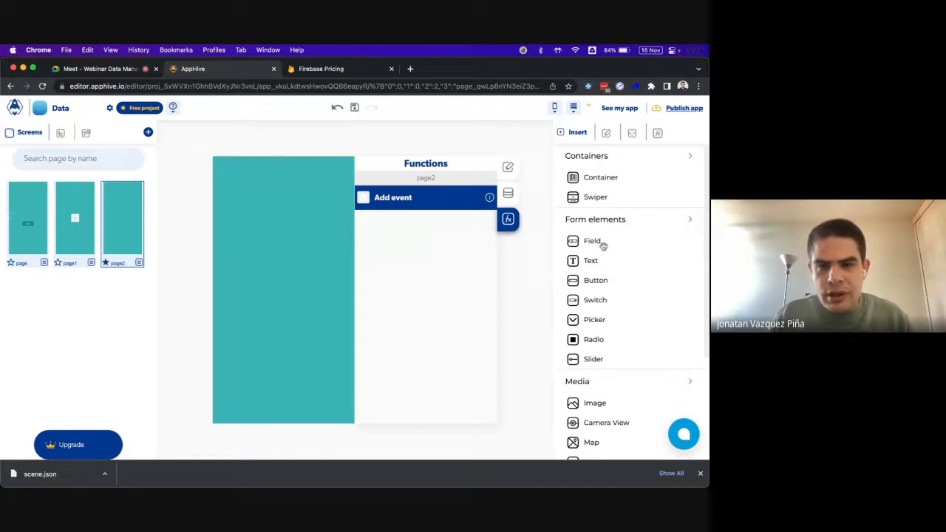
# Add a text field with the placeholder Name and a button labelled Save to the new screen
pyautogui.moveTo(603, 246); pyautogui.dragTo(255, 292)
pyautogui.moveTo(603, 279); pyautogui.dragTo(270, 333)
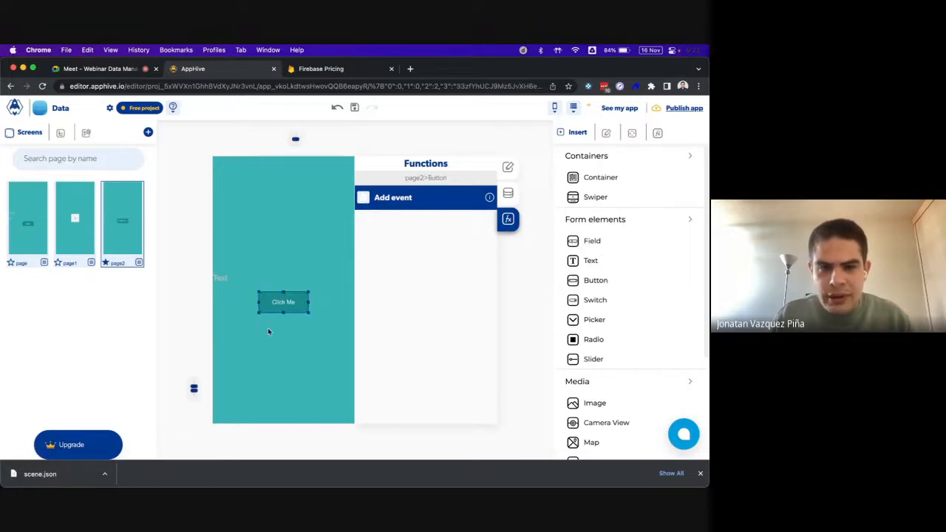
pyautogui.write('Save')
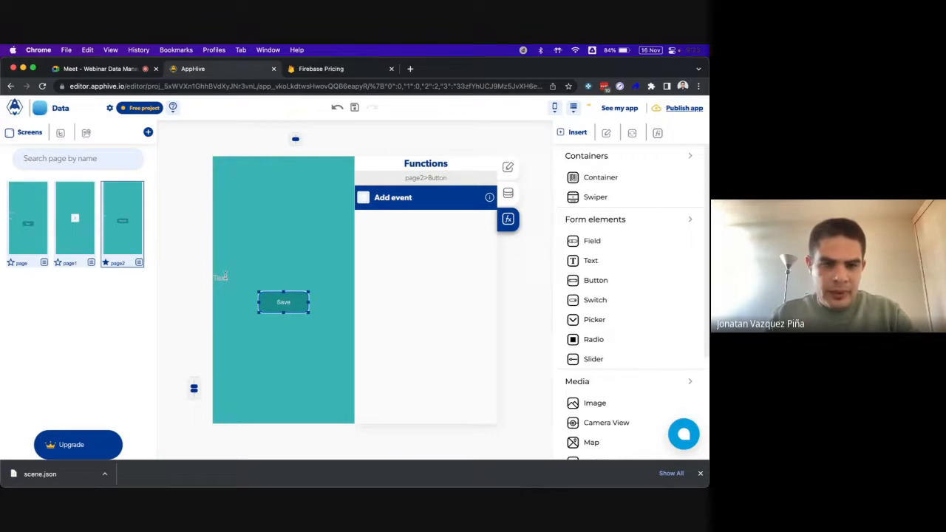
pyautogui.click(223, 279)
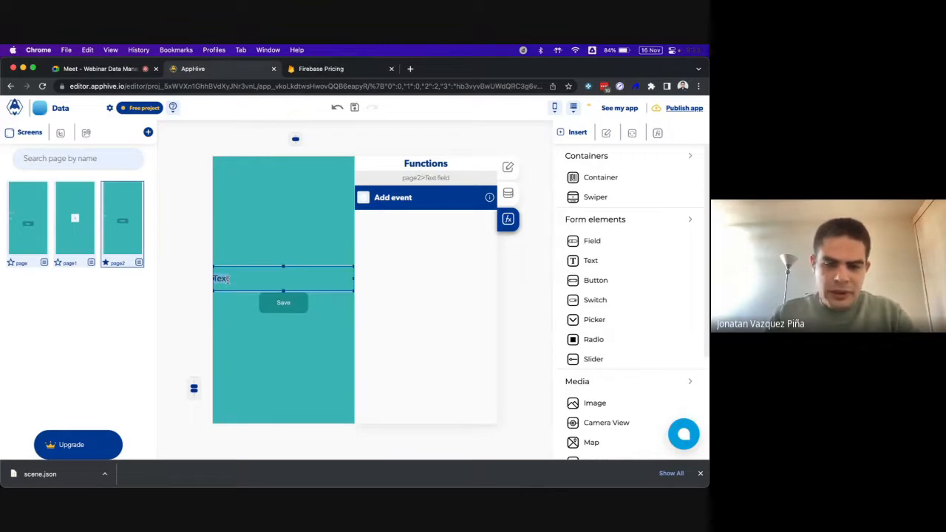
pyautogui.write('Name')
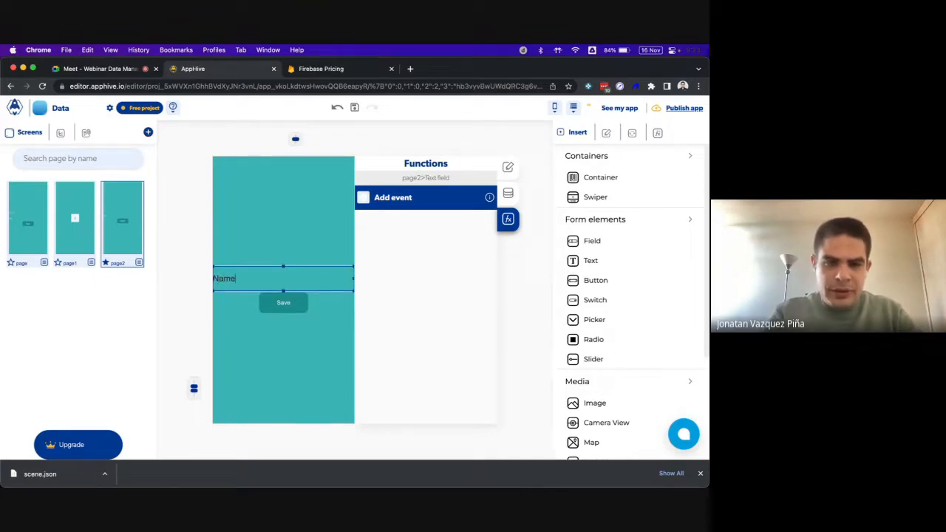
# Give the Save button an onPress event that runs the Save local storage data function
pyautogui.click(287, 298)
pyautogui.click(366, 198)
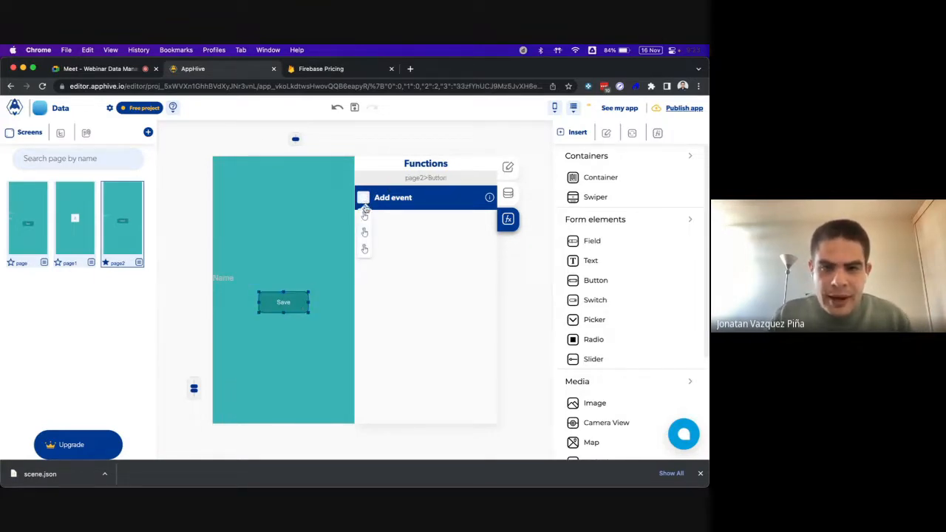
pyautogui.click(364, 248)
pyautogui.click(363, 226)
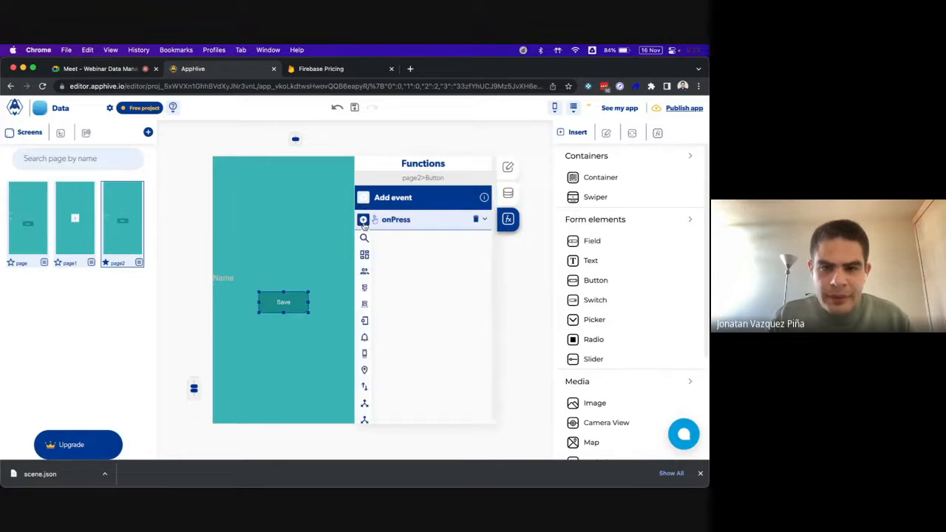
pyautogui.moveTo(362, 266)
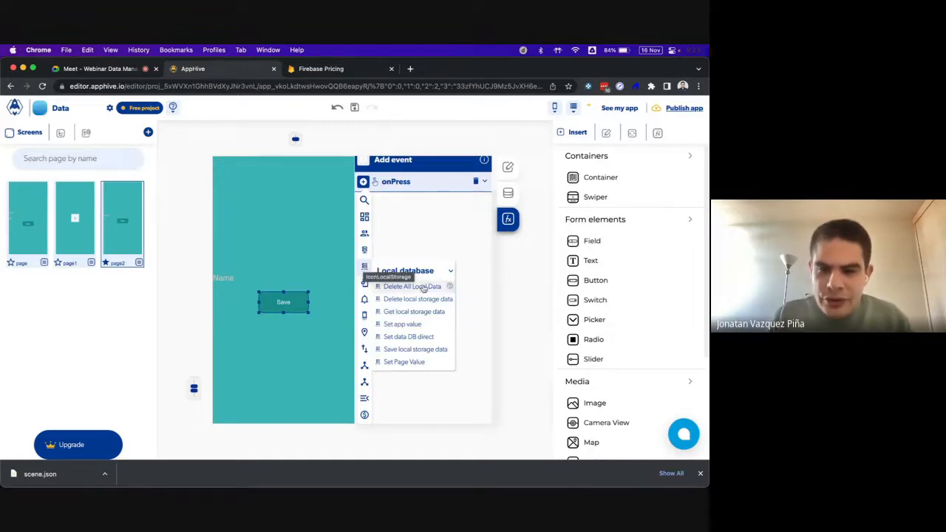
pyautogui.click(429, 349)
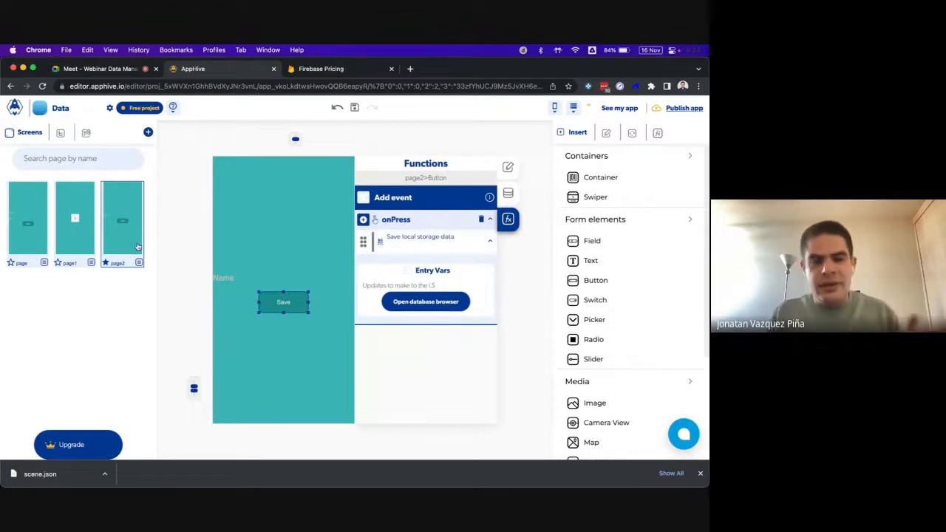
# Create a Names collection in the function's local database and add a Name field to it
pyautogui.click(406, 304)
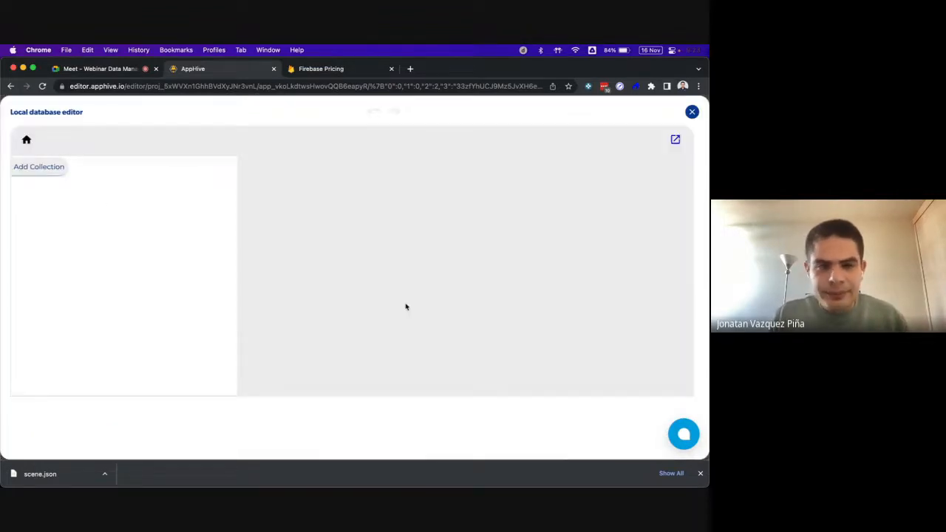
pyautogui.click(60, 173)
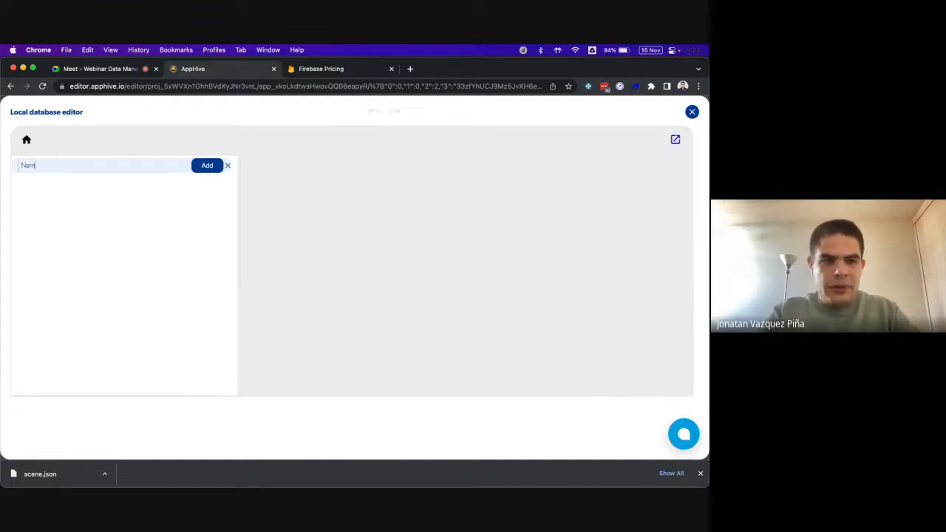
pyautogui.click(202, 167)
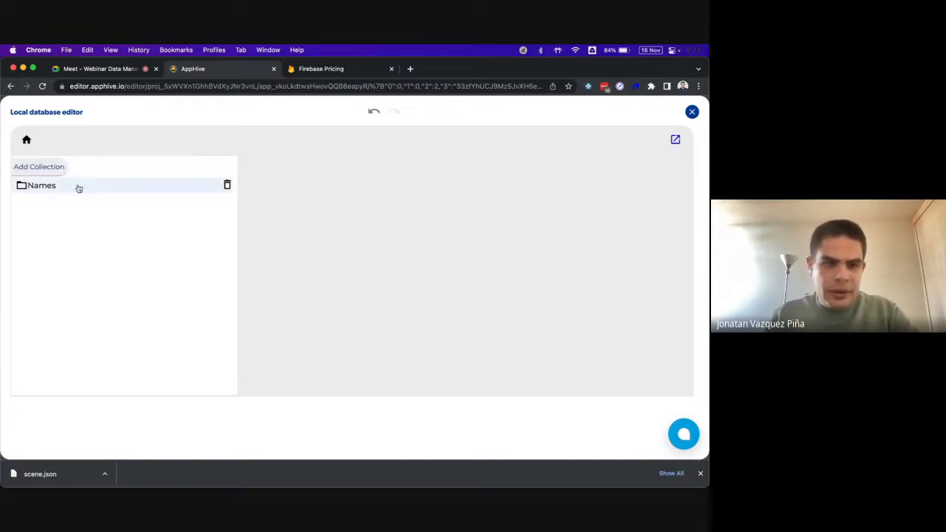
pyautogui.click(78, 187)
pyautogui.click(258, 313)
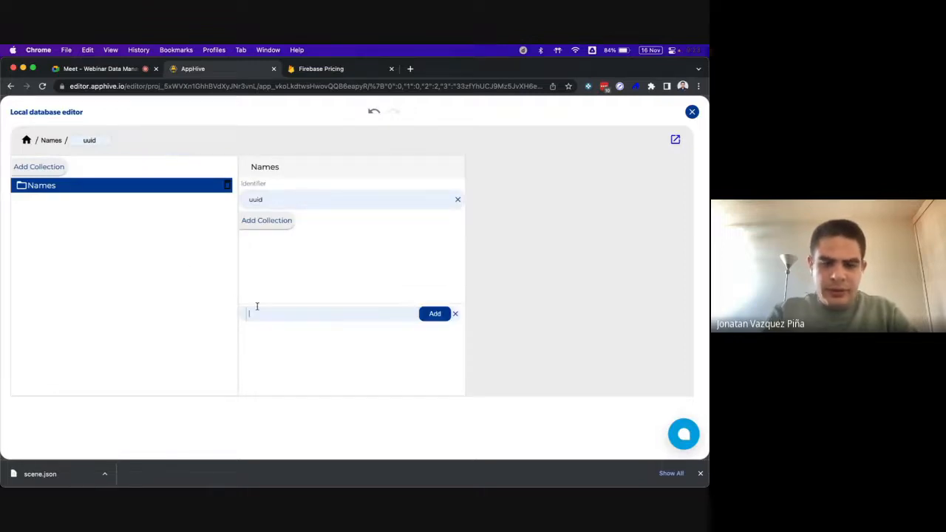
pyautogui.write('Name')
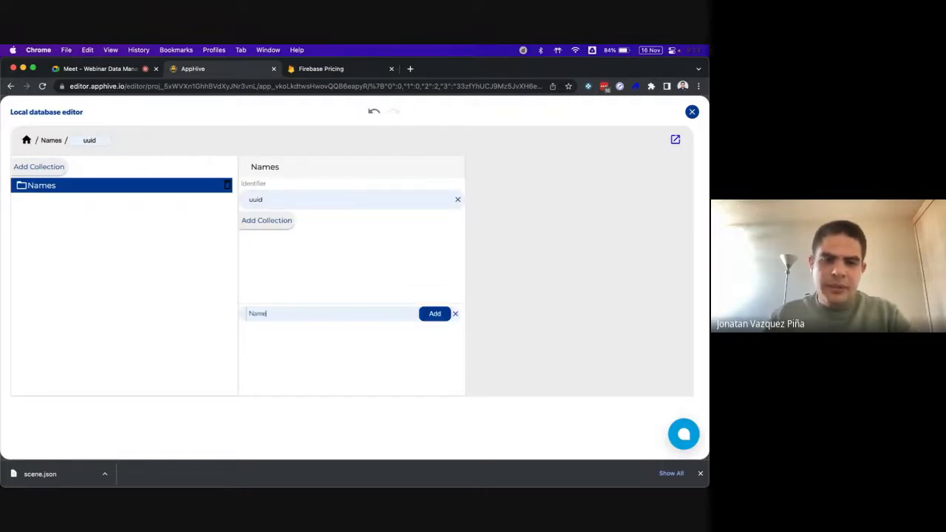
pyautogui.click(431, 314)
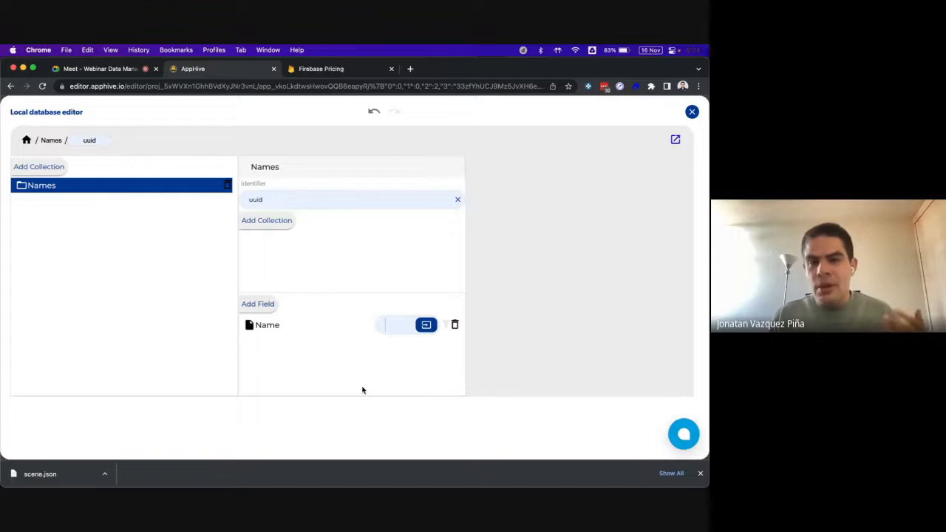
# Bind the Name field to the Text field control's value and close the local database editor
pyautogui.click(424, 328)
pyautogui.click(308, 350)
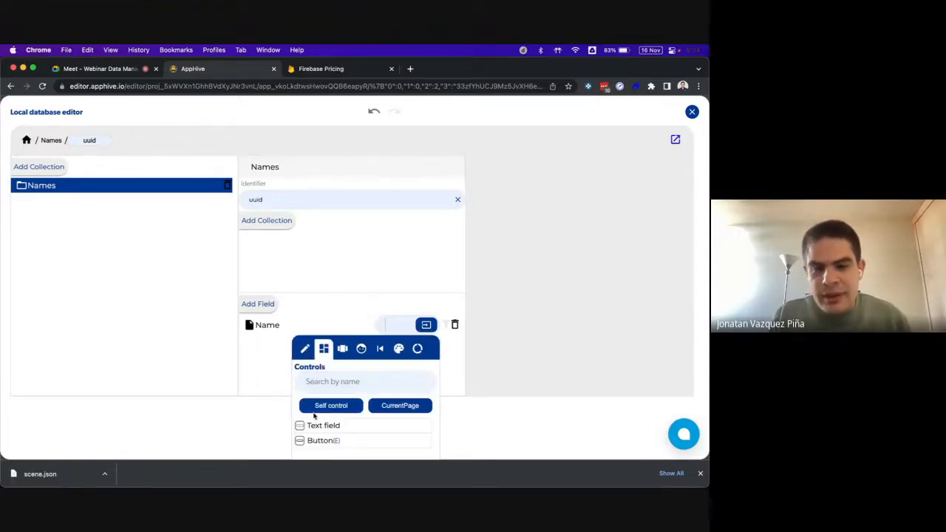
pyautogui.click(314, 427)
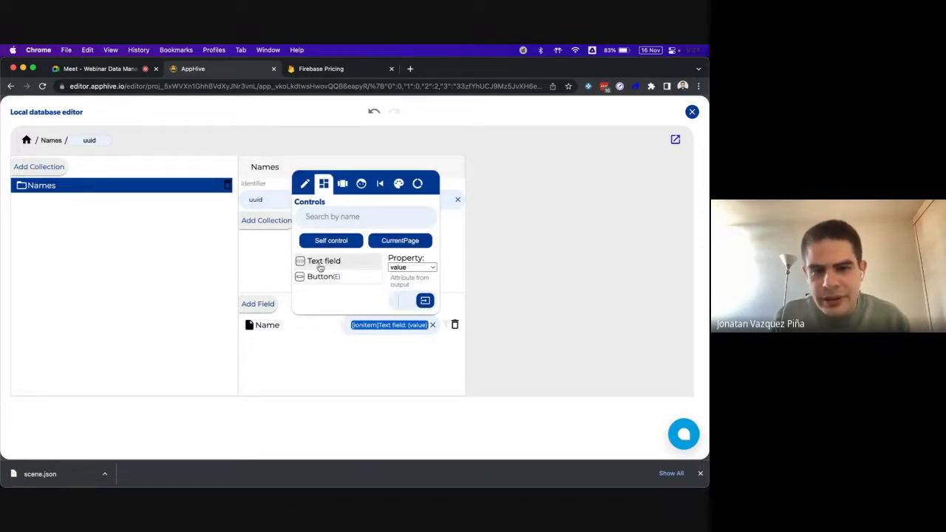
pyautogui.click(364, 334)
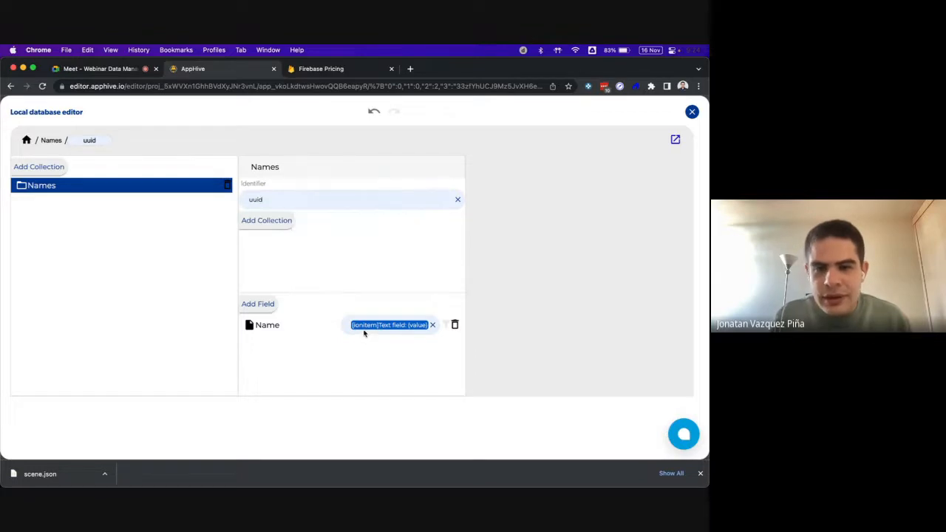
pyautogui.click(691, 112)
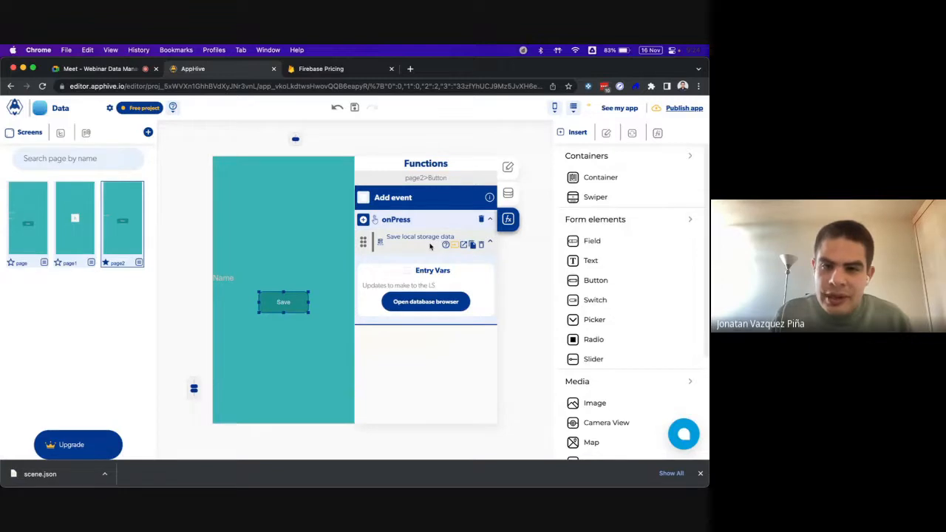
# Review the callbacks of Save local storage data and check the screen in the QuickTime Player phone preview, then return to Chrome
pyautogui.click(463, 246)
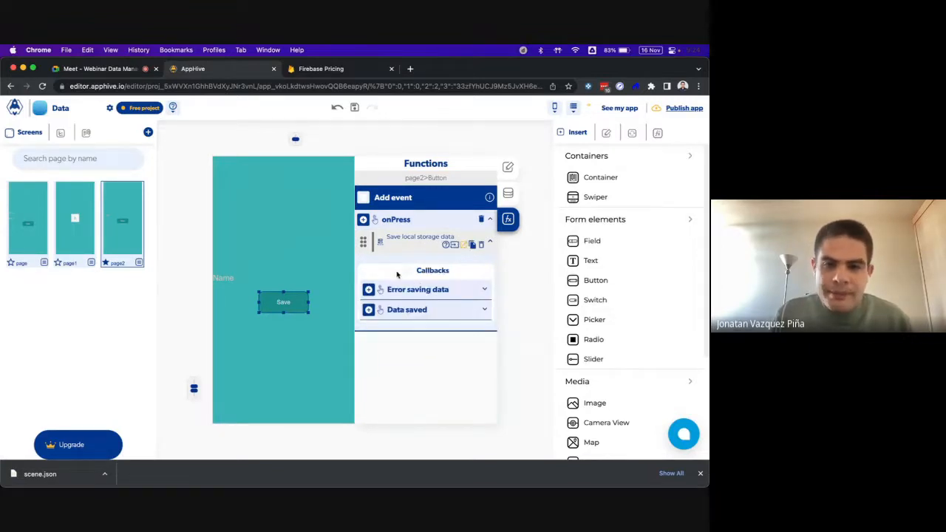
pyautogui.click(469, 464)
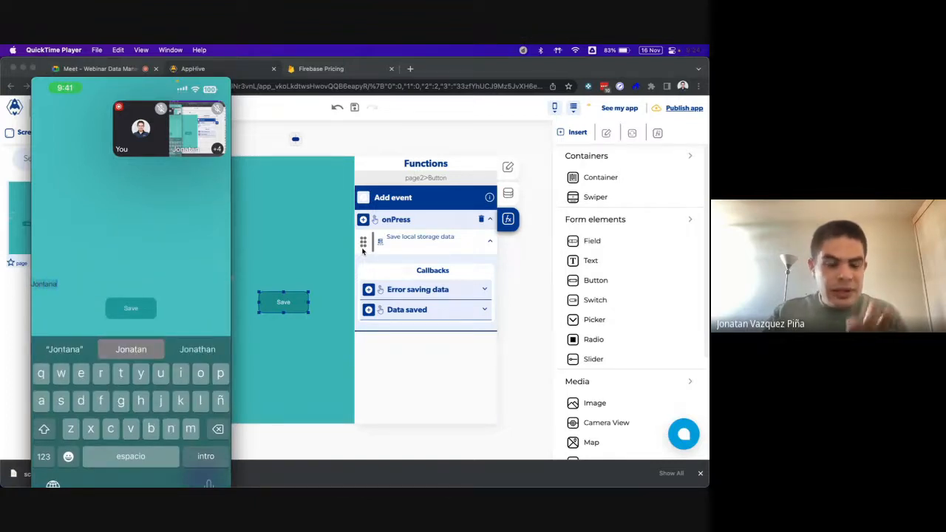
pyautogui.click(382, 323)
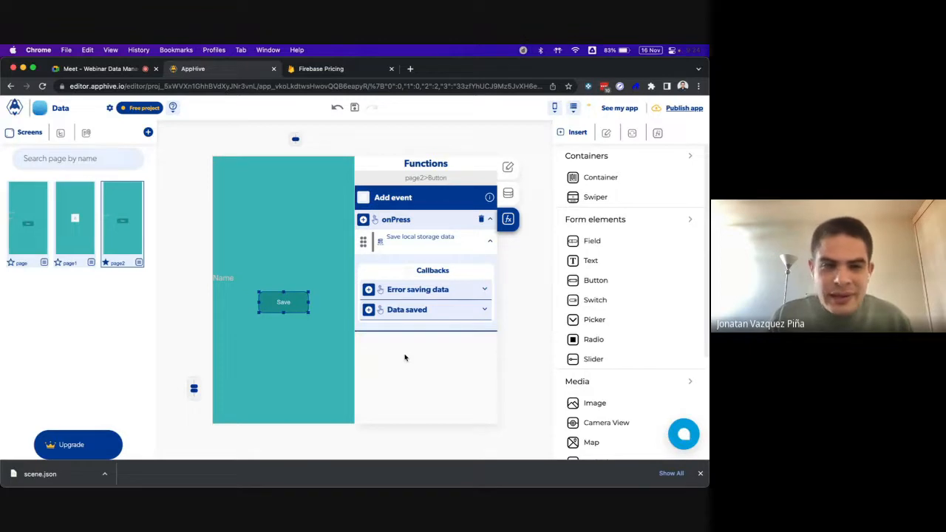
# Add another empty screen to the app and mark it as the starting screen
pyautogui.click(148, 133)
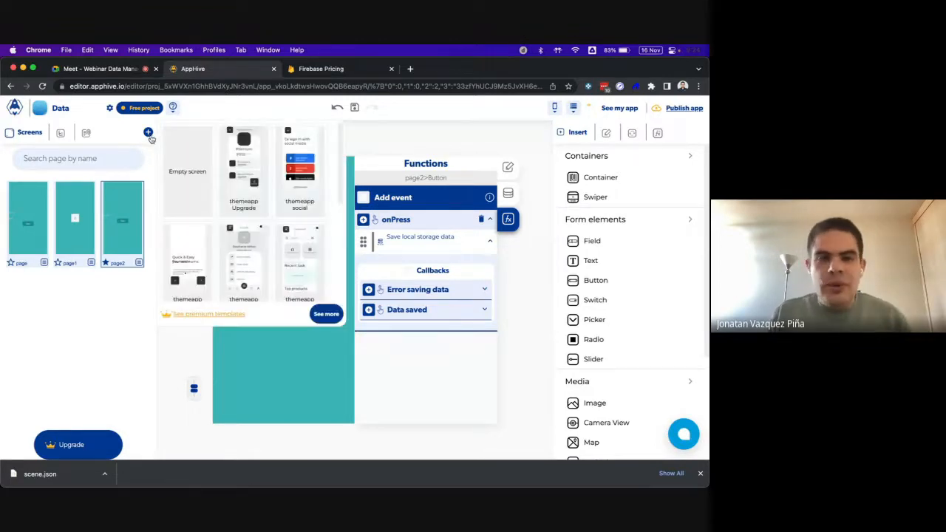
pyautogui.click(187, 171)
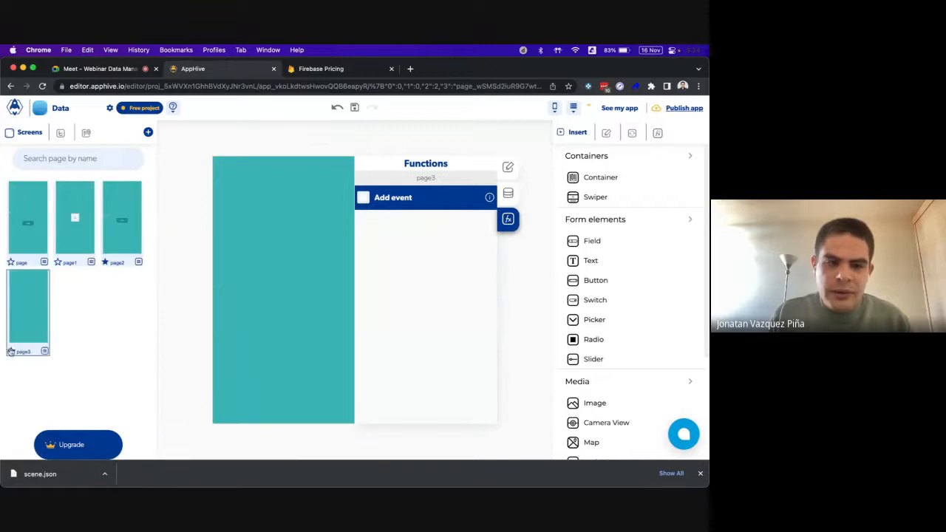
pyautogui.click(10, 352)
# Place a button on the new starting screen and label it "Read data local"
pyautogui.moveTo(613, 281); pyautogui.dragTo(288, 314)
pyautogui.doubleClick(283, 291)
pyautogui.write('Re')
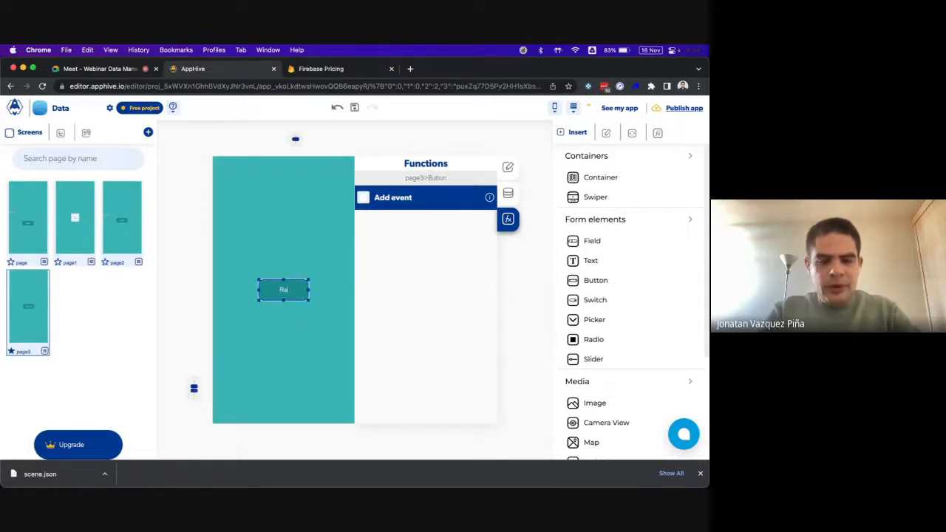
pyautogui.write('ad data')
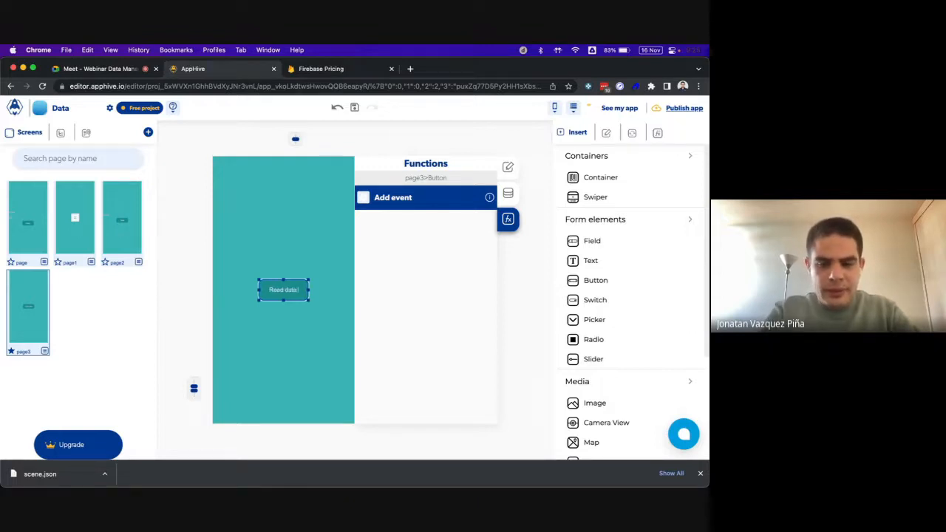
pyautogui.write(' local')
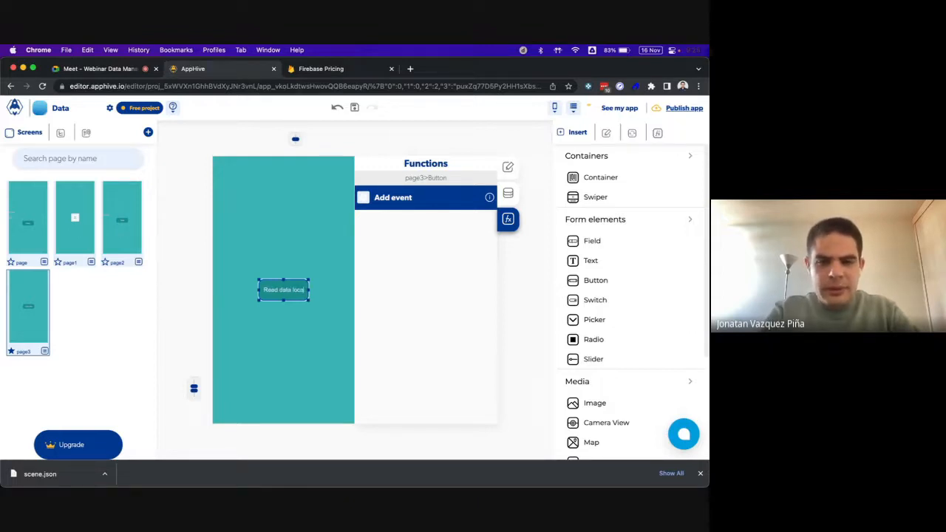
# Give the "Read data local" button an onPress event that runs the Get local storage data function
pyautogui.click(363, 198)
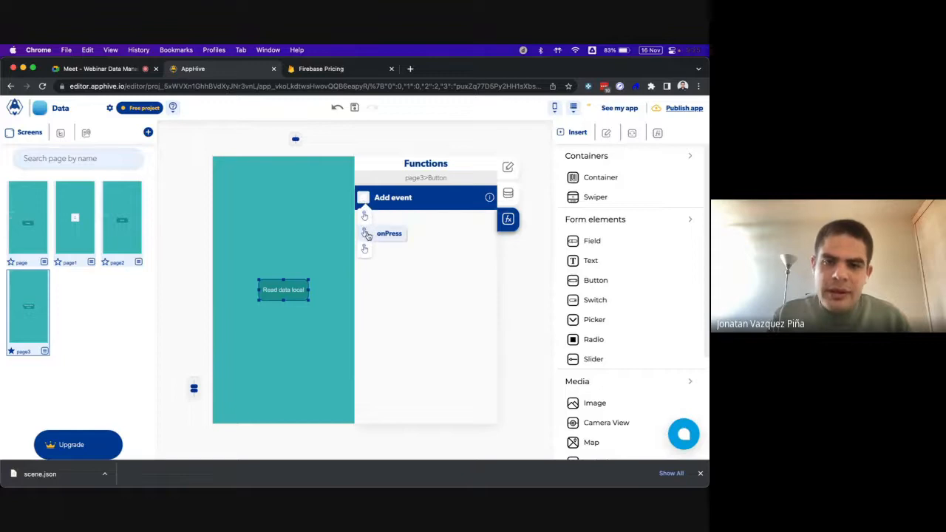
pyautogui.click(367, 235)
pyautogui.moveTo(365, 282)
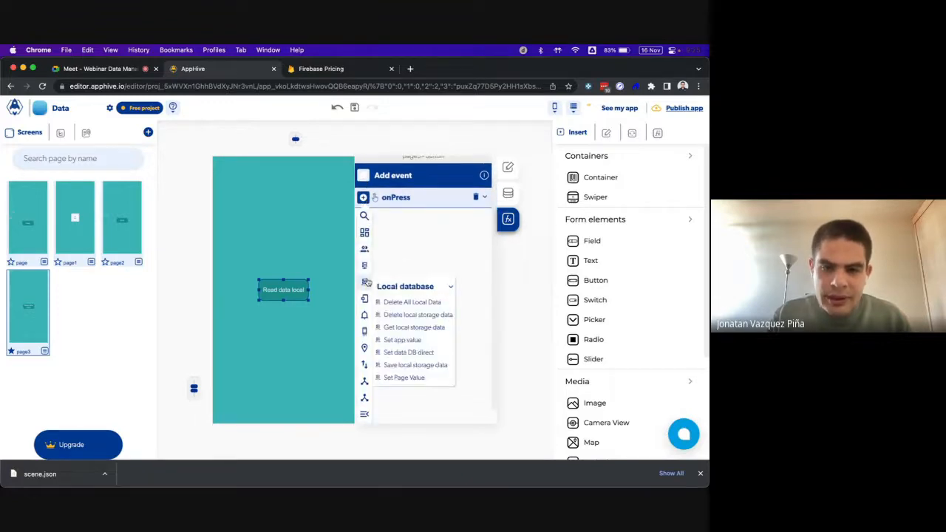
pyautogui.click(414, 328)
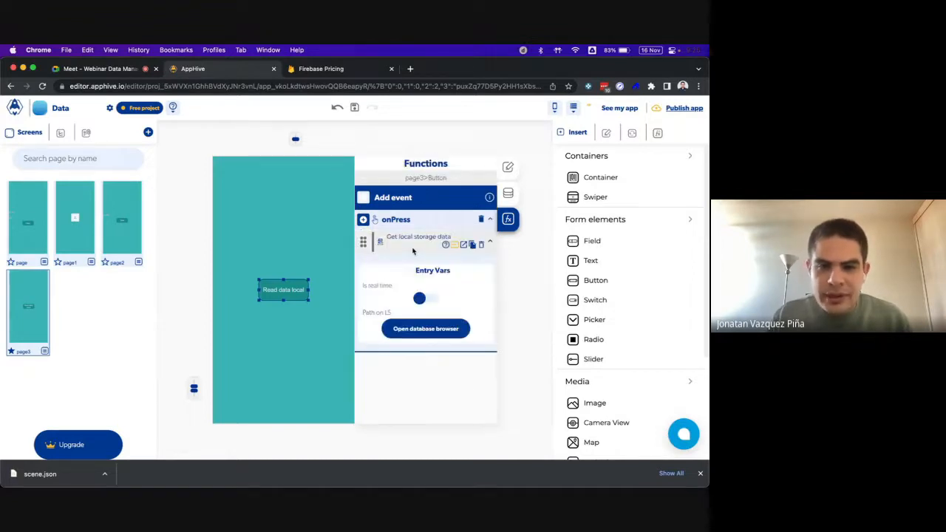
# Set the function's local path to the Names collection with an empty Identifier, and display the function's callbacks
pyautogui.click(415, 329)
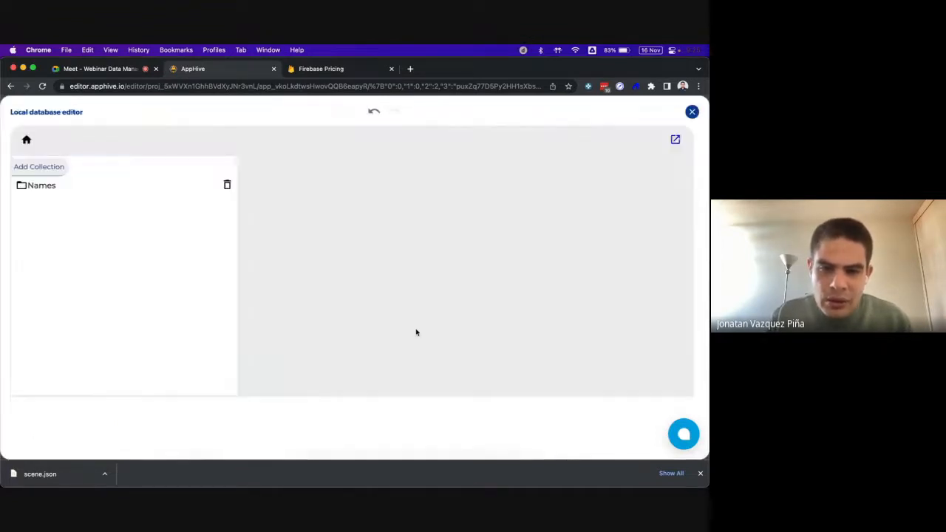
pyautogui.click(125, 189)
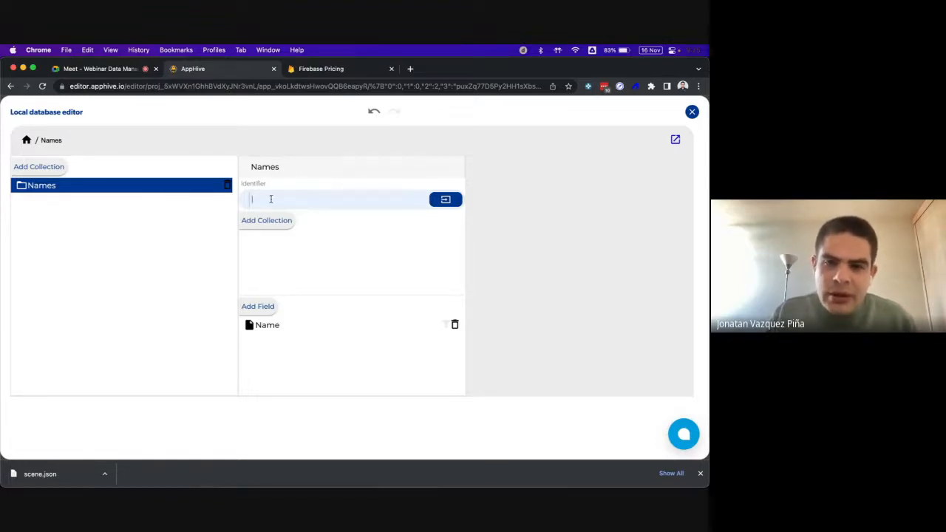
pyautogui.click(445, 199)
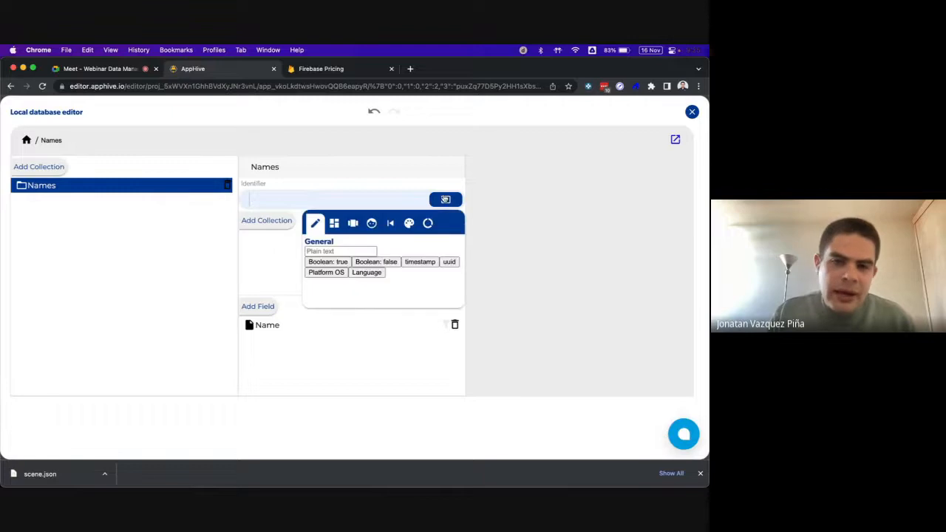
pyautogui.click(441, 201)
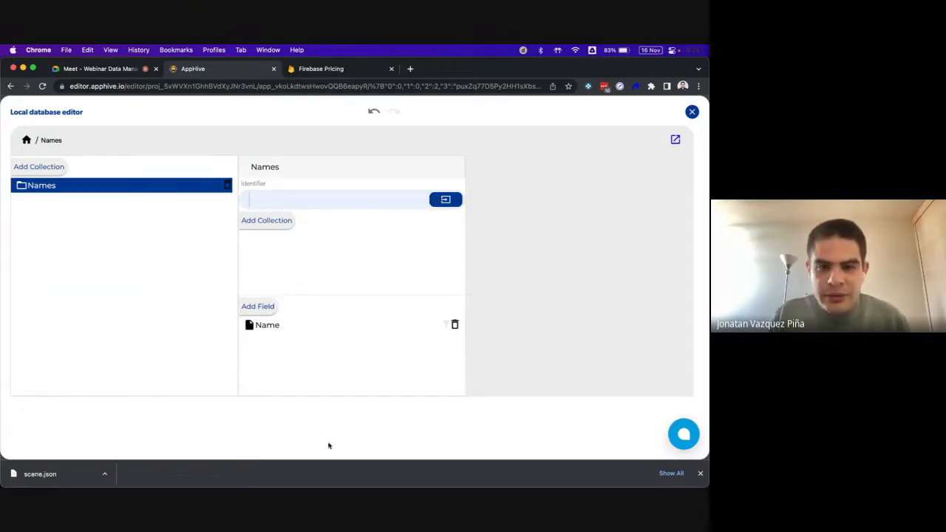
pyautogui.click(691, 112)
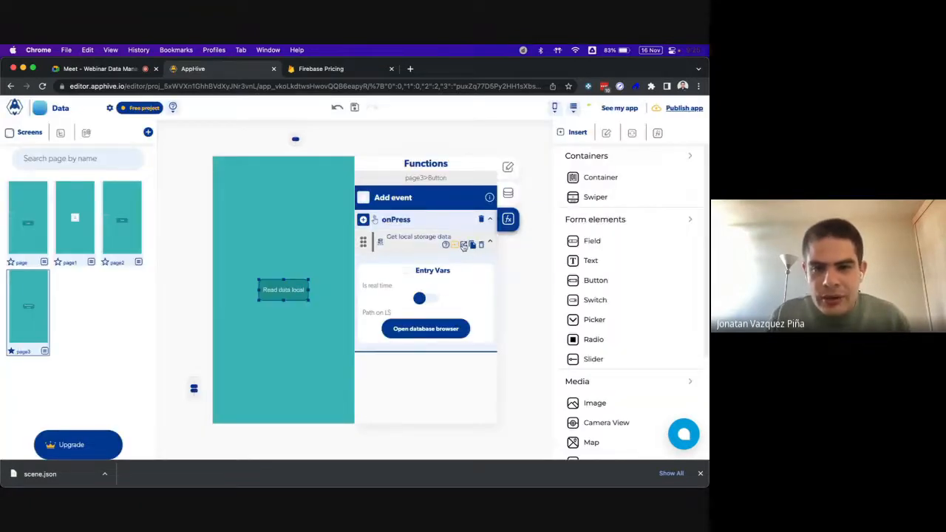
pyautogui.click(464, 246)
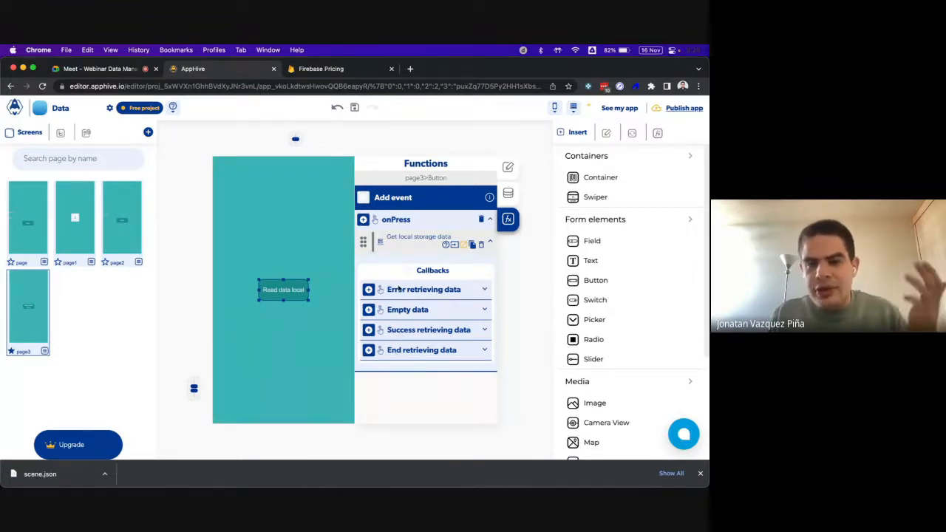
# Add a Send Alert function to the End retrieving data callback of Get local storage data
pyautogui.click(368, 351)
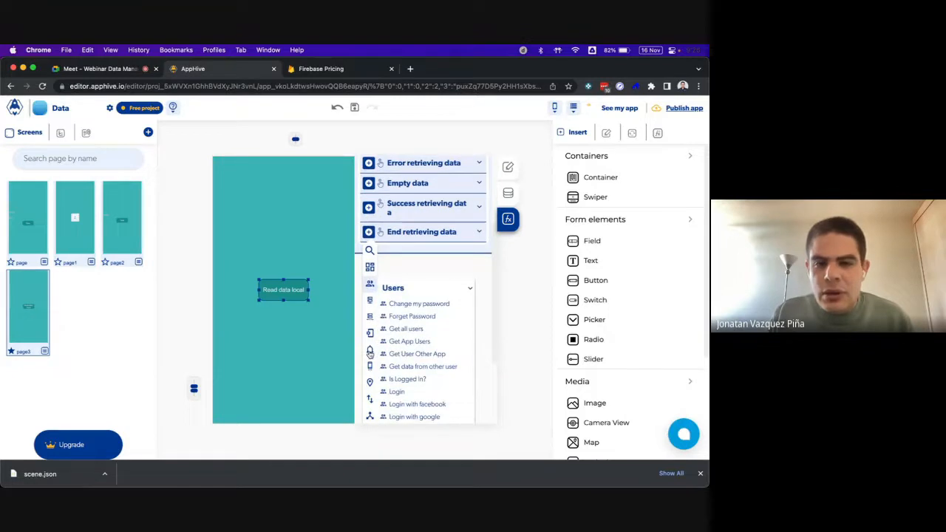
pyautogui.click(370, 352)
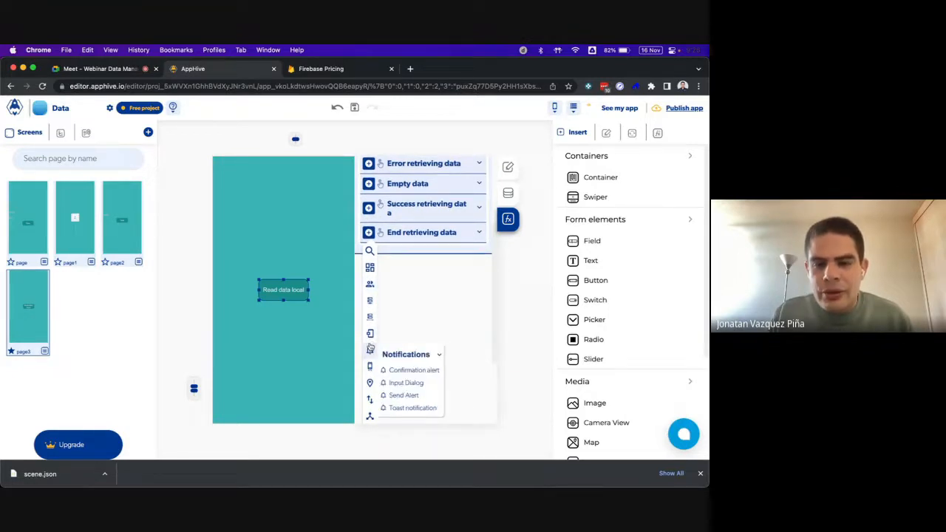
pyautogui.click(407, 394)
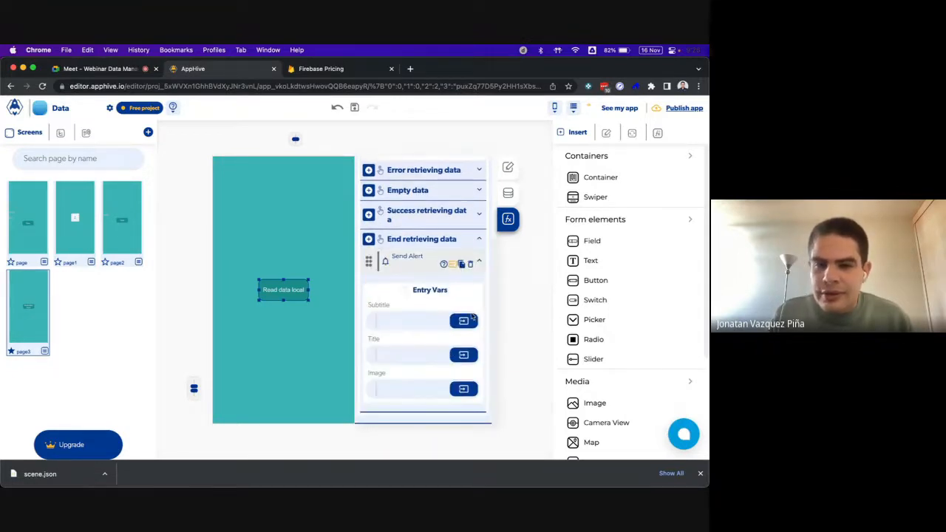
# Set the alert's Subtitle to the previous output of Get local storage data, leaving its attribute empty
pyautogui.click(463, 321)
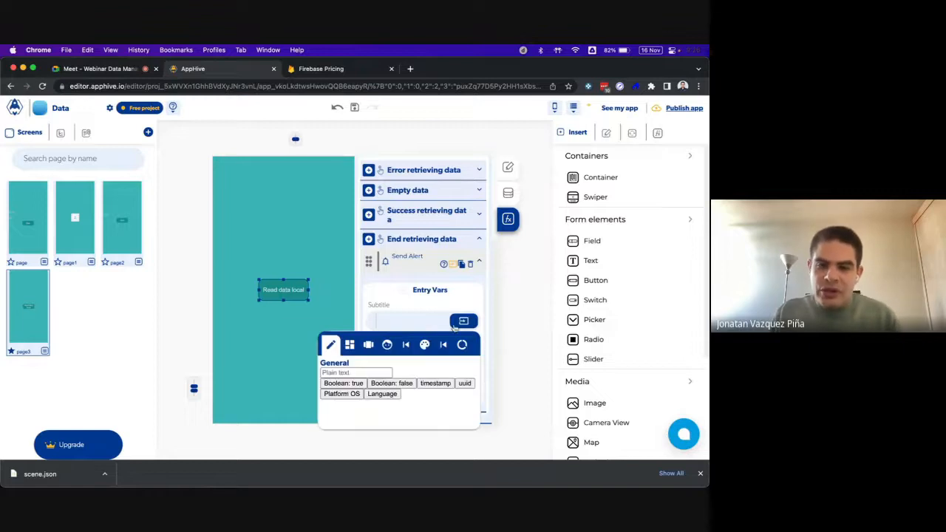
pyautogui.scroll(3, 419, 264)
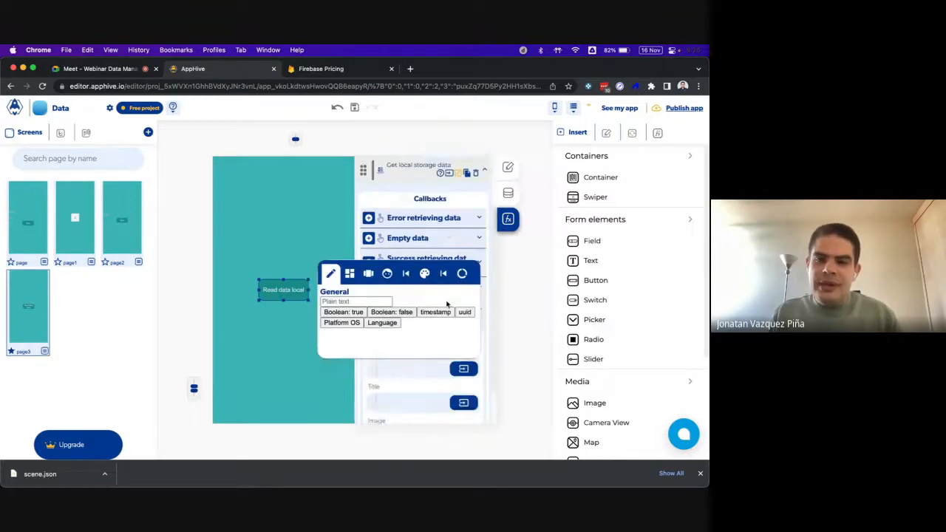
pyautogui.scroll(-3, 419, 259)
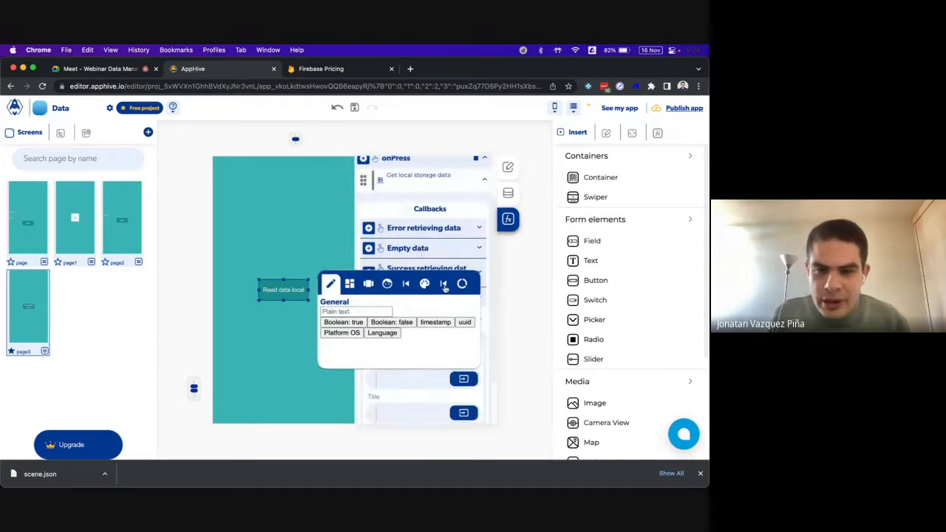
pyautogui.click(444, 286)
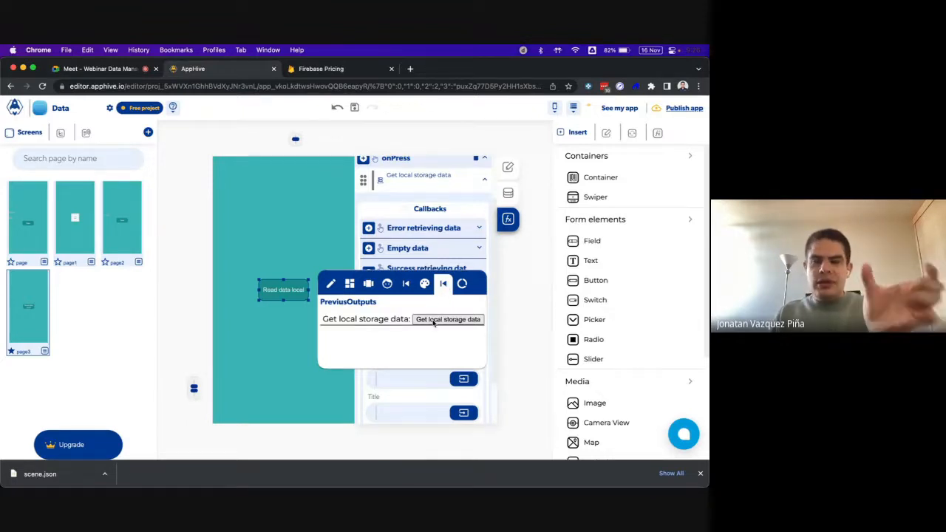
pyautogui.moveTo(433, 323); pyautogui.dragTo(403, 377)
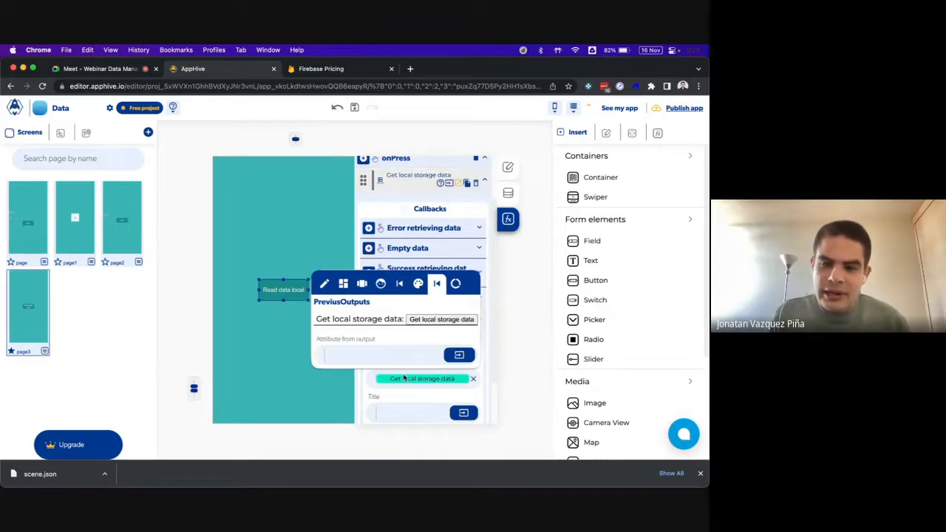
pyautogui.click(396, 390)
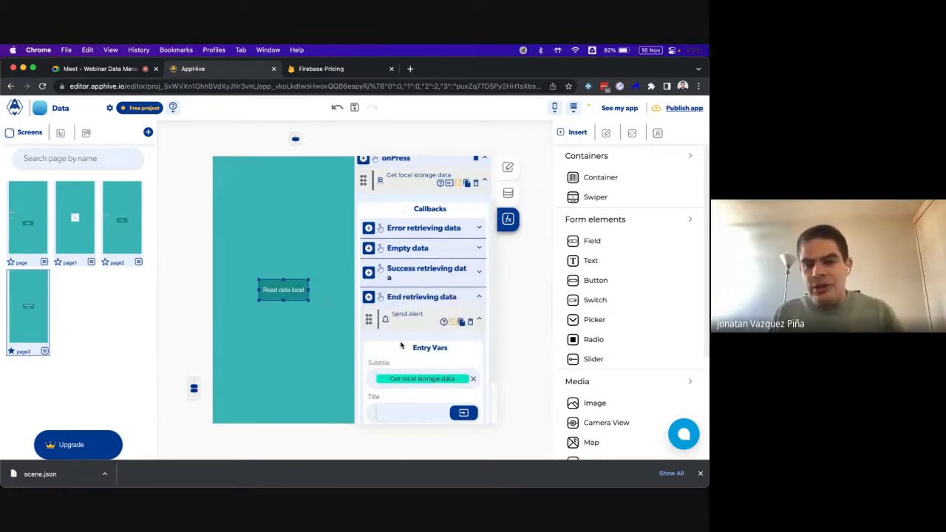
pyautogui.scroll(-1, 405, 335)
pyautogui.scroll(-2, 407, 338)
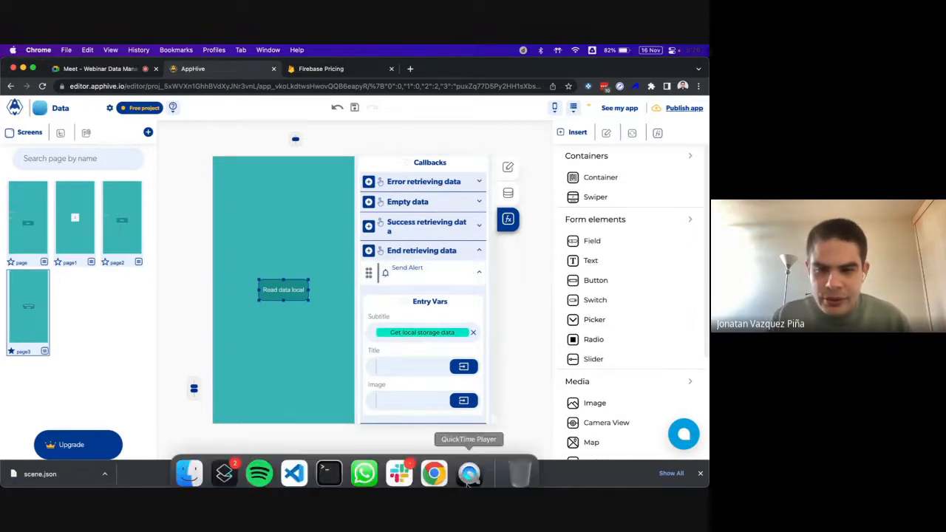
# Switch to QuickTime Player to check the local data alert on the mirrored phone, and return to the AppHive editor
pyautogui.click(469, 471)
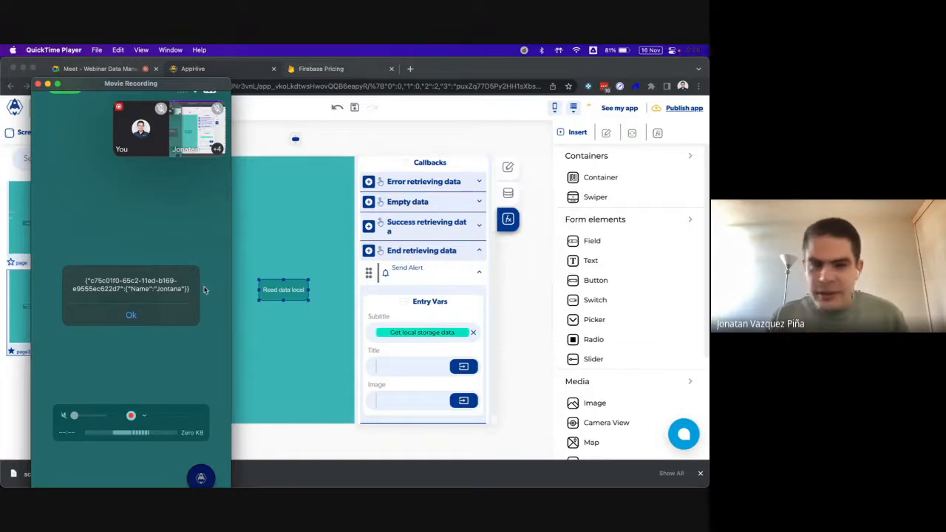
pyautogui.click(262, 269)
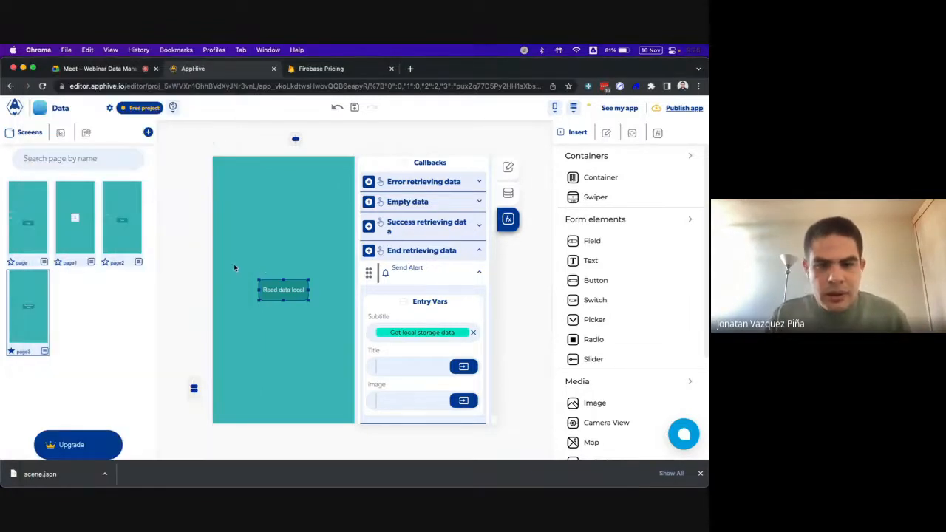
# Display the entry variables of the Get local storage data function and the functions available for the onPress event
pyautogui.scroll(2, 397, 289)
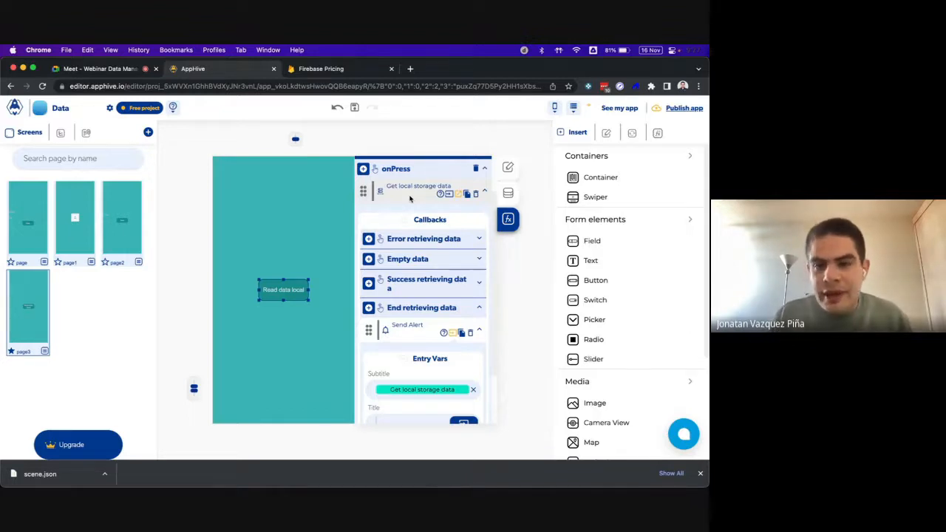
pyautogui.click(448, 193)
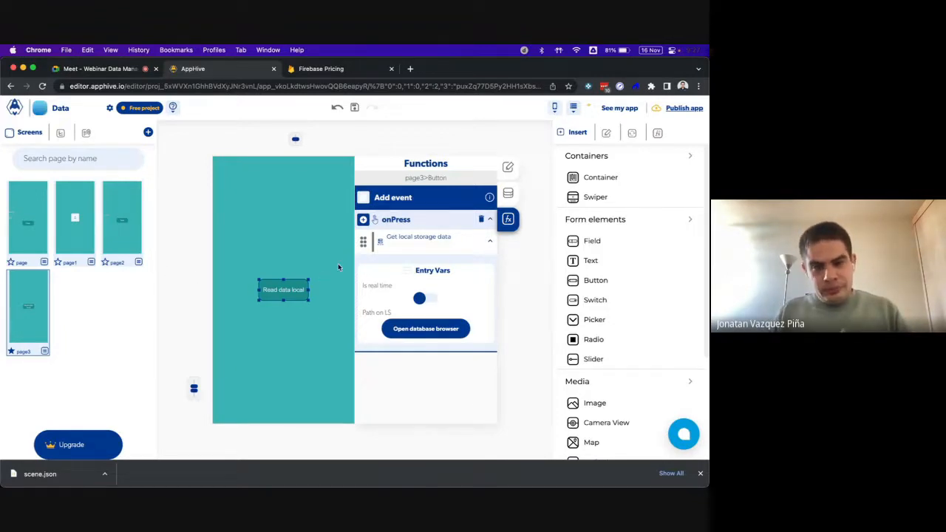
pyautogui.click(363, 220)
pyautogui.moveTo(368, 300)
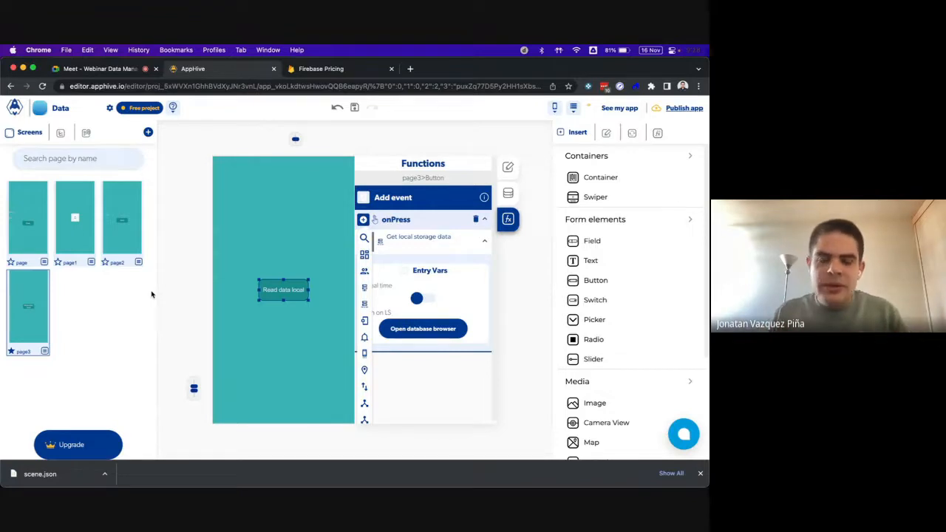
# Add a fifth empty screen to the app and make it the starting screen
pyautogui.click(148, 132)
pyautogui.click(194, 156)
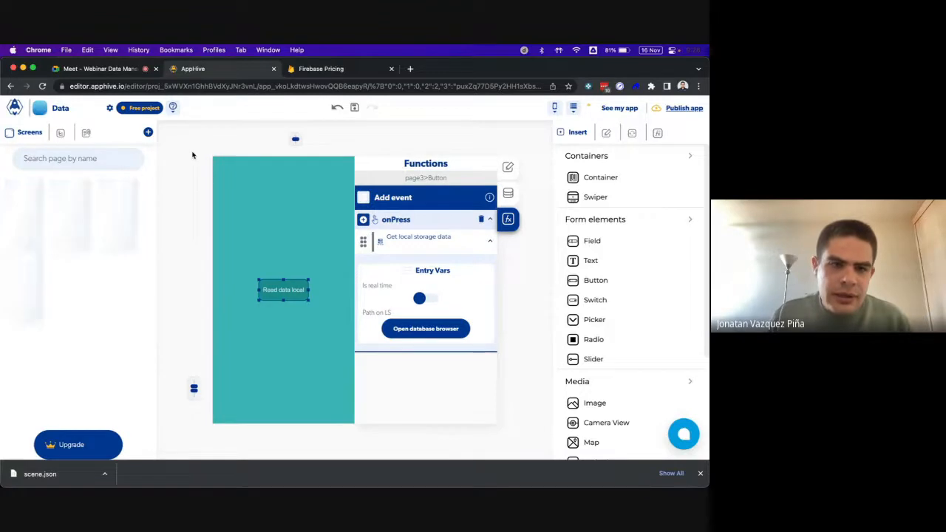
pyautogui.click(58, 351)
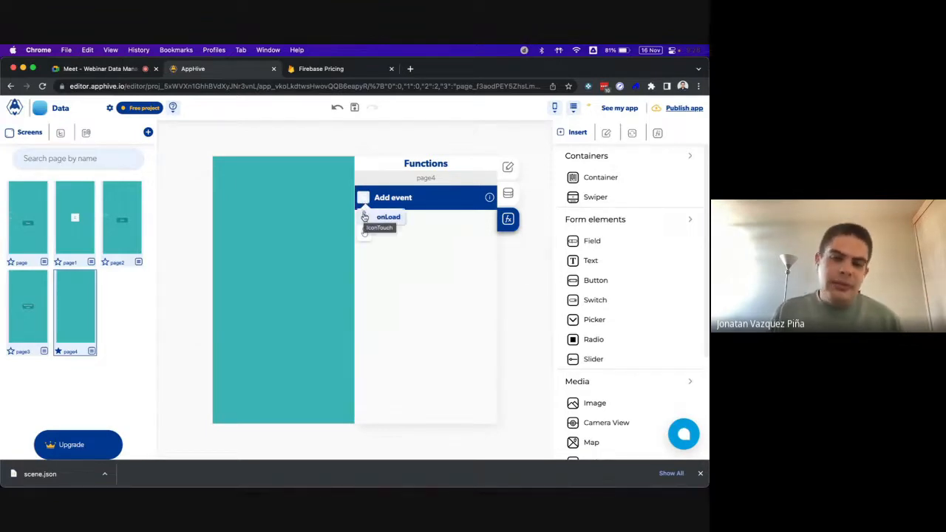
# Give the new page4 screen an onLoad event that runs the Get database data function from the Cloud database group
pyautogui.click(364, 217)
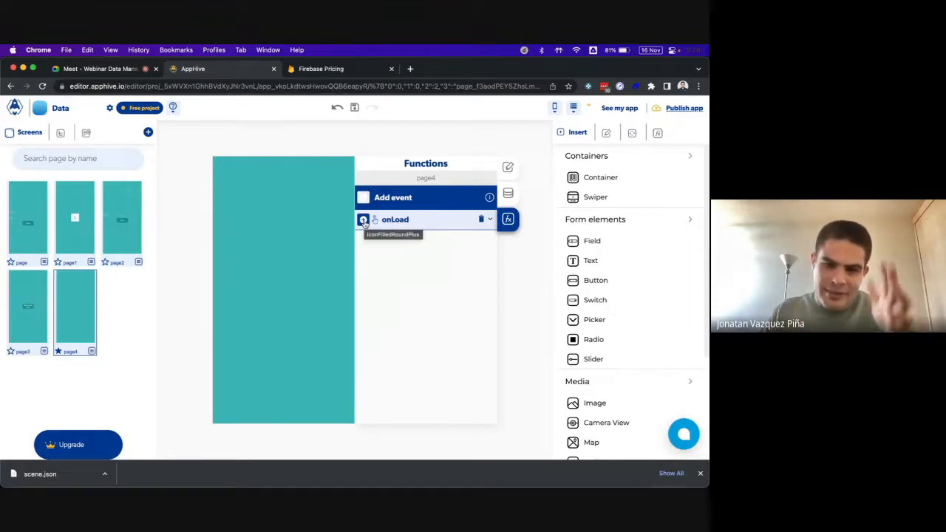
pyautogui.click(364, 221)
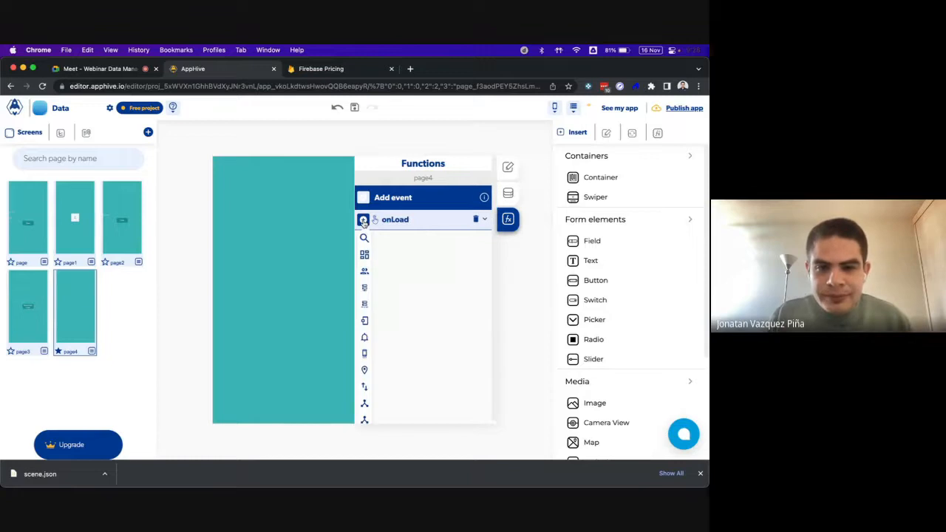
pyautogui.scroll(-1, 365, 223)
pyautogui.moveTo(367, 248)
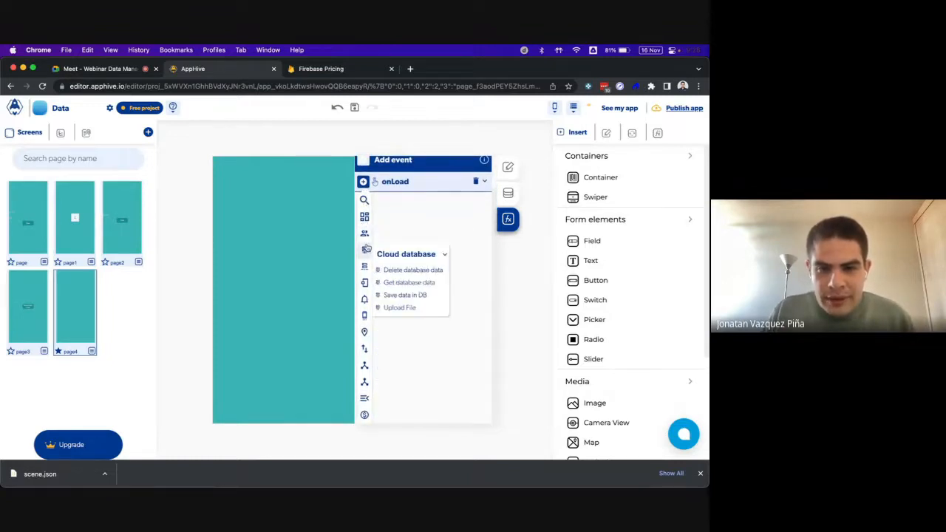
pyautogui.click(413, 284)
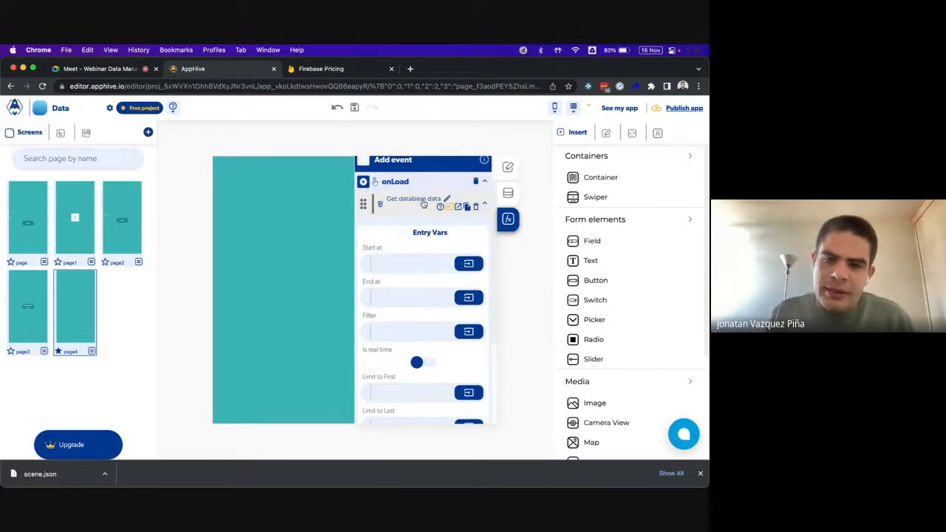
# Examine the Get database data entry variables, including Start at, Filter, Limit to First, Limit to Last and Order by
pyautogui.scroll(-3, 428, 232)
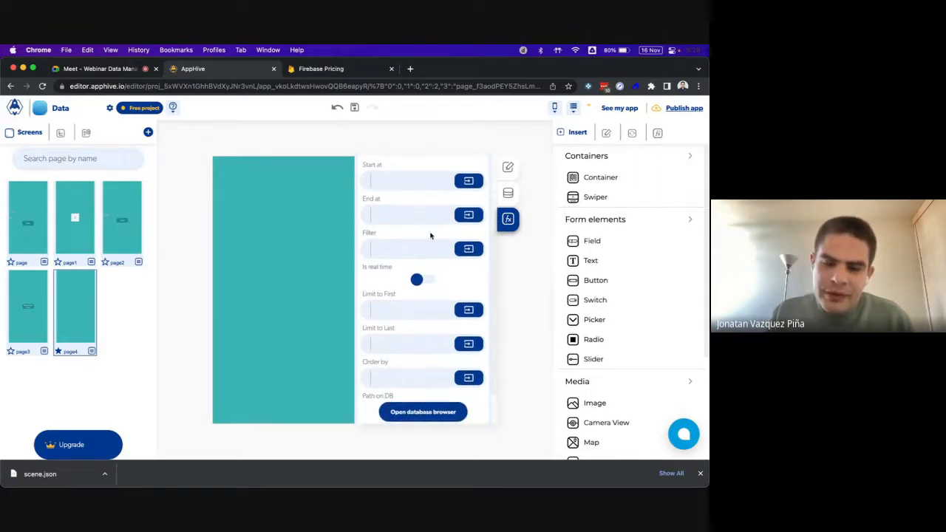
pyautogui.scroll(-2, 430, 235)
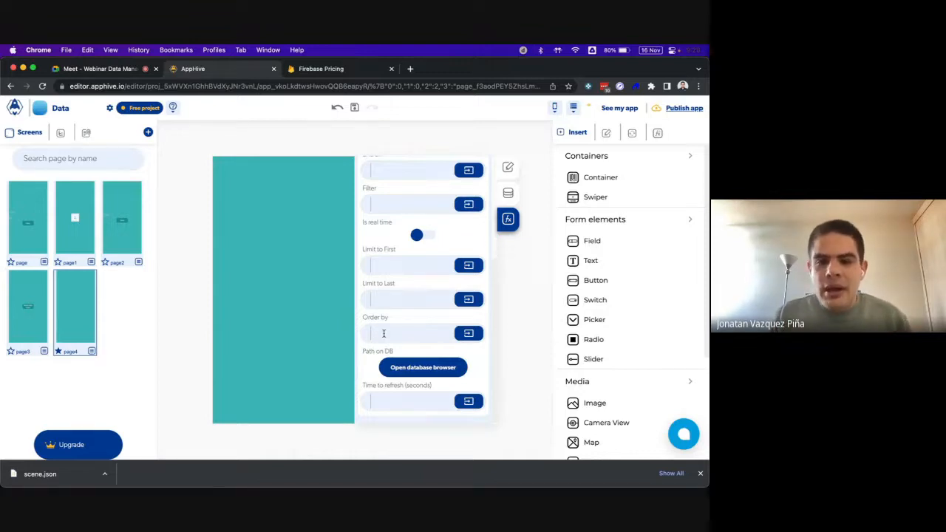
pyautogui.click(380, 266)
pyautogui.click(388, 301)
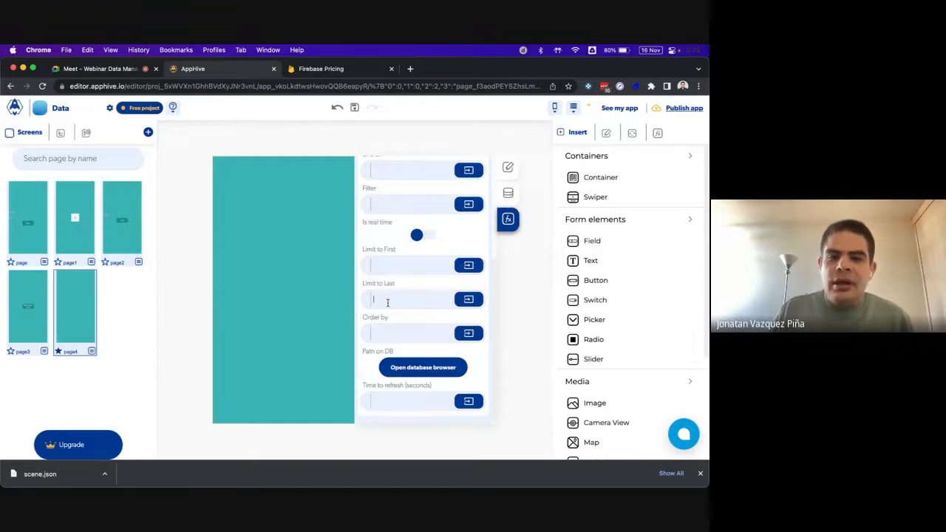
pyautogui.click(382, 268)
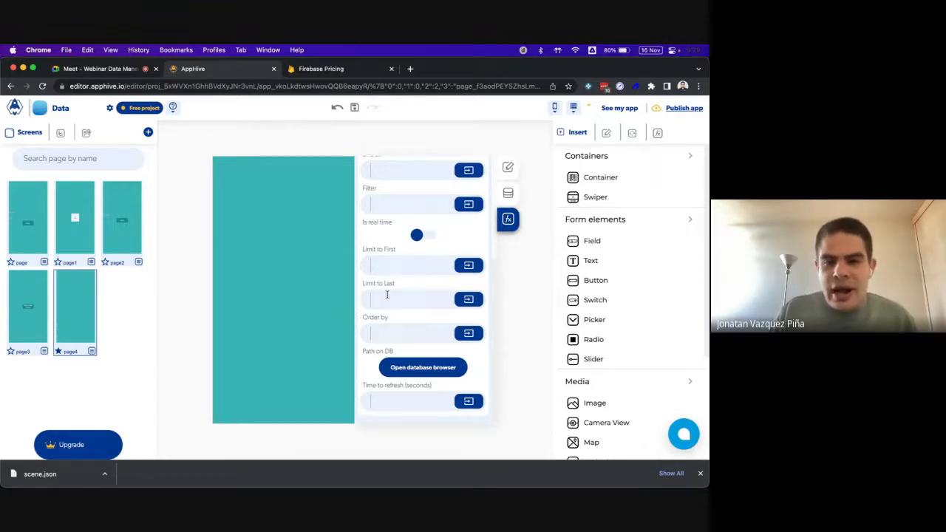
pyautogui.click(387, 299)
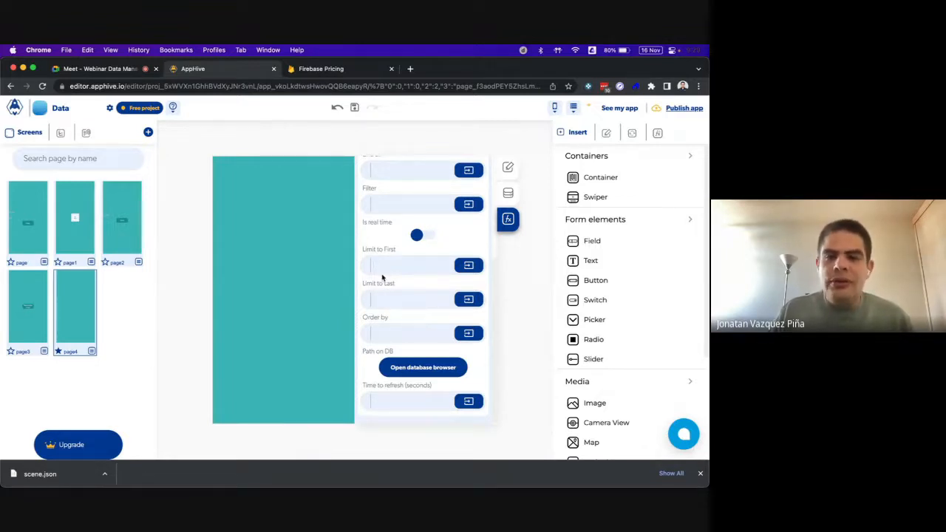
pyautogui.scroll(1, 386, 269)
pyautogui.scroll(2, 385, 268)
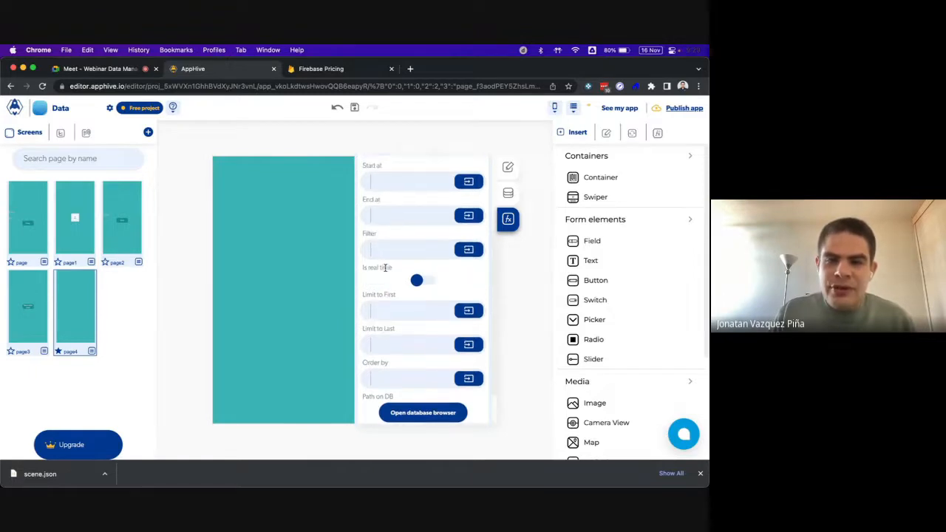
pyautogui.click(384, 249)
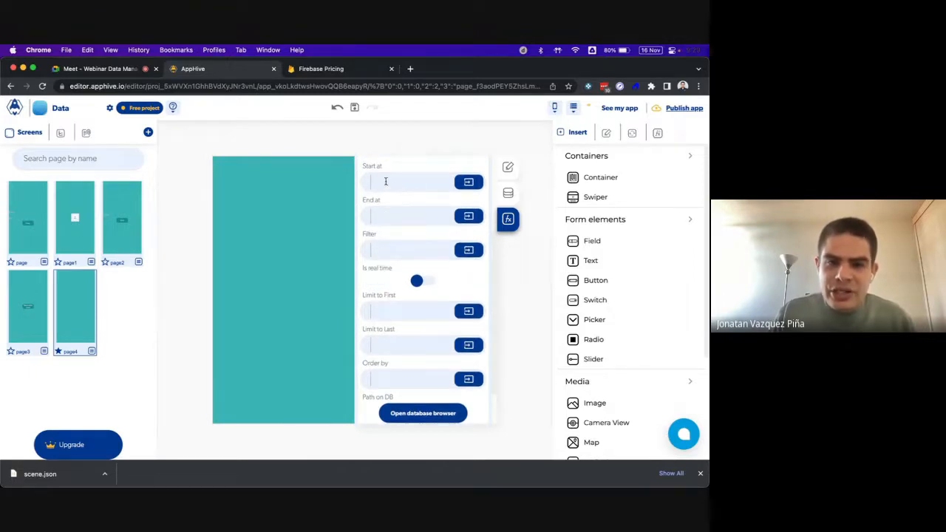
pyautogui.click(385, 181)
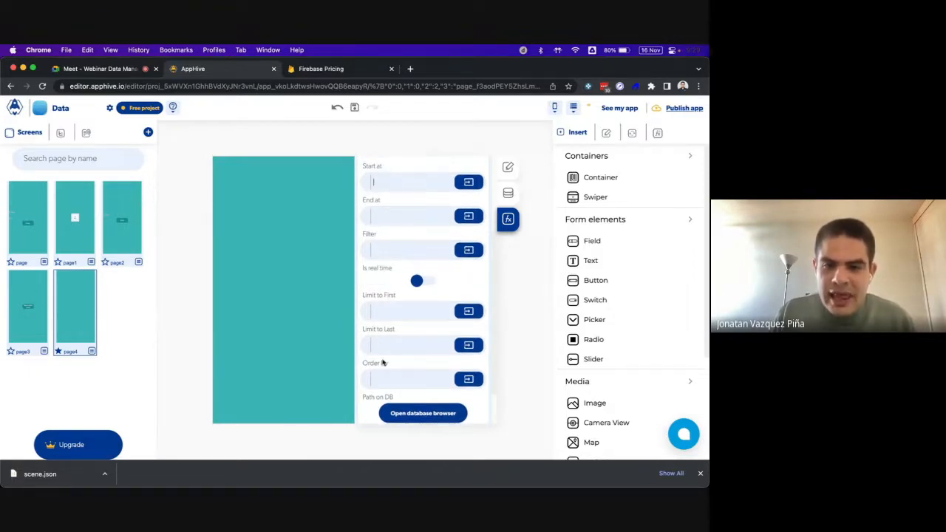
pyautogui.scroll(-3, 385, 377)
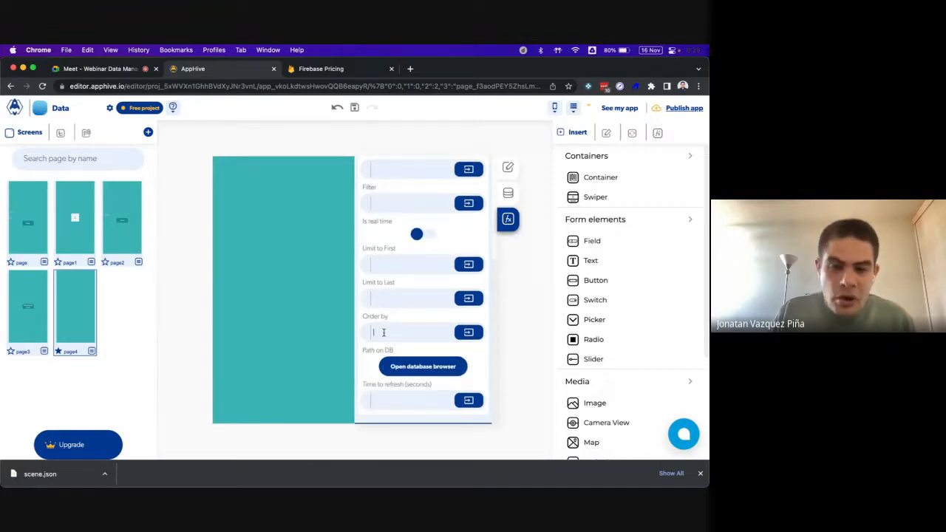
# Set the function's database path to the Students collection with an empty Identifier, and view the collection's stored records
pyautogui.click(412, 368)
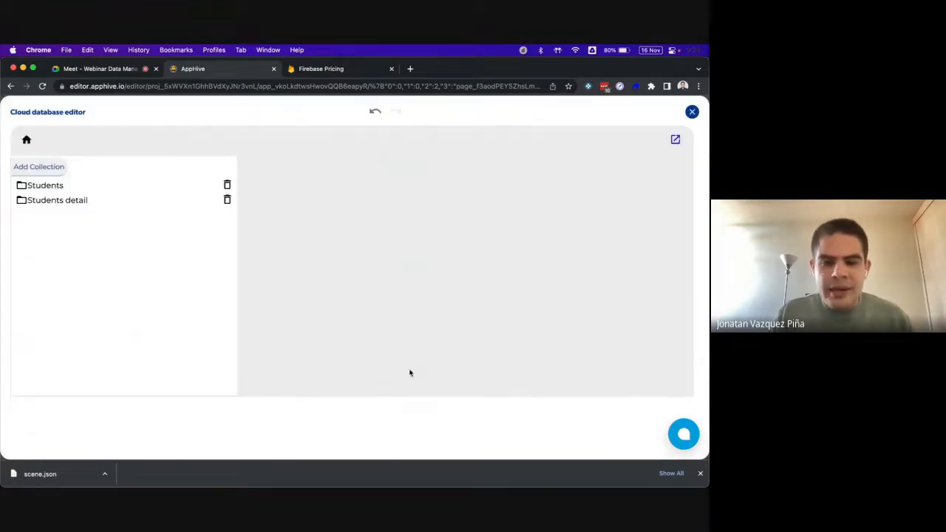
pyautogui.click(691, 113)
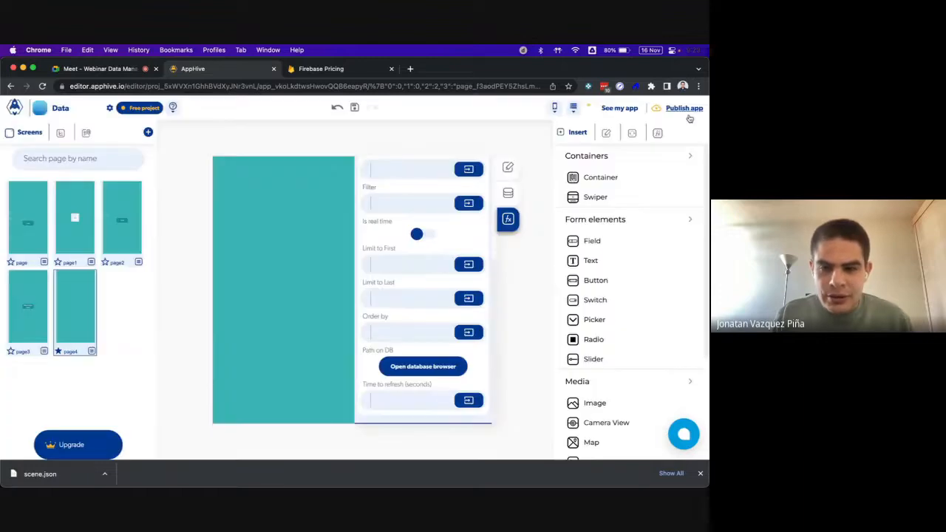
pyautogui.click(433, 368)
pyautogui.click(88, 190)
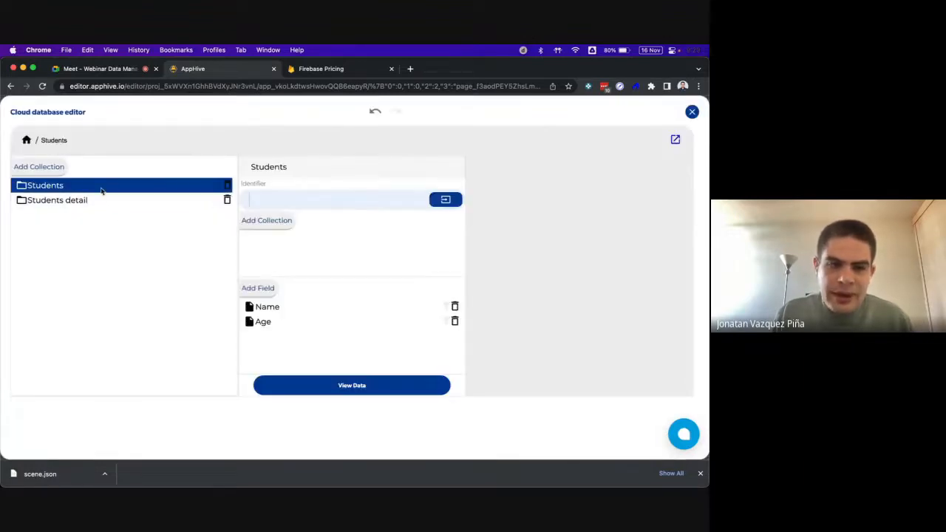
pyautogui.click(314, 389)
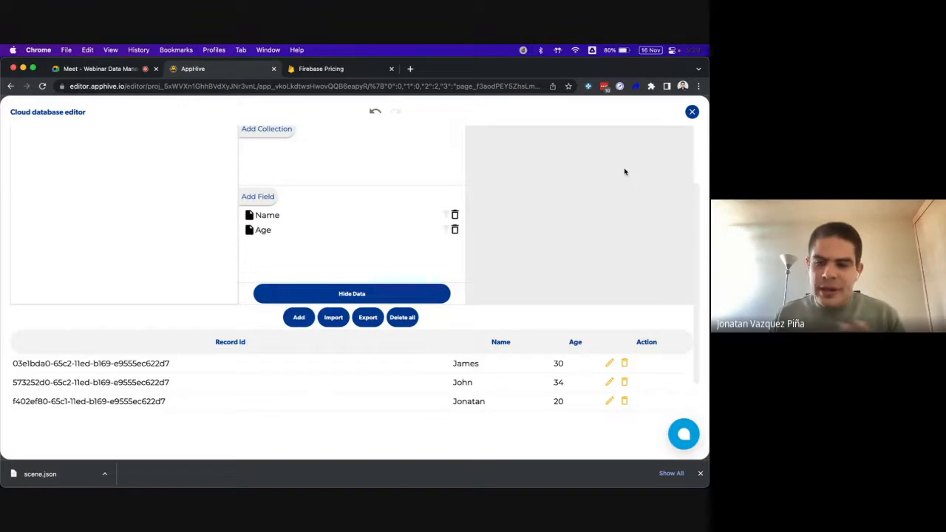
pyautogui.click(692, 113)
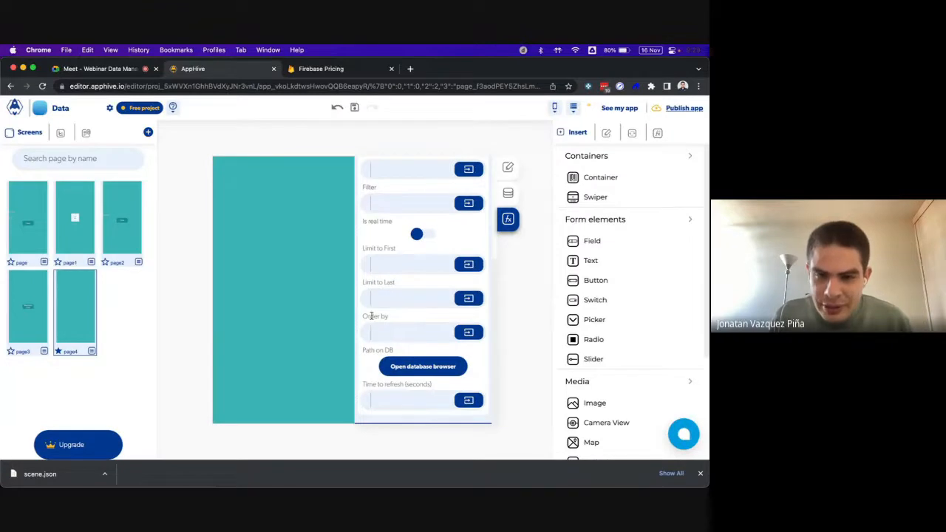
# Check the Students collection's fields and stored records, and set the function's Order by value to Age
pyautogui.click(419, 366)
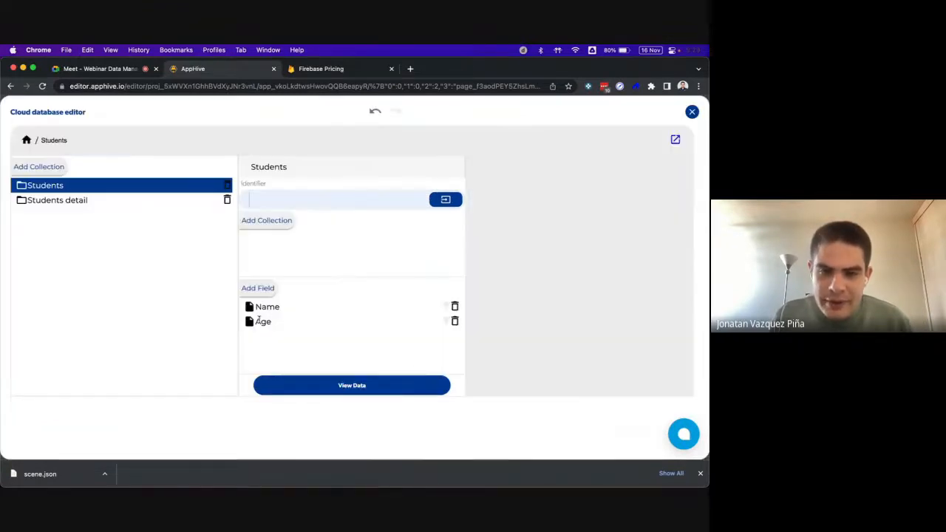
pyautogui.moveTo(256, 319); pyautogui.dragTo(273, 324)
pyautogui.click(306, 381)
pyautogui.scroll(-2, 306, 381)
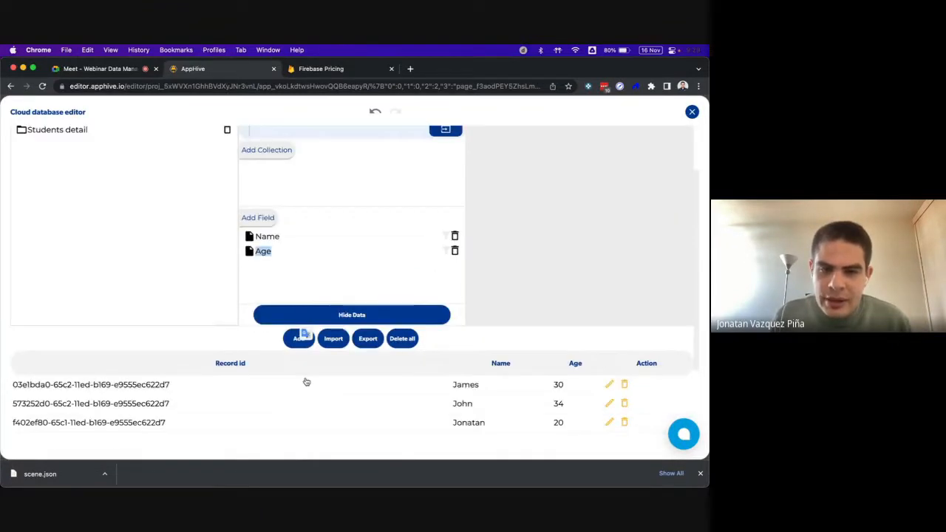
pyautogui.click(691, 113)
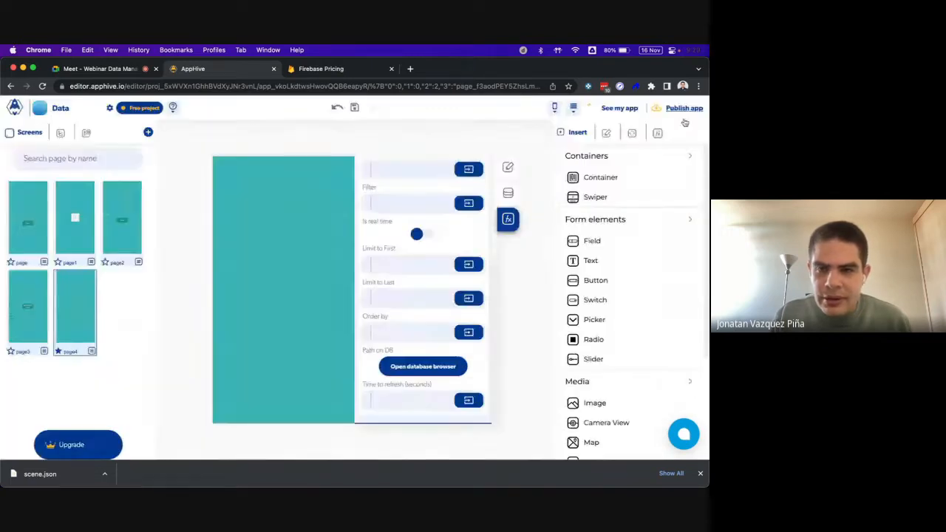
pyautogui.click(397, 328)
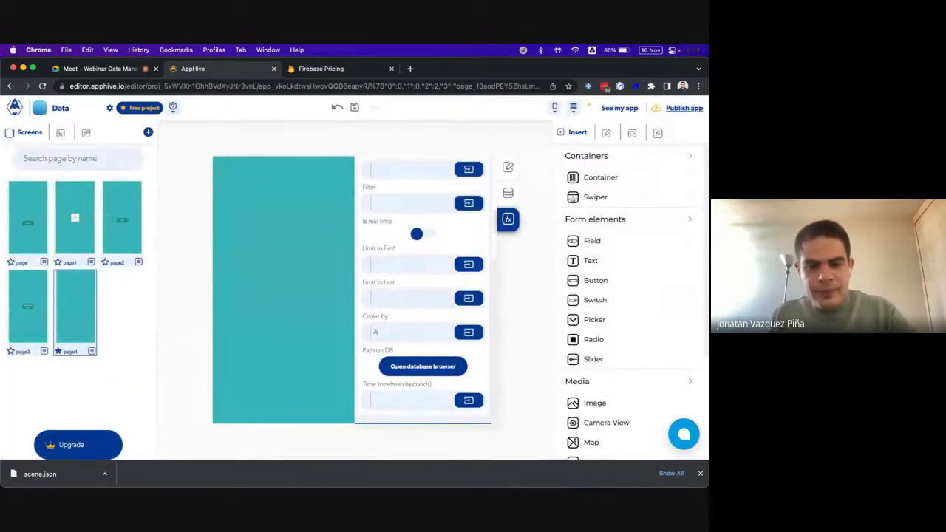
pyautogui.write('Age')
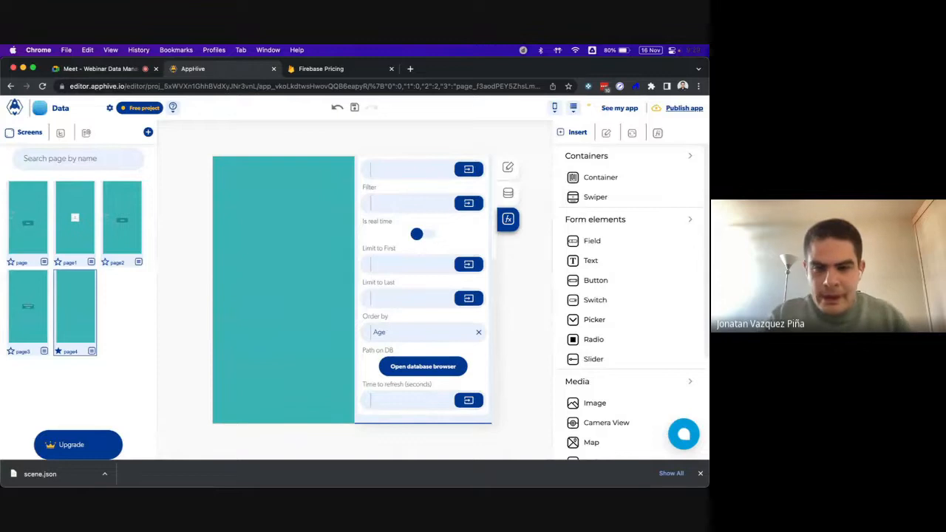
# Try a value range for the Age ordering with Start at set to 30 and End at set to 35
pyautogui.scroll(3, 395, 314)
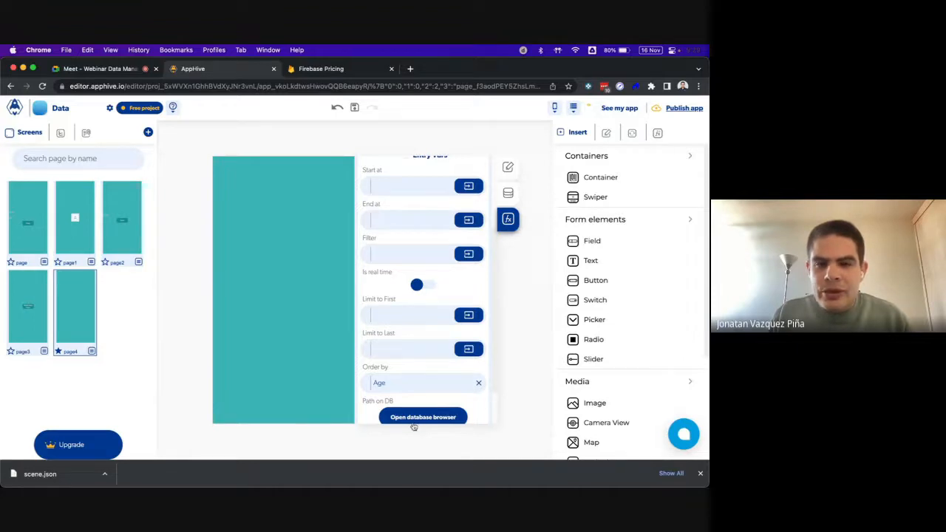
pyautogui.click(386, 190)
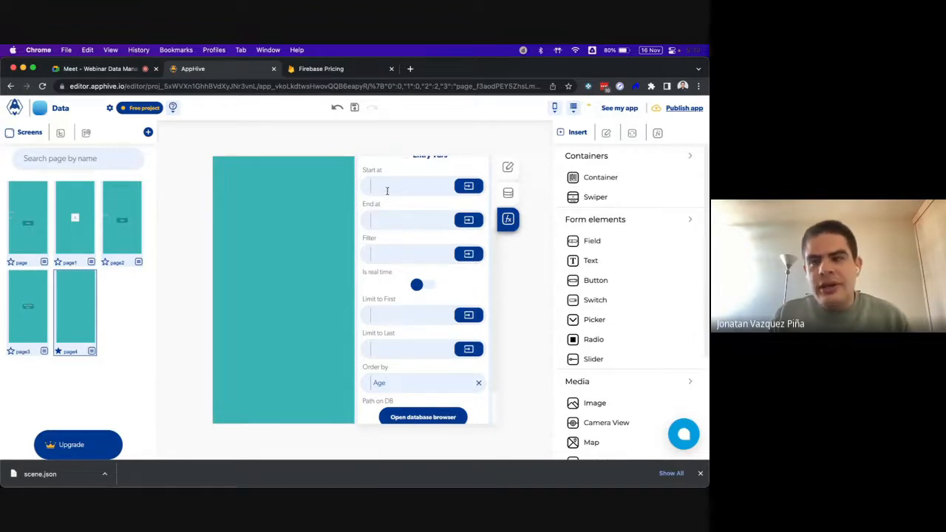
pyautogui.write('30')
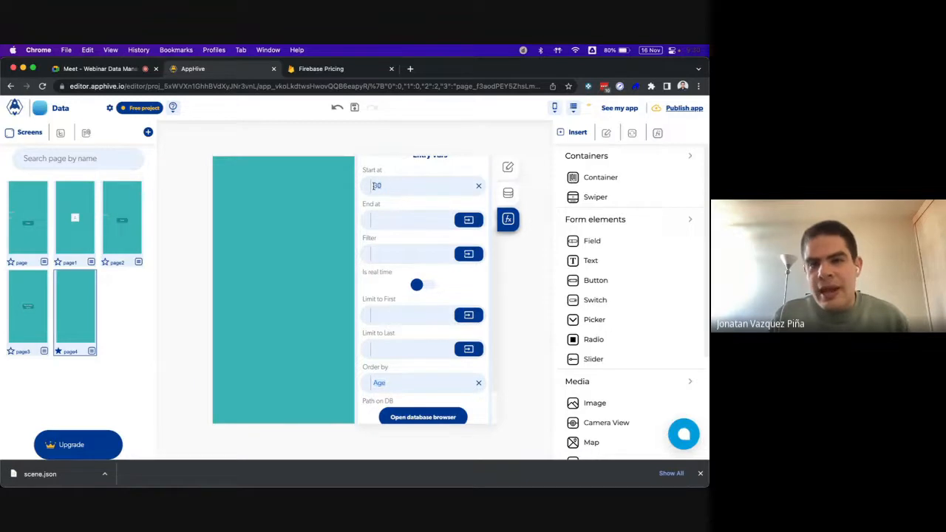
pyautogui.click(391, 219)
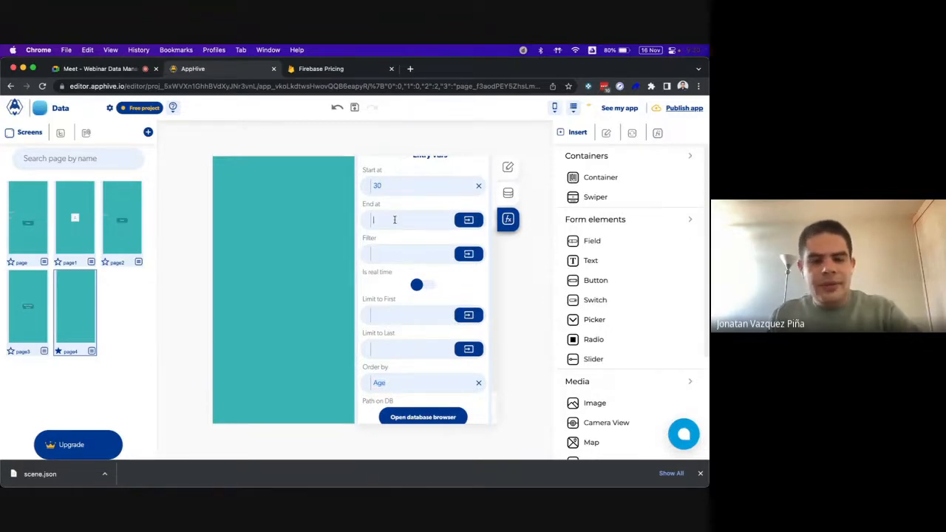
pyautogui.write('35')
pyautogui.click(394, 203)
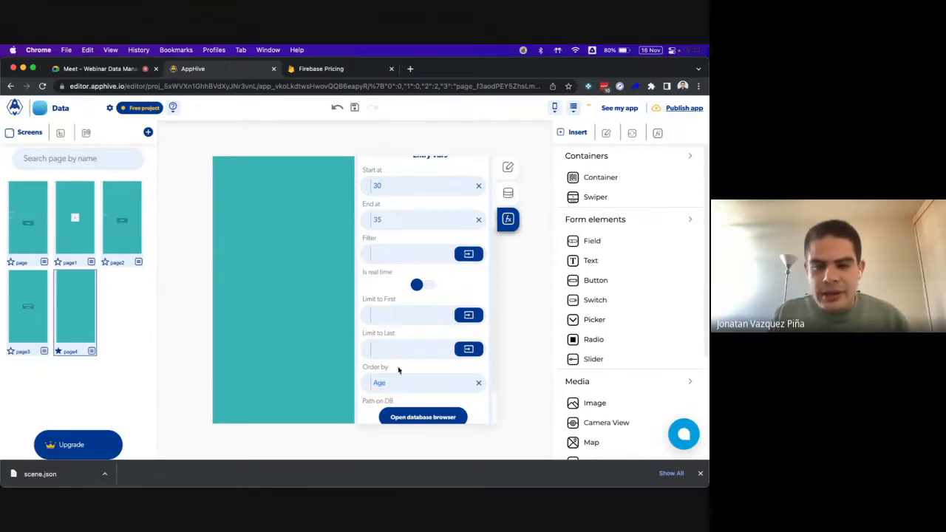
pyautogui.moveTo(391, 382); pyautogui.dragTo(367, 385)
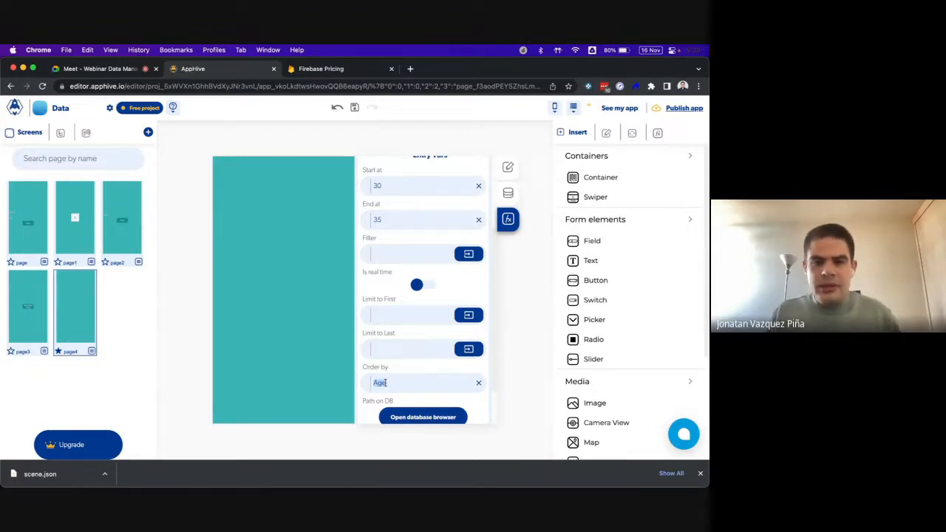
pyautogui.doubleClick(379, 221)
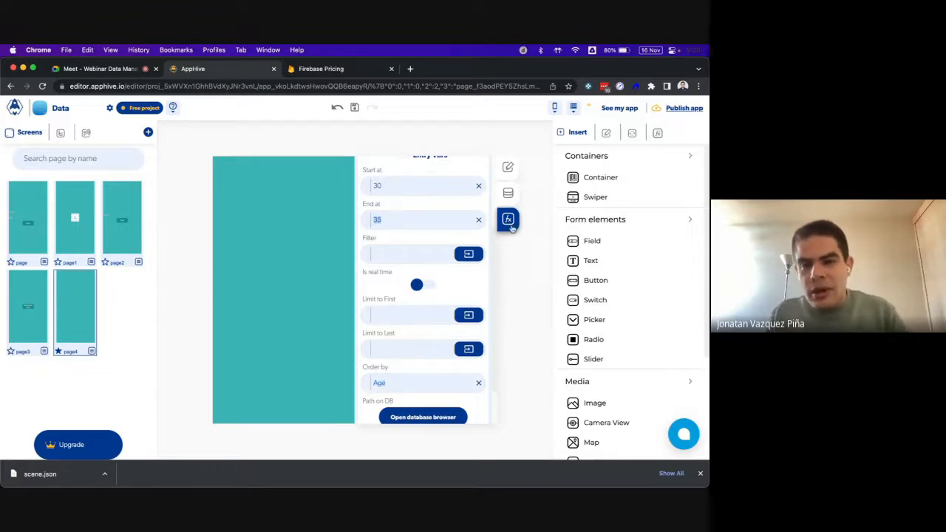
# Clear the Start at and End at values, and try a Filter value of 34 before emptying it again
pyautogui.click(478, 220)
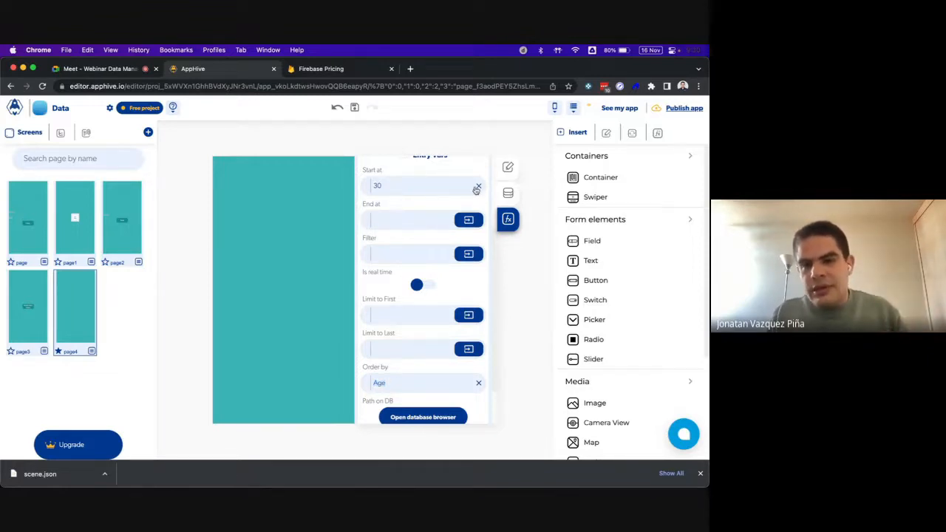
pyautogui.click(478, 186)
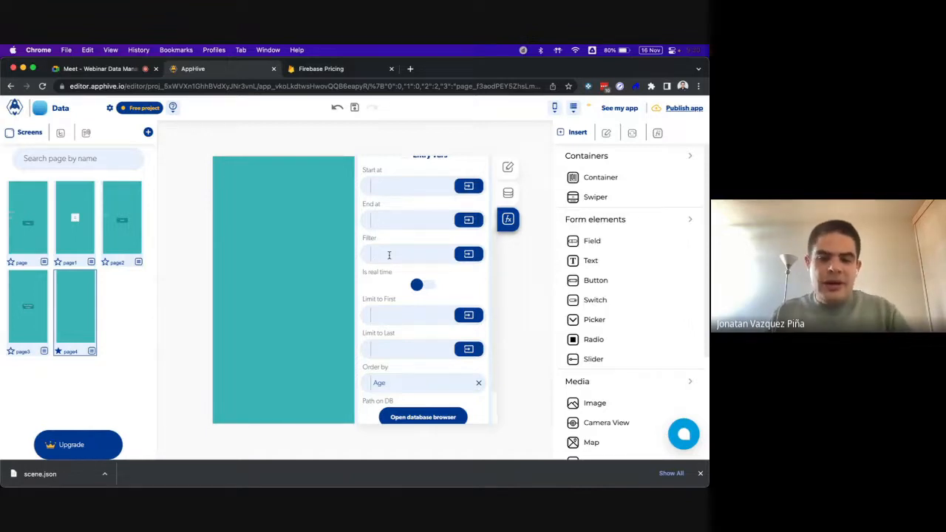
pyautogui.write('34')
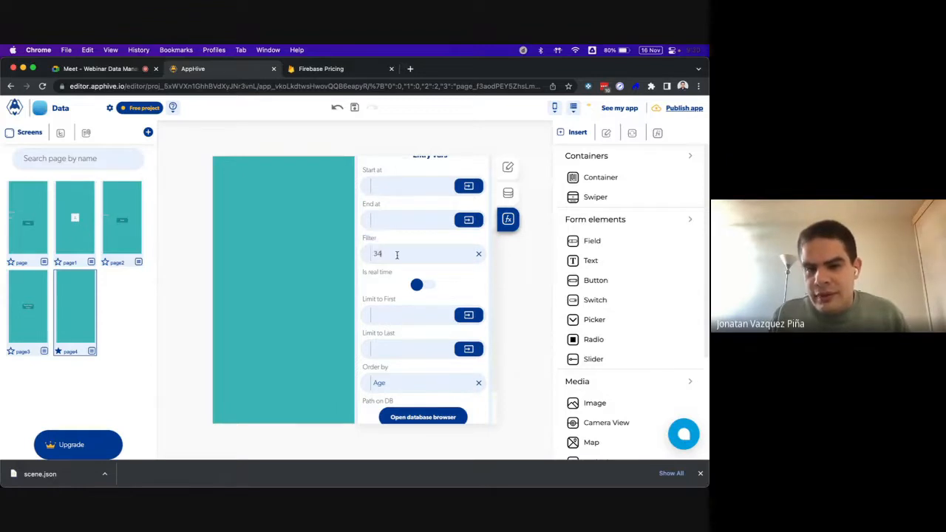
pyautogui.click(478, 255)
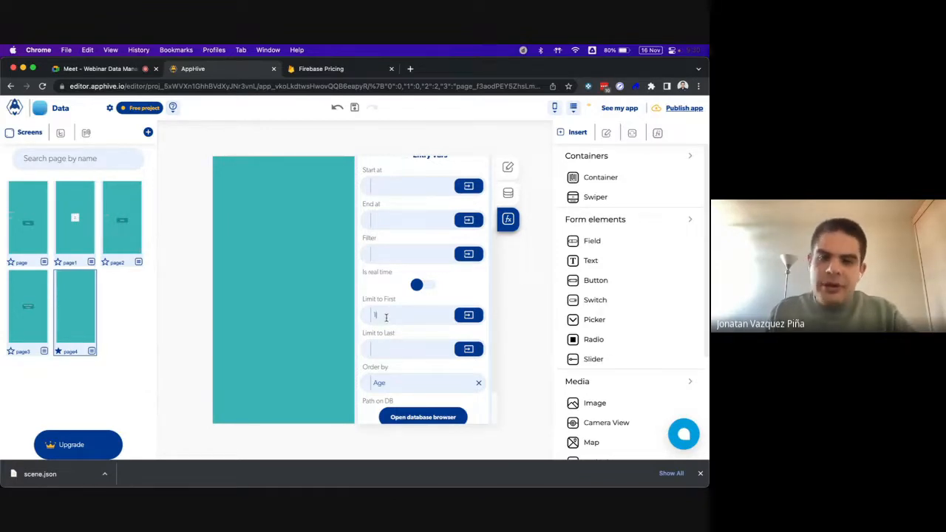
# Try a Limit to First of 1 and a Limit to Last of 5, clearing each value again
pyautogui.write('1')
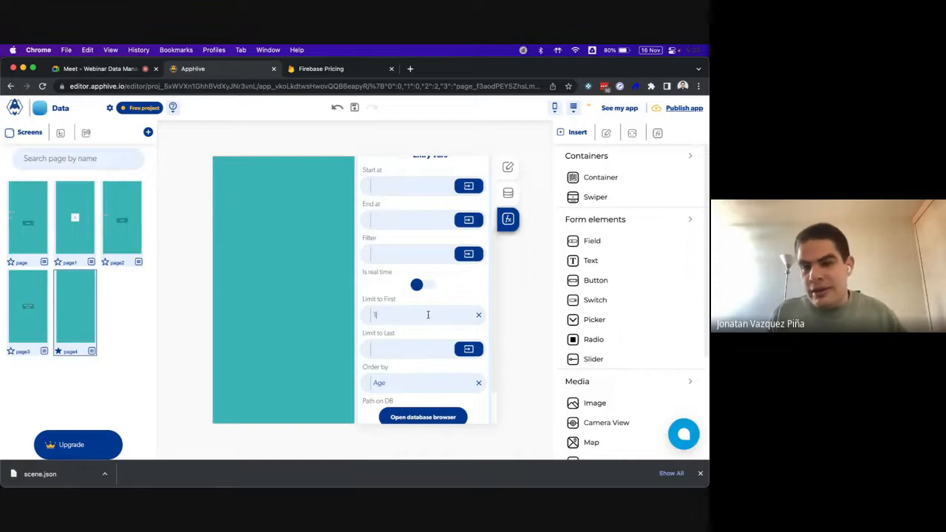
pyautogui.click(479, 315)
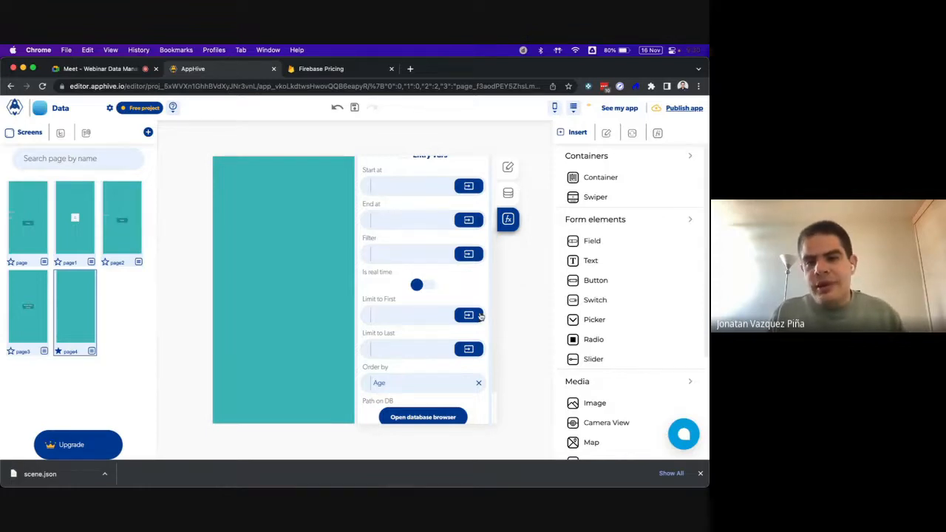
pyautogui.click(384, 353)
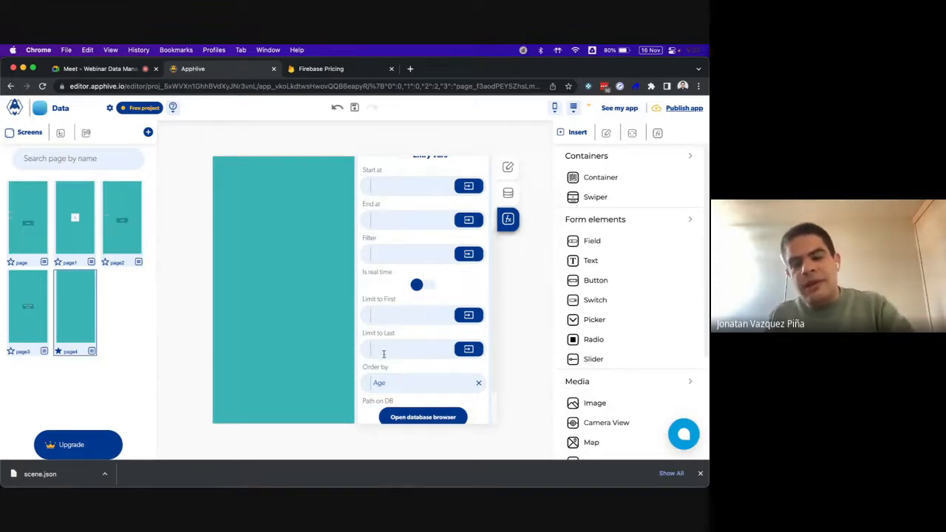
pyautogui.write('5')
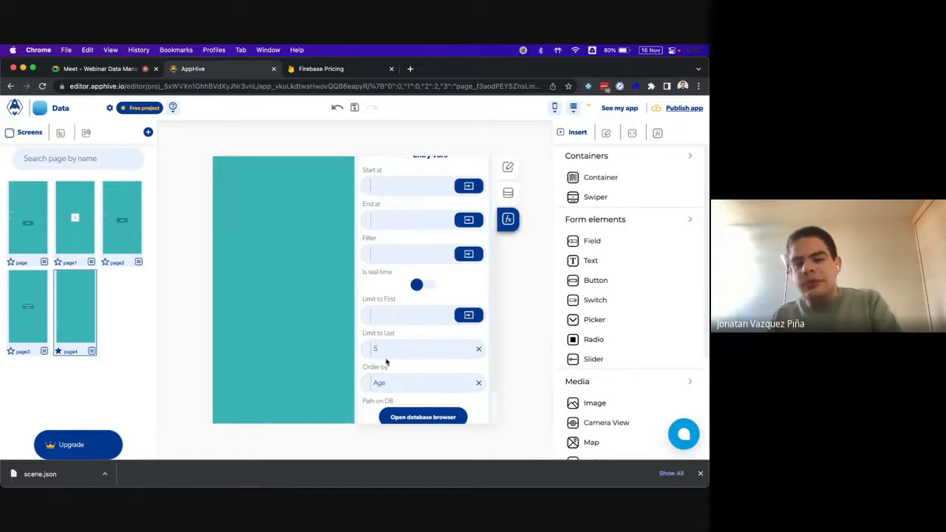
pyautogui.click(479, 351)
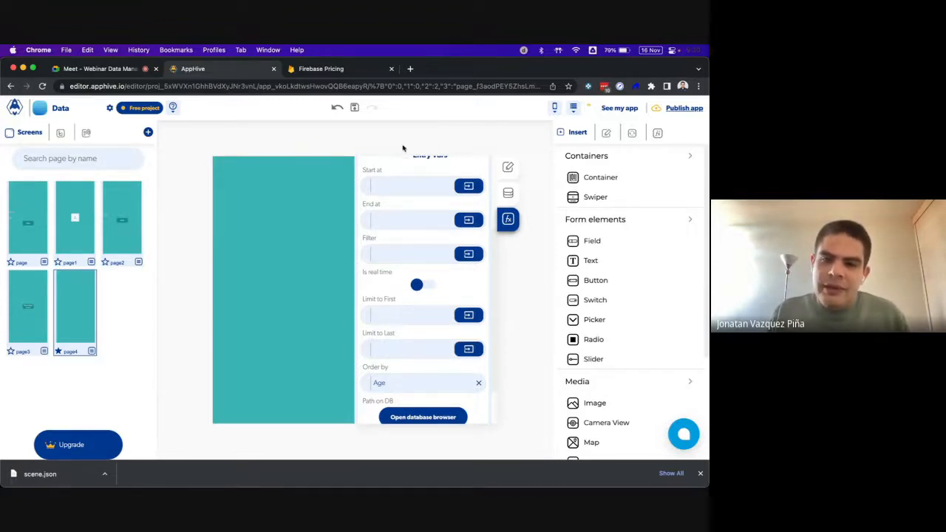
# Try the Is real time option by switching it on and back off
pyautogui.scroll(-1, 387, 284)
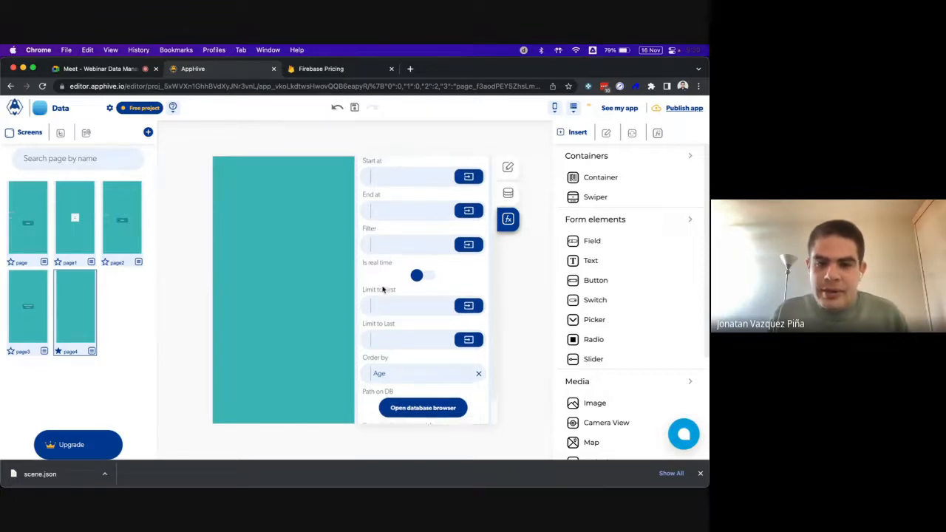
pyautogui.click(423, 274)
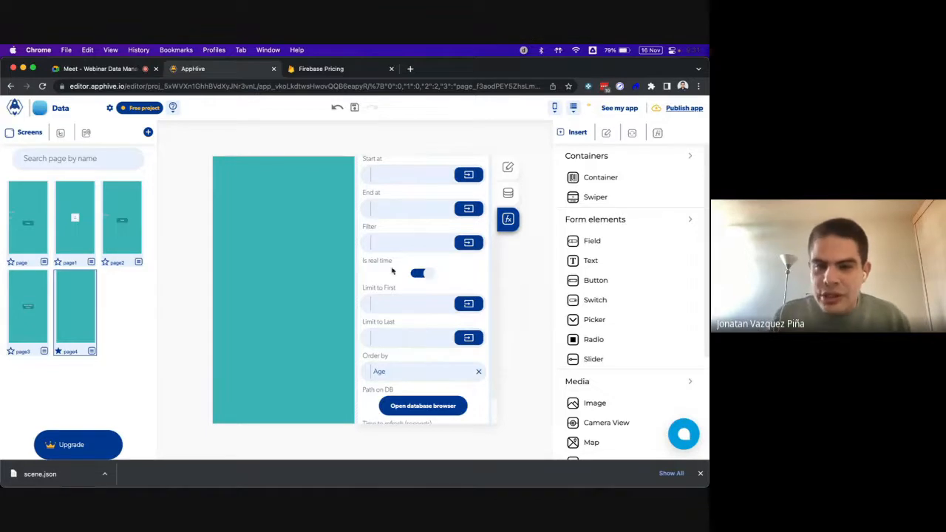
pyautogui.click(416, 276)
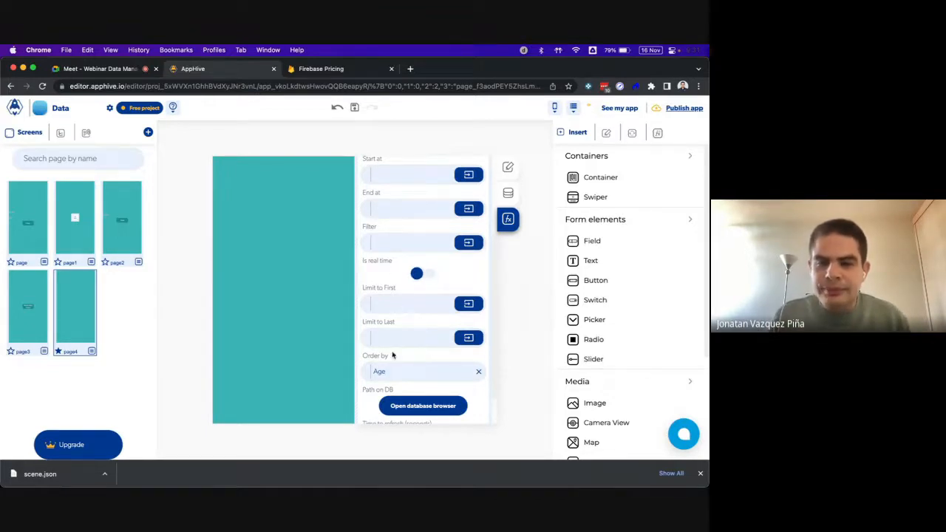
# Try a Time to refresh of 60 seconds and clear the value again
pyautogui.scroll(-1, 393, 355)
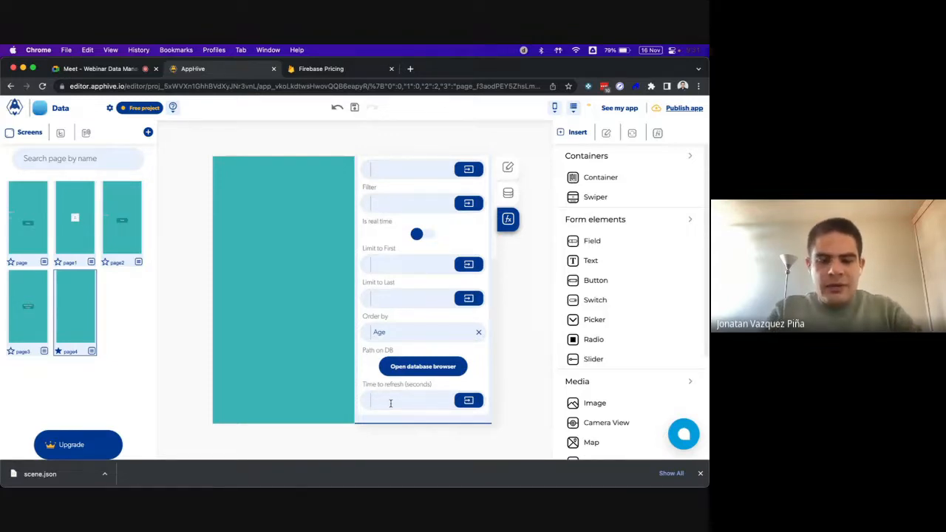
pyautogui.press('Return')
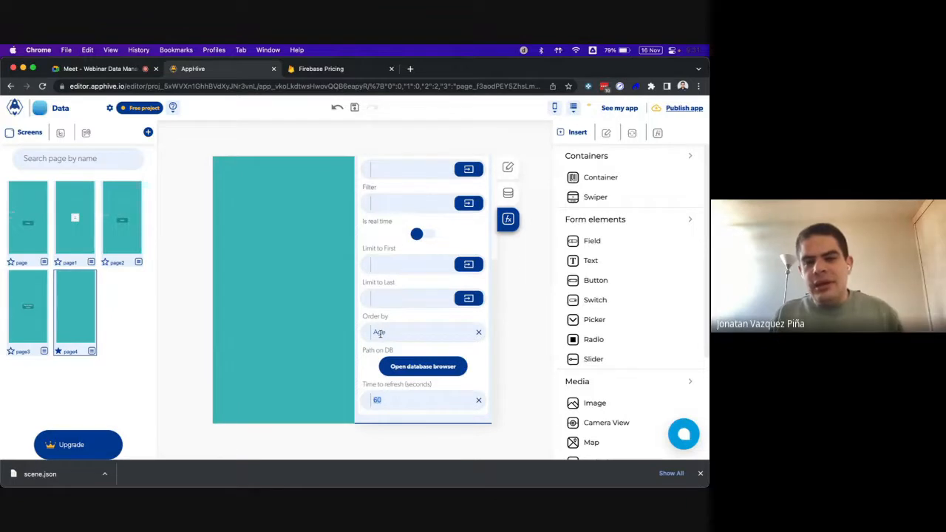
pyautogui.click(369, 382)
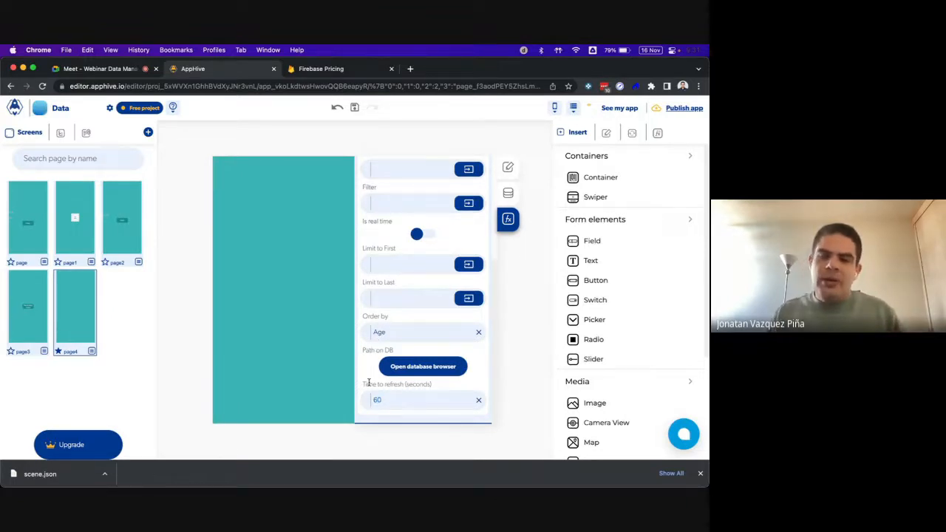
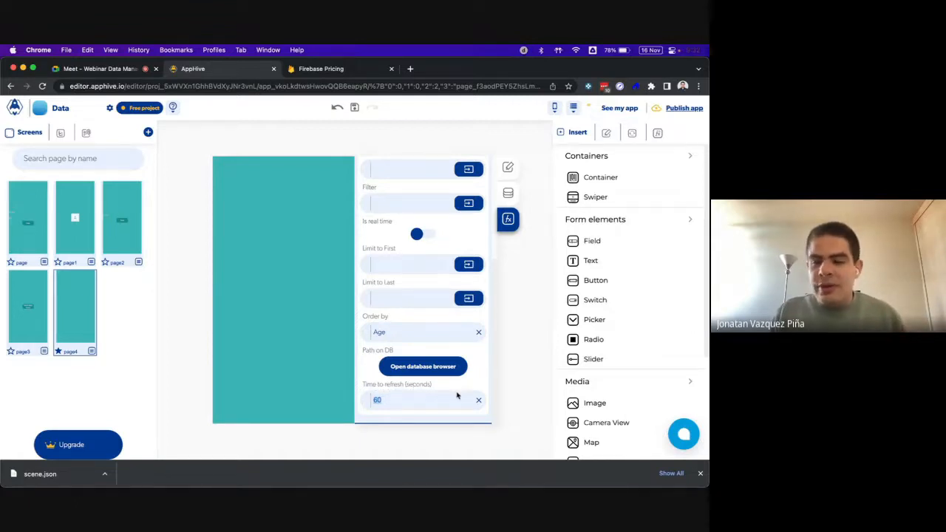
pyautogui.click(478, 403)
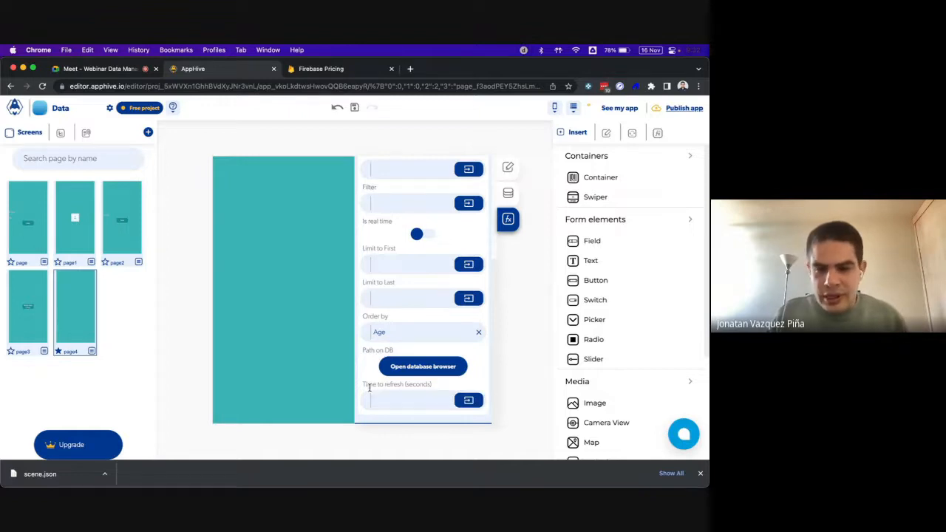
pyautogui.click(389, 404)
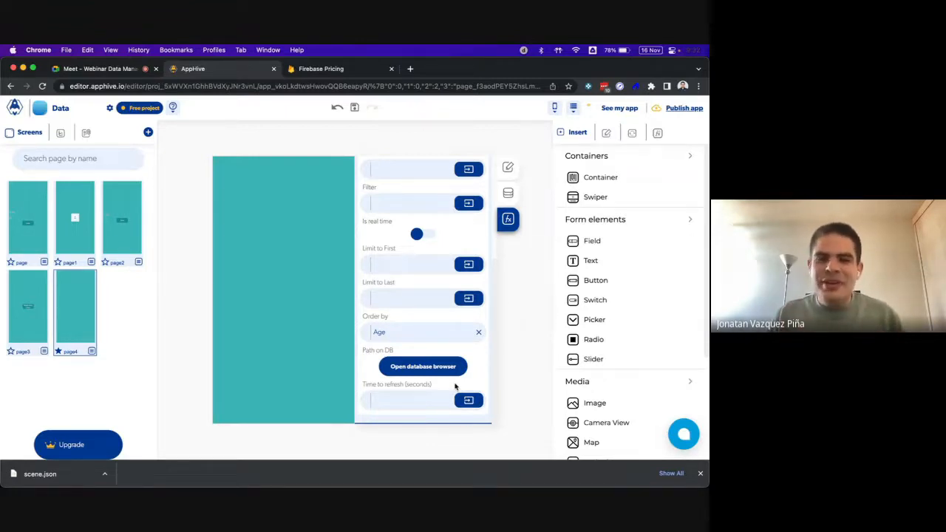
pyautogui.click(423, 411)
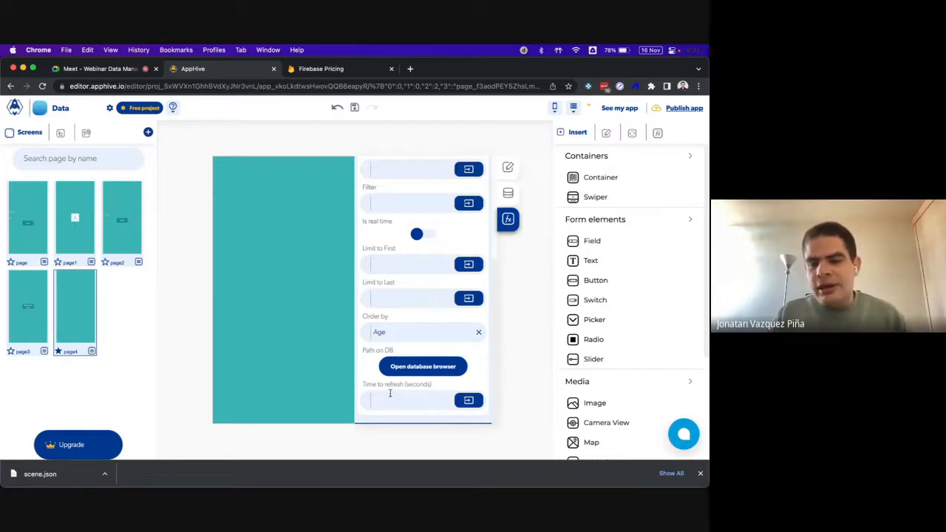
# Review the function's entry variables and open the database browser on the Students collection
pyautogui.scroll(5, 367, 381)
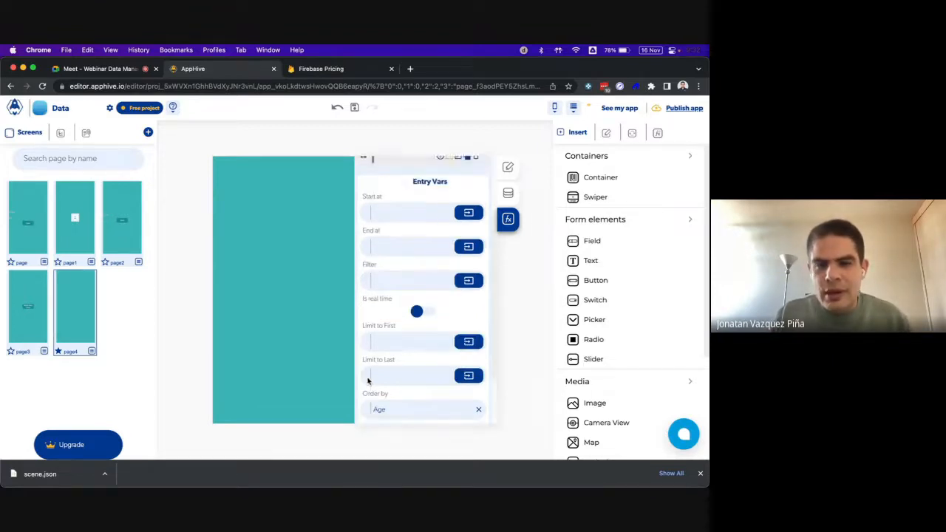
pyautogui.scroll(-4, 368, 381)
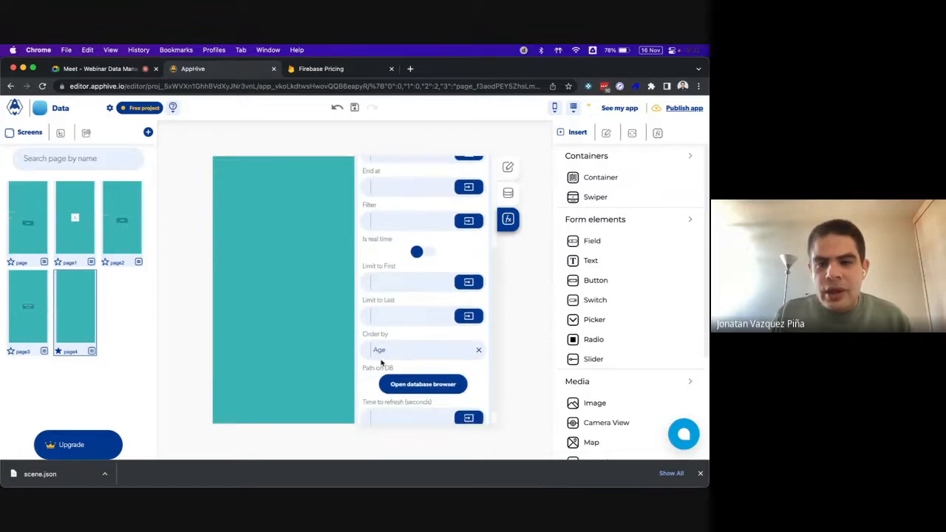
pyautogui.moveTo(386, 351); pyautogui.dragTo(364, 350)
pyautogui.click(387, 279)
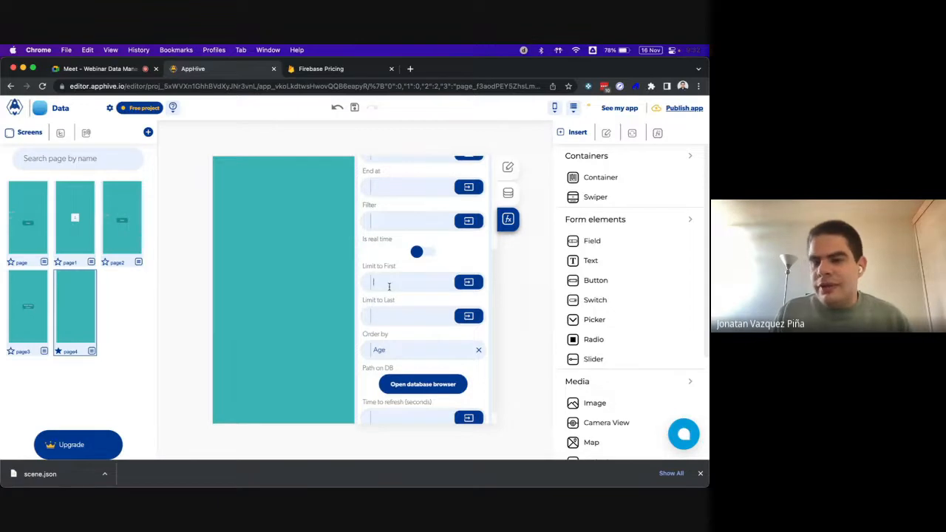
pyautogui.click(411, 385)
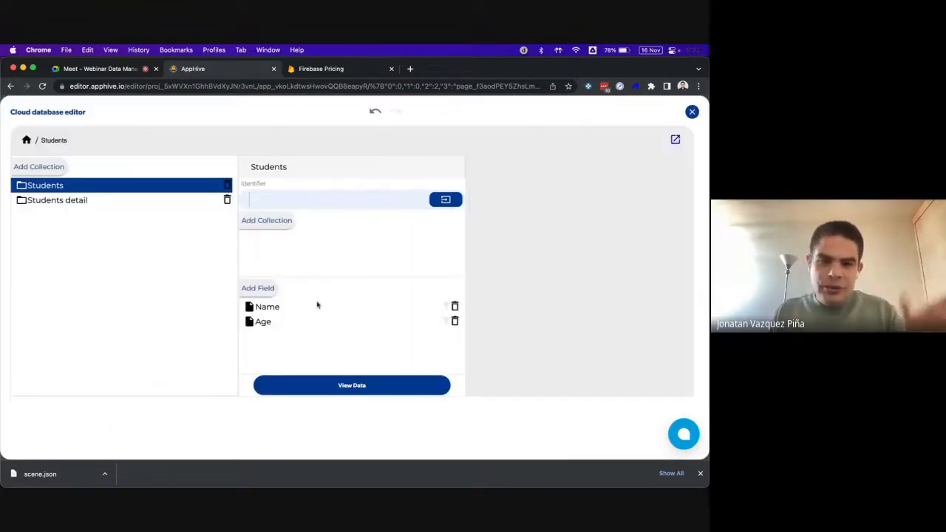
# Show the Students collection's records, turn on the filter for the Age field, and close the database editor
pyautogui.click(304, 385)
pyautogui.scroll(-2, 303, 386)
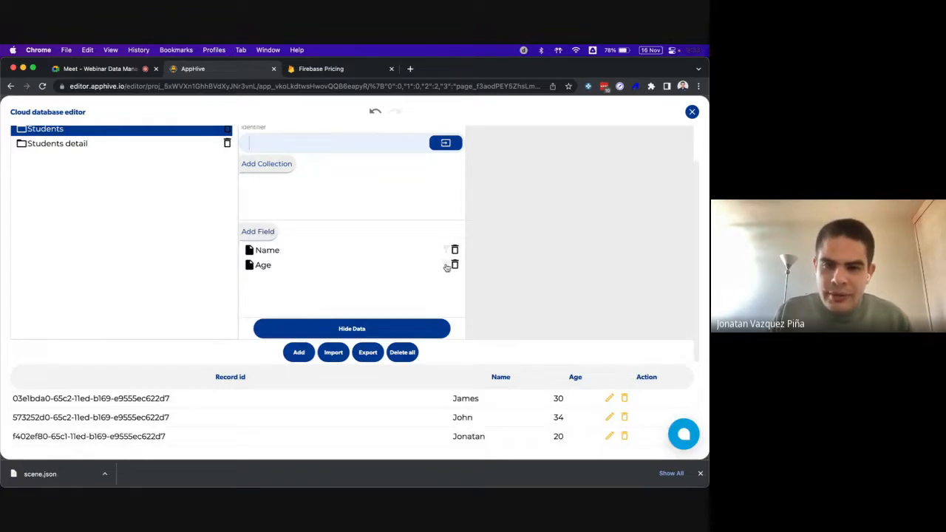
pyautogui.scroll(5, 445, 269)
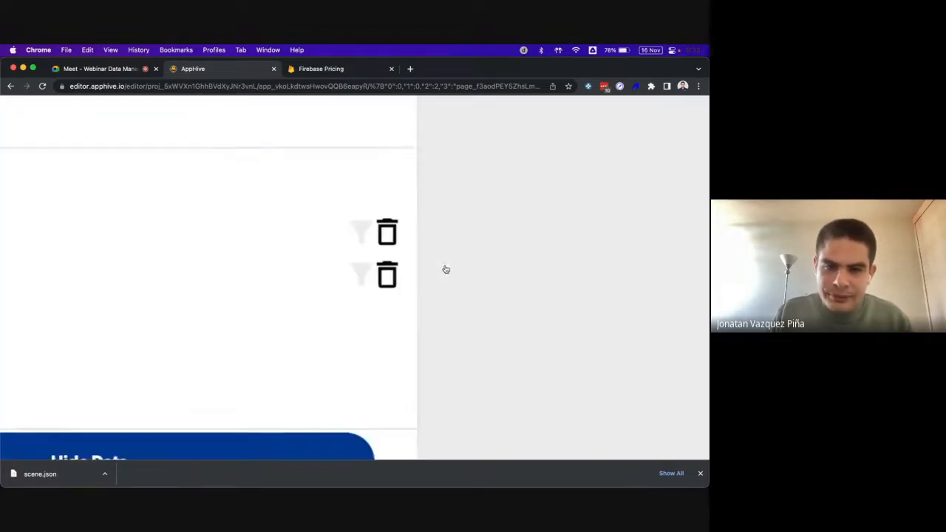
pyautogui.click(355, 279)
pyautogui.scroll(-5, 332, 304)
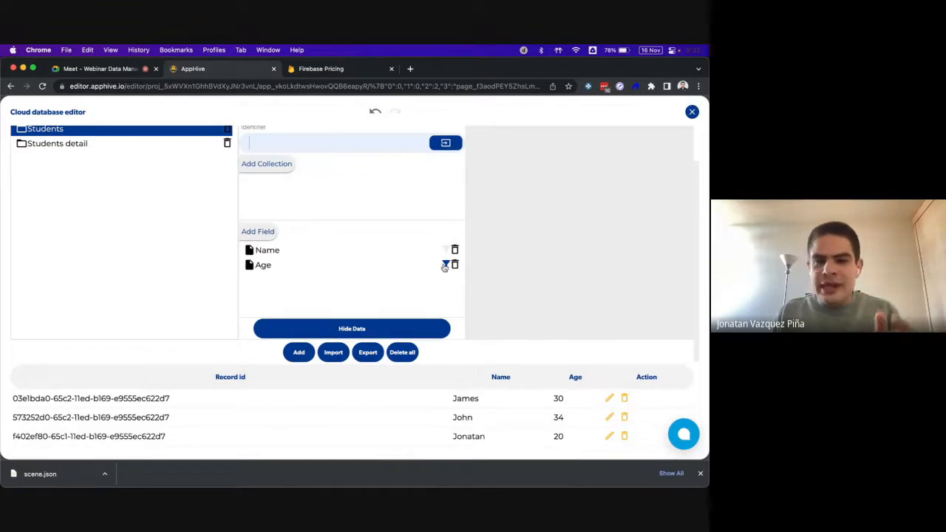
pyautogui.doubleClick(263, 264)
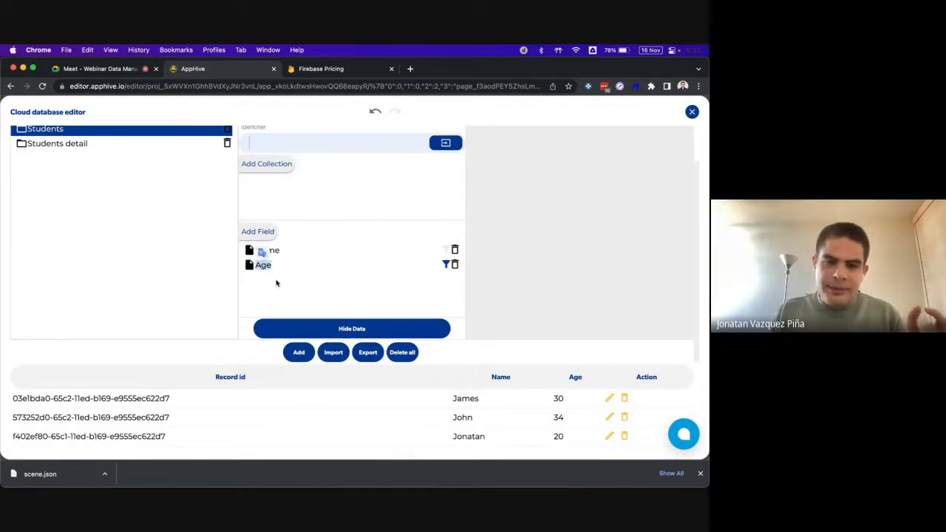
pyautogui.click(278, 286)
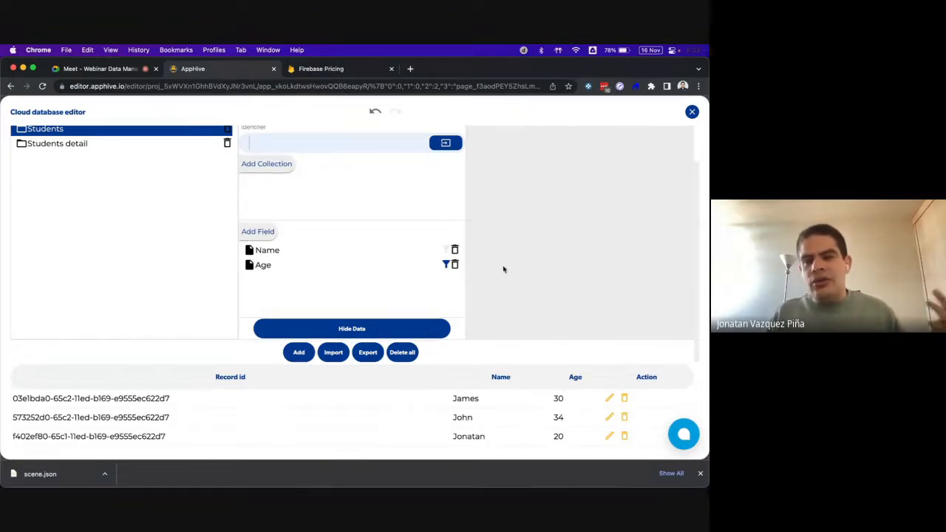
pyautogui.click(692, 112)
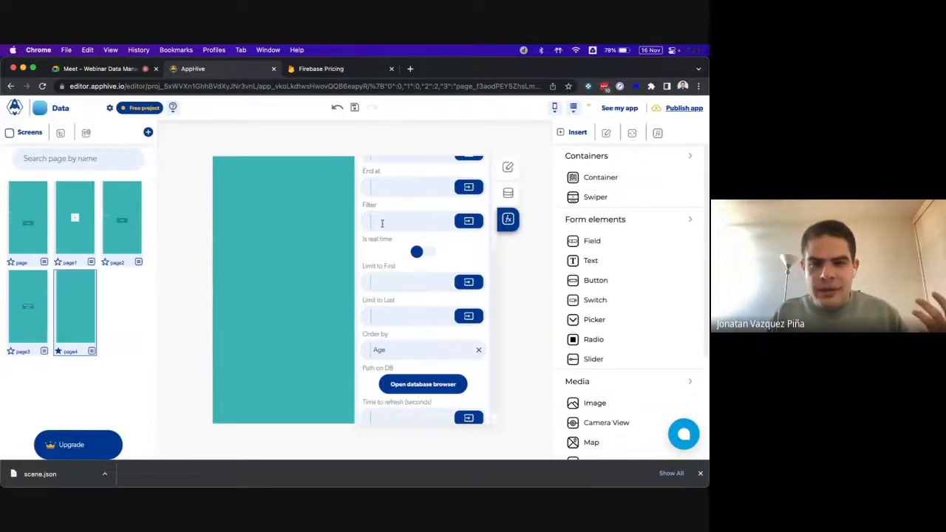
# Set the function's Limit to First to 5
pyautogui.scroll(2, 382, 222)
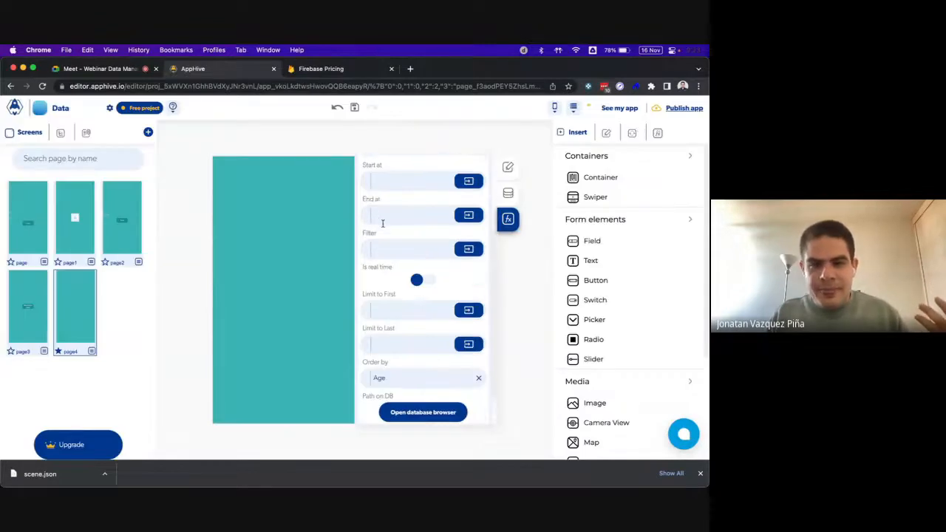
pyautogui.click(386, 310)
pyautogui.write('5')
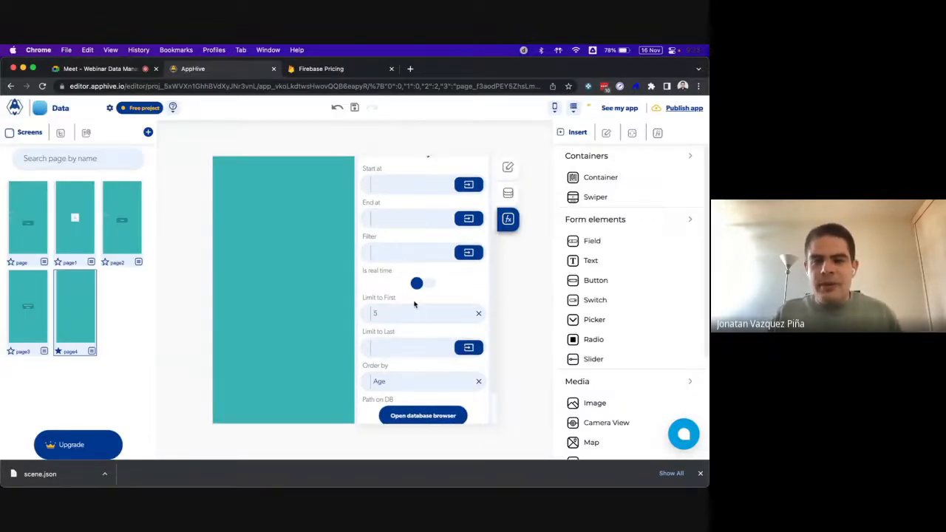
# Check the Age field's filter in the Students collection against the function's Order by value
pyautogui.click(423, 415)
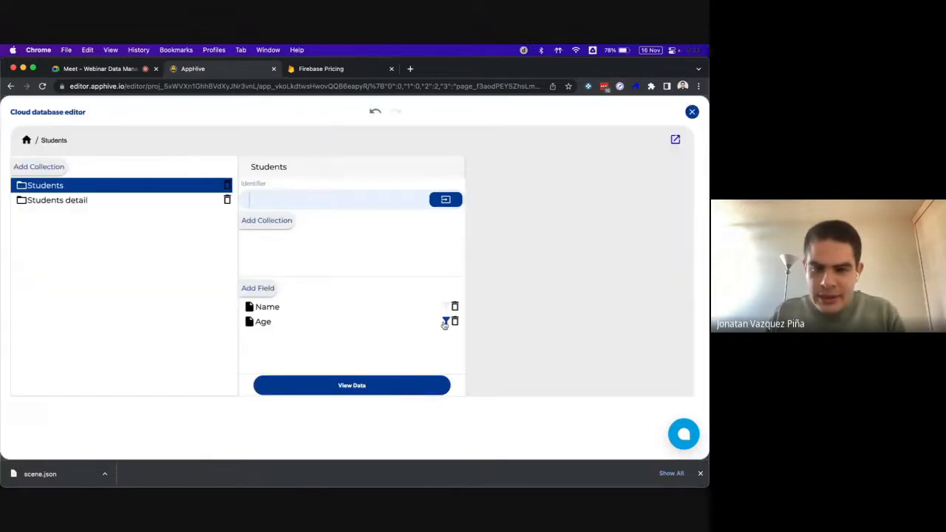
pyautogui.scroll(5, 444, 325)
pyautogui.scroll(-5, 355, 280)
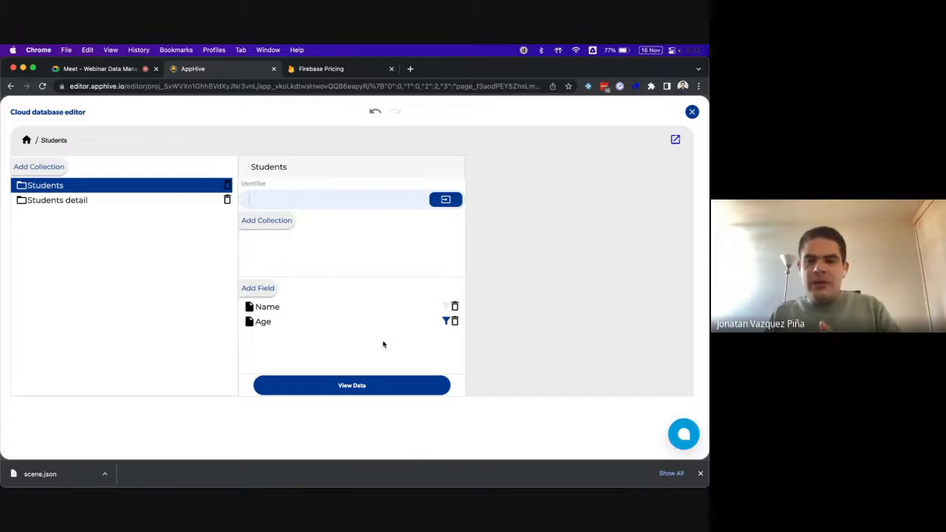
pyautogui.click(445, 321)
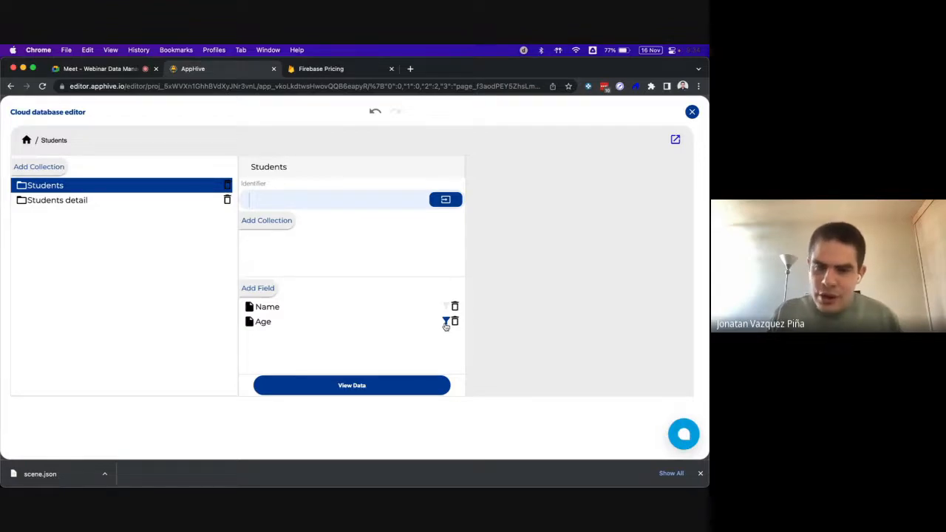
pyautogui.click(692, 111)
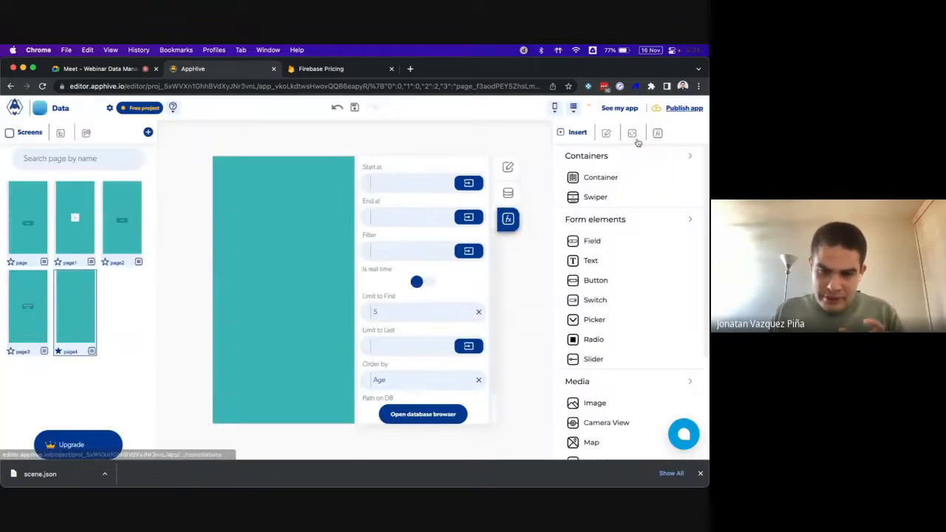
pyautogui.moveTo(386, 379); pyautogui.dragTo(369, 380)
pyautogui.click(391, 377)
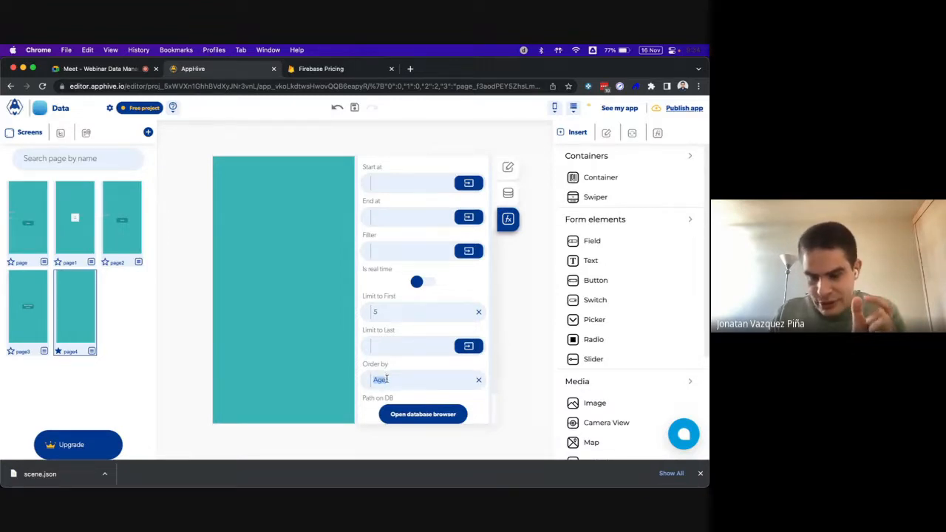
pyautogui.click(387, 379)
pyautogui.moveTo(389, 379); pyautogui.dragTo(372, 380)
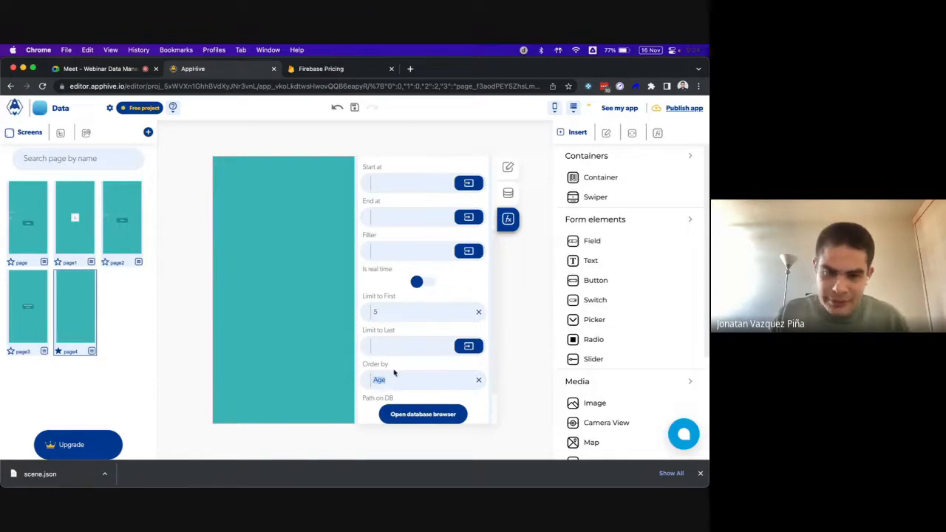
# Clear the Limit to First value in page4's Get database data function
pyautogui.click(394, 373)
pyautogui.click(477, 312)
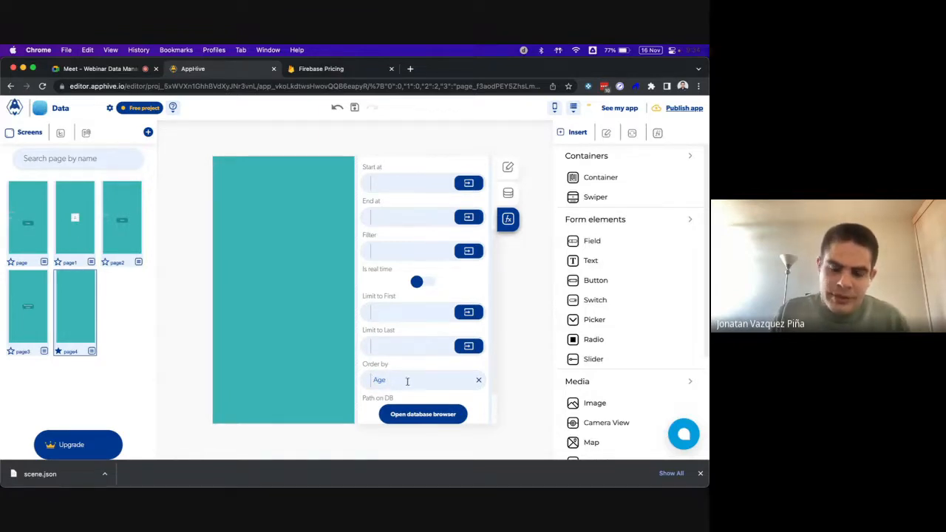
pyautogui.scroll(3, 417, 332)
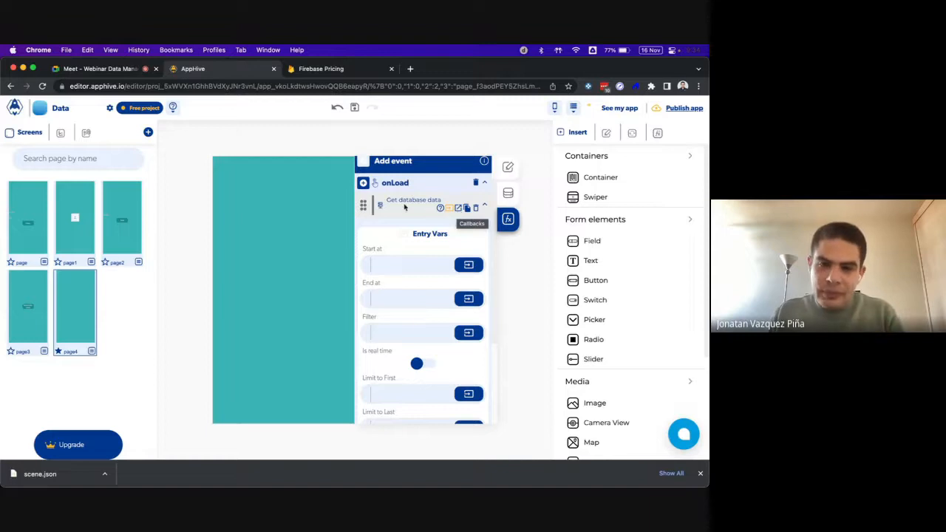
# Review the function attached to the Read data local button on page3 and return to page4
pyautogui.click(29, 297)
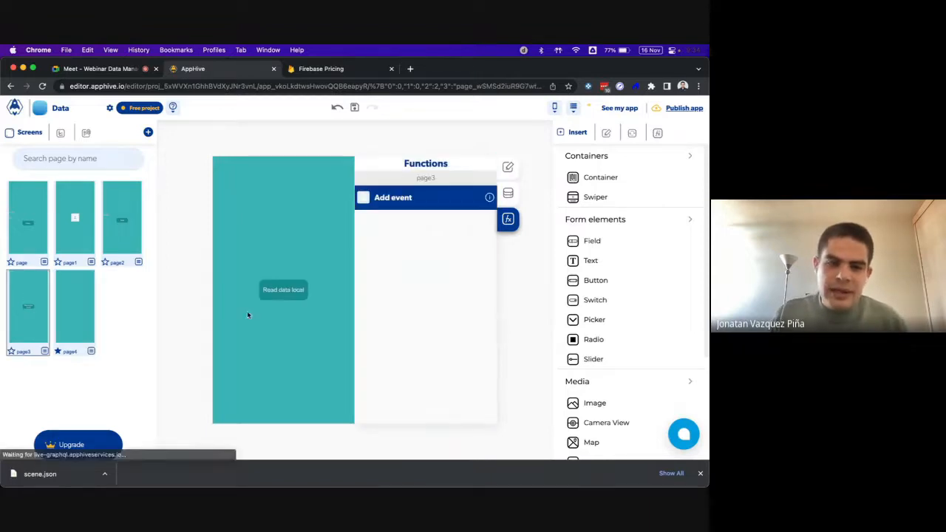
pyautogui.click(283, 290)
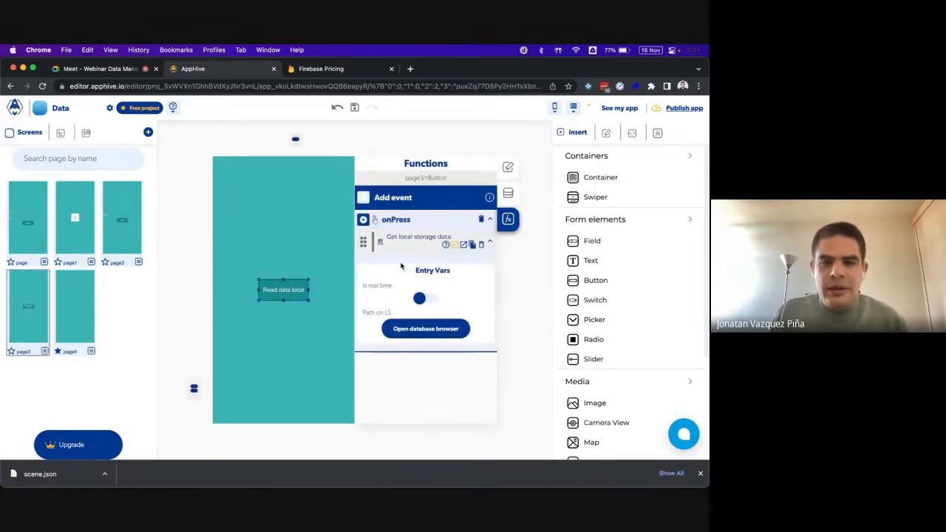
pyautogui.click(87, 304)
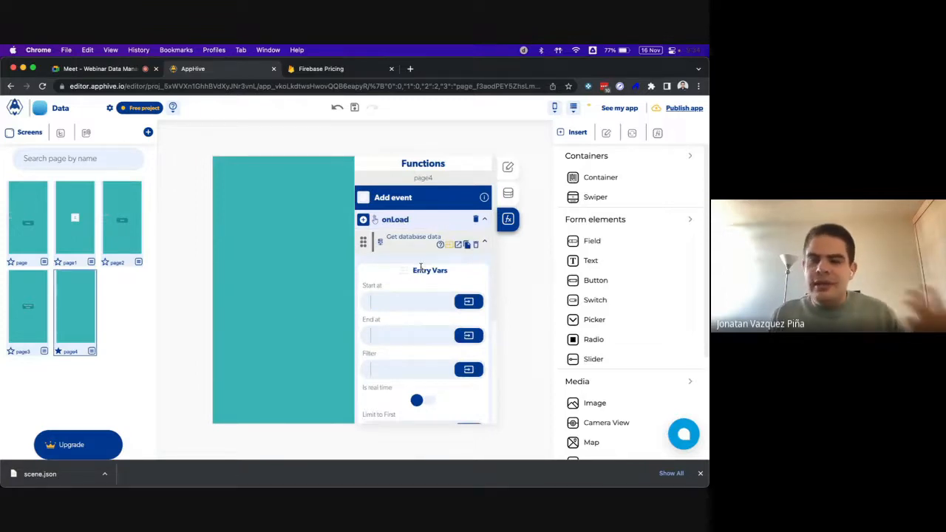
# Clear the Order by value in page4's Get database data function
pyautogui.scroll(-3, 400, 339)
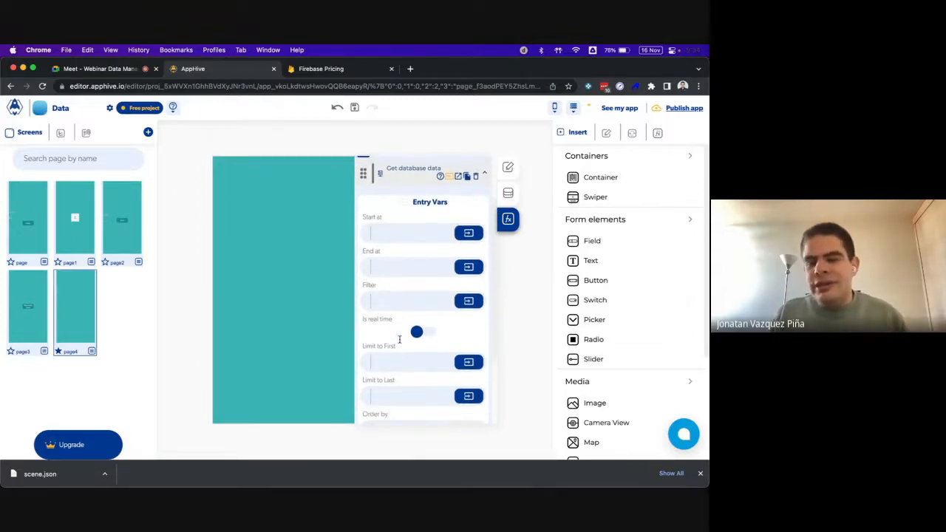
pyautogui.scroll(-1, 399, 339)
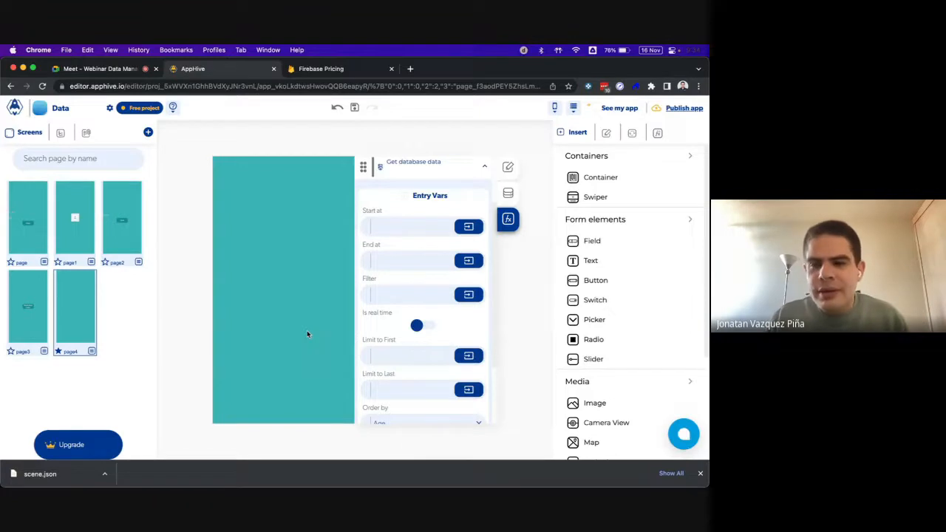
pyautogui.scroll(-5, 374, 362)
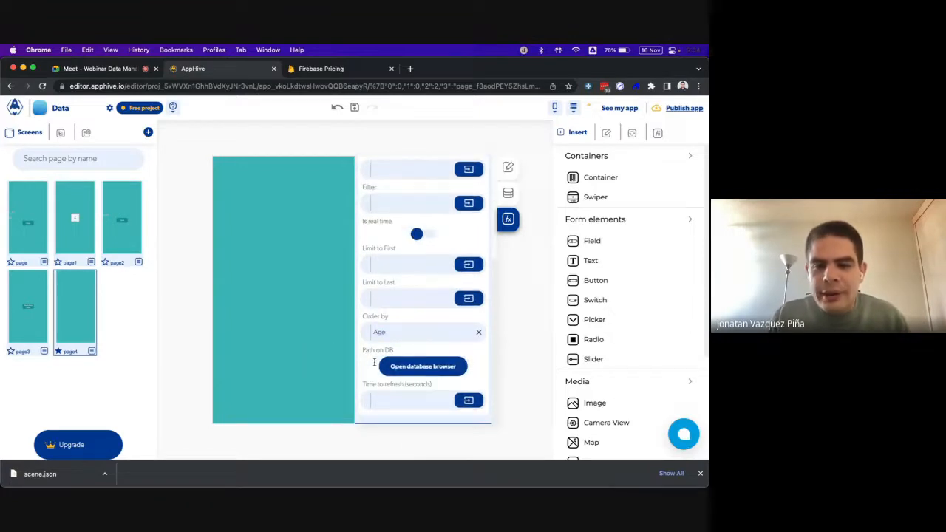
pyautogui.scroll(4, 394, 353)
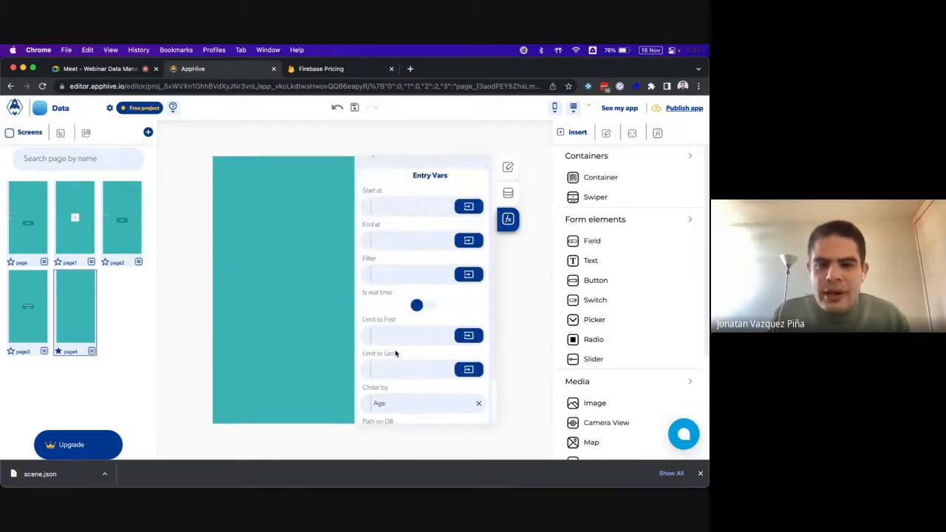
pyautogui.scroll(-4, 395, 353)
pyautogui.click(478, 332)
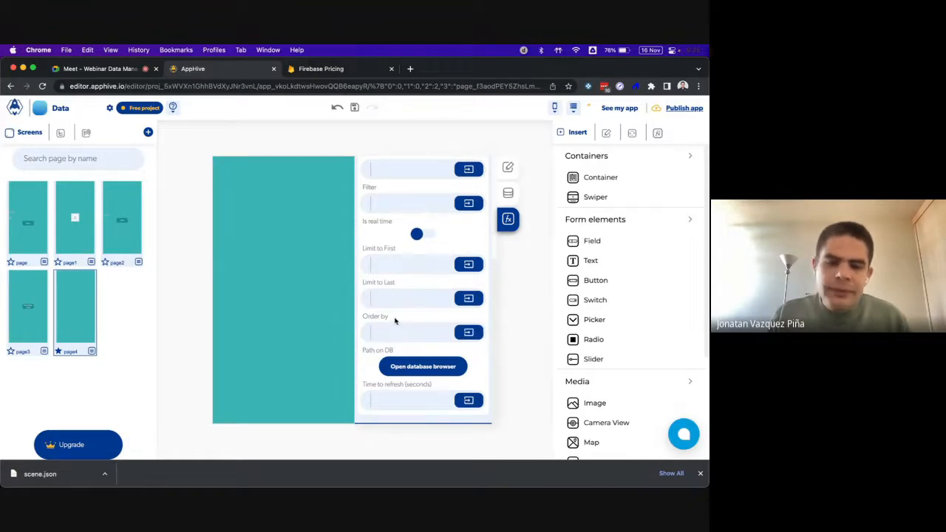
# Check the database path set for the Get database data function in the cloud database editor and close it
pyautogui.scroll(6, 399, 303)
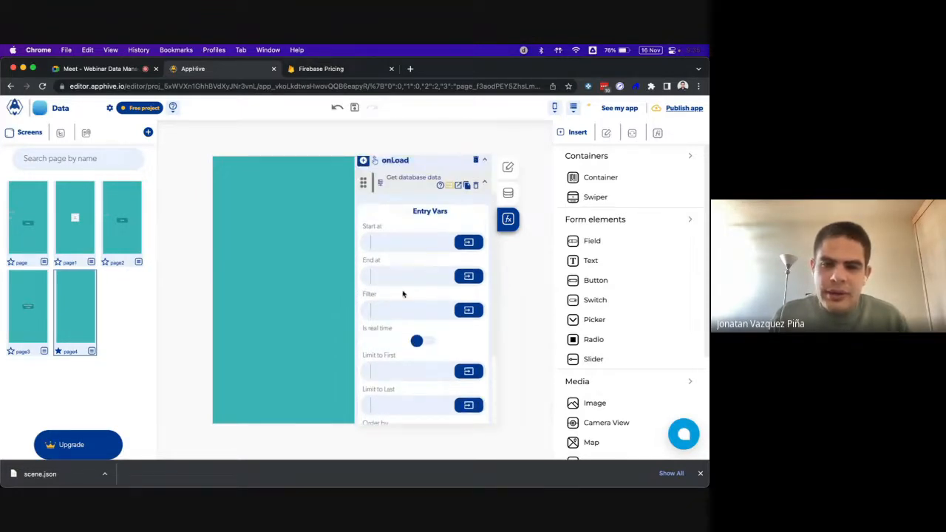
pyautogui.scroll(-5, 403, 294)
pyautogui.click(405, 367)
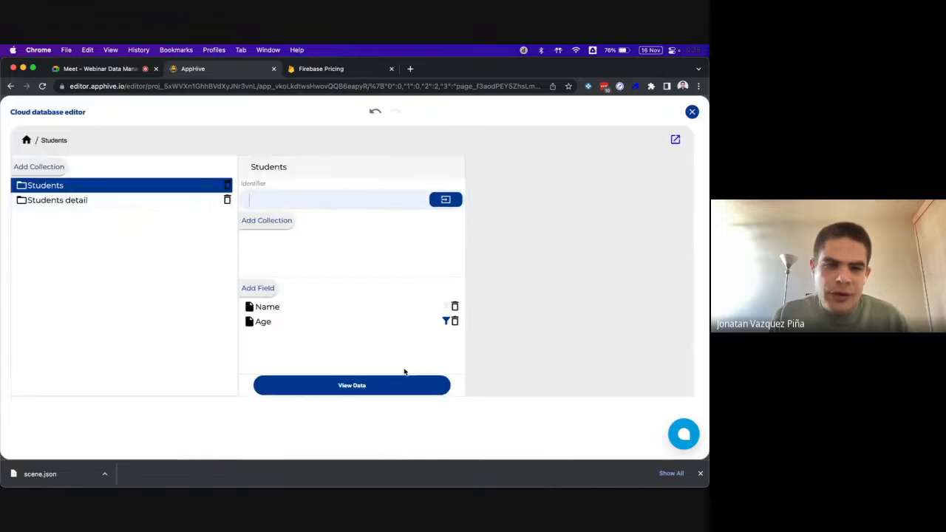
pyautogui.click(692, 113)
# Add an Add collections to UI function to the End callback of Get database data
pyautogui.scroll(5, 458, 192)
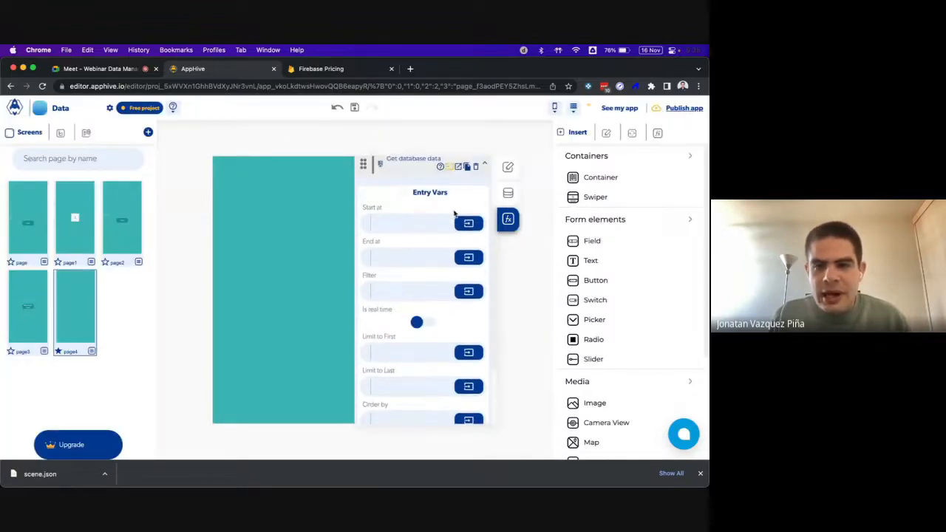
pyautogui.click(459, 185)
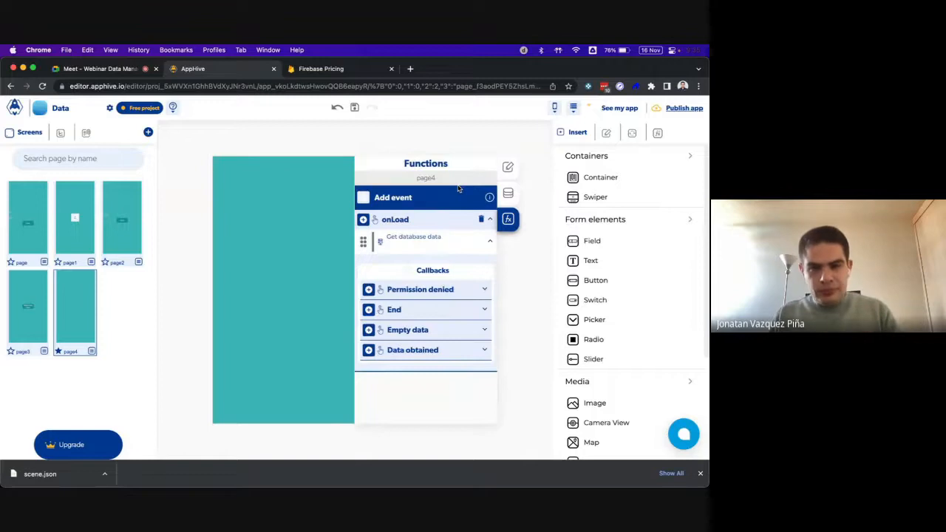
pyautogui.click(368, 311)
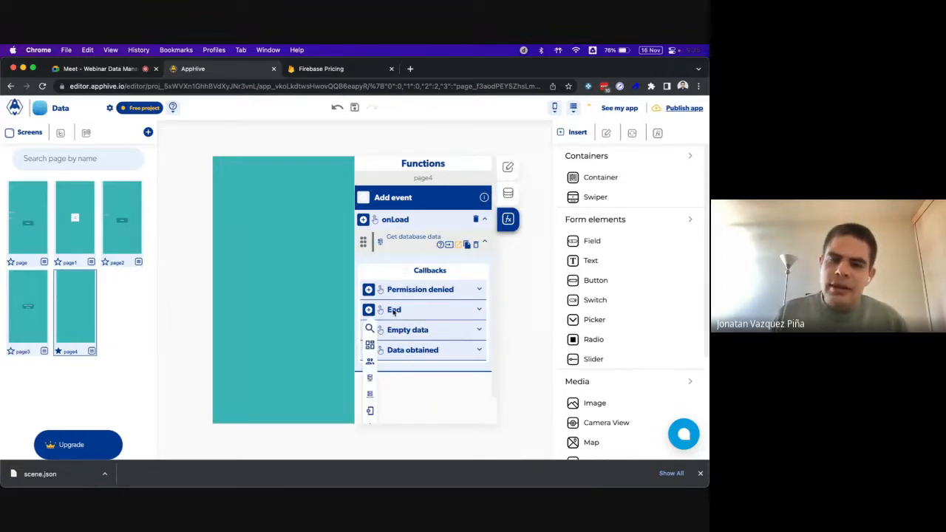
pyautogui.click(369, 311)
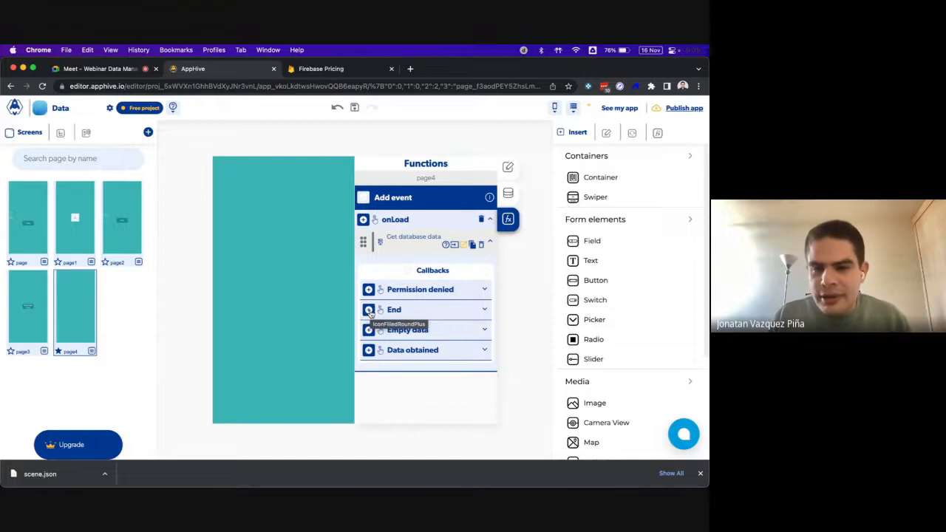
pyautogui.click(369, 310)
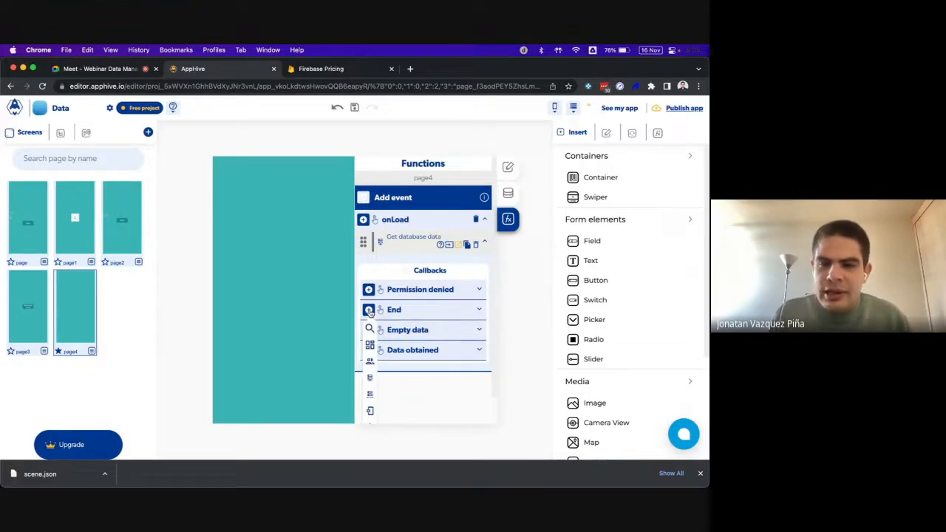
pyautogui.scroll(-1, 369, 313)
pyautogui.moveTo(371, 317)
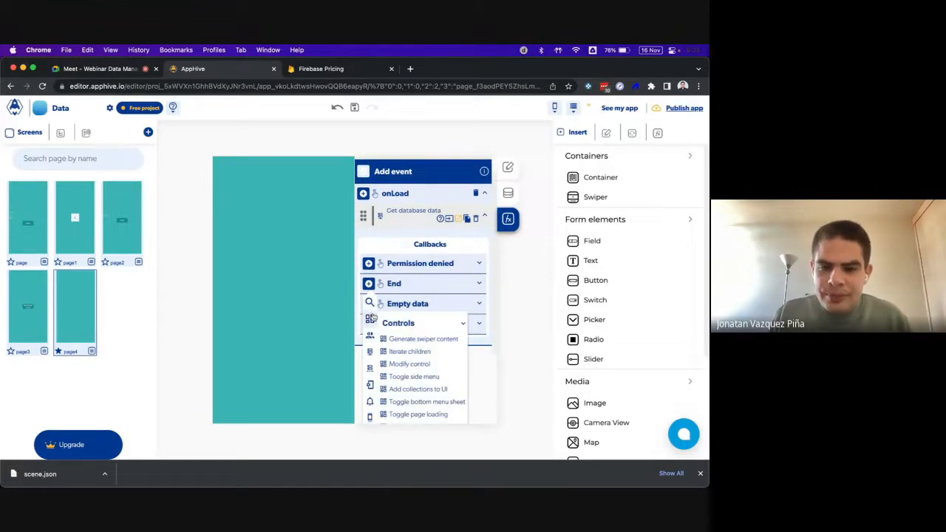
pyautogui.click(414, 389)
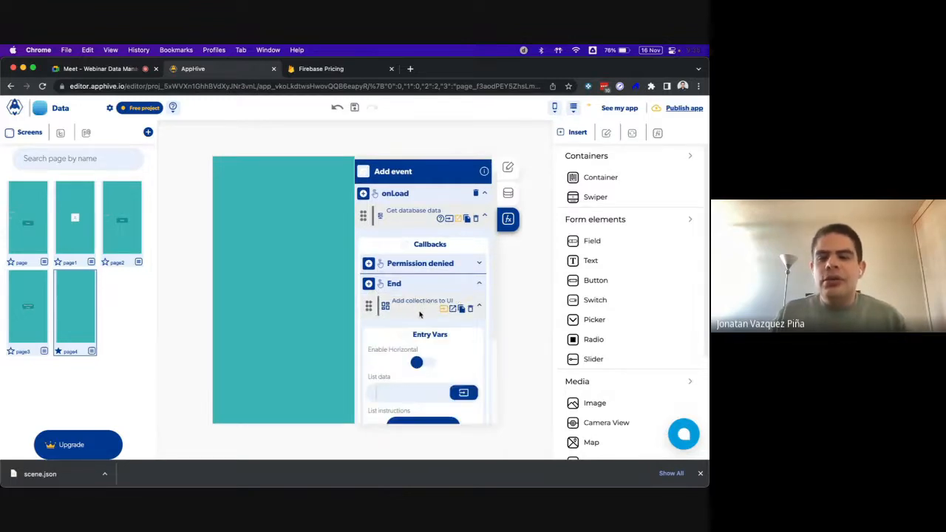
# Insert a container on page4 and nest a second container inside it, making the inner one slightly taller
pyautogui.scroll(-2, 411, 329)
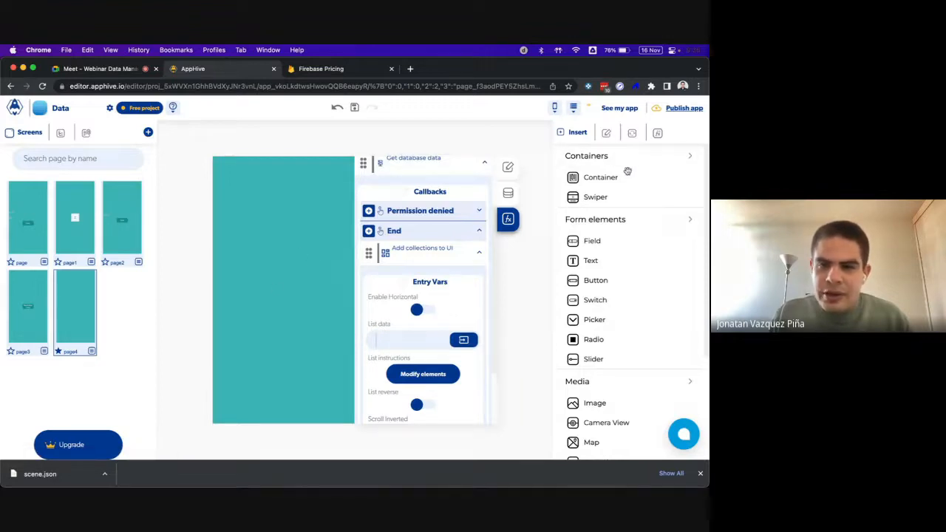
pyautogui.moveTo(627, 171); pyautogui.dragTo(277, 396)
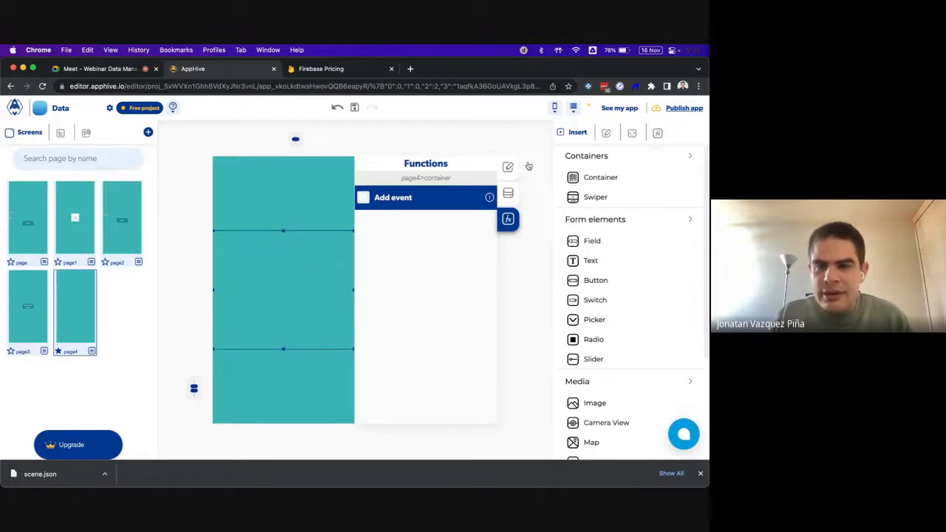
pyautogui.moveTo(608, 183); pyautogui.dragTo(288, 300)
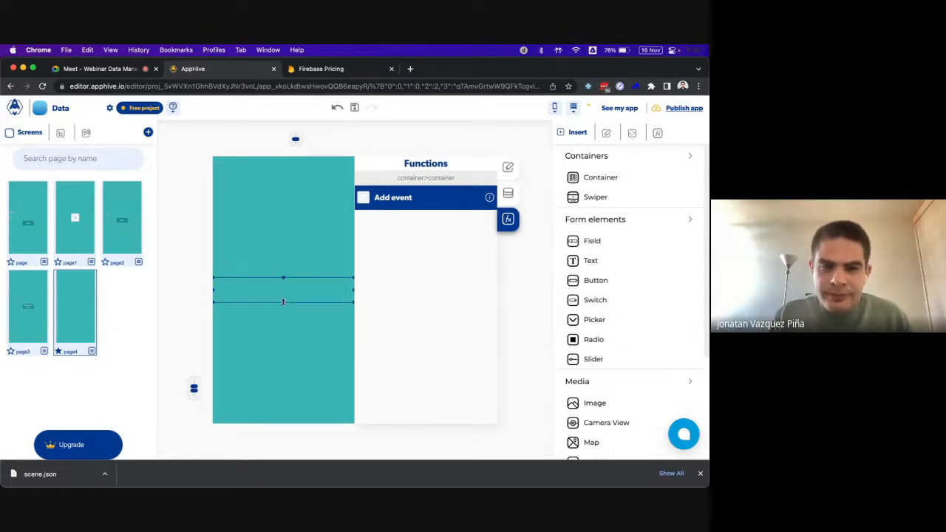
pyautogui.moveTo(283, 302); pyautogui.dragTo(280, 308)
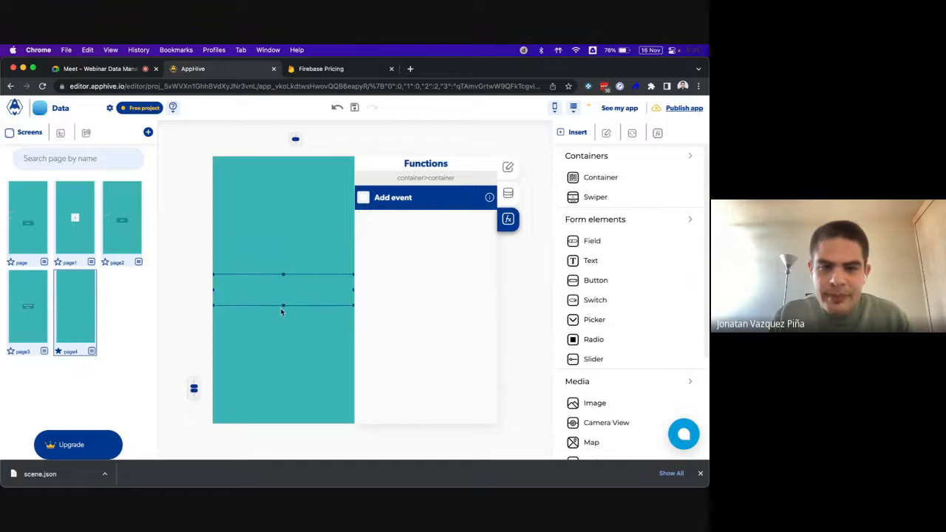
# Split the inner container into two equal columns with a 50,50 layout
pyautogui.click(509, 195)
pyautogui.scroll(-3, 425, 319)
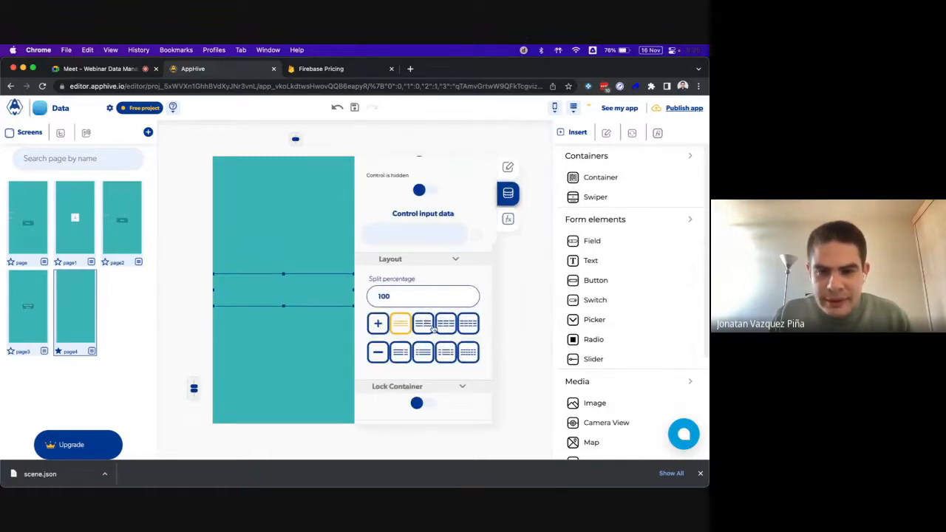
pyautogui.click(426, 330)
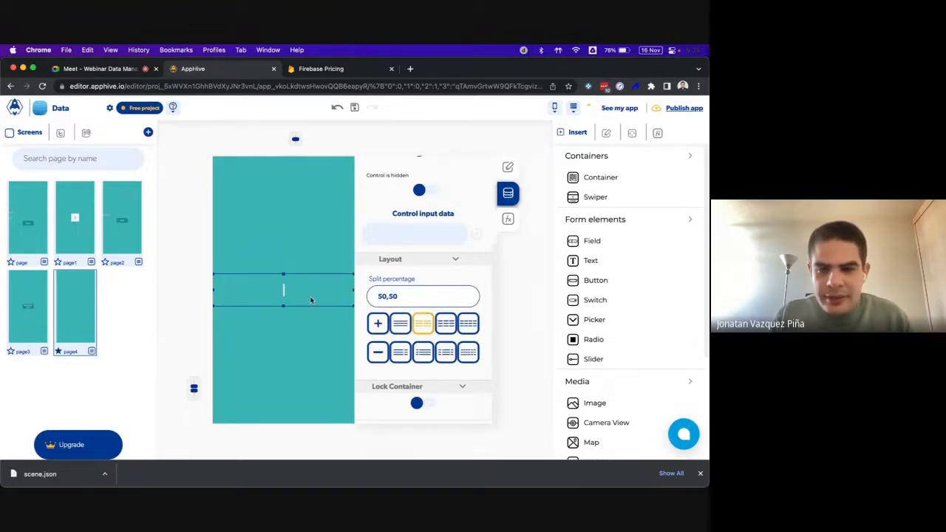
# Add a text reading "Name" in the inner container's first column and one reading "Age" in the second
pyautogui.moveTo(627, 264); pyautogui.dragTo(270, 289)
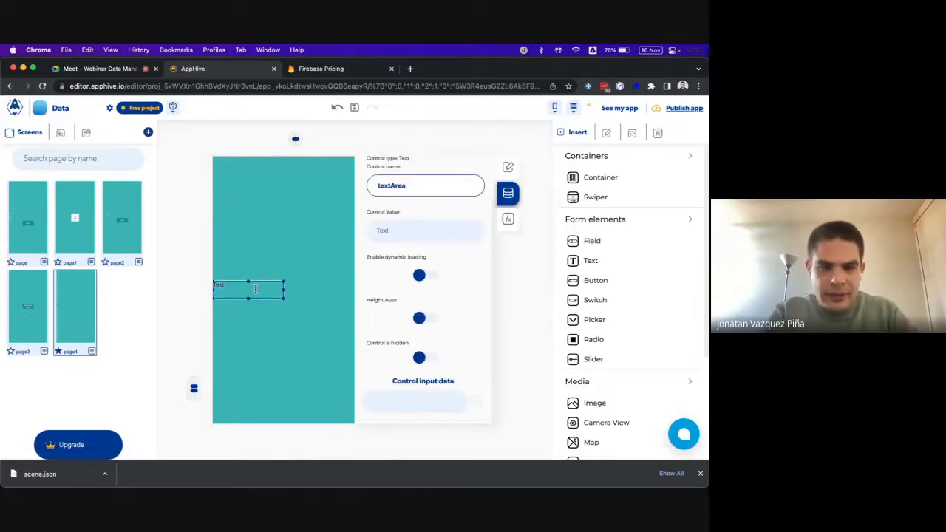
pyautogui.click(314, 290)
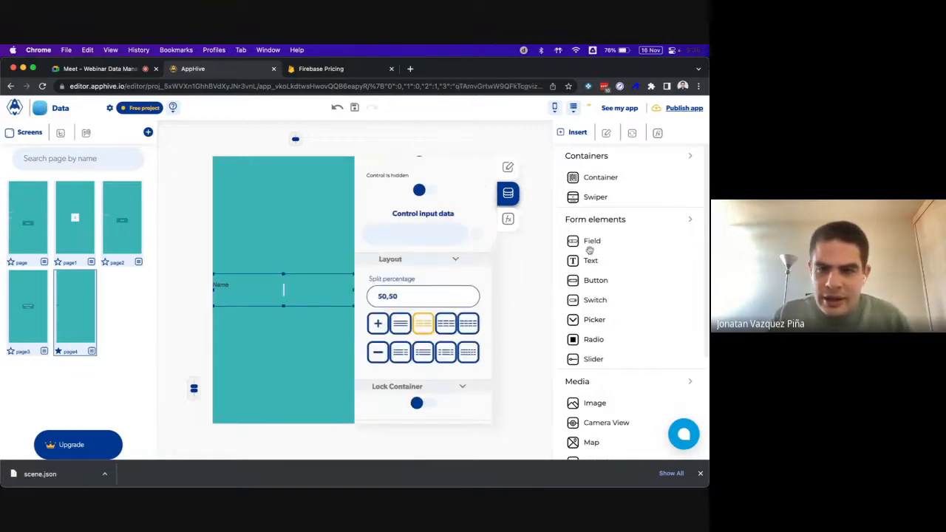
pyautogui.click(292, 290)
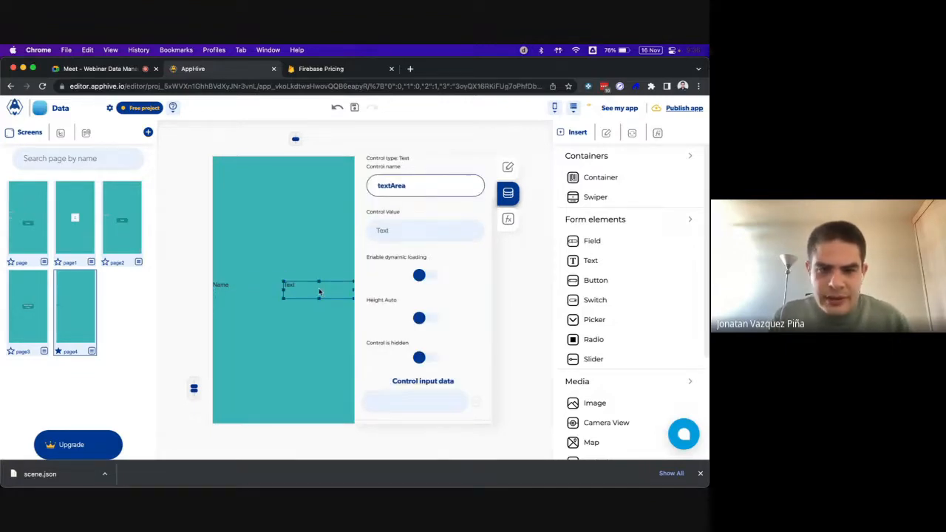
pyautogui.doubleClick(319, 292)
pyautogui.write('Age')
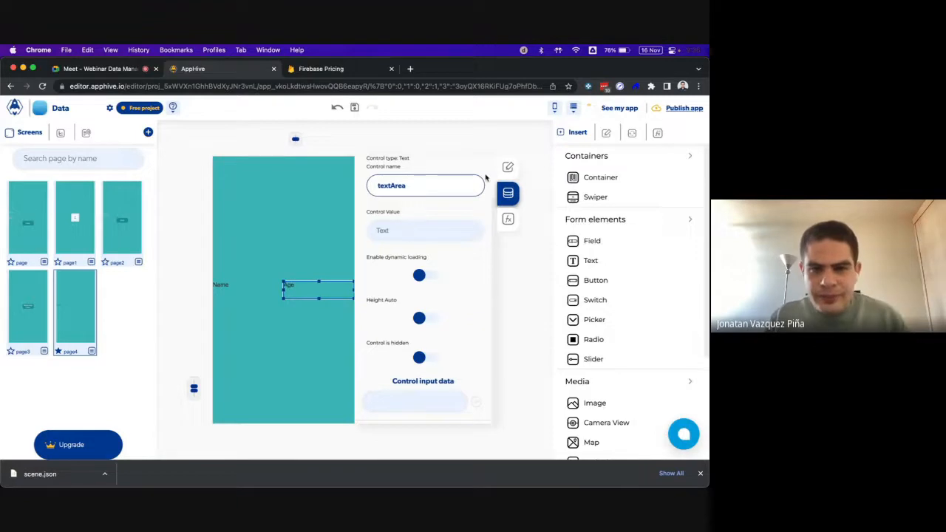
# Enlarge and centre the Age text, and make the Name text size 21 and bold
pyautogui.click(507, 167)
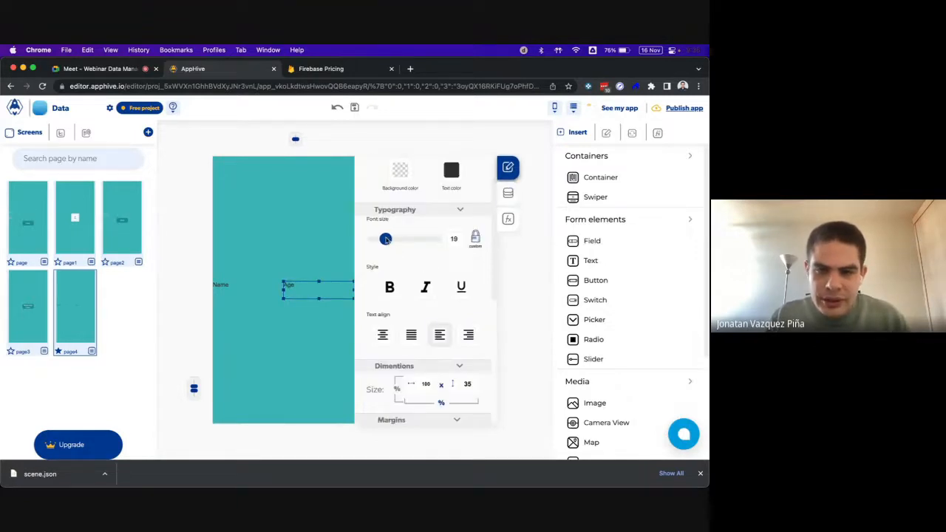
pyautogui.moveTo(385, 239)
pyautogui.mouseDown()
pyautogui.moveTo(377, 239)
pyautogui.moveTo(387, 239)
pyautogui.mouseUp()
pyautogui.click(383, 335)
pyautogui.click(275, 290)
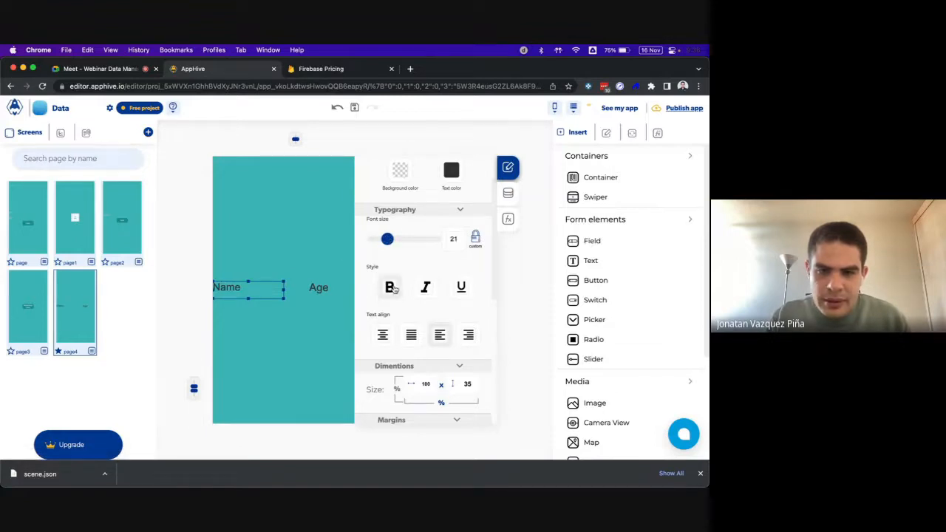
# Examine how the inner and outer containers are nested on page4 and which functions are attached to them
pyautogui.click(280, 301)
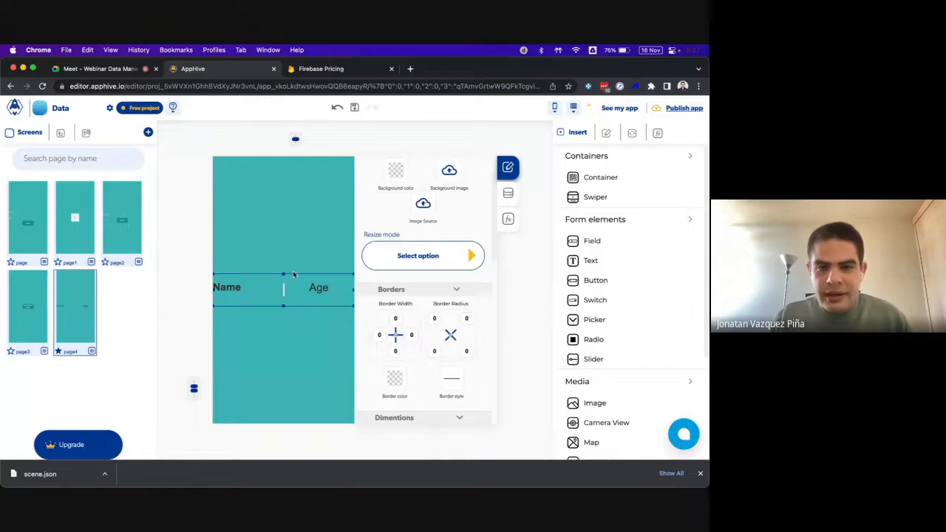
pyautogui.moveTo(294, 273); pyautogui.dragTo(294, 249)
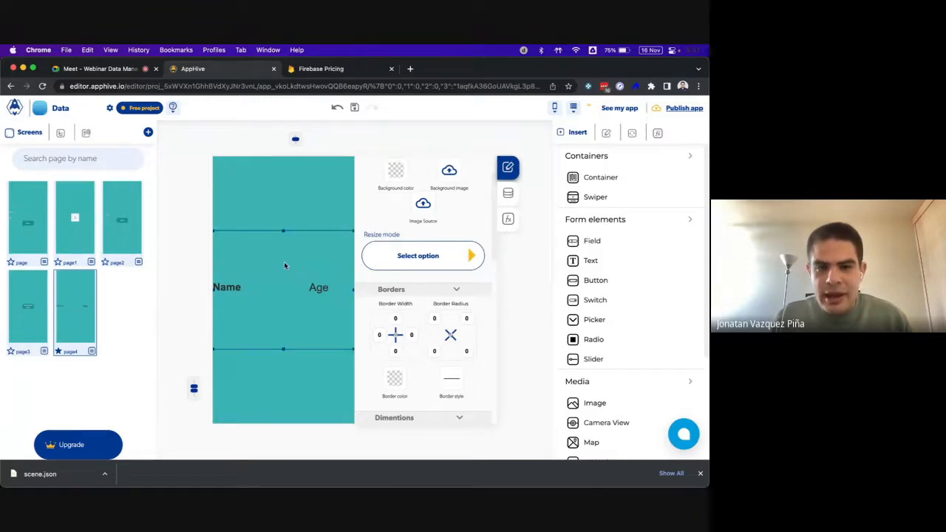
pyautogui.click(507, 219)
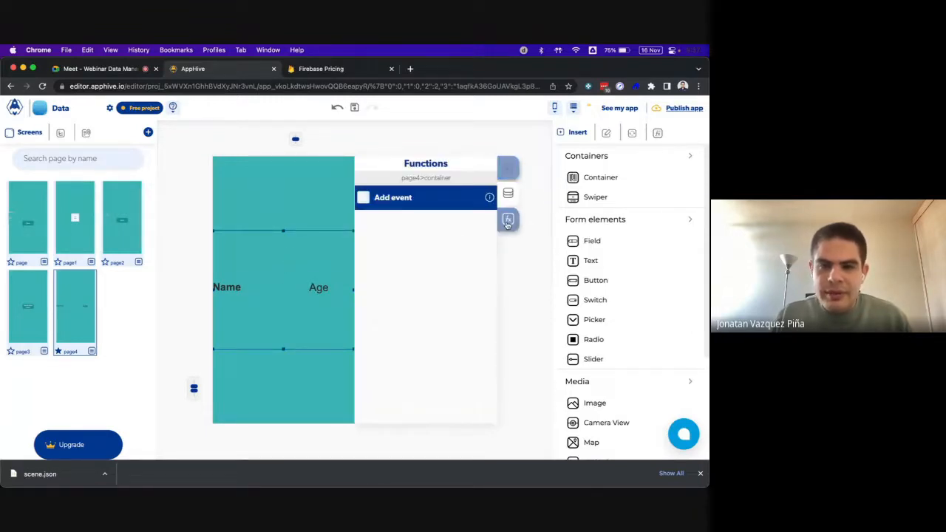
pyautogui.click(551, 223)
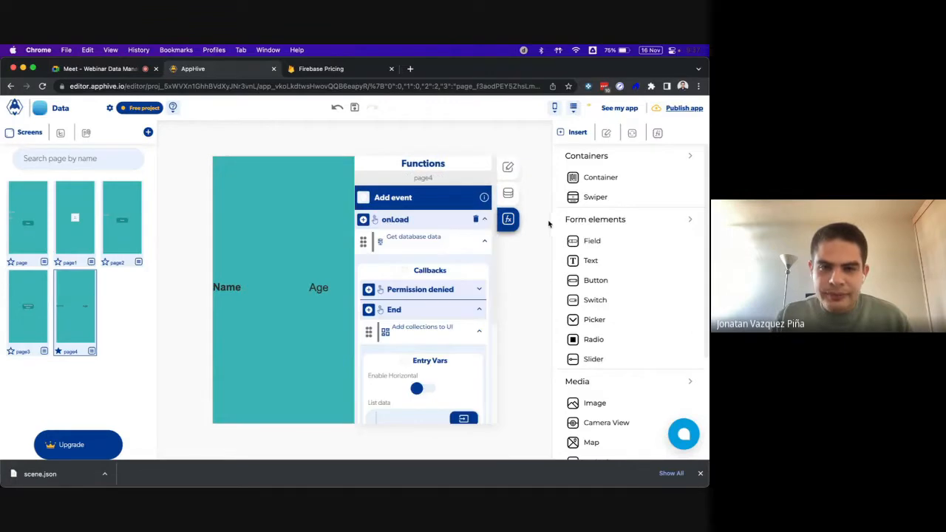
pyautogui.click(250, 331)
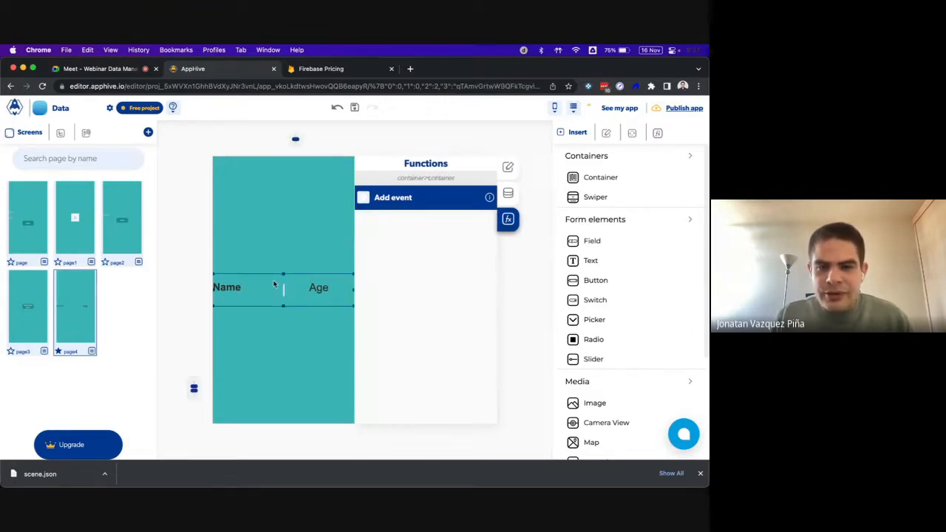
# Set the List data of page4's Add collections to UI function to the Get database data output
pyautogui.click(530, 281)
pyautogui.scroll(-2, 406, 304)
pyautogui.scroll(-1, 407, 305)
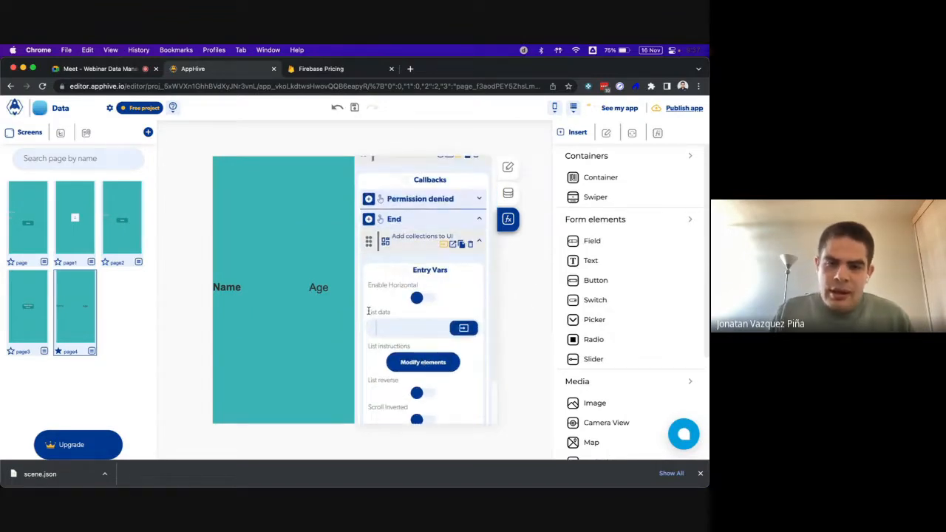
pyautogui.moveTo(371, 284); pyautogui.dragTo(411, 285)
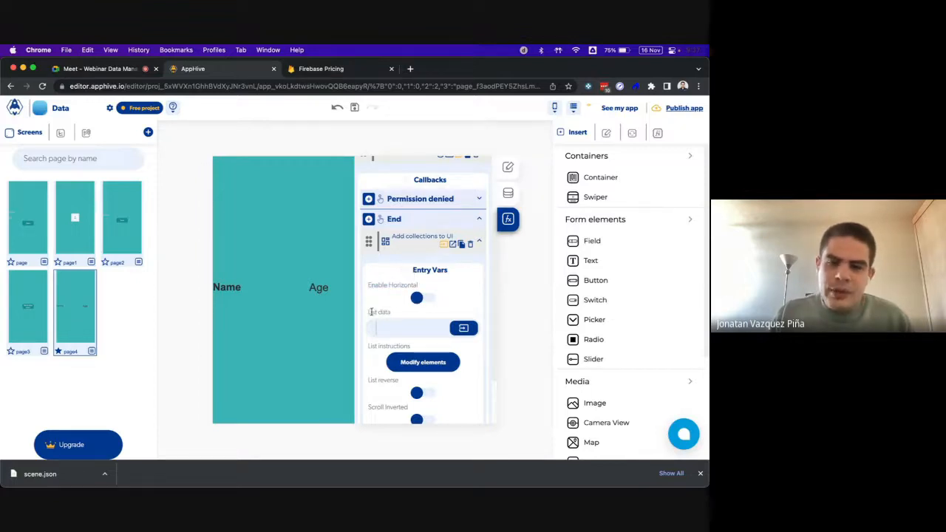
pyautogui.moveTo(369, 312); pyautogui.dragTo(387, 312)
pyautogui.click(403, 318)
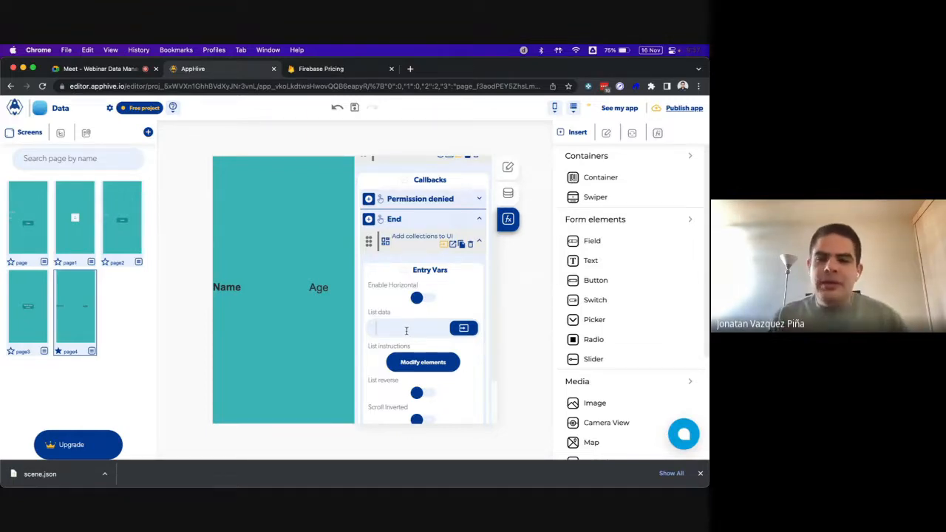
pyautogui.click(461, 330)
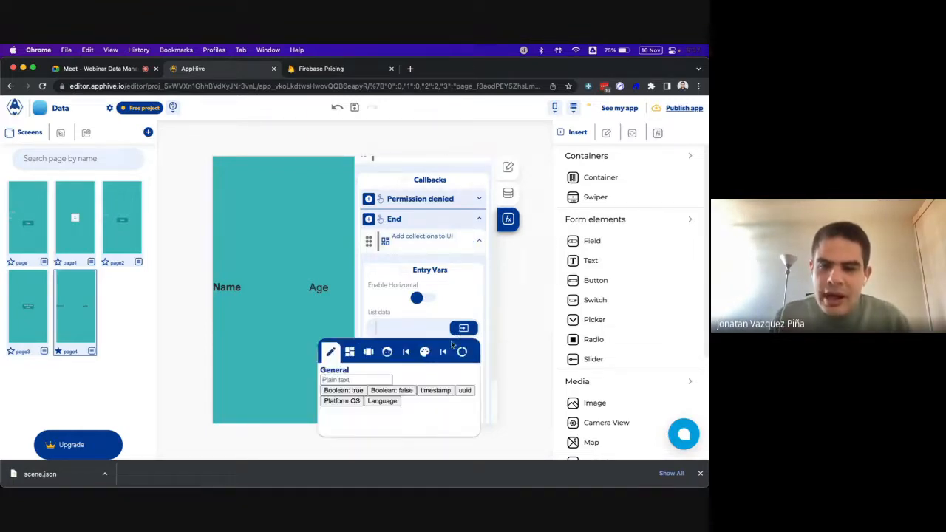
pyautogui.click(446, 353)
pyautogui.click(428, 389)
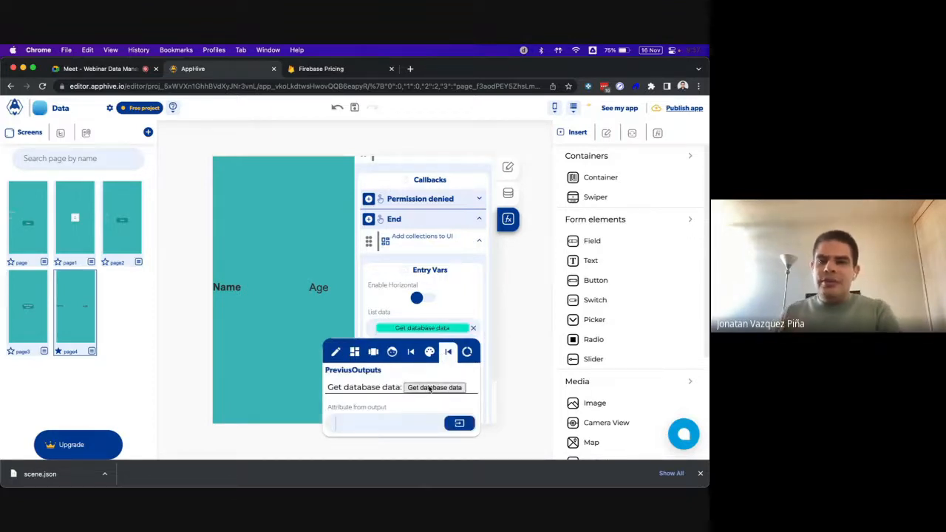
pyautogui.click(446, 321)
# Review the list reverse and scroll inverted options and preview the list's item layout in the element editor
pyautogui.scroll(-1, 446, 321)
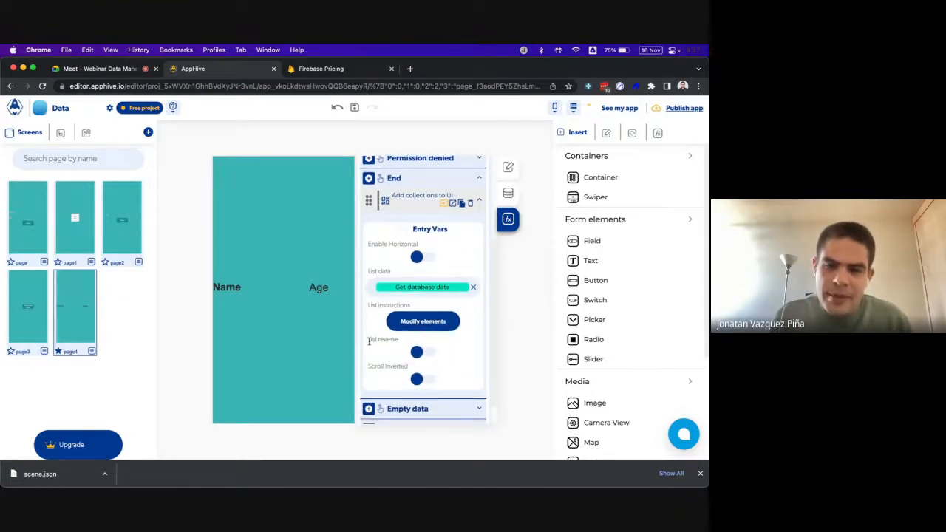
pyautogui.moveTo(370, 339); pyautogui.dragTo(393, 367)
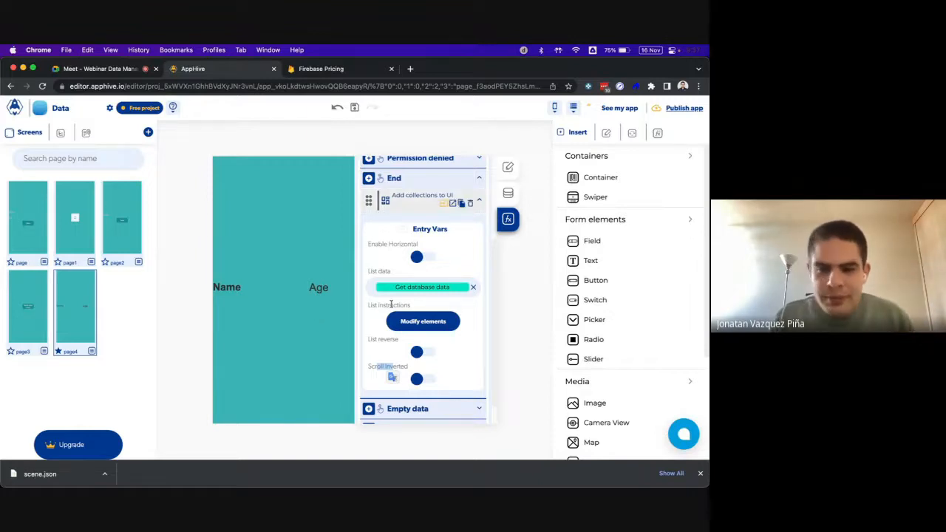
pyautogui.click(448, 325)
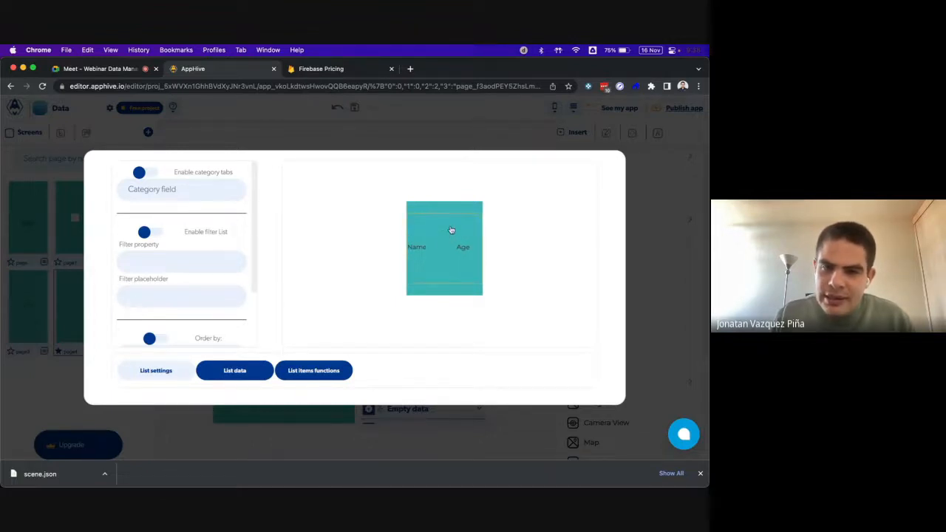
pyautogui.click(476, 144)
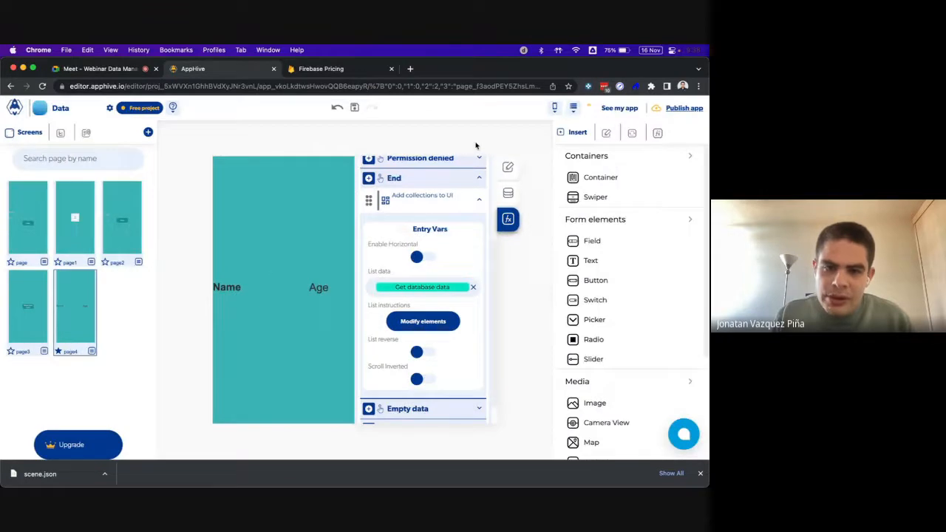
# Try adding a button below the Name and Age row in the outer container and check the list's element editor
pyautogui.click(267, 264)
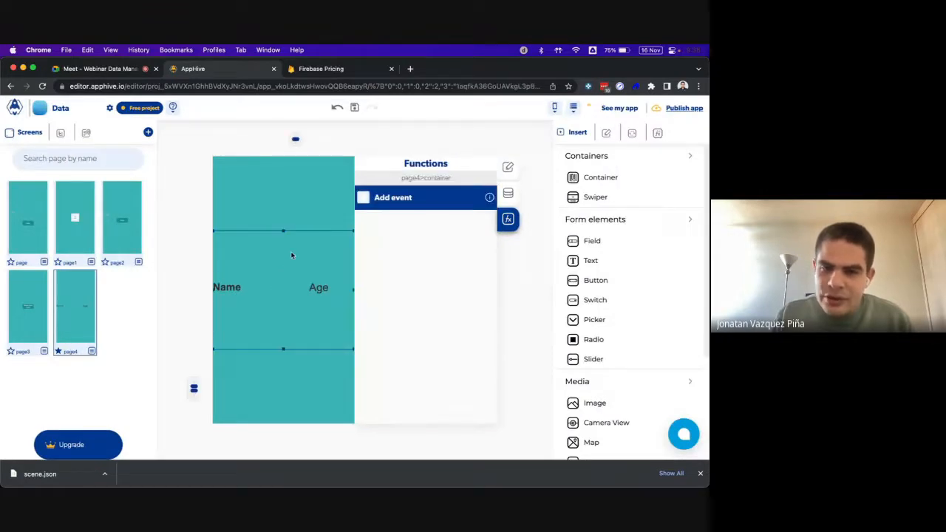
pyautogui.moveTo(603, 281); pyautogui.dragTo(306, 333)
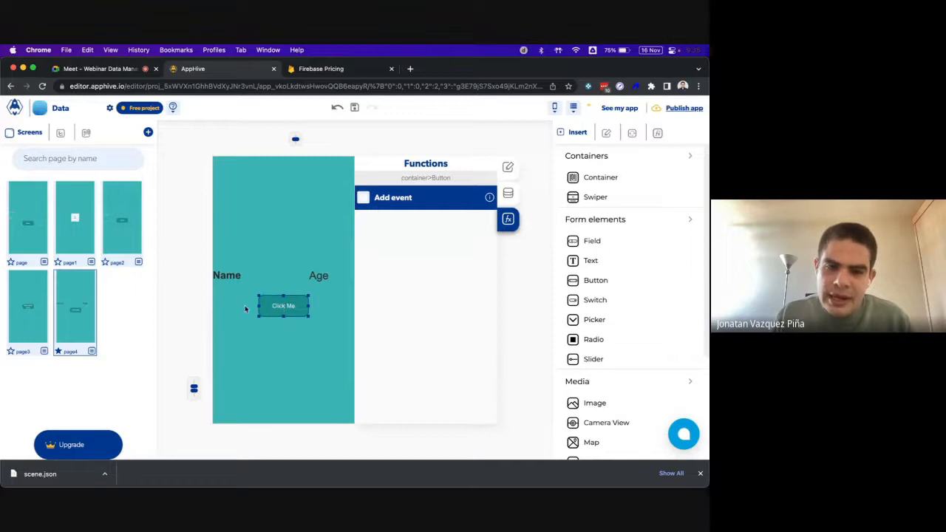
pyautogui.click(259, 262)
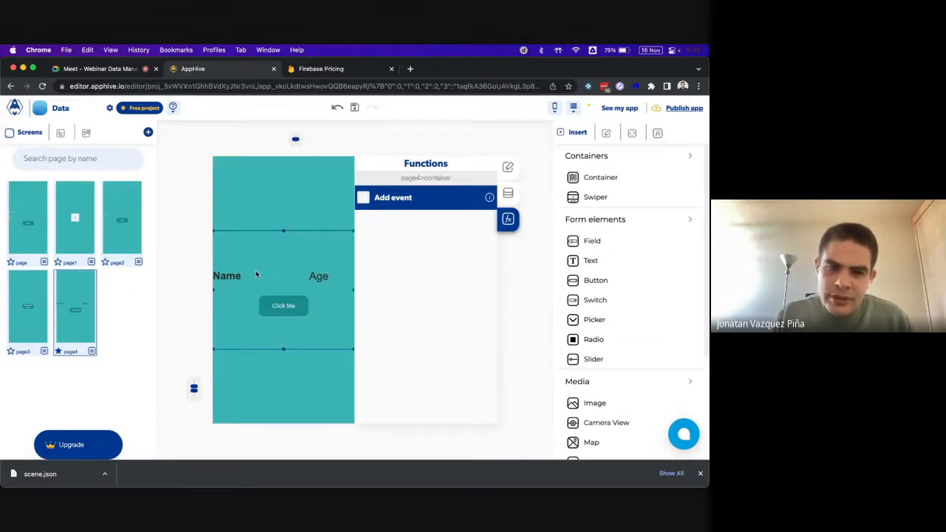
pyautogui.click(270, 268)
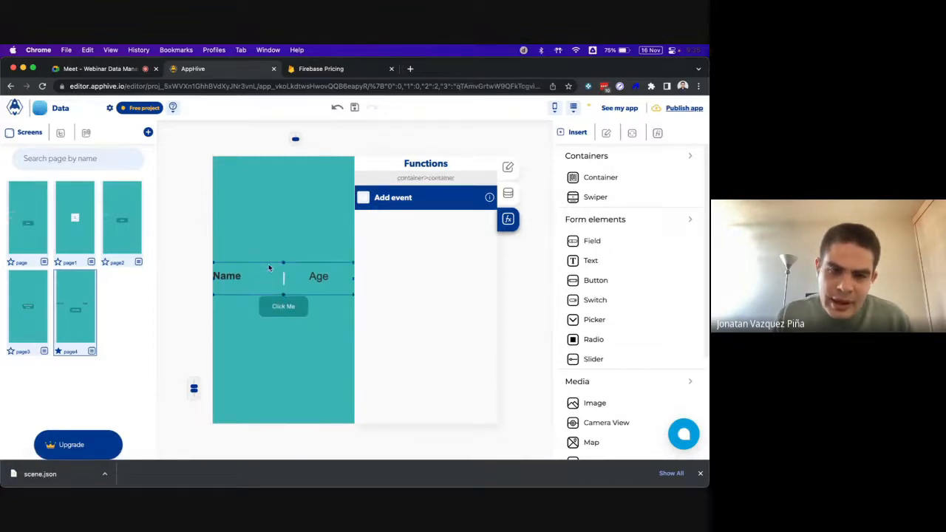
pyautogui.click(267, 308)
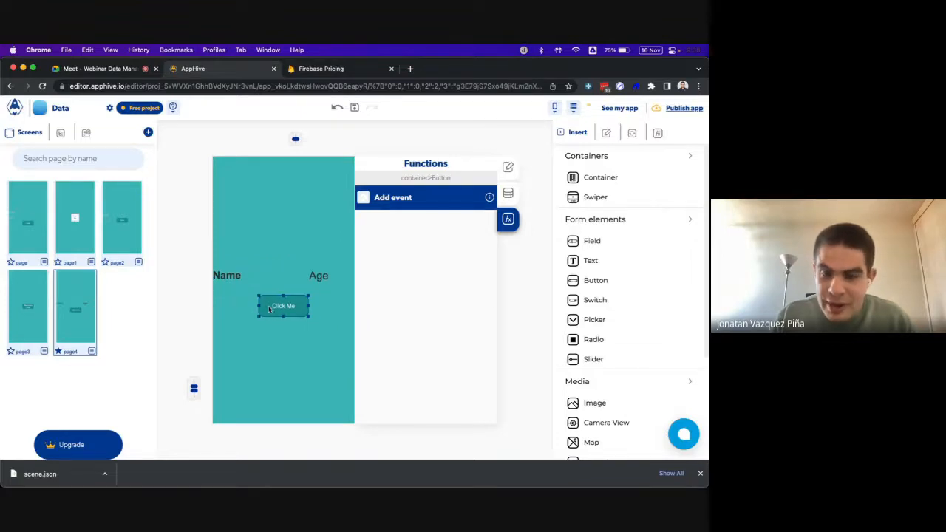
pyautogui.click(544, 302)
pyautogui.scroll(-2, 409, 361)
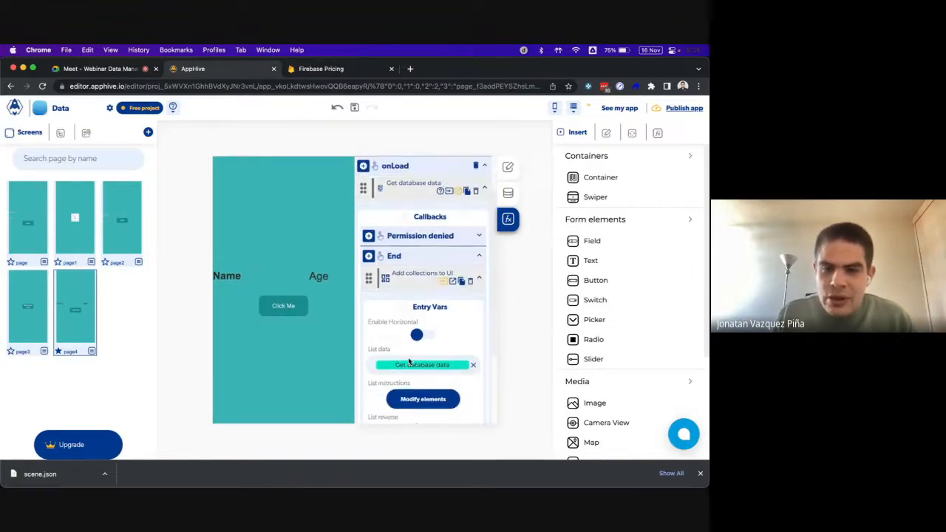
pyautogui.click(413, 399)
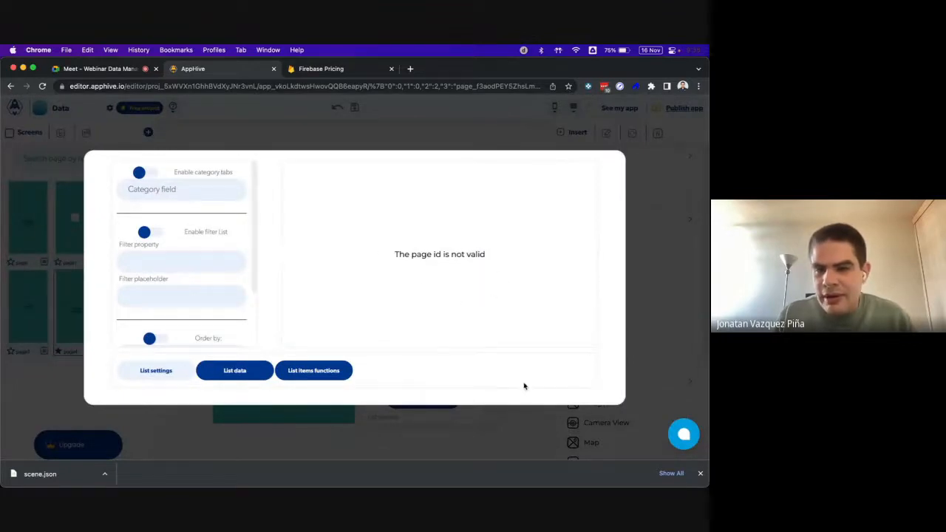
pyautogui.click(509, 438)
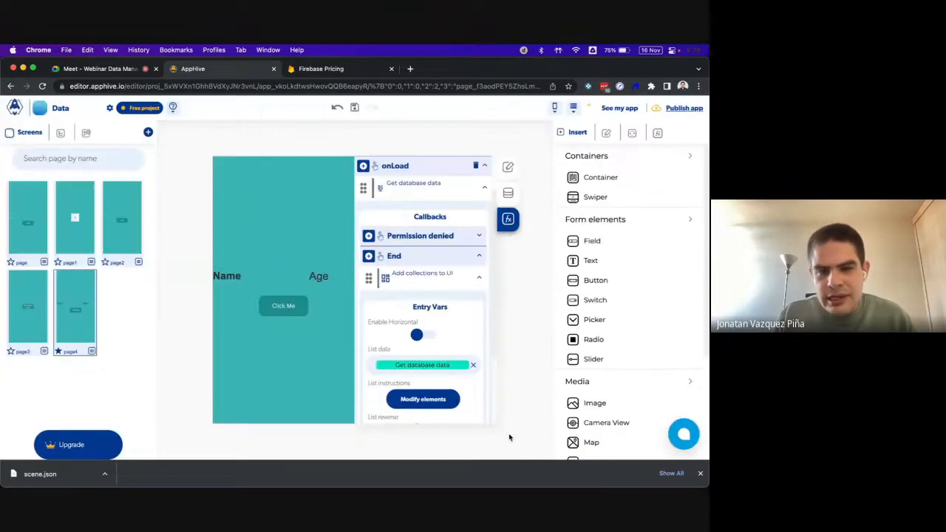
# Delete the Click Me button from the outer container
pyautogui.click(281, 304)
pyautogui.press('Delete')
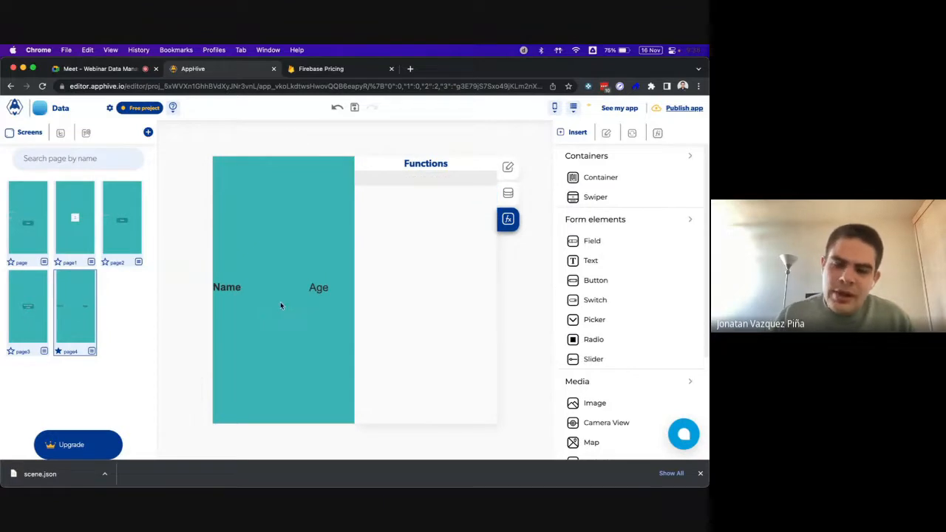
pyautogui.click(277, 303)
pyautogui.click(275, 295)
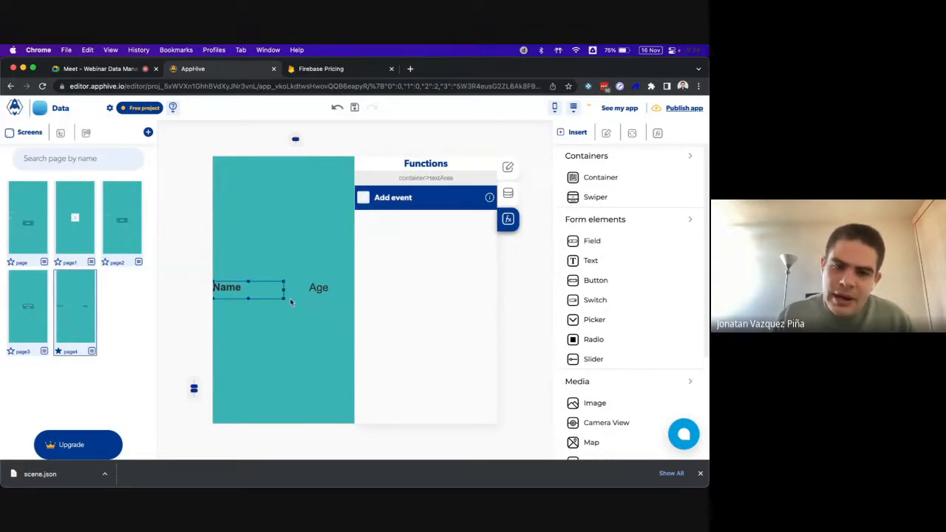
pyautogui.click(290, 303)
# Open the element editor of Add collections to UI and review its category, filter, ordering and column settings
pyautogui.click(534, 308)
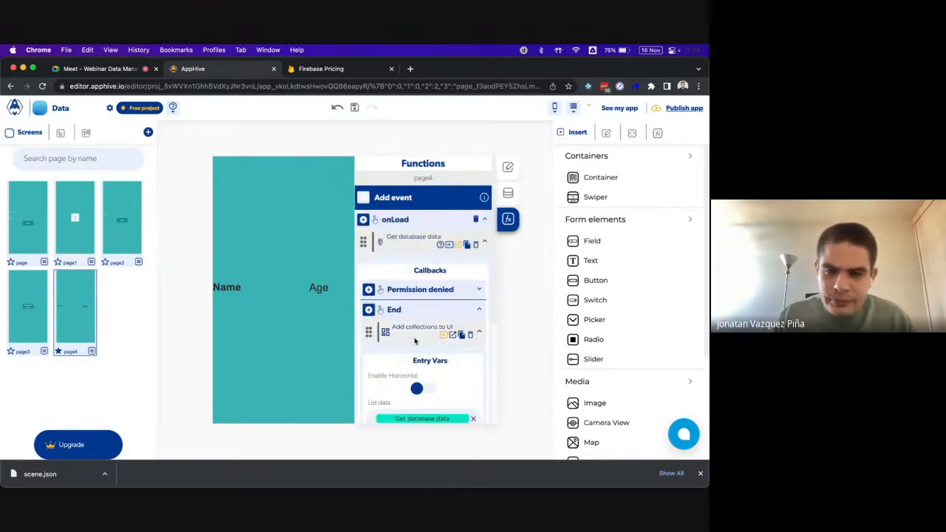
pyautogui.scroll(-3, 415, 340)
pyautogui.click(420, 357)
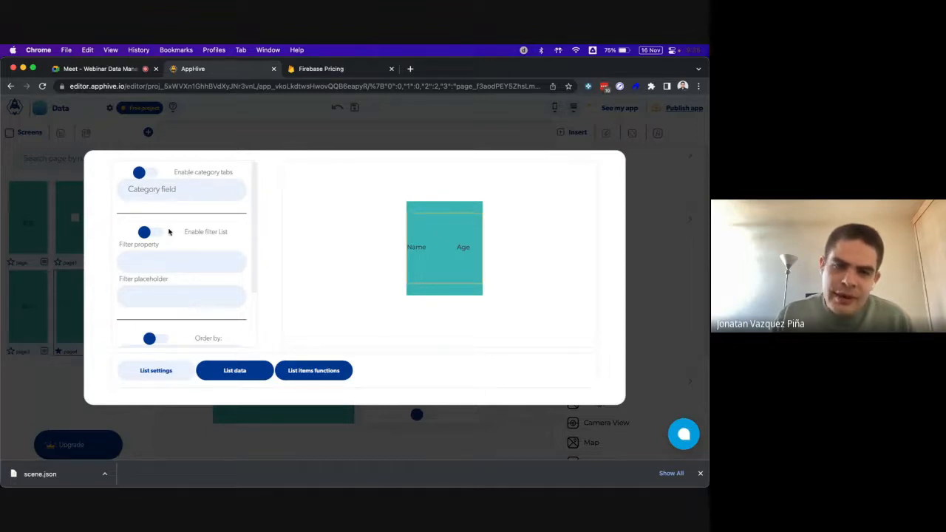
pyautogui.scroll(-2, 168, 232)
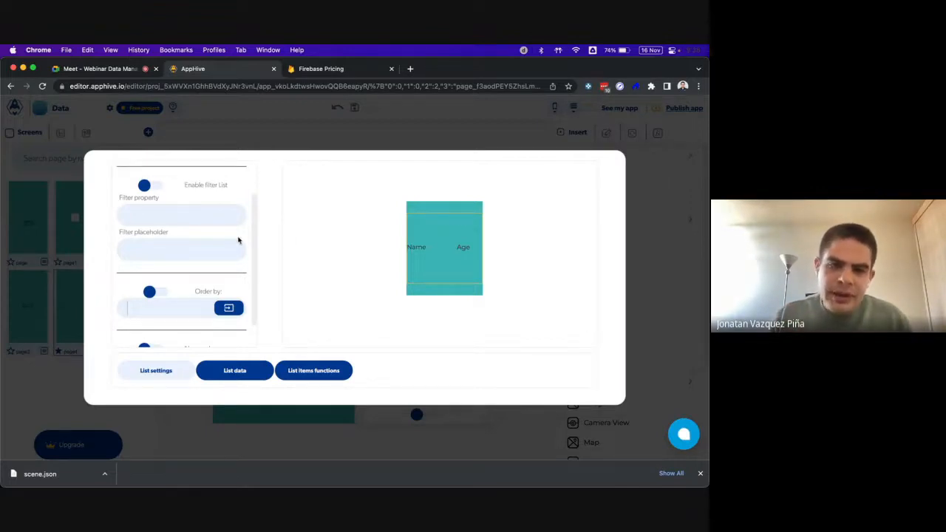
pyautogui.scroll(-2, 238, 240)
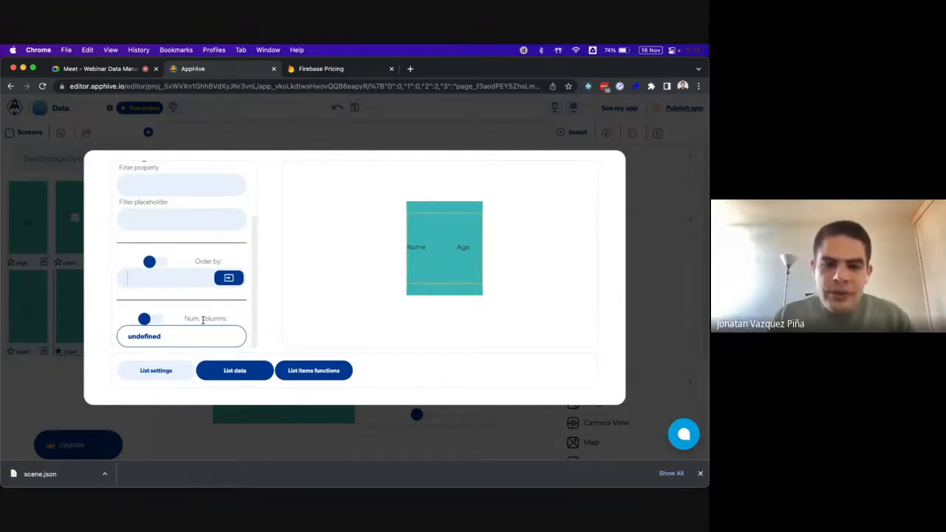
# Bind the Name label's text property in the list data to the list context attribute Name
pyautogui.click(236, 370)
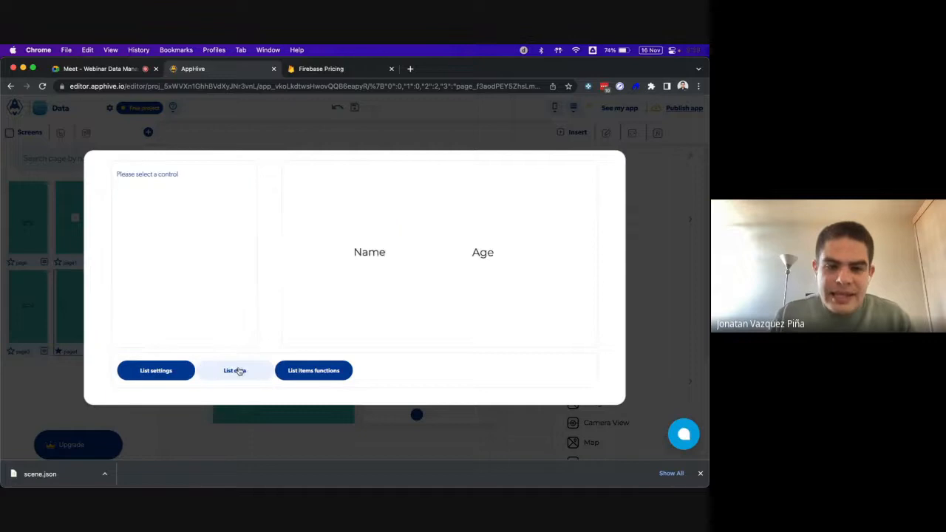
pyautogui.click(374, 256)
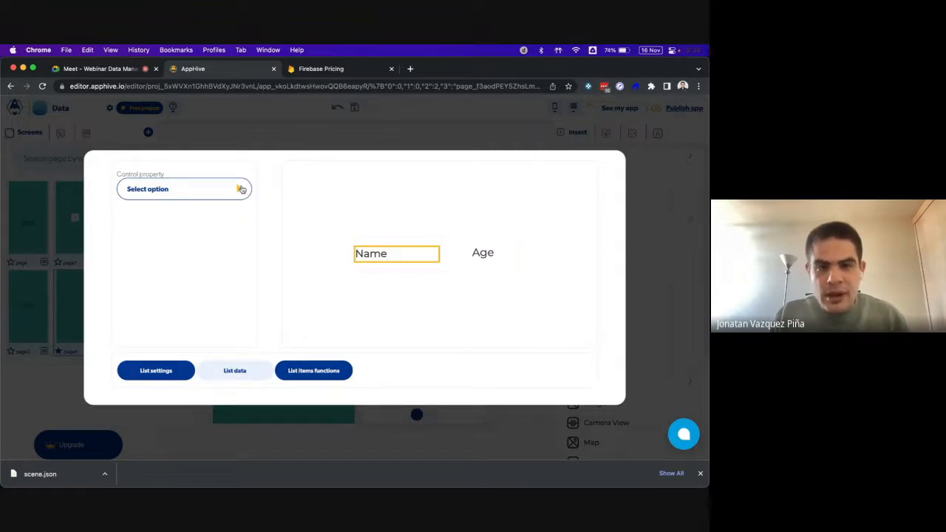
pyautogui.click(241, 190)
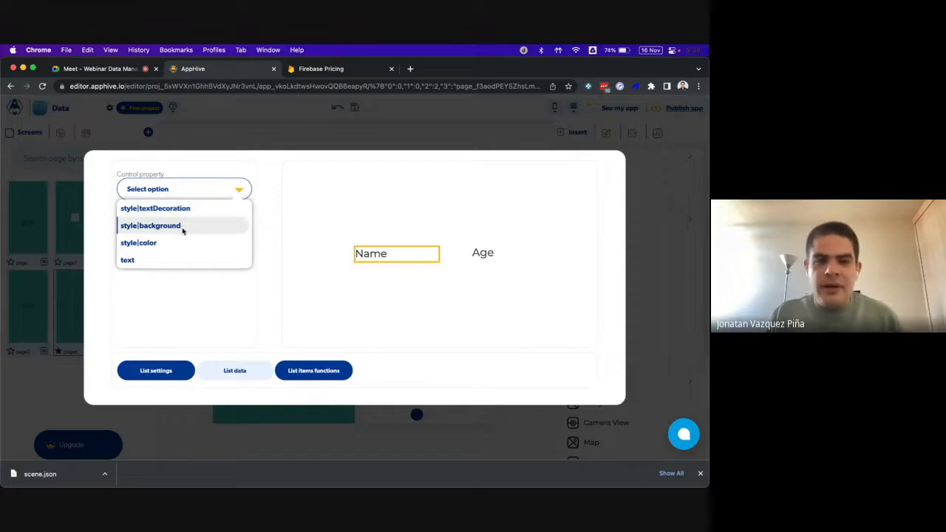
pyautogui.click(160, 259)
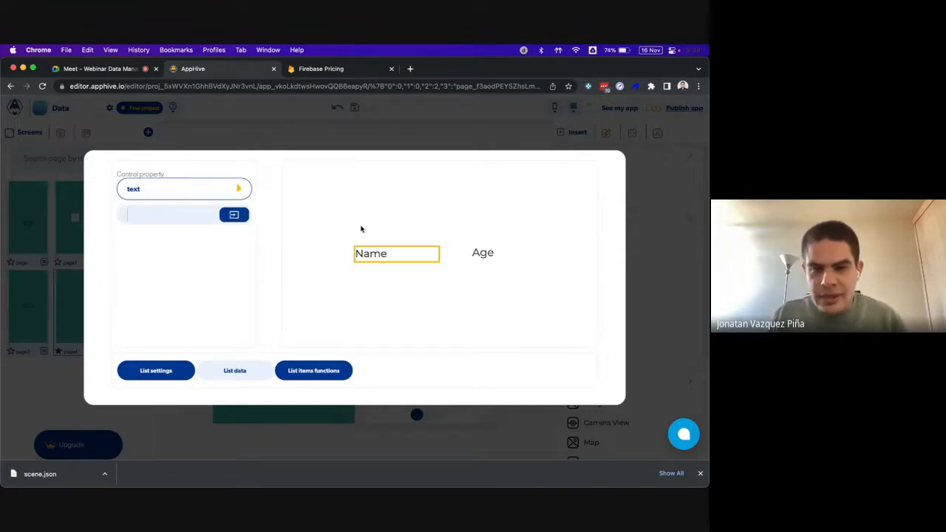
pyautogui.click(234, 214)
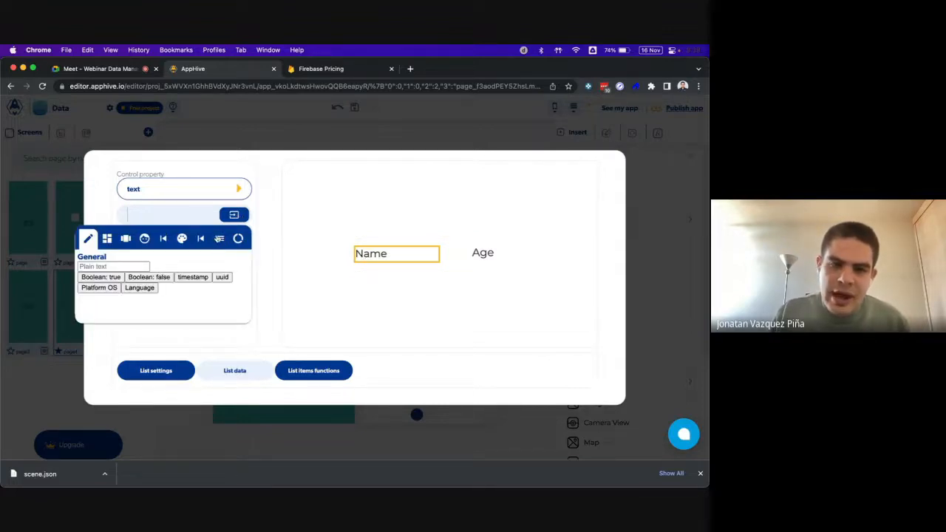
pyautogui.click(219, 240)
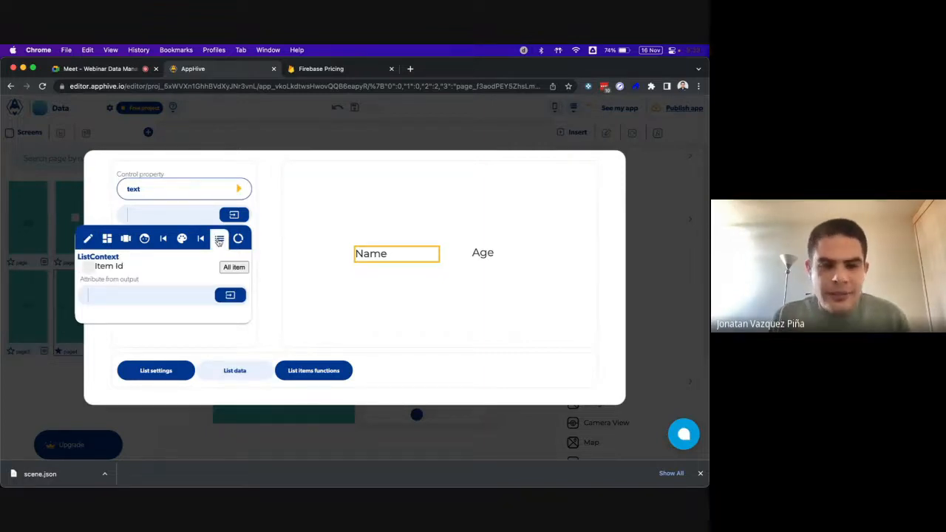
pyautogui.moveTo(87, 279); pyautogui.dragTo(137, 287)
pyautogui.click(150, 284)
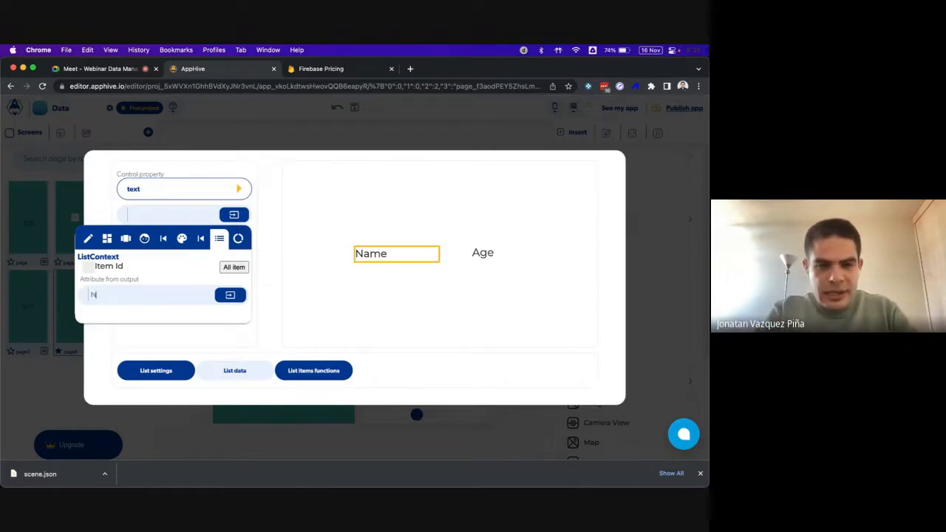
pyautogui.write('ame')
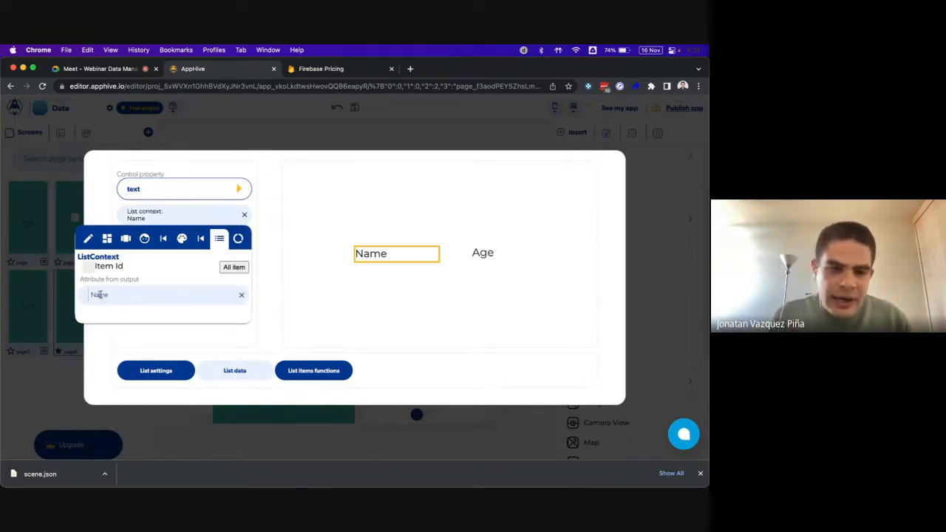
pyautogui.doubleClick(99, 295)
pyautogui.click(308, 140)
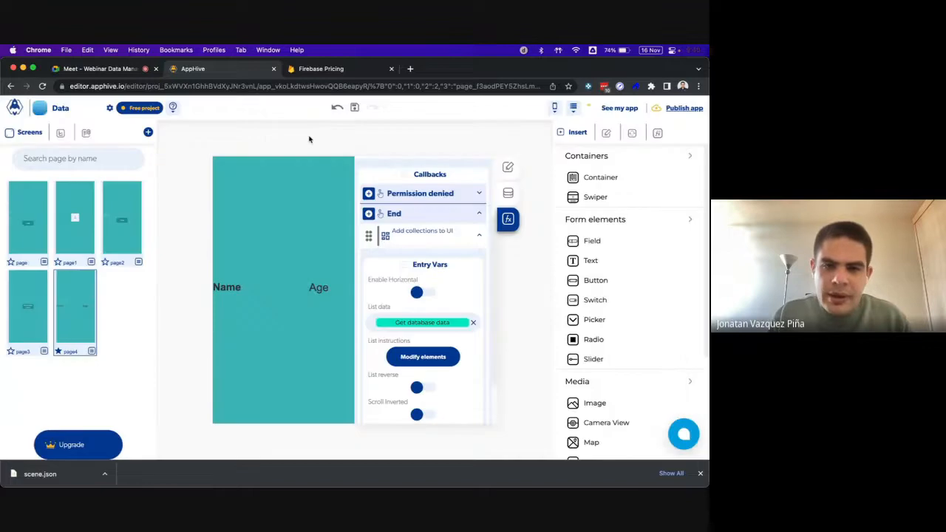
# Check the spelling of the Name field in the Students collection in the database browser
pyautogui.click(449, 246)
pyautogui.scroll(-2, 450, 249)
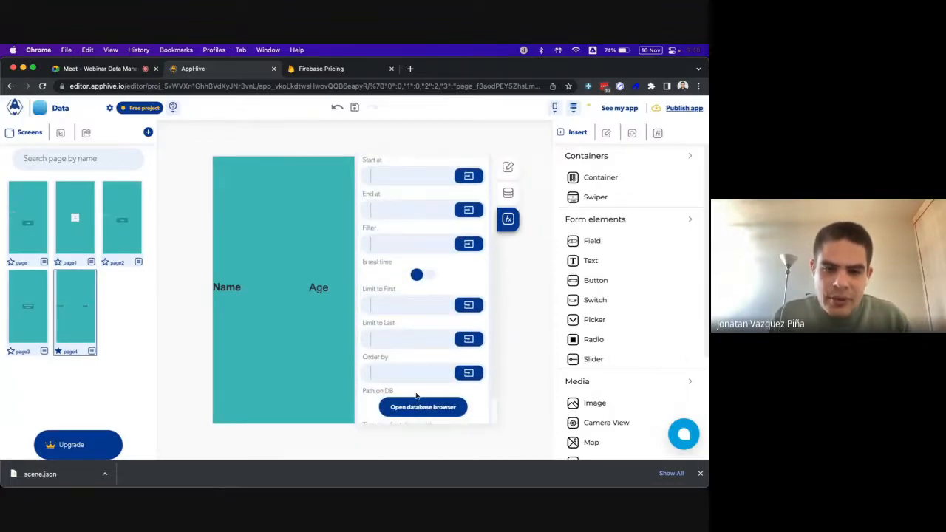
pyautogui.click(419, 405)
pyautogui.doubleClick(267, 307)
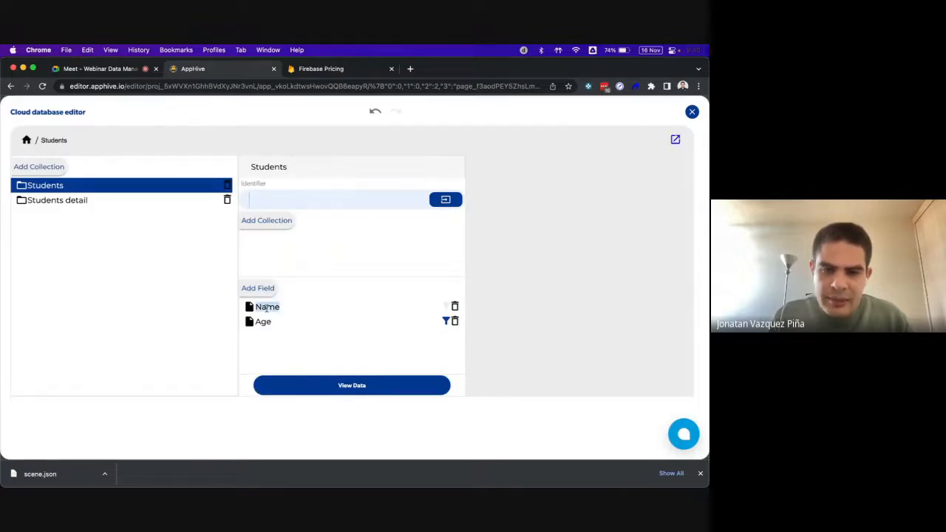
pyautogui.click(693, 112)
pyautogui.scroll(2, 446, 182)
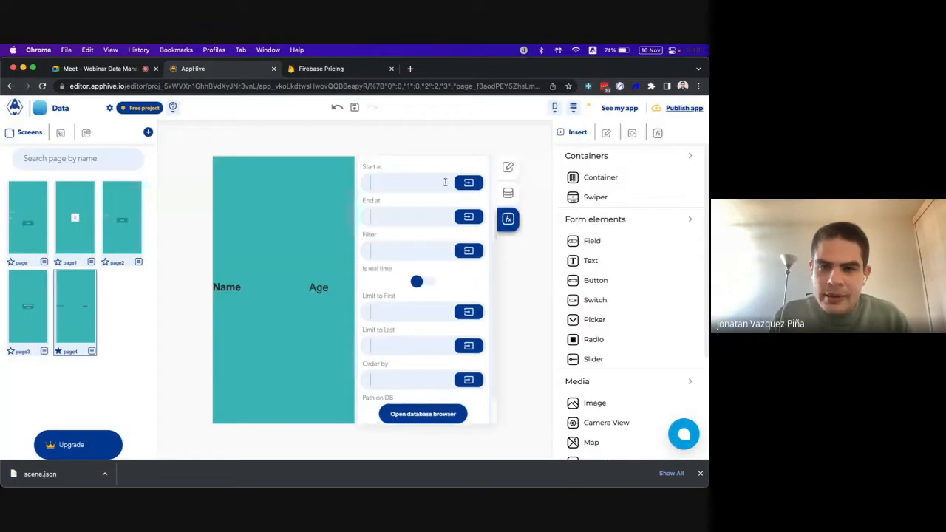
pyautogui.scroll(3, 447, 185)
pyautogui.scroll(-5, 428, 289)
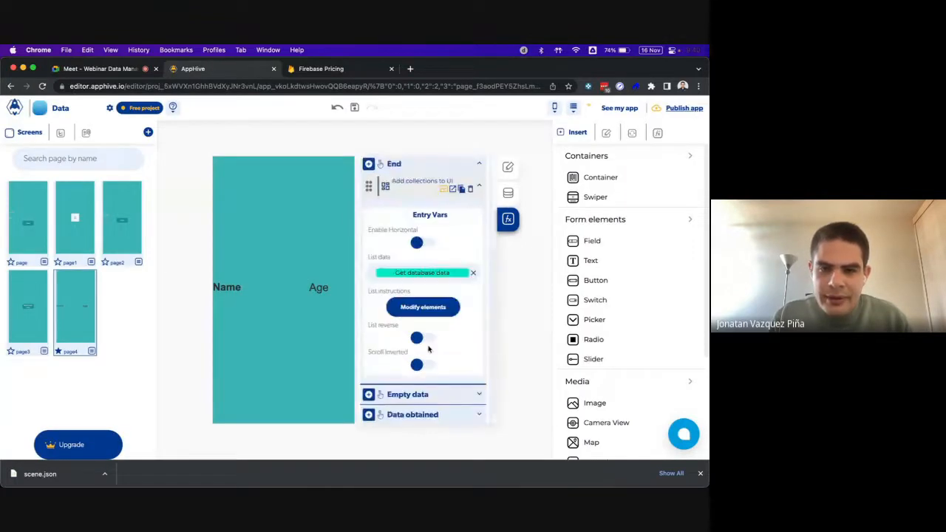
# Reopen the list's element editor and review the list context attribute bound to the Name label's text
pyautogui.click(417, 295)
pyautogui.click(234, 370)
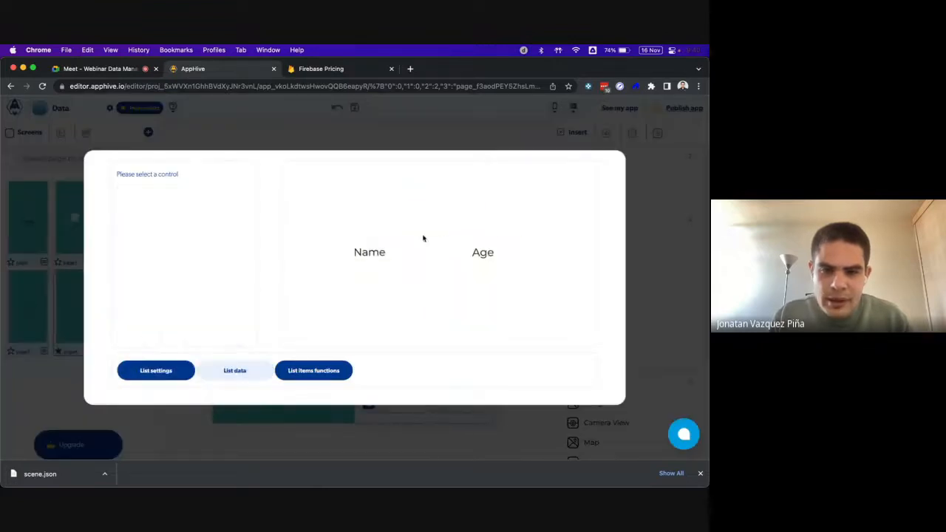
pyautogui.click(382, 252)
pyautogui.click(239, 189)
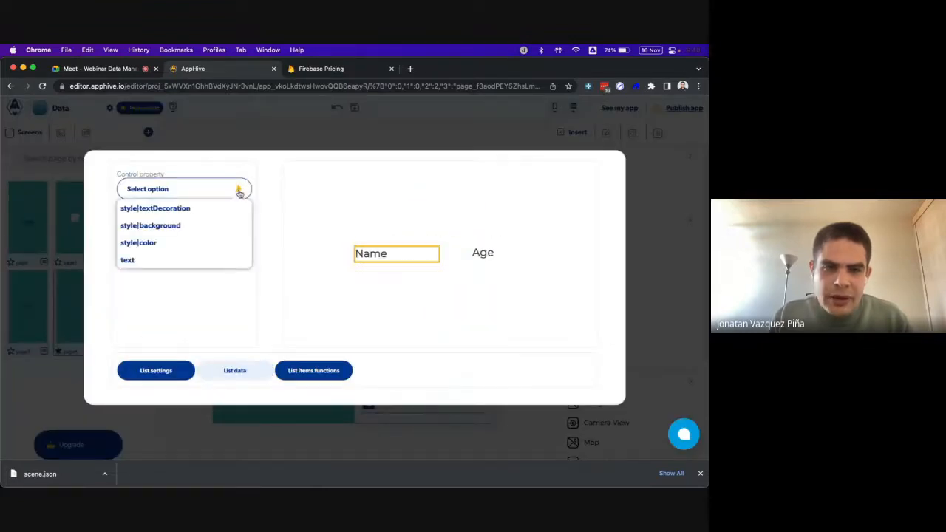
pyautogui.click(185, 259)
pyautogui.click(185, 215)
pyautogui.click(218, 238)
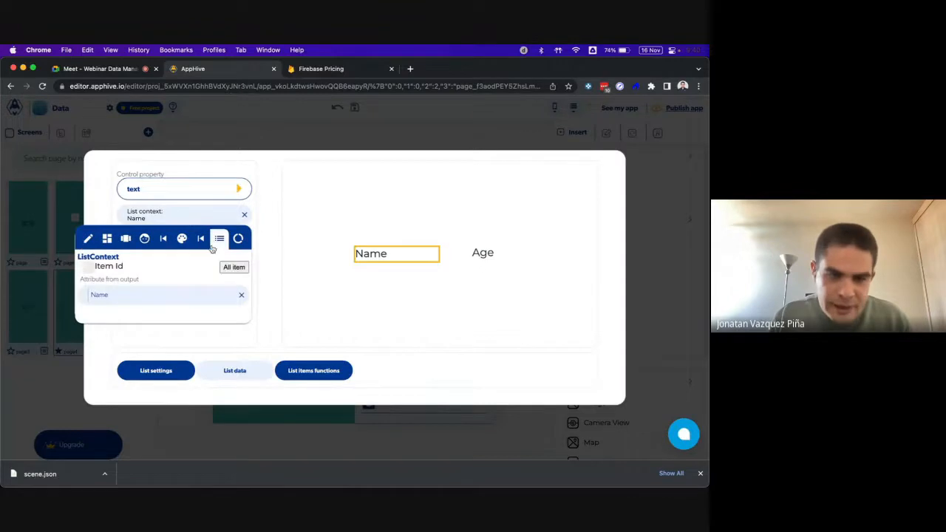
pyautogui.doubleClick(99, 295)
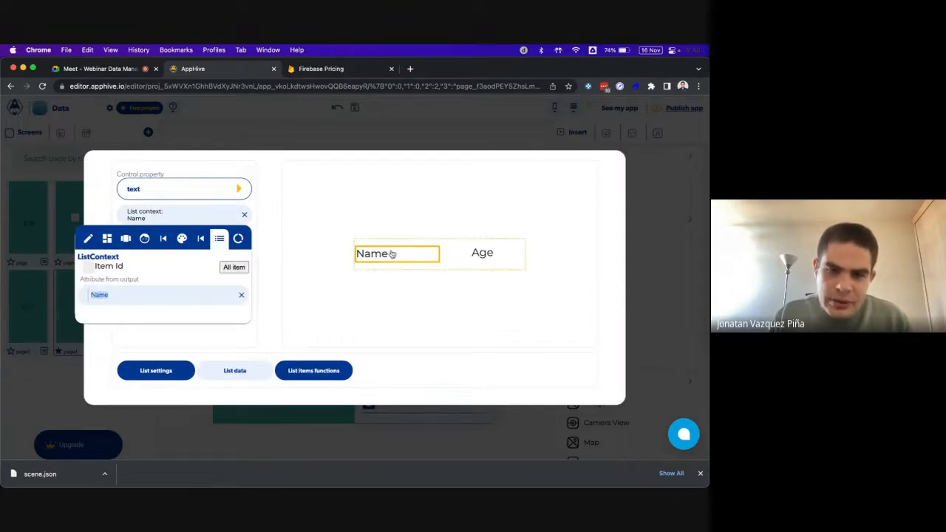
# Bind the Age label's text property in the list data to the list context attribute Age
pyautogui.click(480, 254)
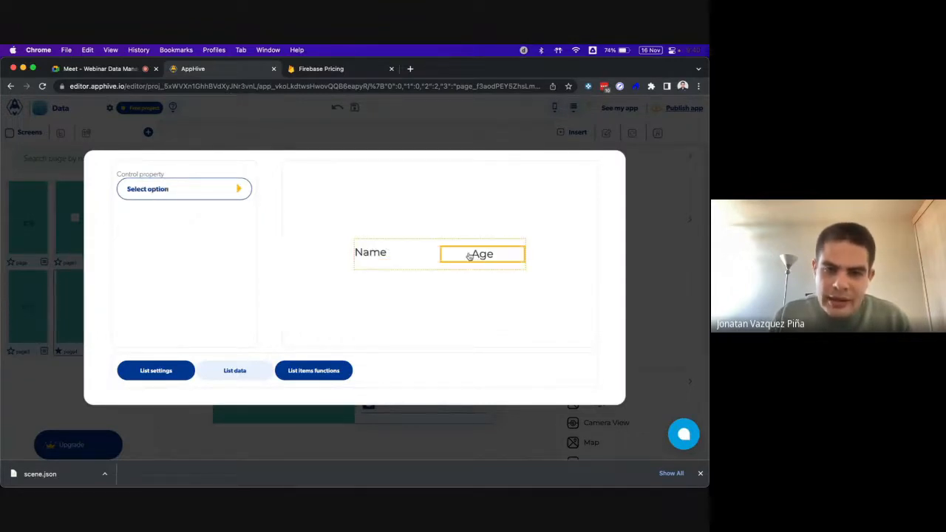
pyautogui.click(238, 188)
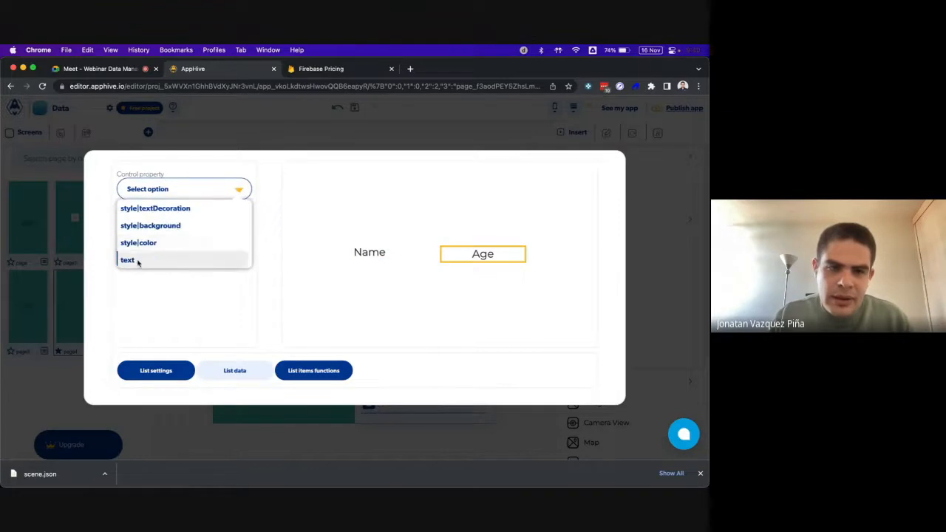
pyautogui.click(137, 261)
pyautogui.click(233, 215)
pyautogui.click(220, 238)
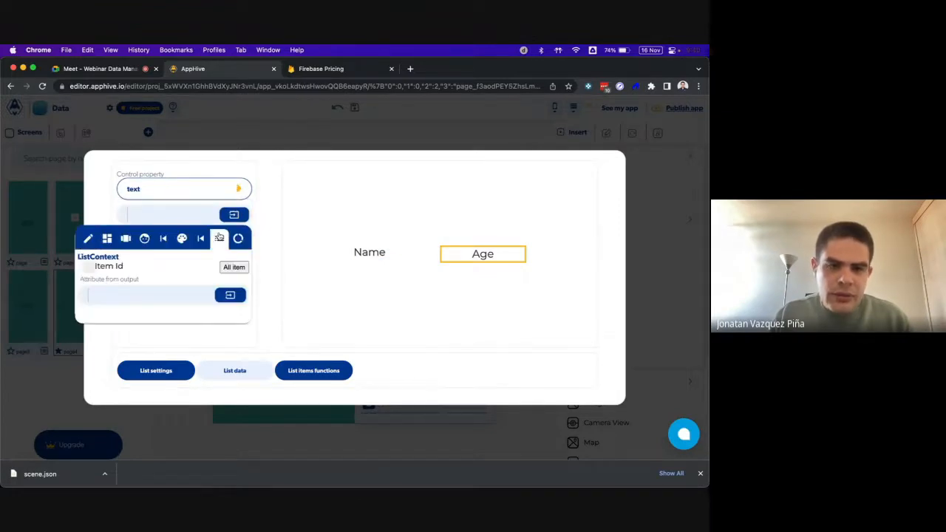
pyautogui.click(157, 291)
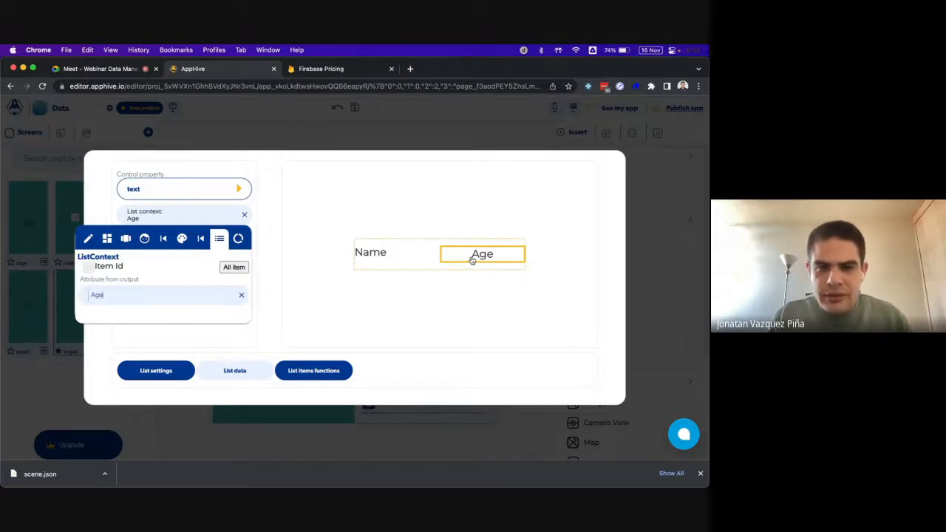
pyautogui.click(315, 244)
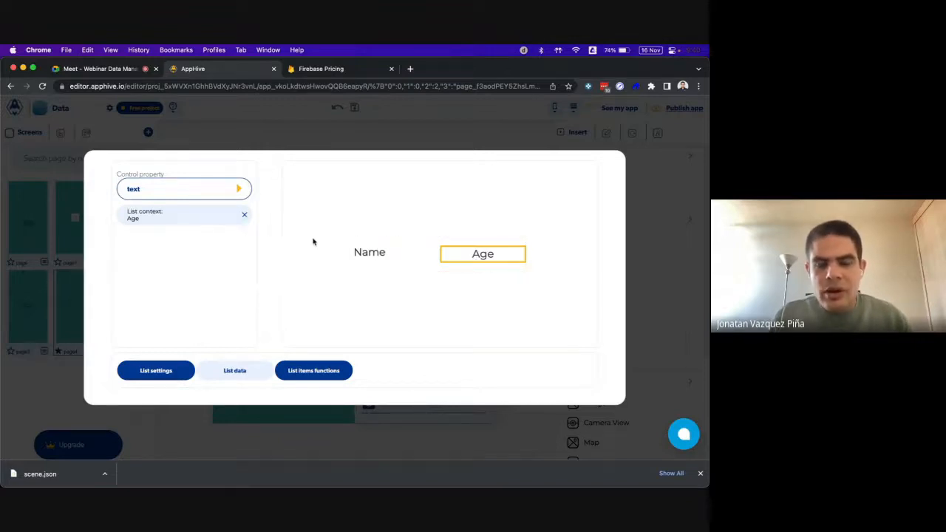
# Add an onPress event to the container holding Name and Age in the list items functions
pyautogui.click(322, 372)
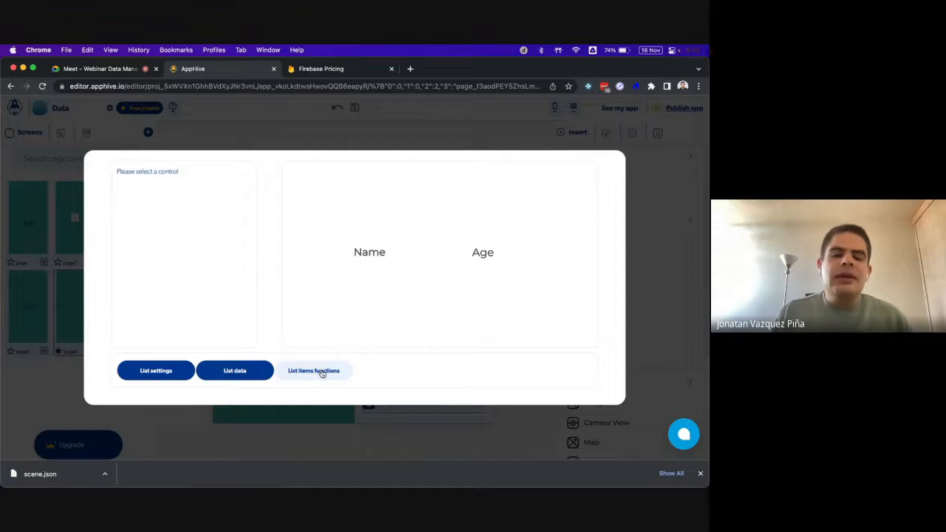
pyautogui.click(417, 269)
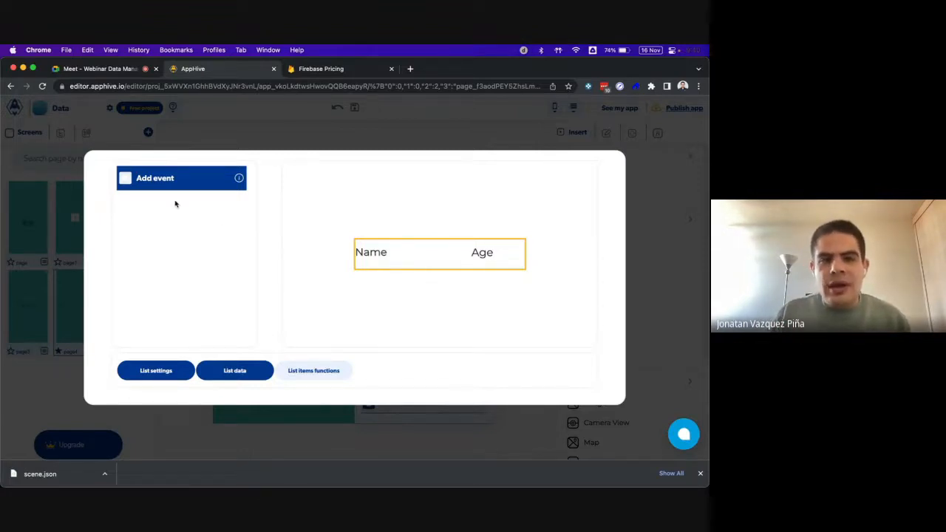
pyautogui.click(125, 181)
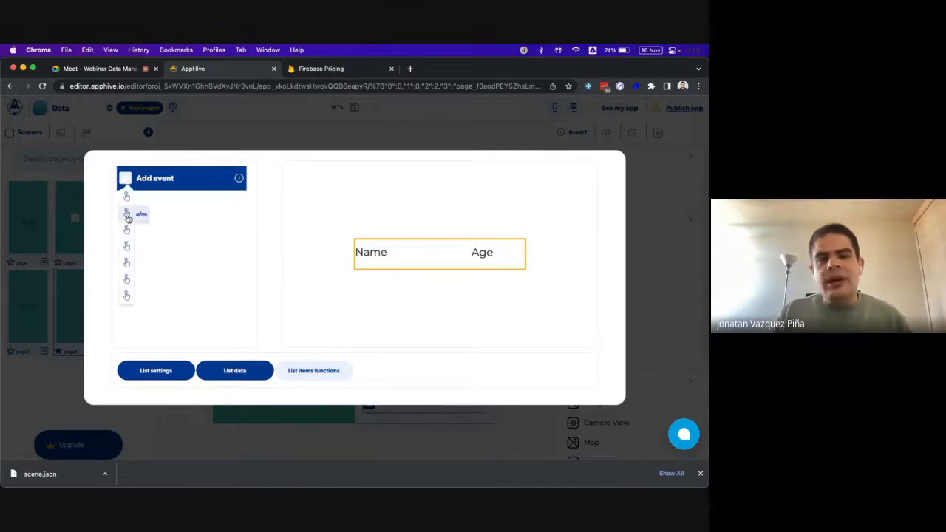
pyautogui.click(130, 214)
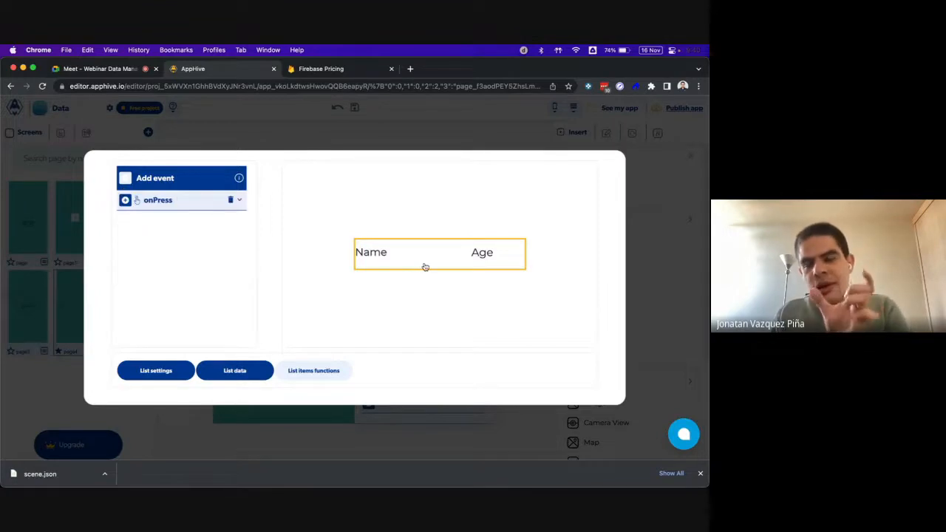
# Add a Push Screen navigation function to the onPress event with page as its page transition, and close the element editor
pyautogui.click(126, 200)
pyautogui.scroll(-3, 127, 203)
pyautogui.moveTo(123, 313)
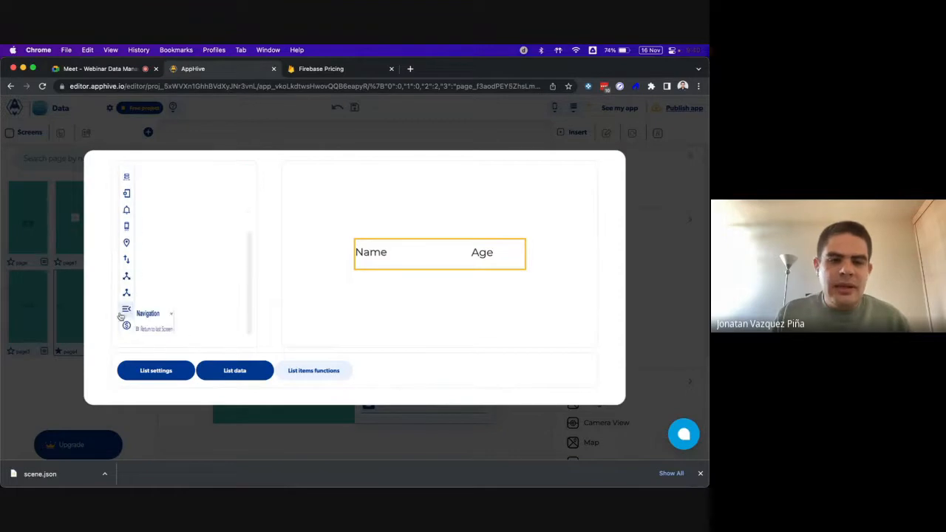
pyautogui.scroll(-1, 168, 320)
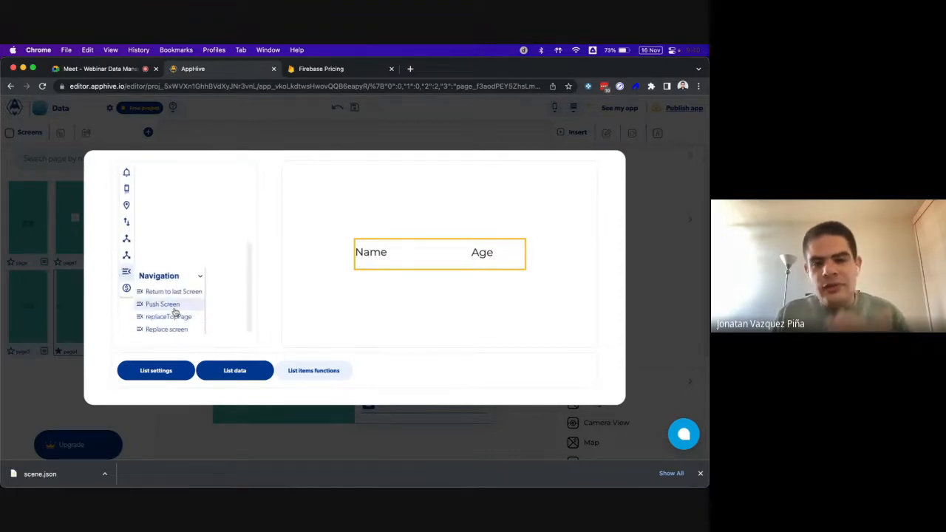
pyautogui.click(174, 306)
pyautogui.click(146, 245)
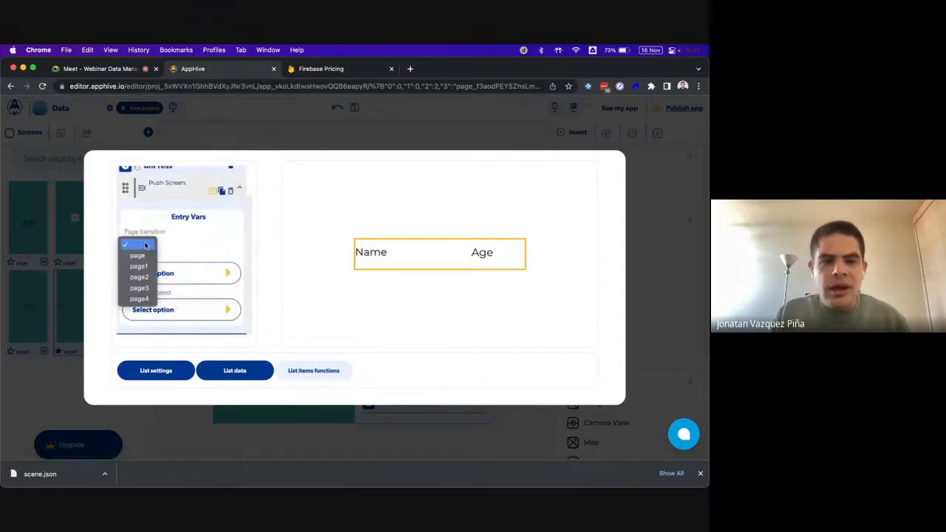
pyautogui.click(139, 256)
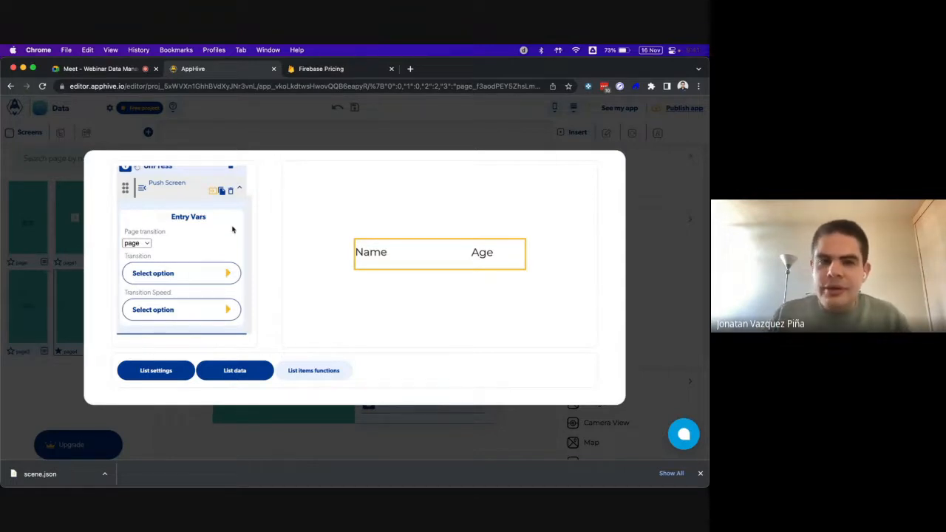
pyautogui.click(316, 145)
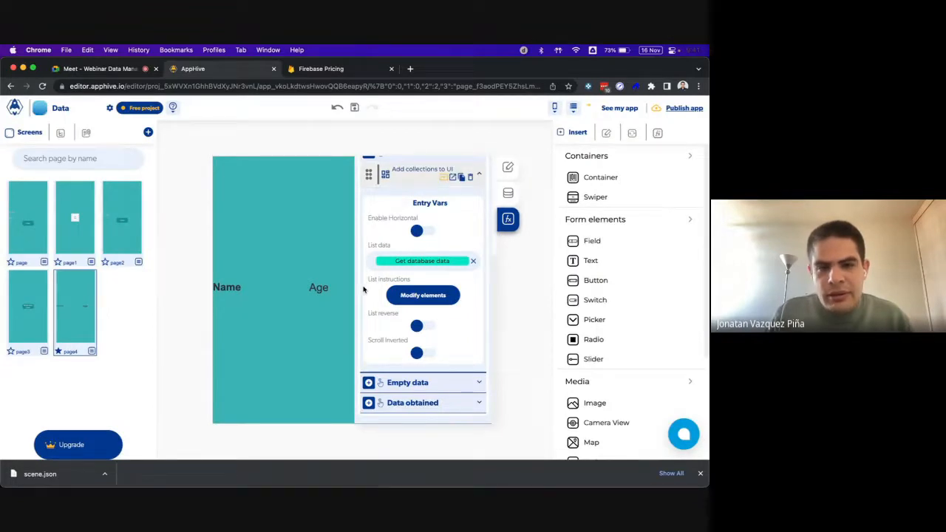
# Review page4's onLoad functions, view the running student list in QuickTime Player and return to the AppHive editor
pyautogui.scroll(4, 363, 290)
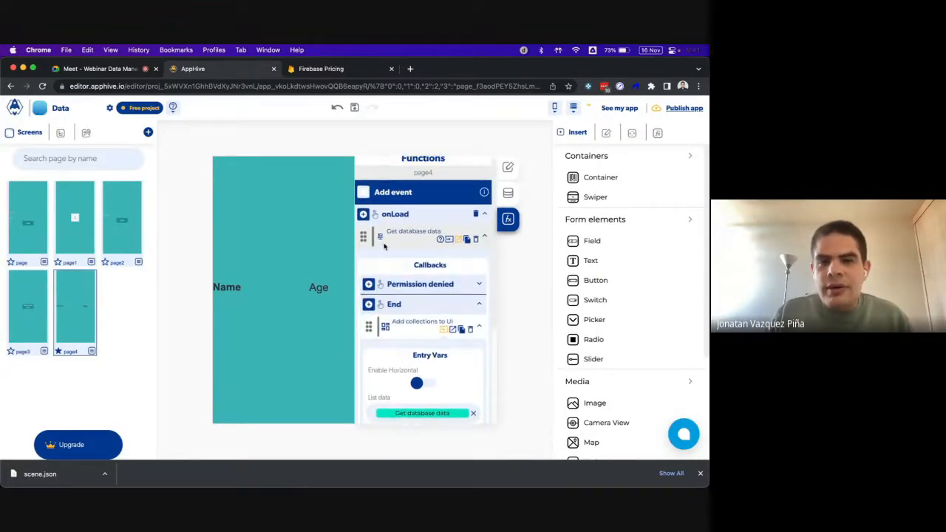
pyautogui.scroll(-3, 404, 262)
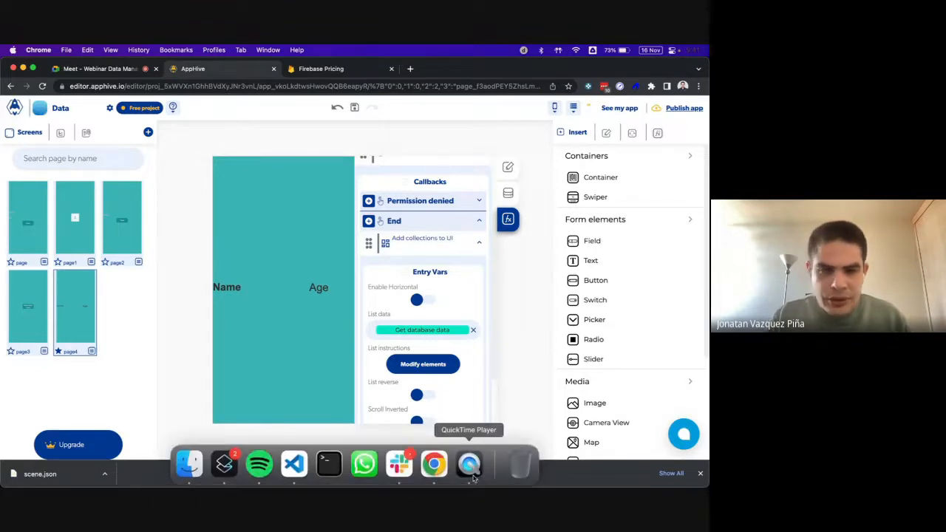
pyautogui.click(470, 463)
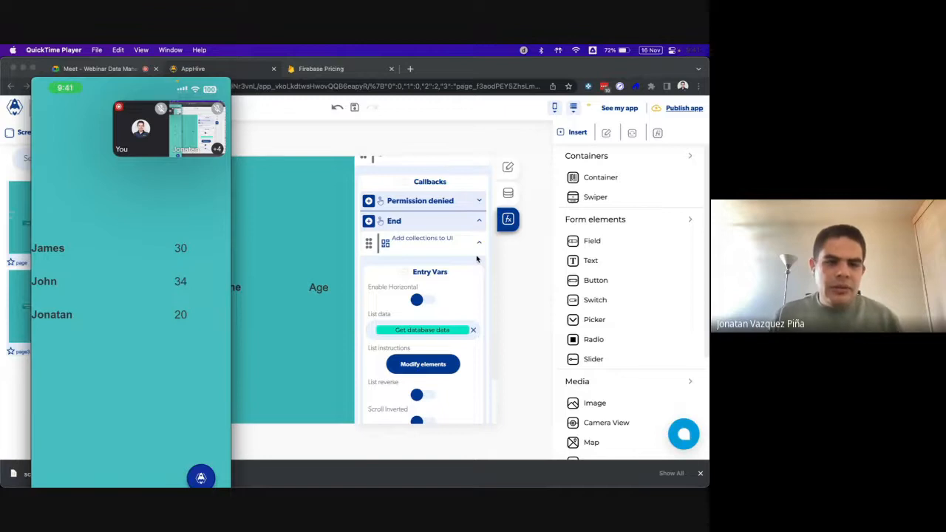
pyautogui.click(400, 262)
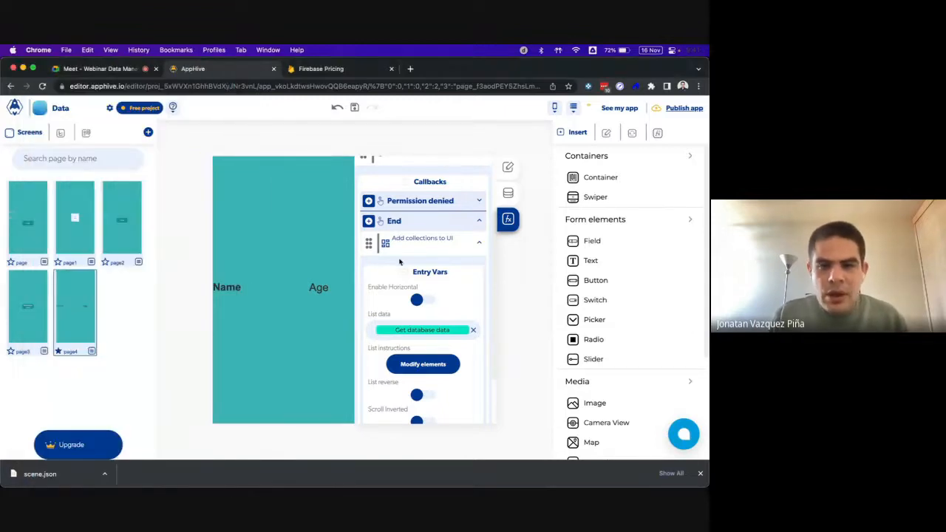
# Add a button below the Name and Age labels on page4 and a text field under it with the placeholder Name
pyautogui.scroll(2, 422, 248)
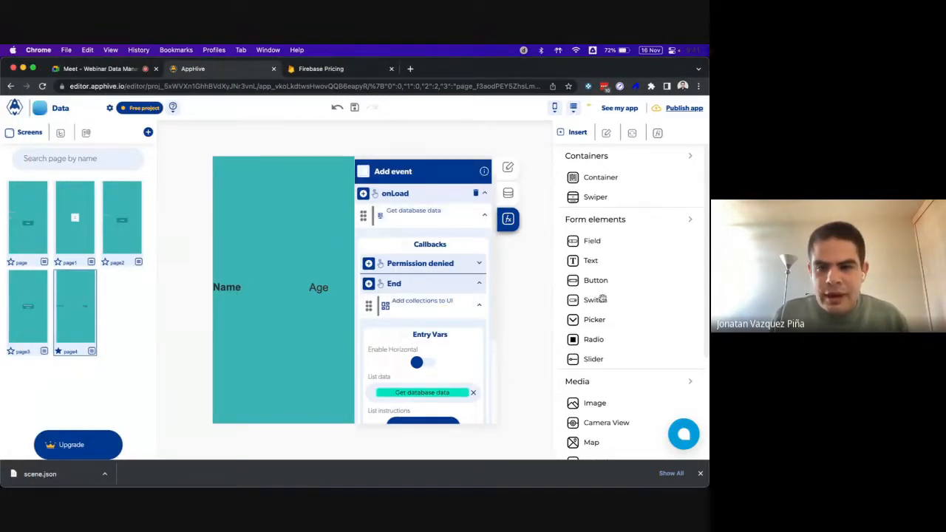
pyautogui.moveTo(606, 283); pyautogui.dragTo(282, 393)
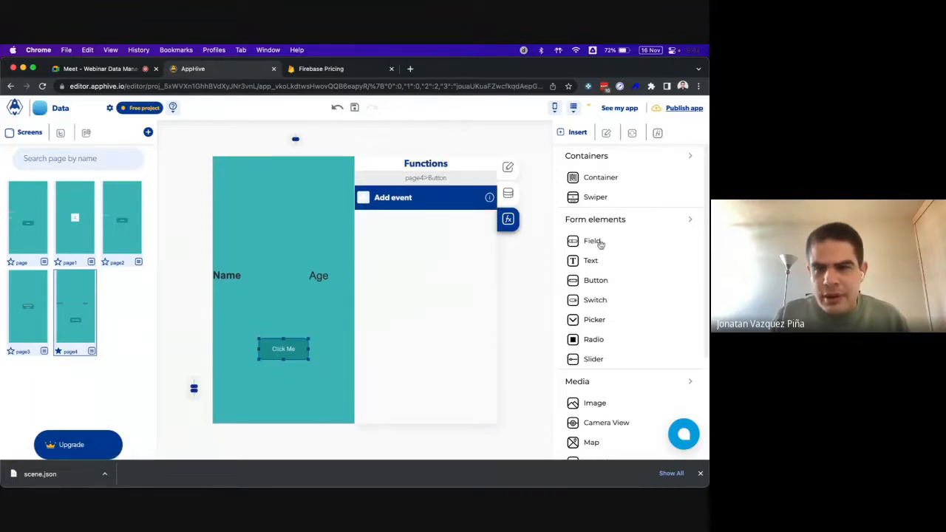
pyautogui.moveTo(599, 244); pyautogui.dragTo(269, 369)
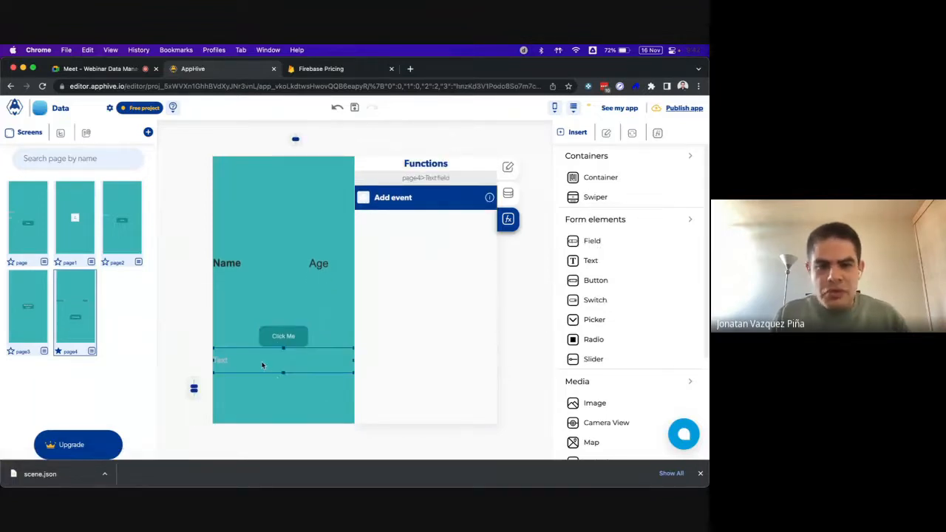
pyautogui.write('Na')
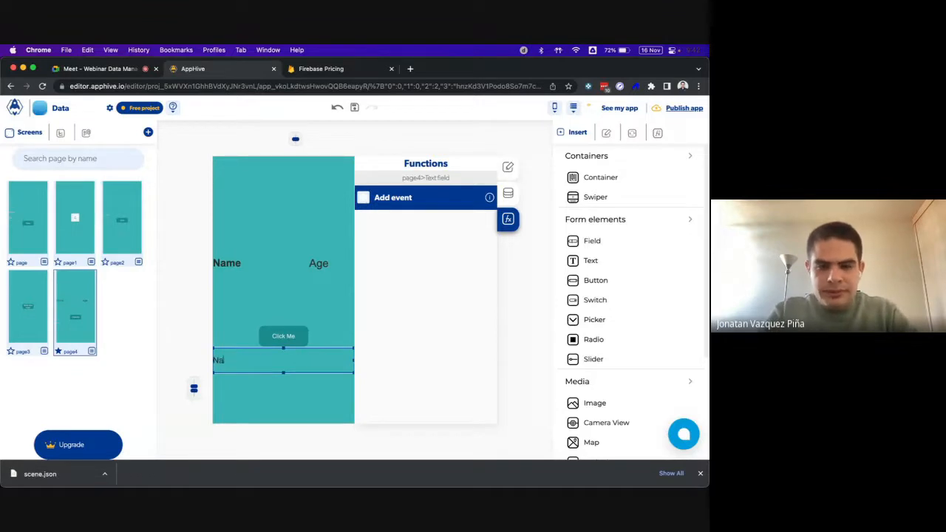
pyautogui.write('me')
# Add an onPress event to the Click Me button and open its list of available functions
pyautogui.click(290, 337)
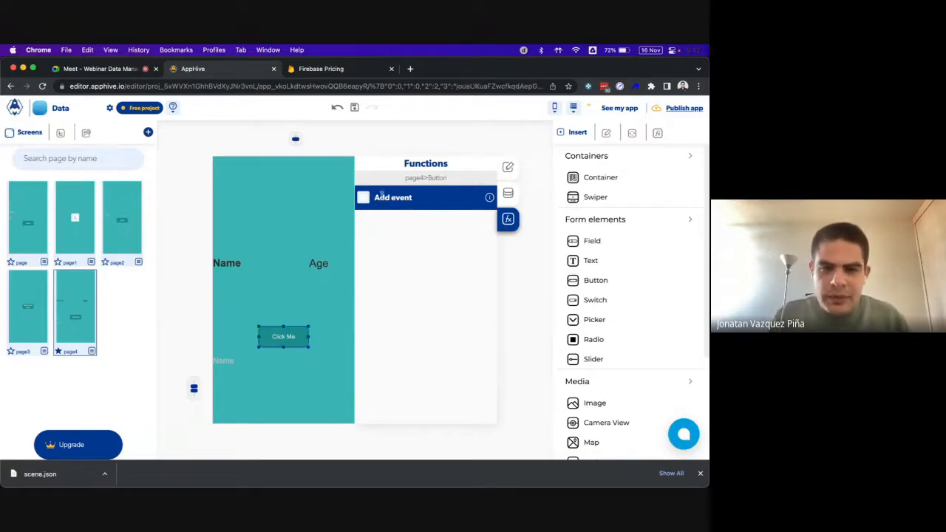
pyautogui.click(365, 198)
pyautogui.click(367, 231)
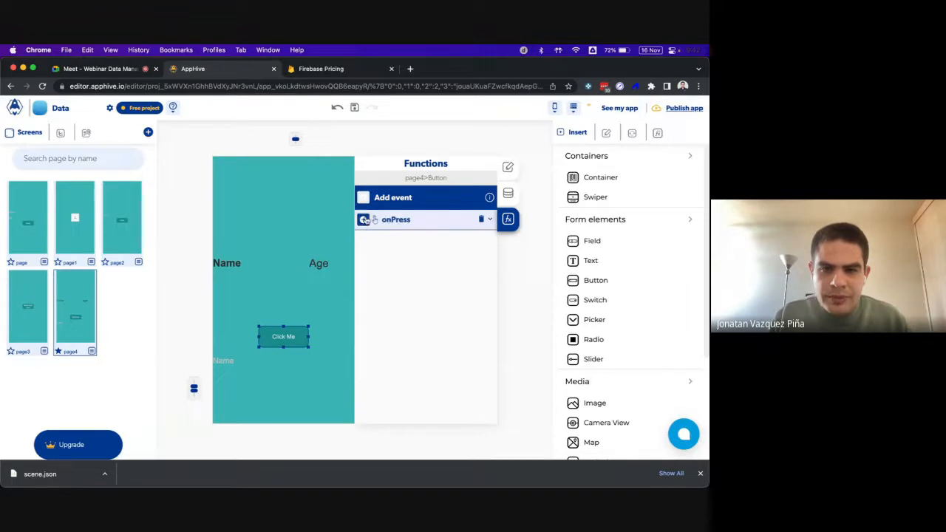
pyautogui.click(364, 219)
pyautogui.moveTo(364, 281)
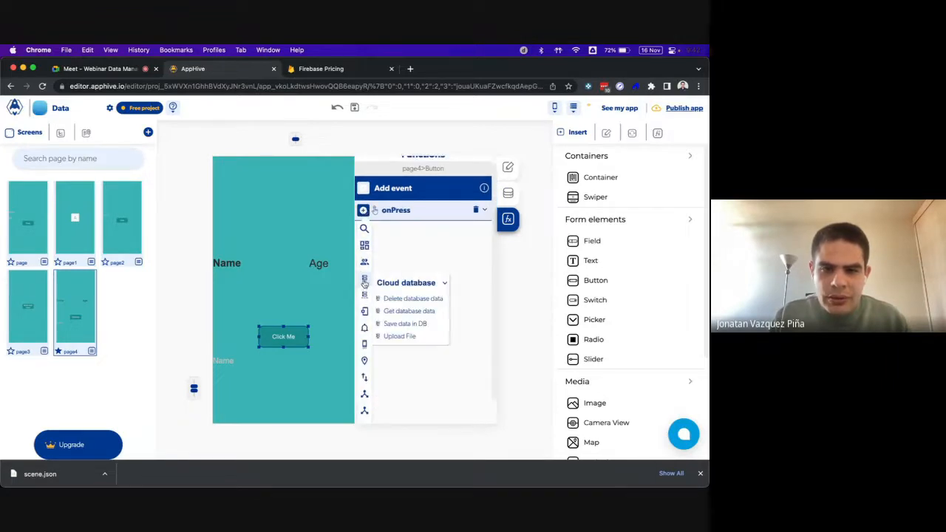
# Set the text field's control name to Name and return to the button's functions
pyautogui.click(251, 362)
pyautogui.click(503, 194)
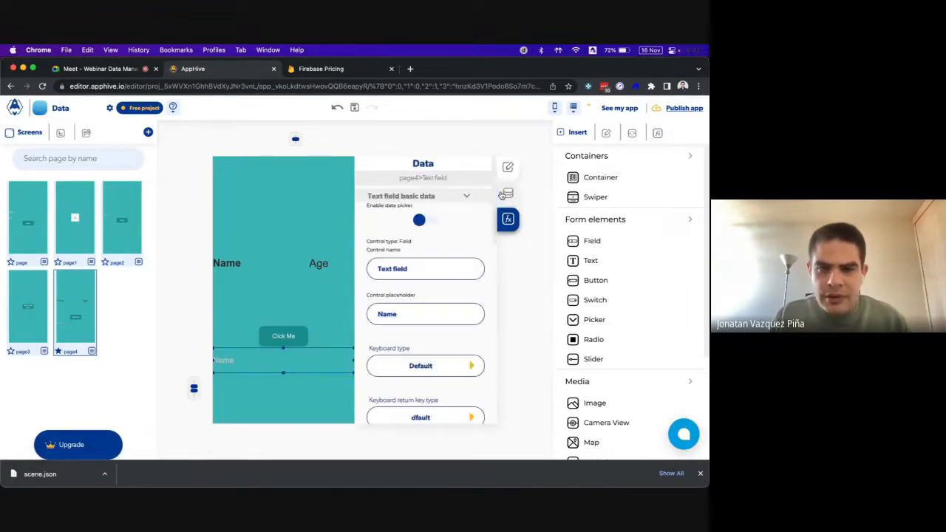
pyautogui.moveTo(409, 269); pyautogui.dragTo(350, 271)
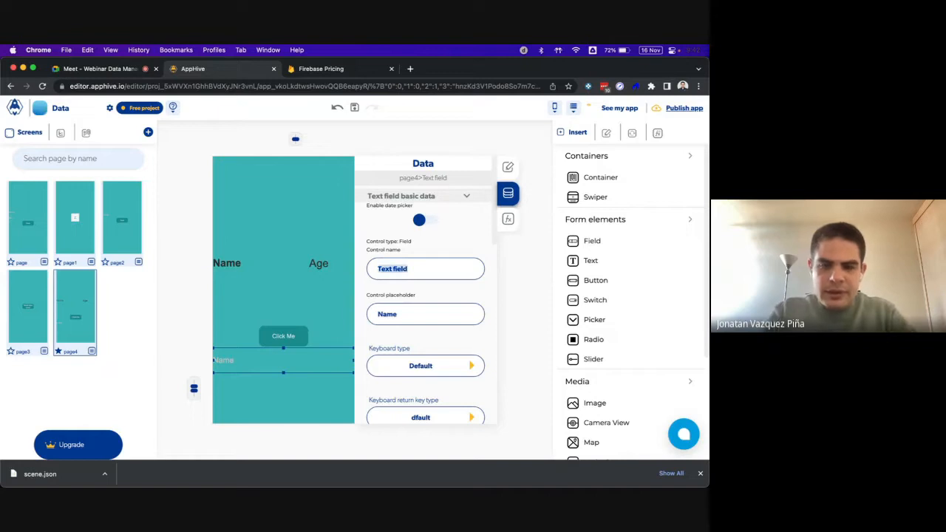
pyautogui.click(286, 337)
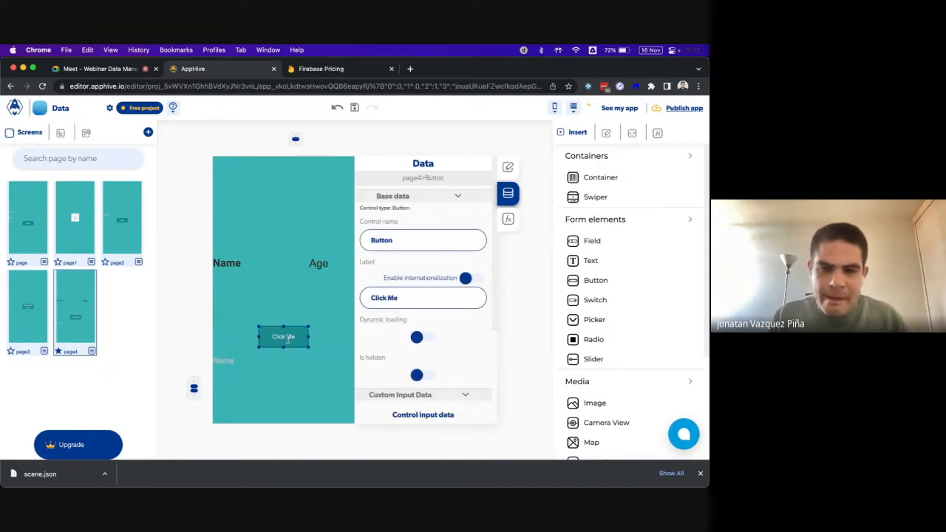
pyautogui.click(508, 218)
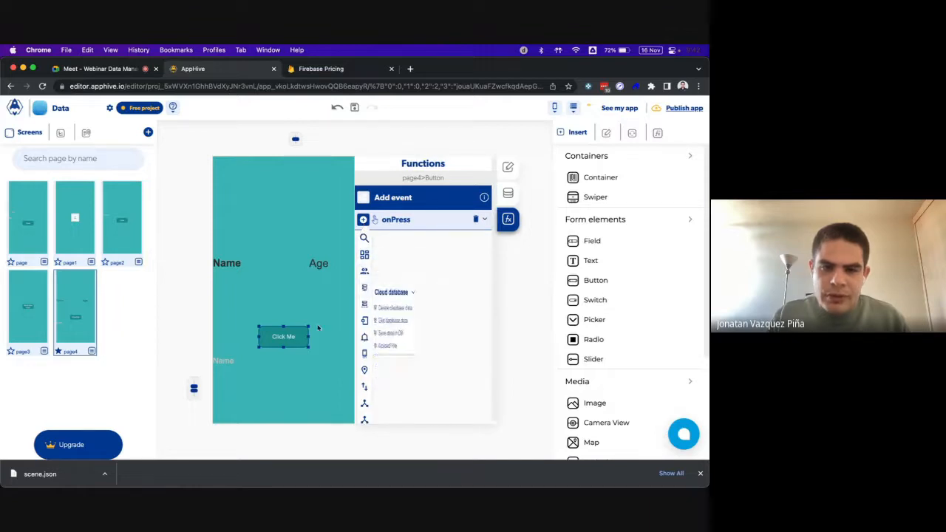
# Move the button below the Name text field and change its label to Save
pyautogui.moveTo(302, 338); pyautogui.dragTo(290, 363)
pyautogui.write('Sali')
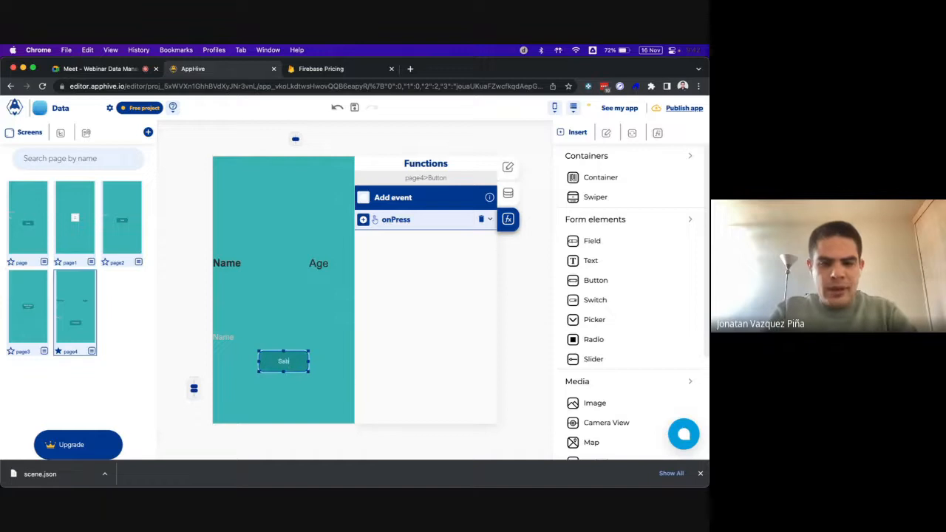
pyautogui.press('BackSpace')
pyautogui.press('BackSpace')
pyautogui.write('ve')
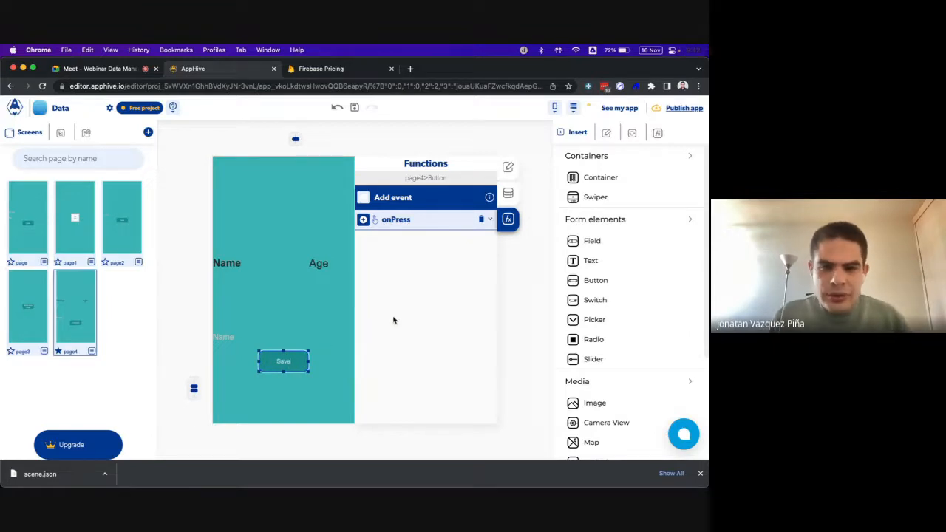
# Add a Save data in DB cloud database function to the Save button's onPress event
pyautogui.click(363, 219)
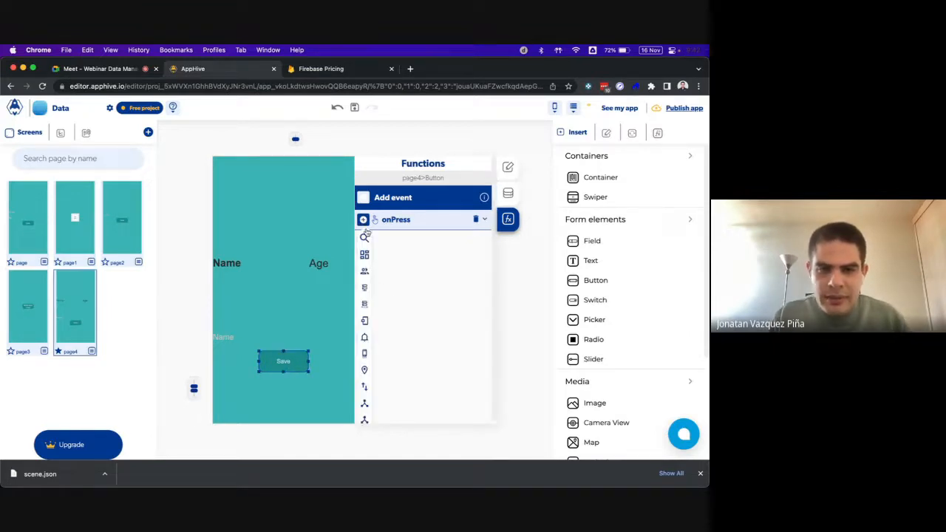
pyautogui.moveTo(364, 292)
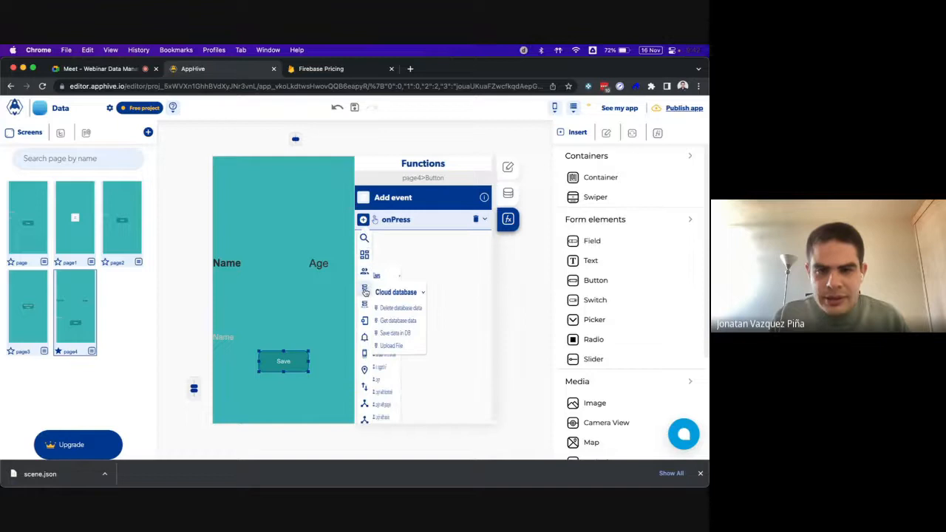
pyautogui.click(414, 334)
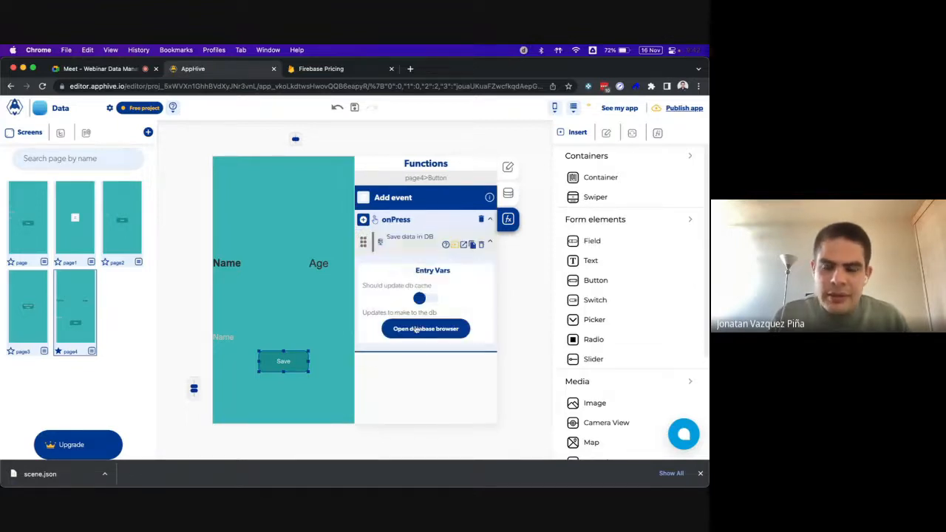
# In the database browser, set the Students collection's Name field to the Name text field's value and close the editor
pyautogui.click(416, 331)
pyautogui.click(77, 188)
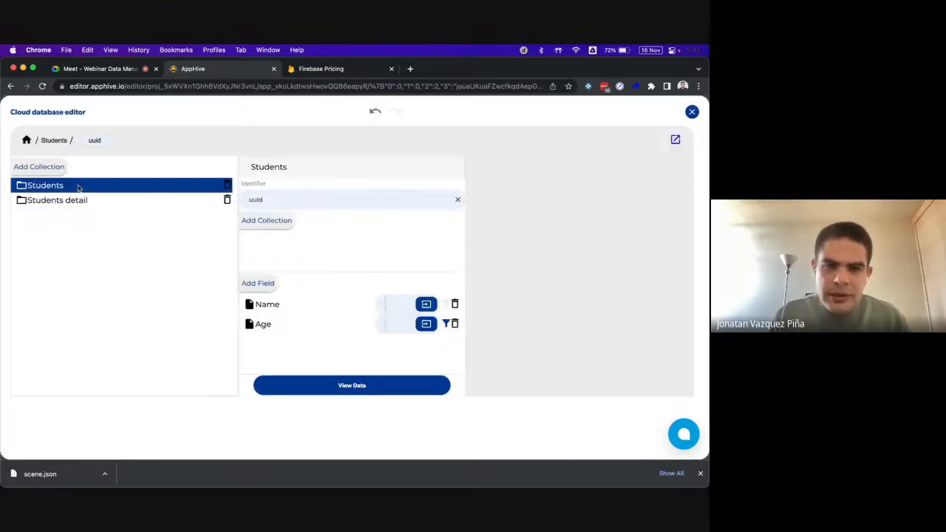
pyautogui.click(427, 309)
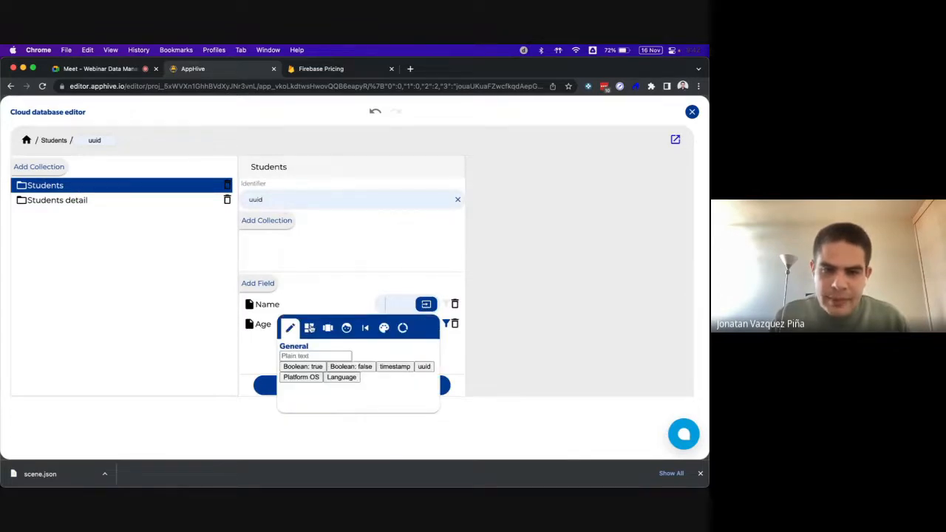
pyautogui.click(310, 329)
pyautogui.click(326, 437)
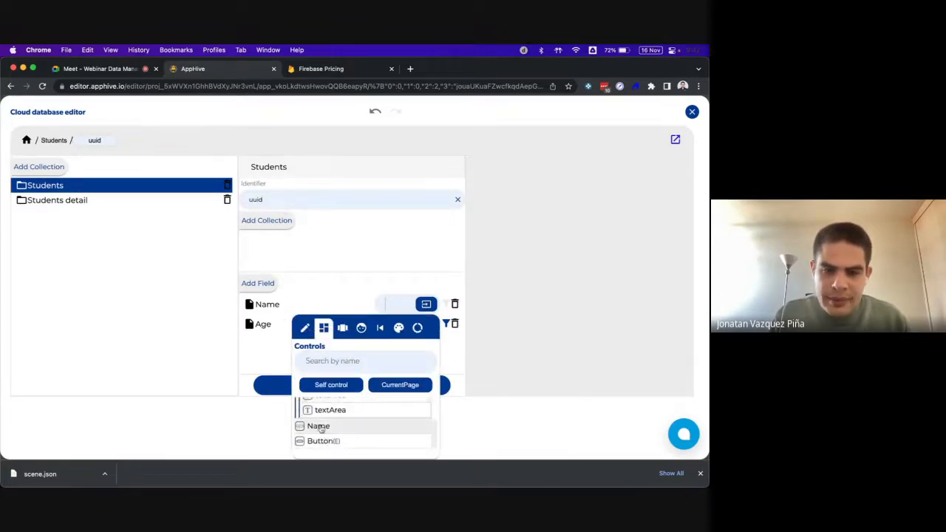
pyautogui.click(320, 428)
pyautogui.click(269, 358)
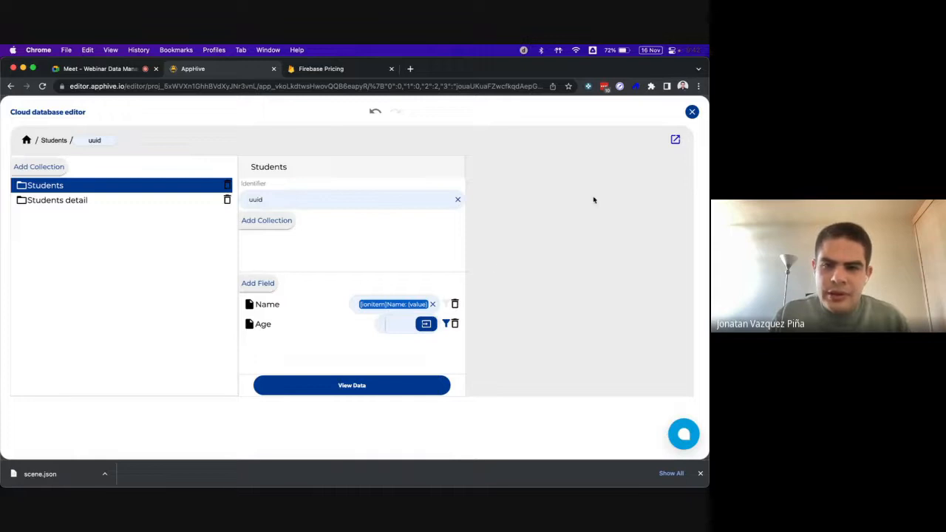
pyautogui.click(692, 112)
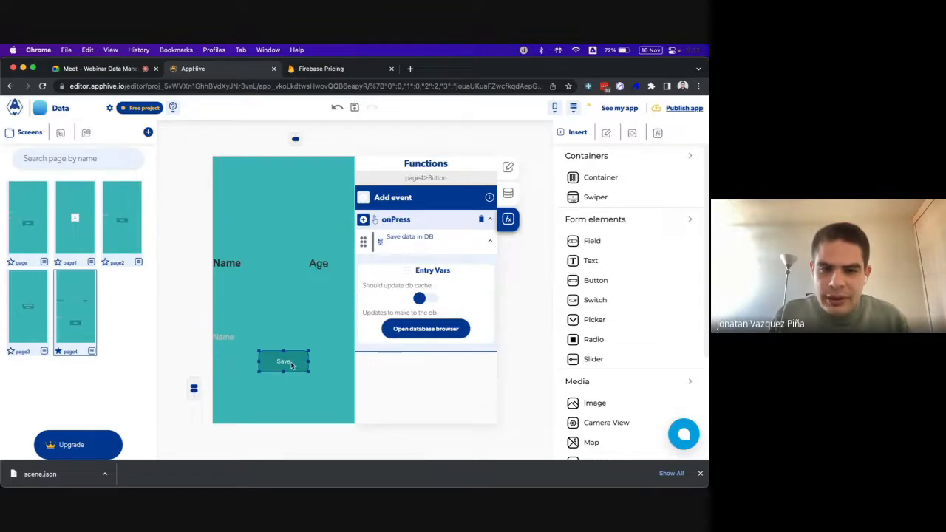
# Review the Students field mapping of the Save data in DB function and view the function's callbacks
pyautogui.click(428, 327)
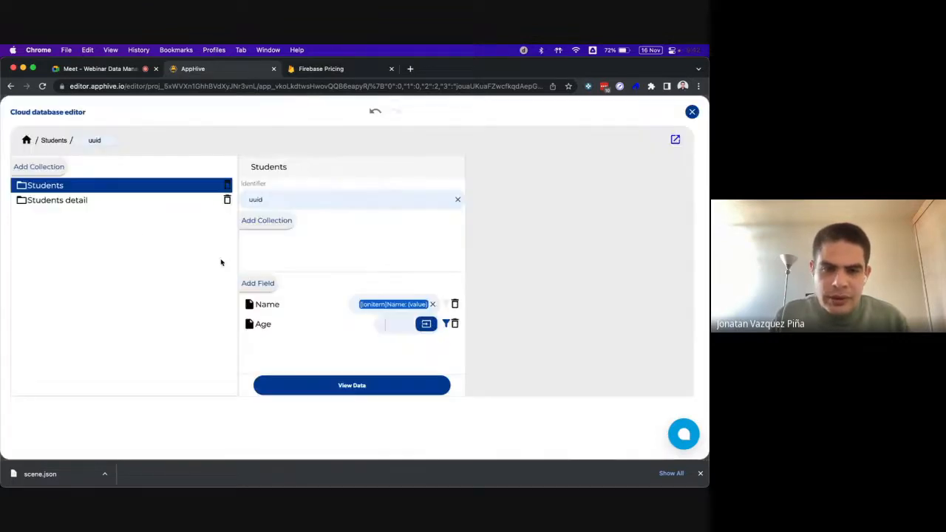
pyautogui.click(692, 112)
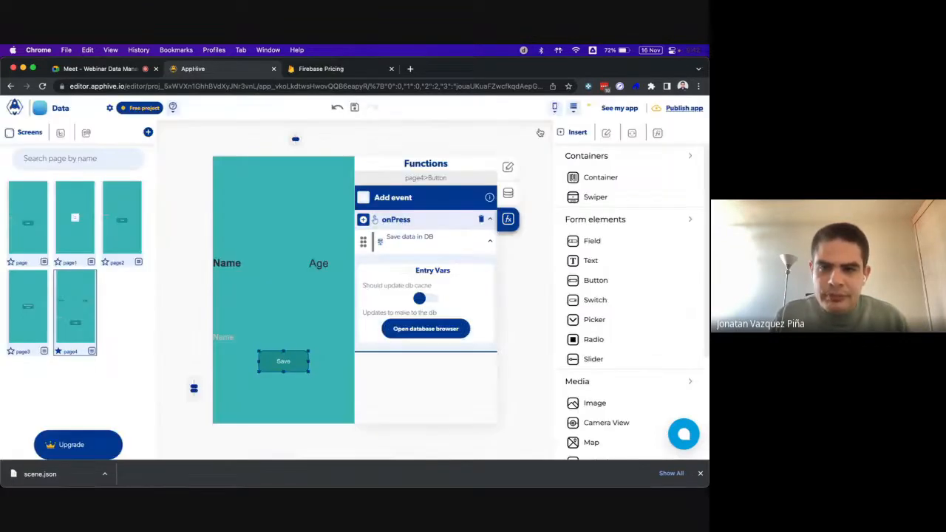
pyautogui.click(465, 245)
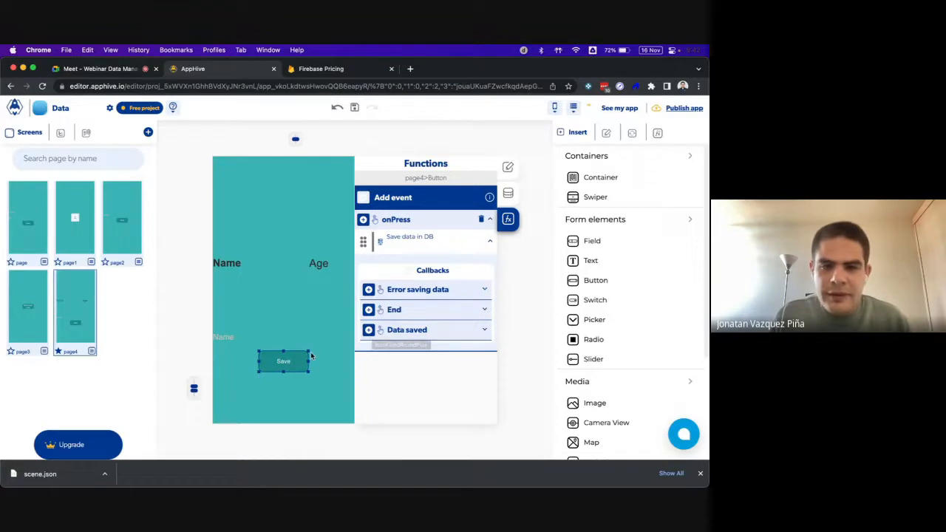
# Enable Is real time in the entry variables of page4's onLoad Get database data function
pyautogui.click(543, 300)
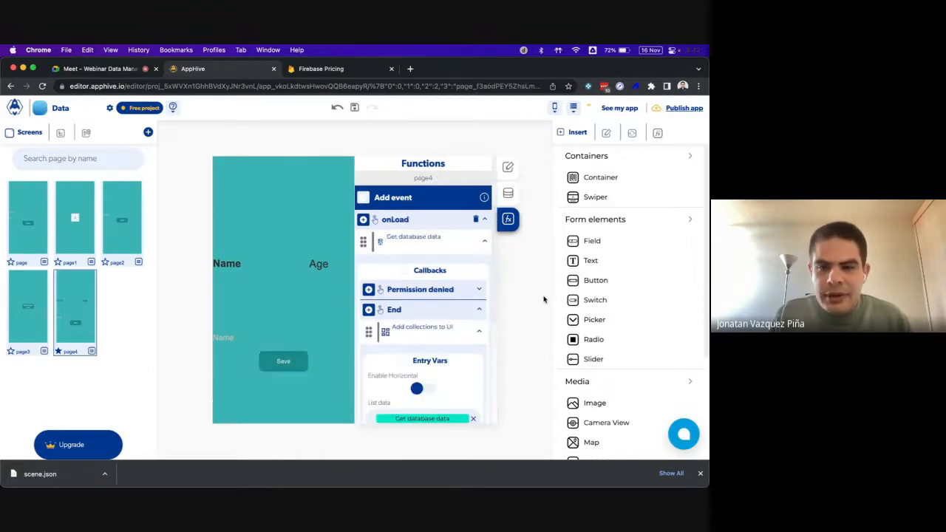
pyautogui.click(449, 245)
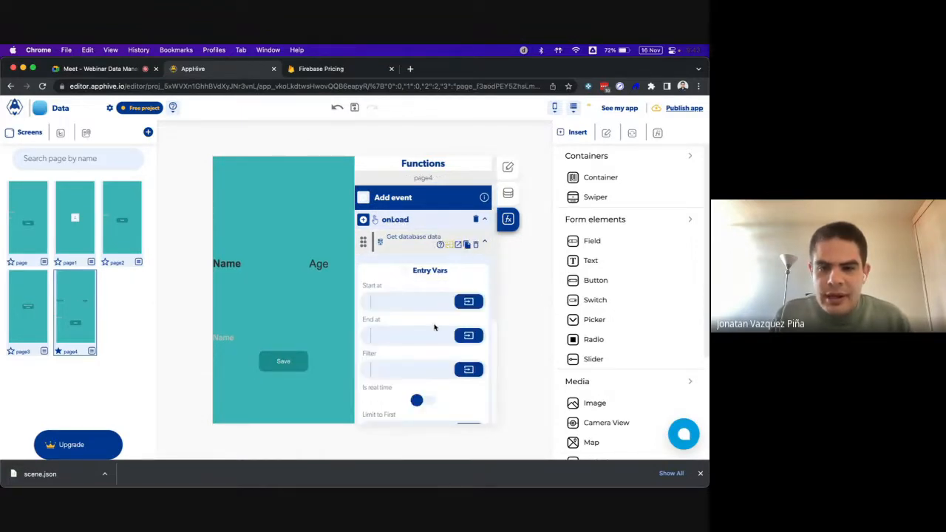
pyautogui.scroll(-3, 435, 325)
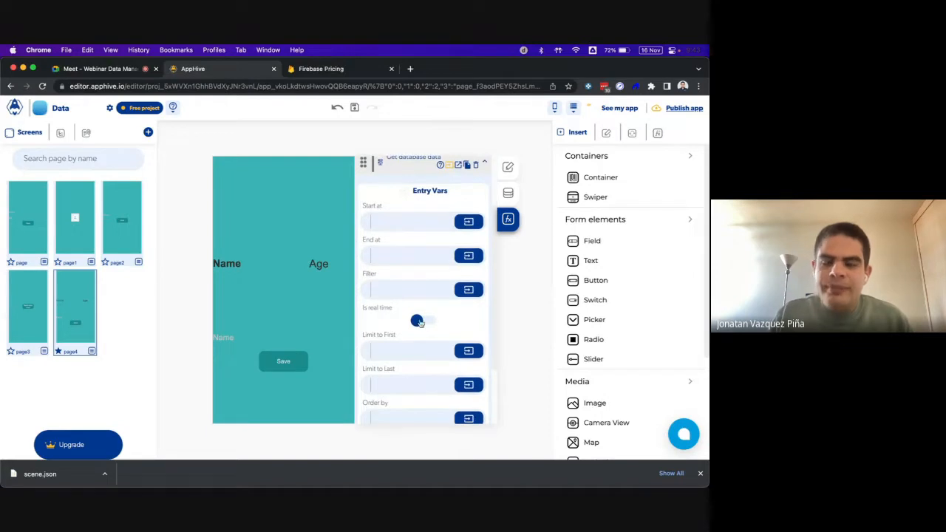
pyautogui.click(421, 320)
pyautogui.moveTo(454, 484)
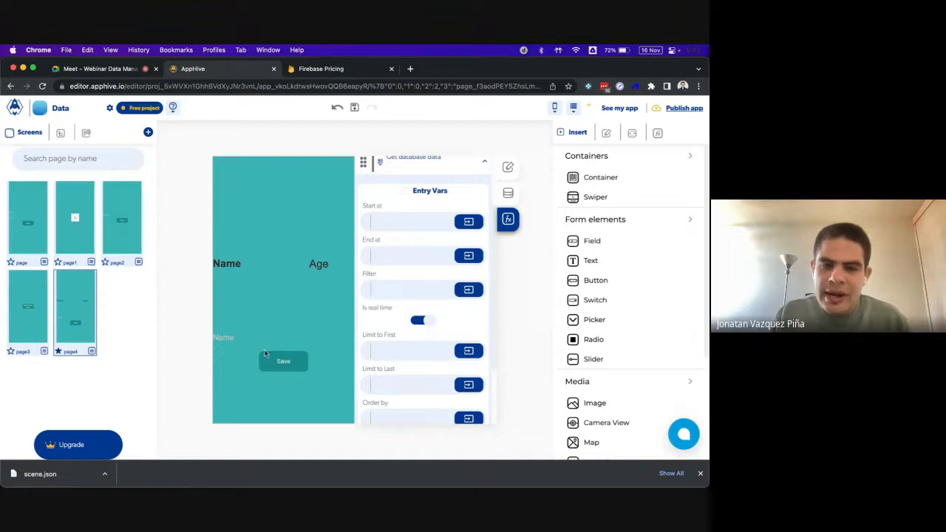
pyautogui.scroll(2, 424, 316)
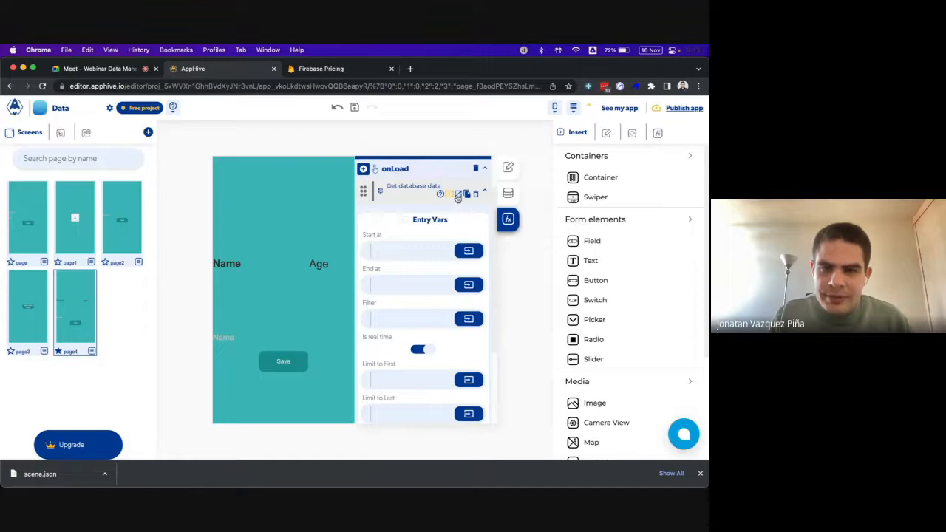
pyautogui.moveTo(363, 336); pyautogui.dragTo(391, 338)
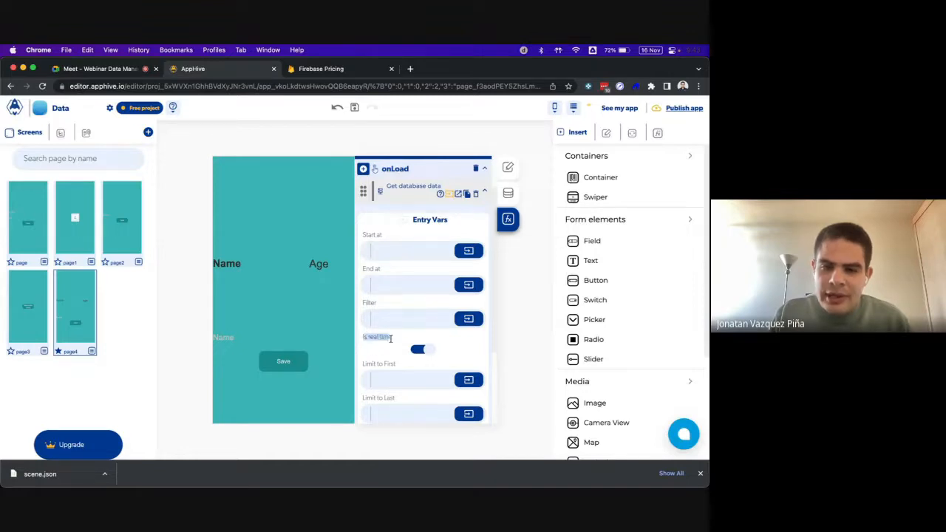
# Review the Get database data callbacks, view the running app in QuickTime Player and return to the AppHive editor
pyautogui.click(459, 194)
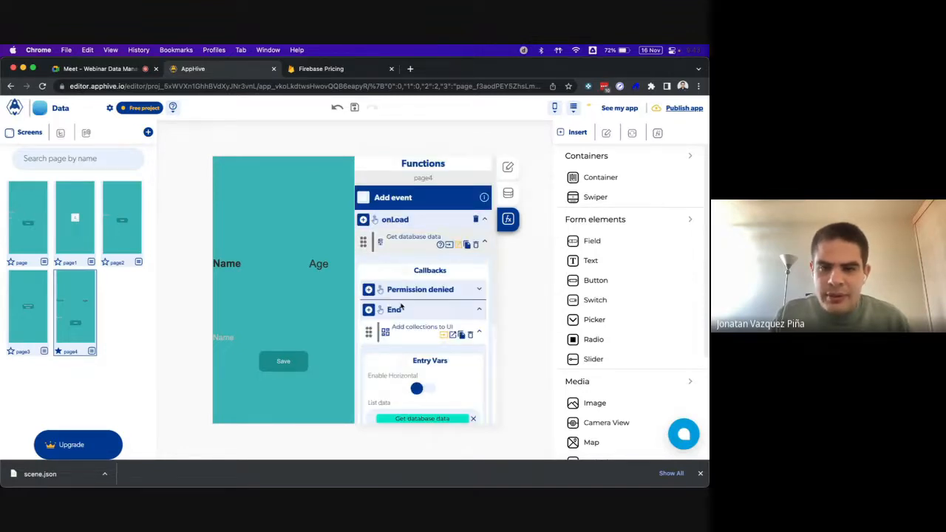
pyautogui.scroll(-3, 420, 272)
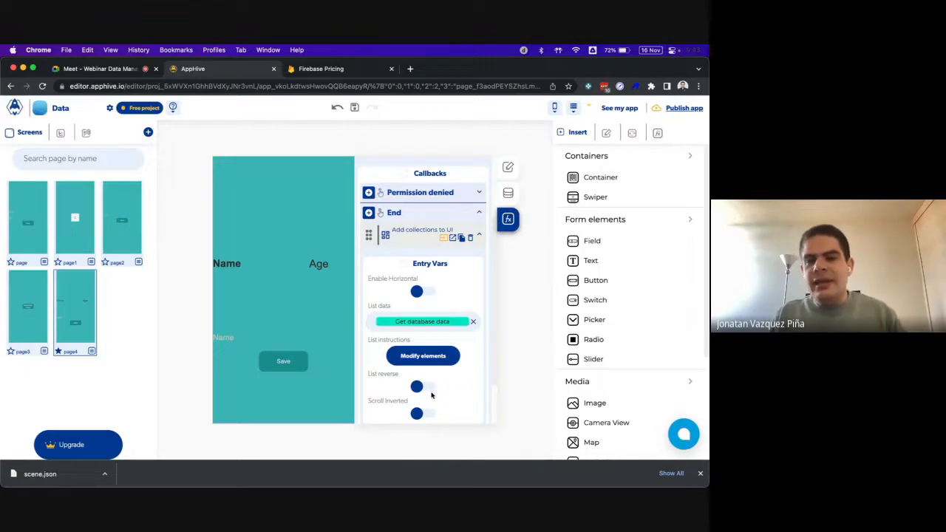
pyautogui.moveTo(493, 482)
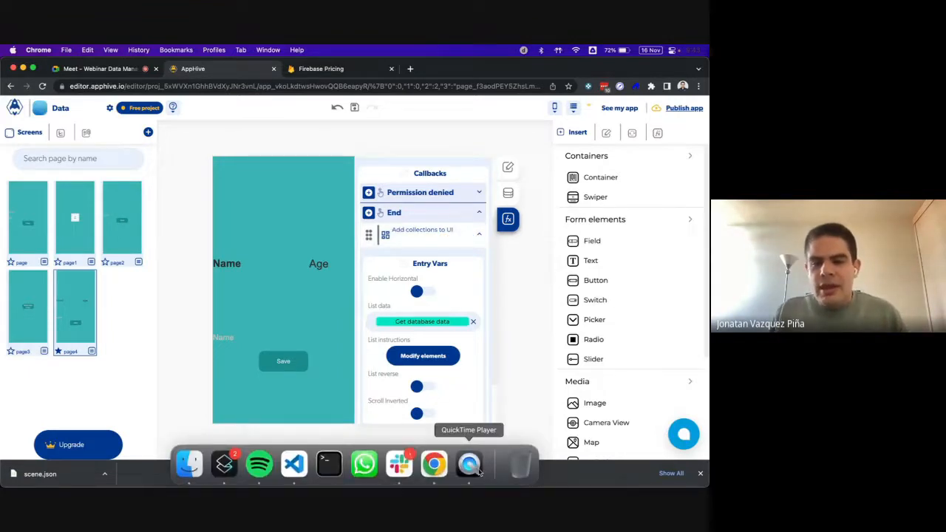
pyautogui.click(476, 469)
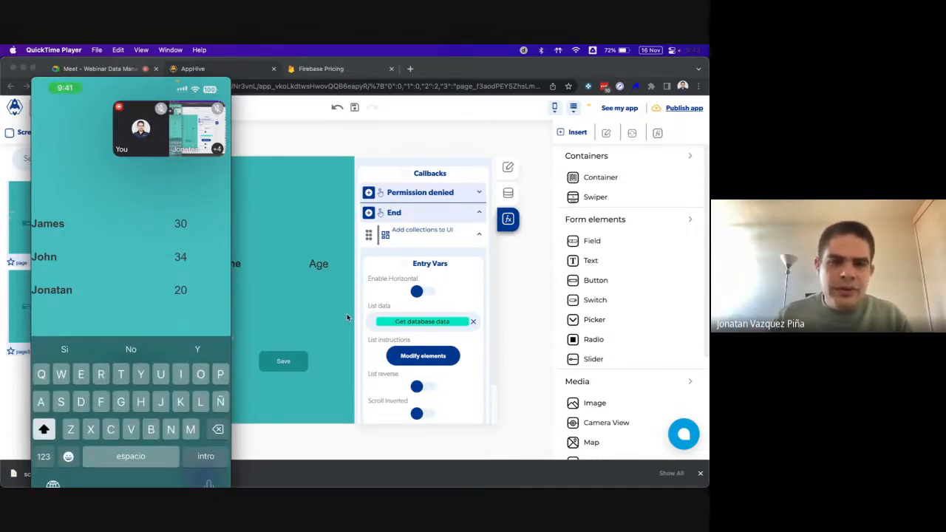
pyautogui.click(532, 283)
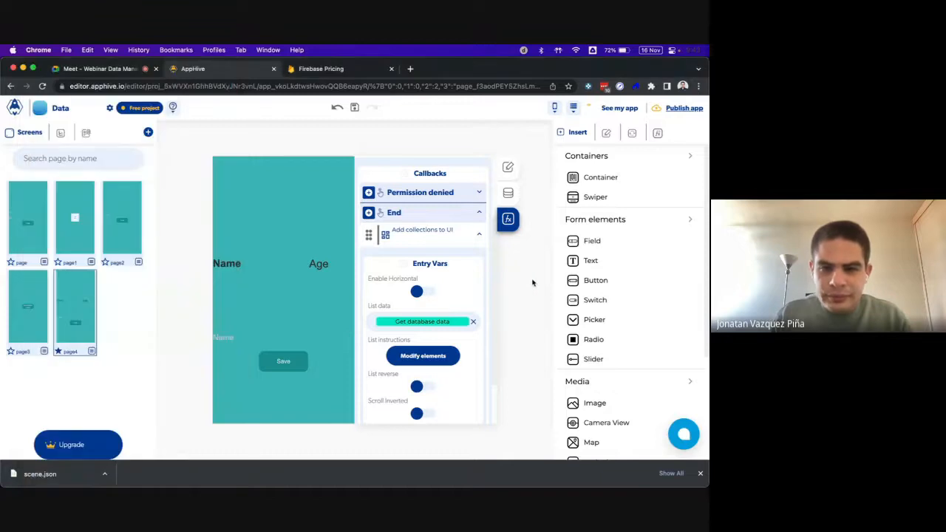
# Enable Avoid keyboard in page4's layout options
pyautogui.click(508, 198)
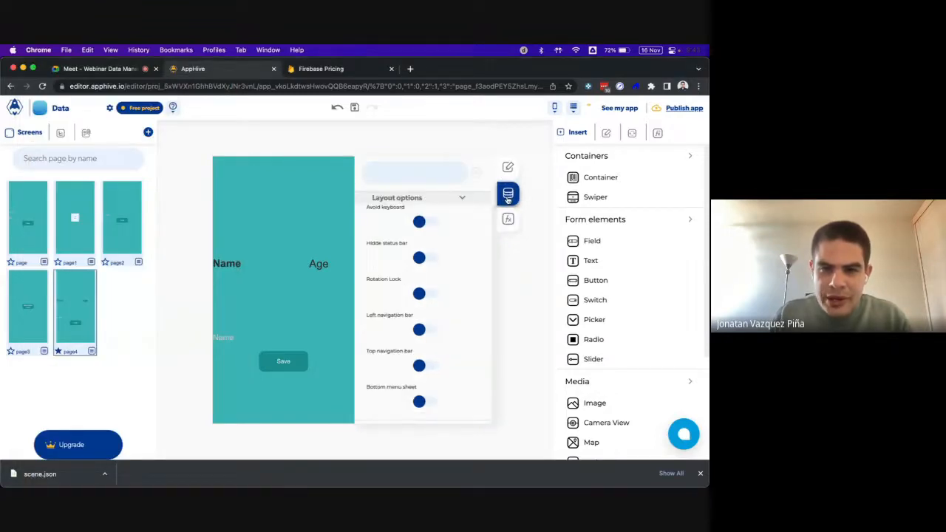
pyautogui.moveTo(372, 207); pyautogui.dragTo(392, 208)
pyautogui.click(425, 223)
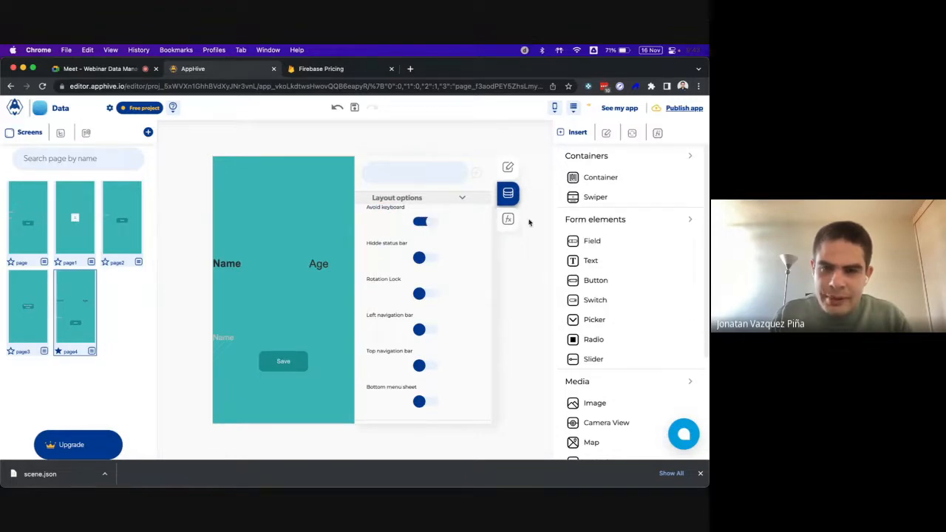
# Switch to the running app in QuickTime Player, enter "Other student" as the name and save it
pyautogui.moveTo(529, 482)
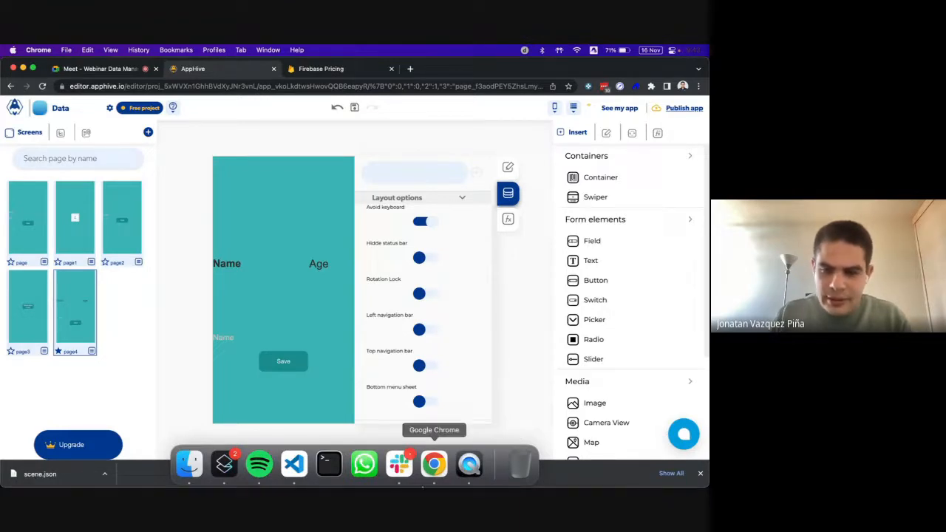
pyautogui.click(463, 473)
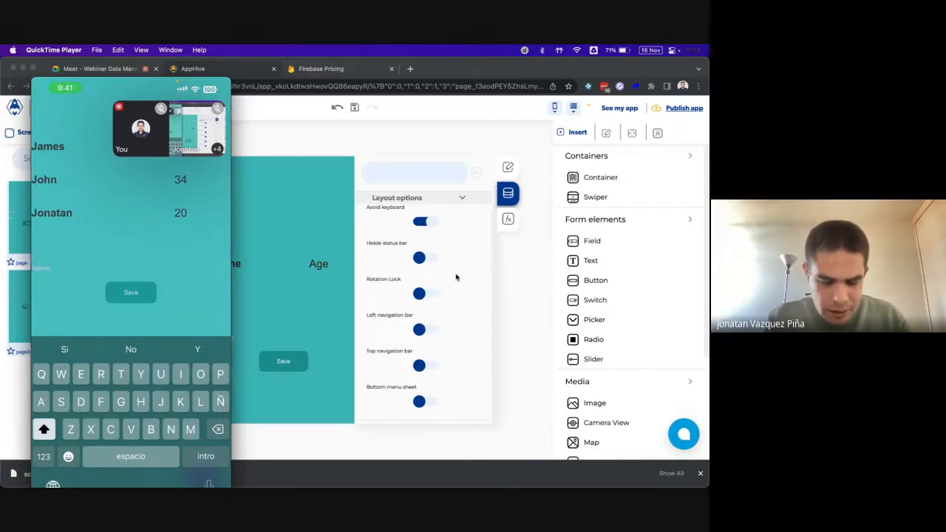
pyautogui.write('Other')
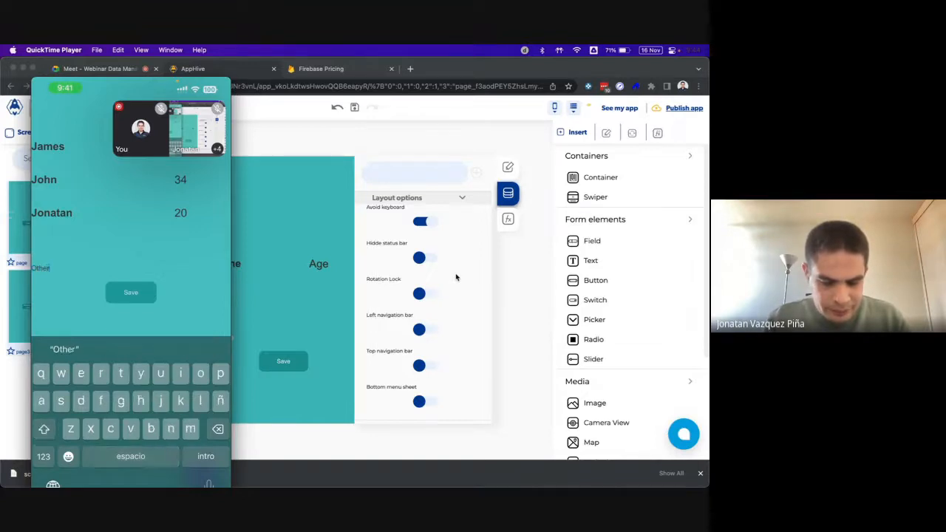
pyautogui.write(' student')
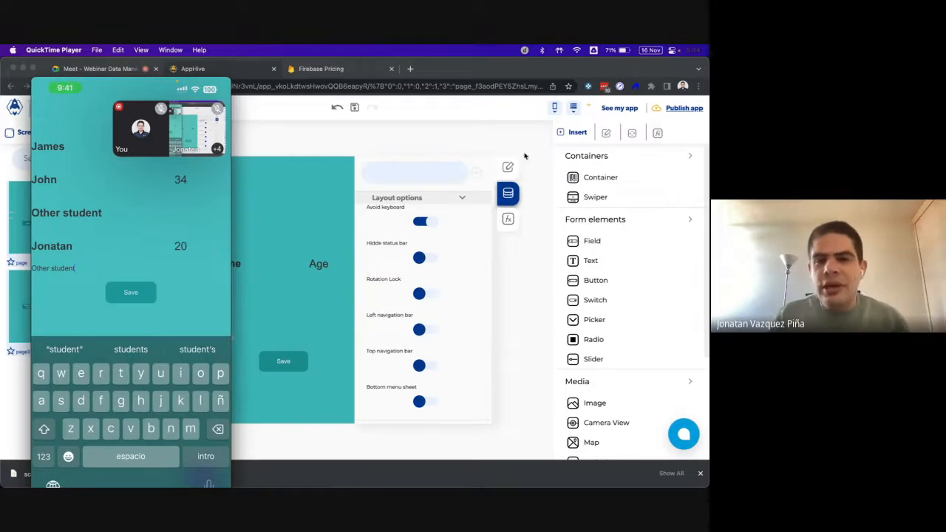
# Return to AppHive, check the Other student record in the Students collection's data in the Cloud database editor and close the editor
pyautogui.click(574, 108)
pyautogui.click(574, 108)
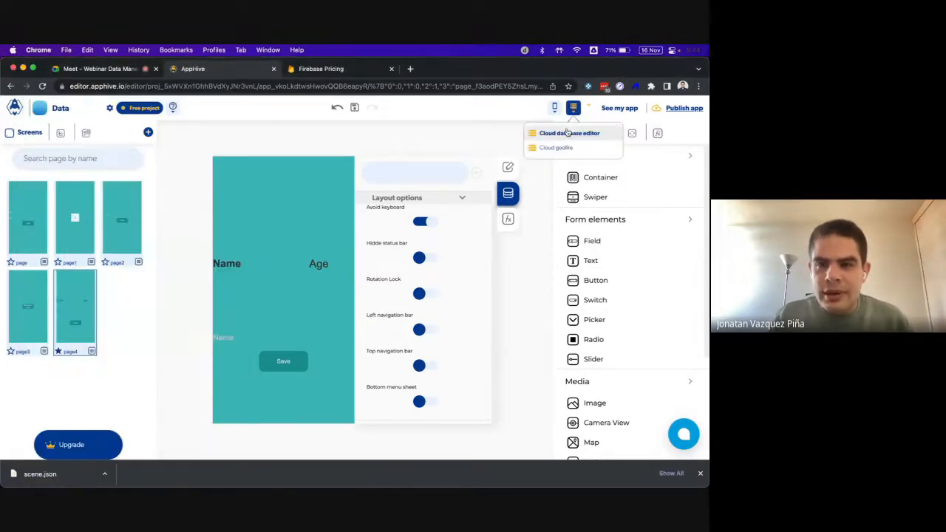
pyautogui.click(591, 134)
pyautogui.click(65, 208)
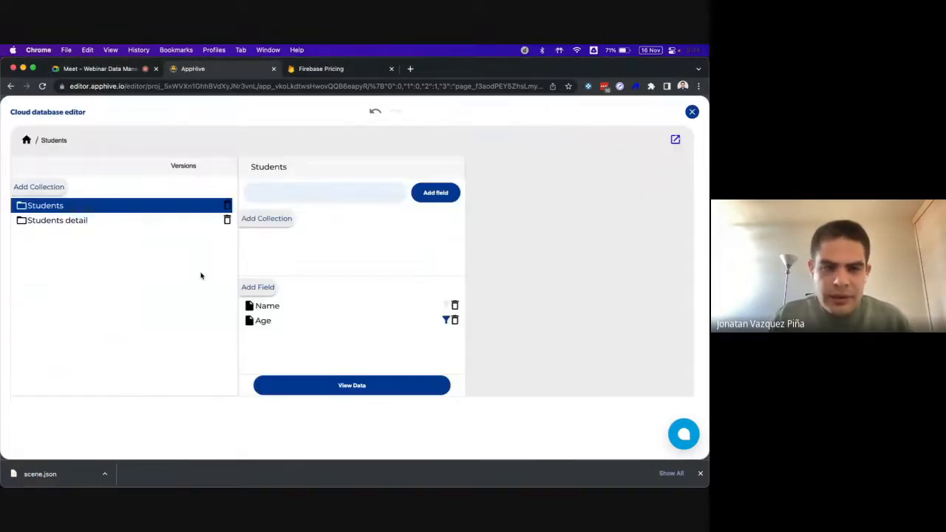
pyautogui.click(326, 390)
pyautogui.moveTo(500, 350); pyautogui.dragTo(389, 351)
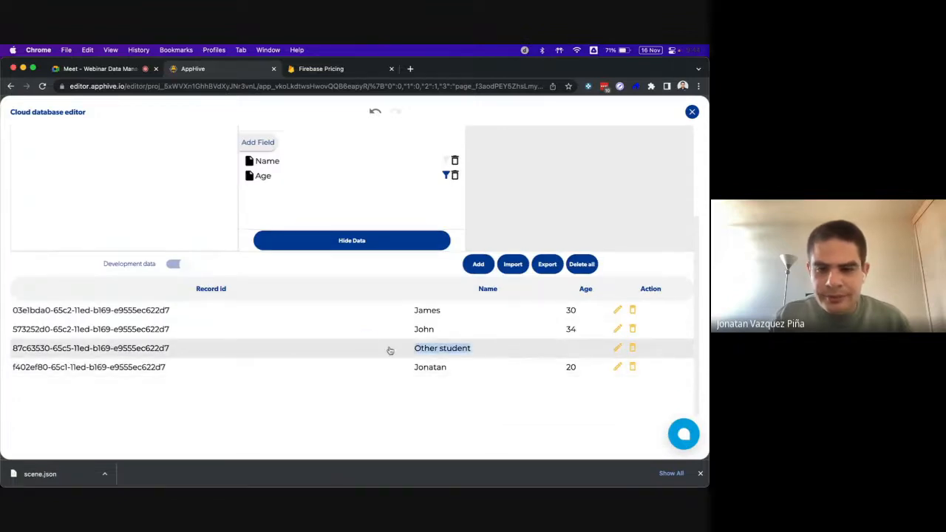
pyautogui.click(691, 112)
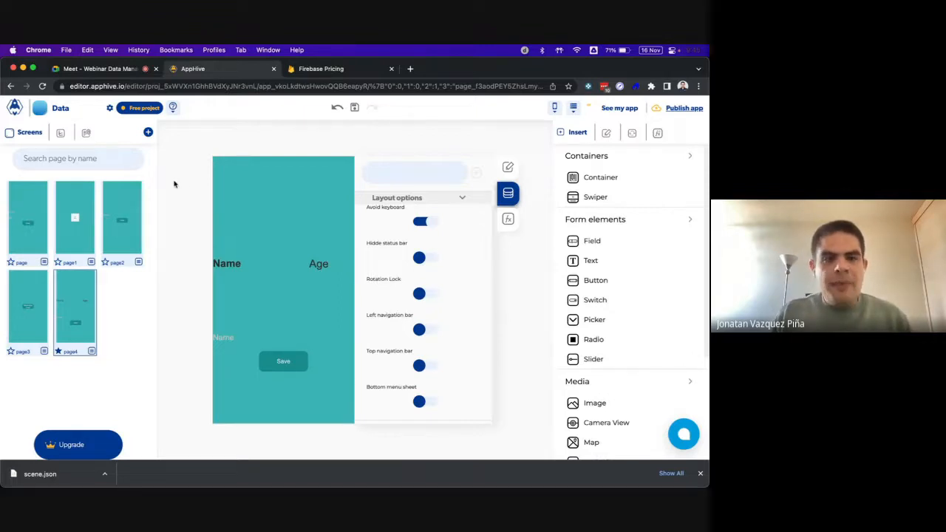
# View the app-wide context data of the project
pyautogui.click(86, 133)
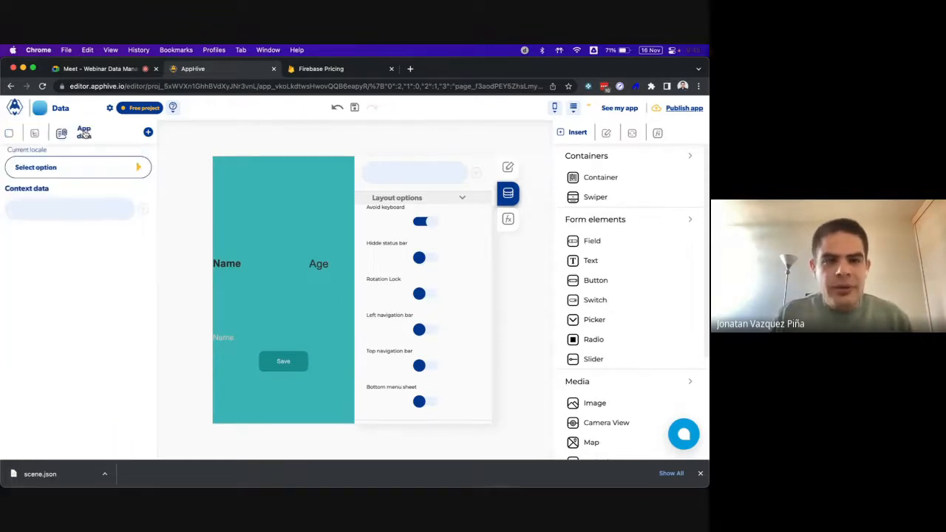
pyautogui.moveTo(10, 190); pyautogui.dragTo(50, 190)
pyautogui.click(74, 212)
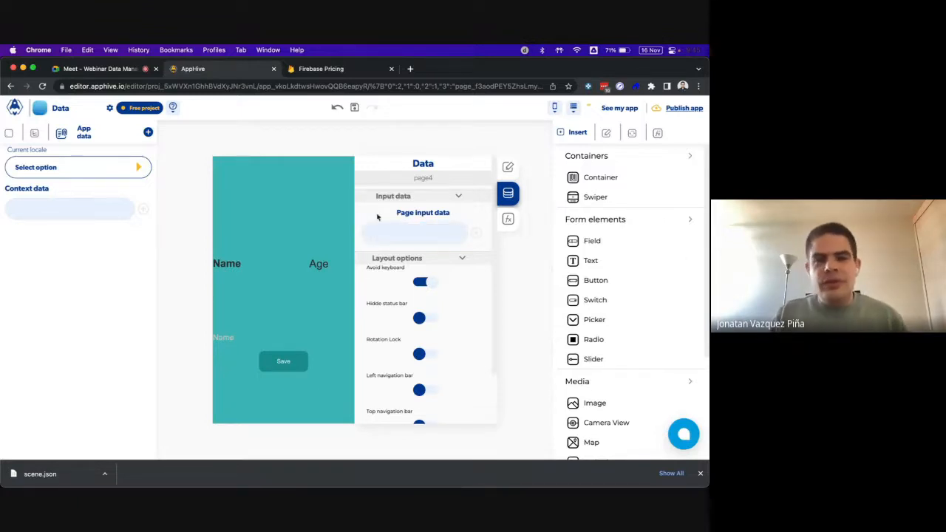
# Add a new blank page to the screens and name it "student detal"
pyautogui.click(8, 133)
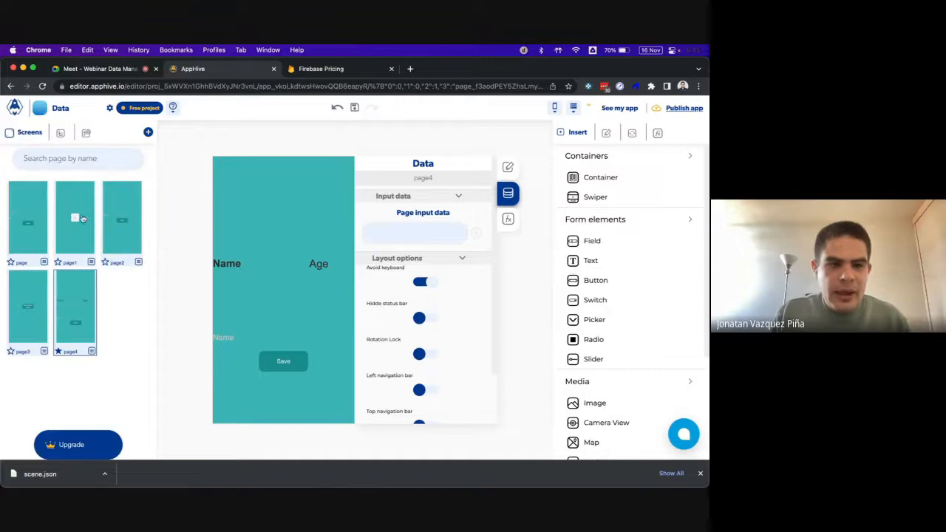
pyautogui.click(149, 133)
pyautogui.click(190, 176)
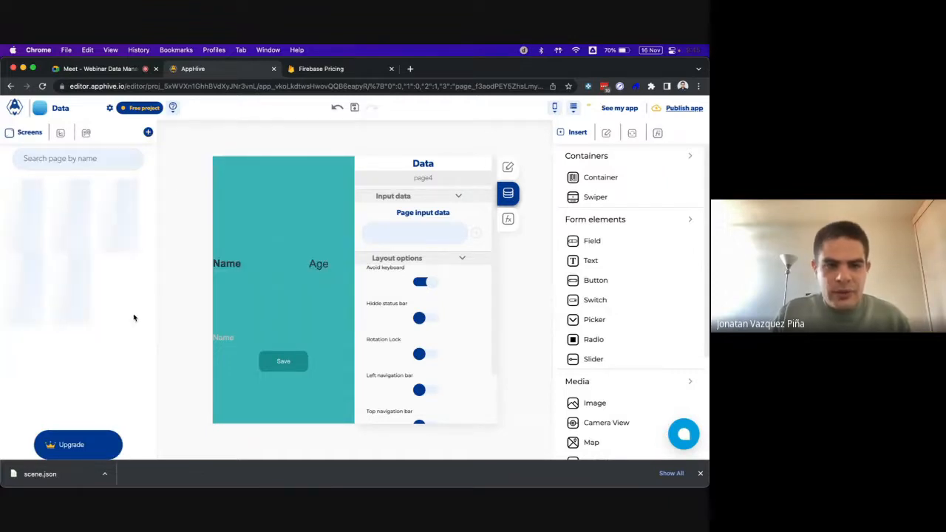
pyautogui.doubleClick(120, 351)
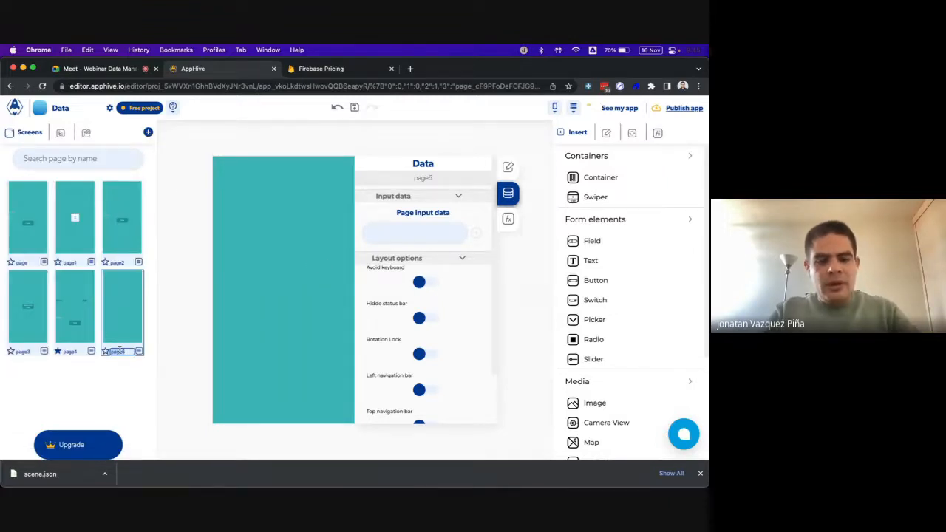
pyautogui.write('dent de')
pyautogui.write('tail')
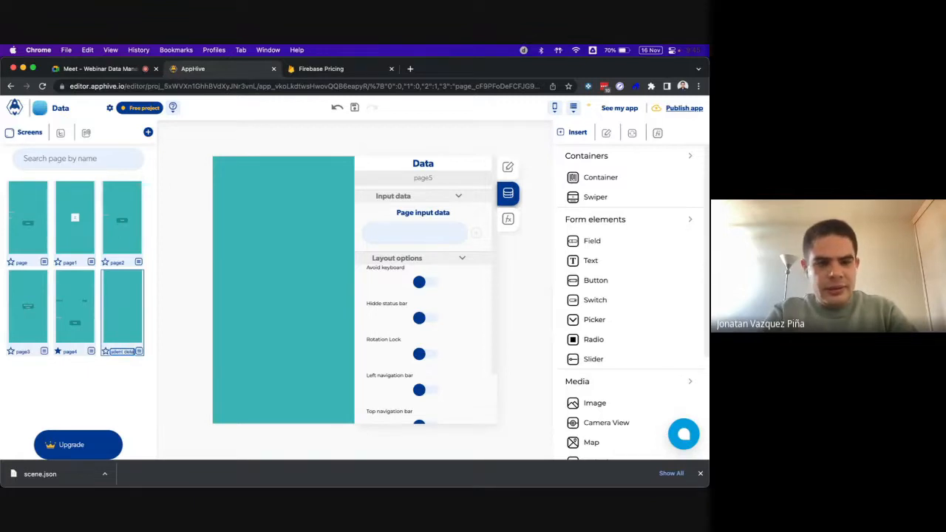
pyautogui.click(132, 289)
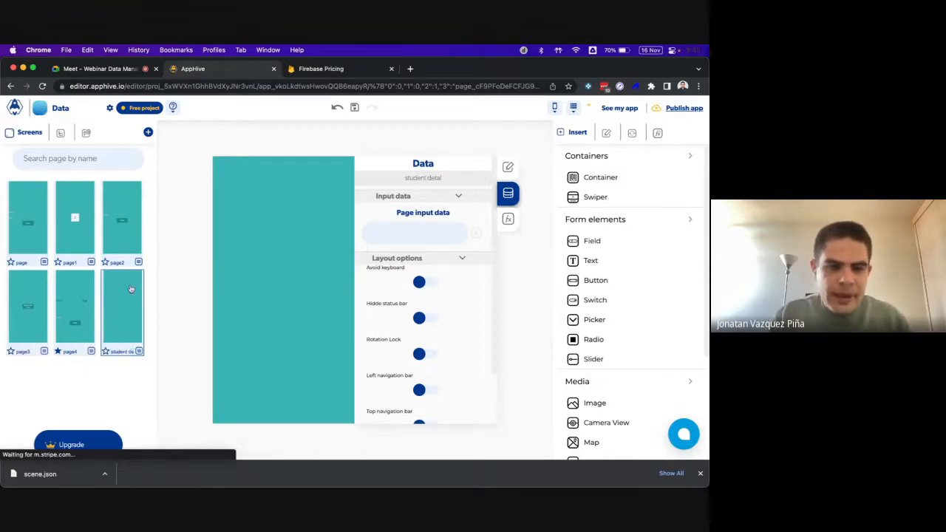
# Add a page input data variable named "student id" to the student detal page
pyautogui.click(70, 340)
pyautogui.click(122, 340)
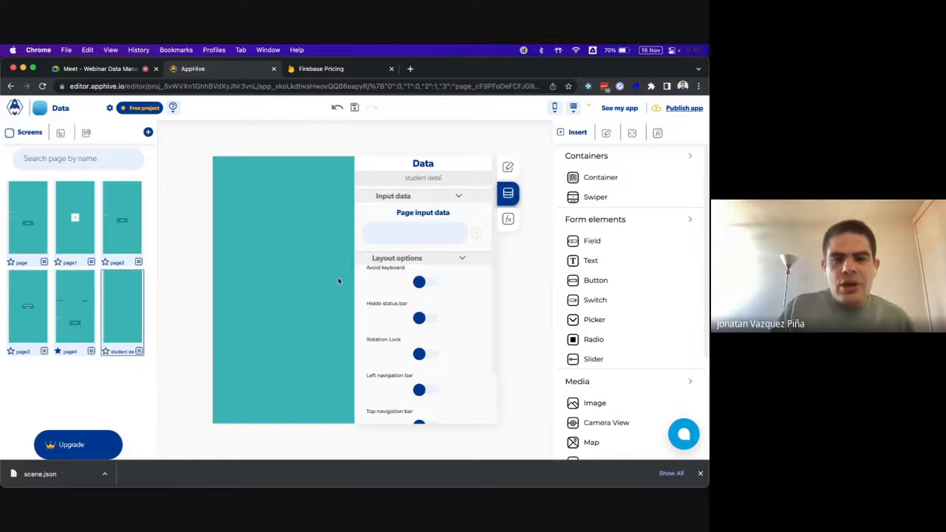
pyautogui.click(407, 234)
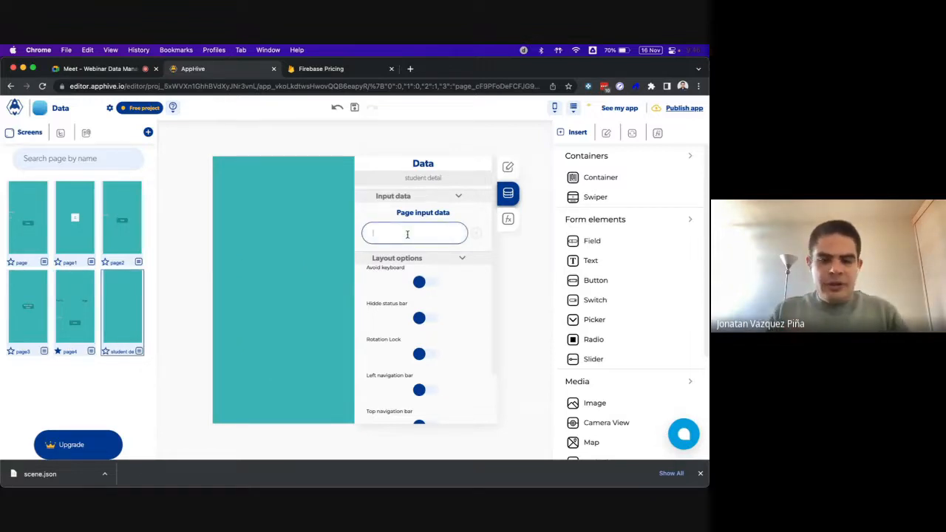
pyautogui.write('student')
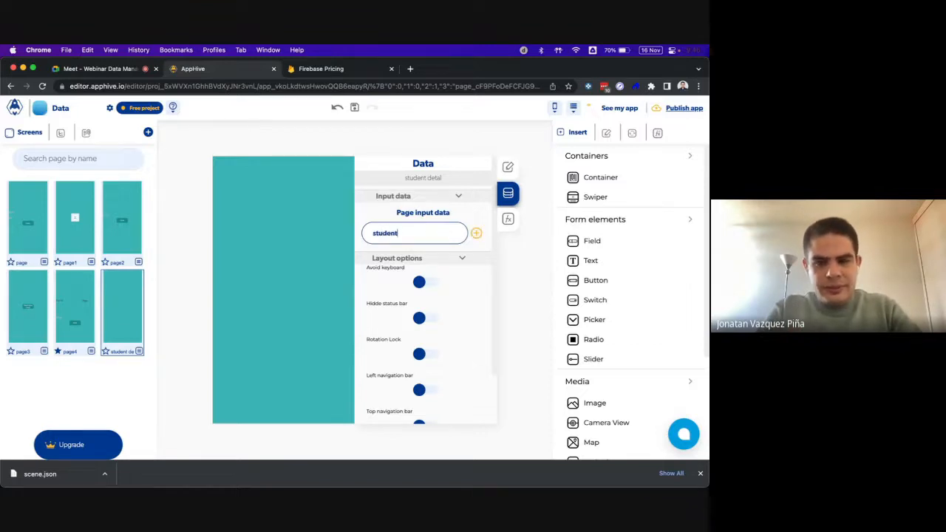
pyautogui.write(' id')
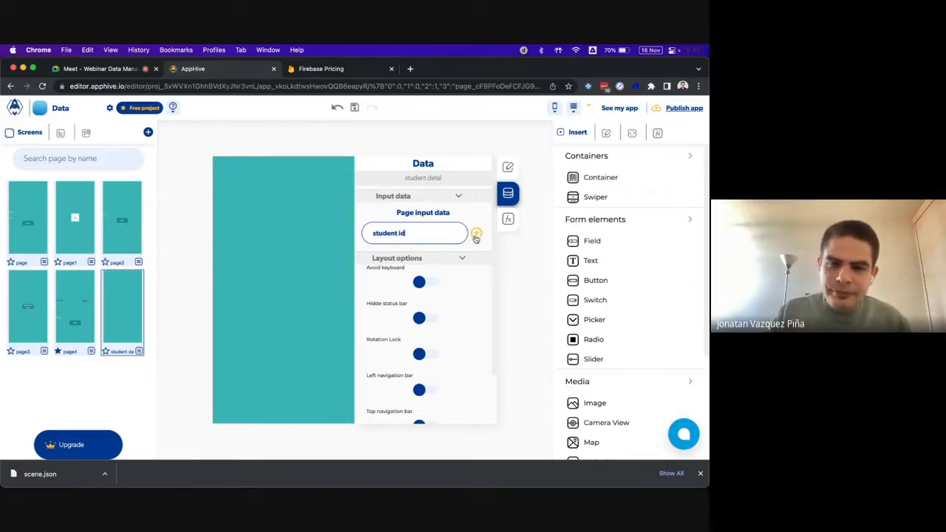
pyautogui.click(476, 233)
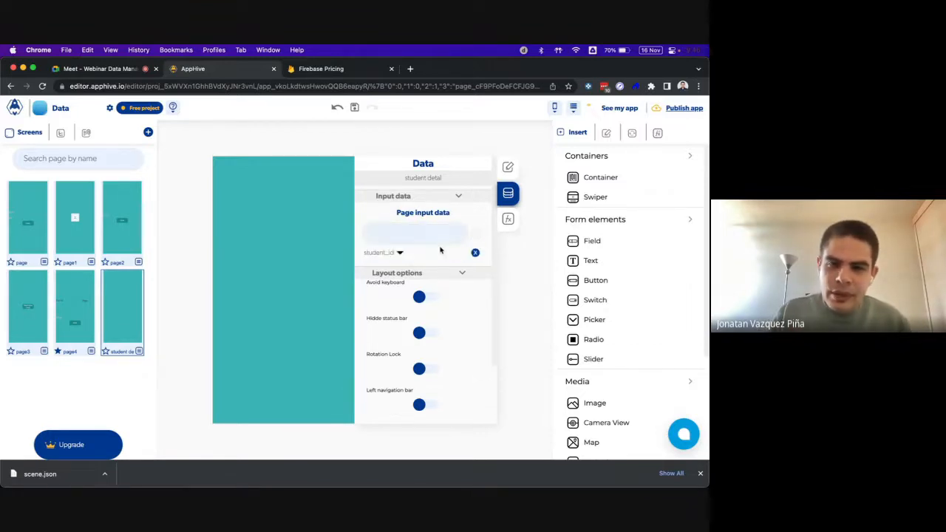
pyautogui.click(392, 241)
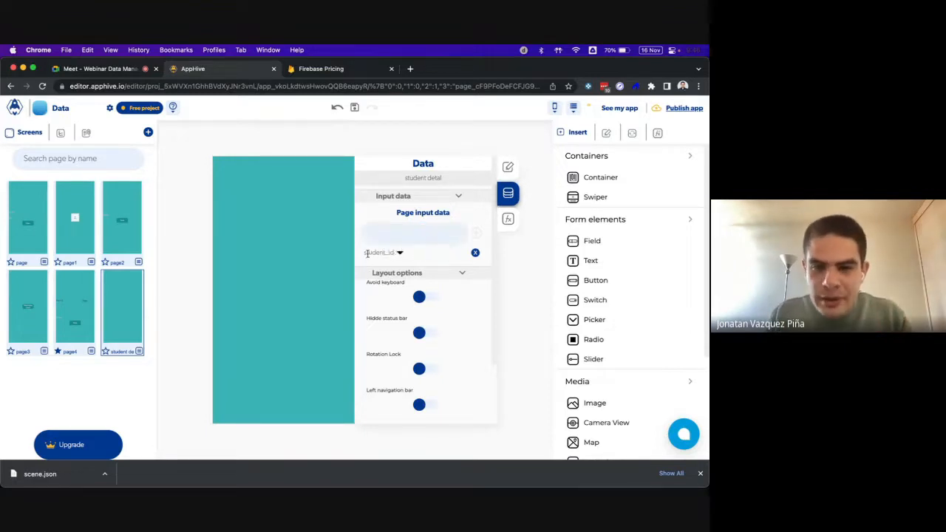
pyautogui.moveTo(365, 253); pyautogui.dragTo(389, 253)
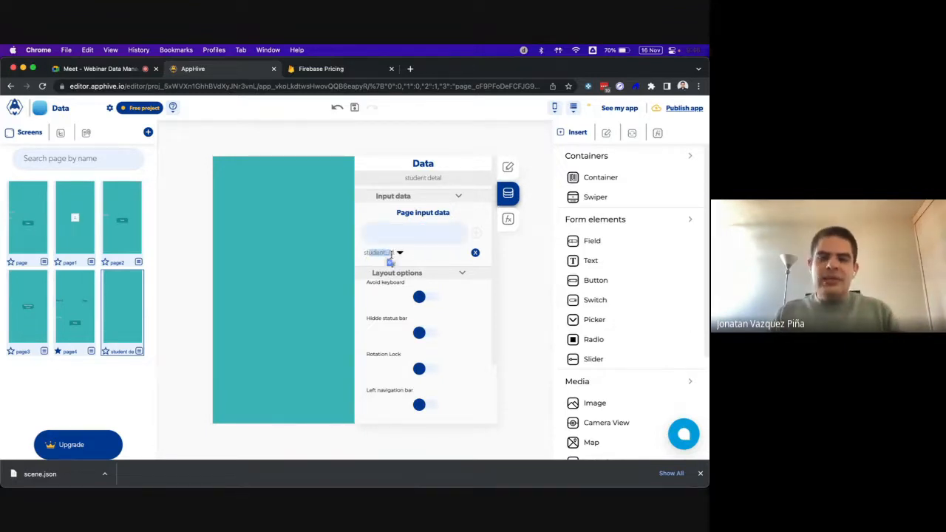
pyautogui.click(325, 279)
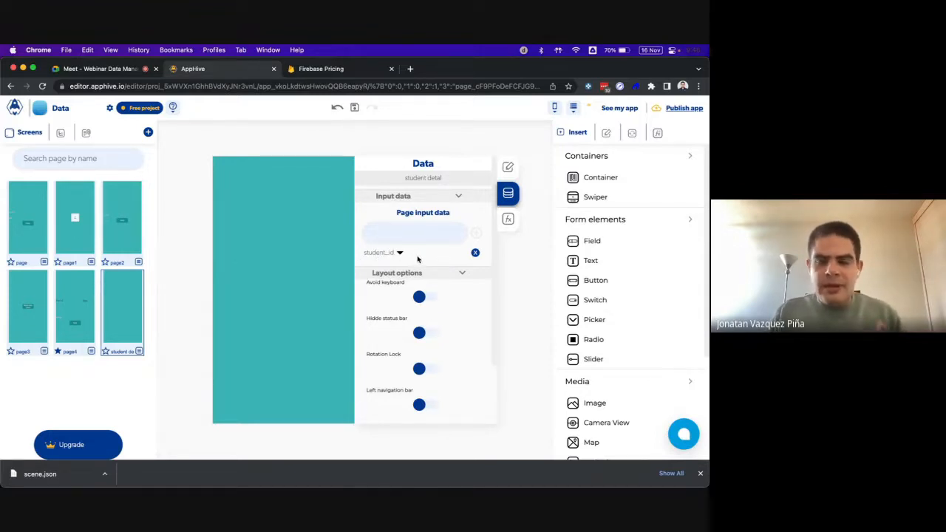
# Place two text elements reading Name and Age on the student detal page and add an image element above them
pyautogui.moveTo(602, 261); pyautogui.dragTo(250, 274)
pyautogui.moveTo(614, 260); pyautogui.dragTo(268, 310)
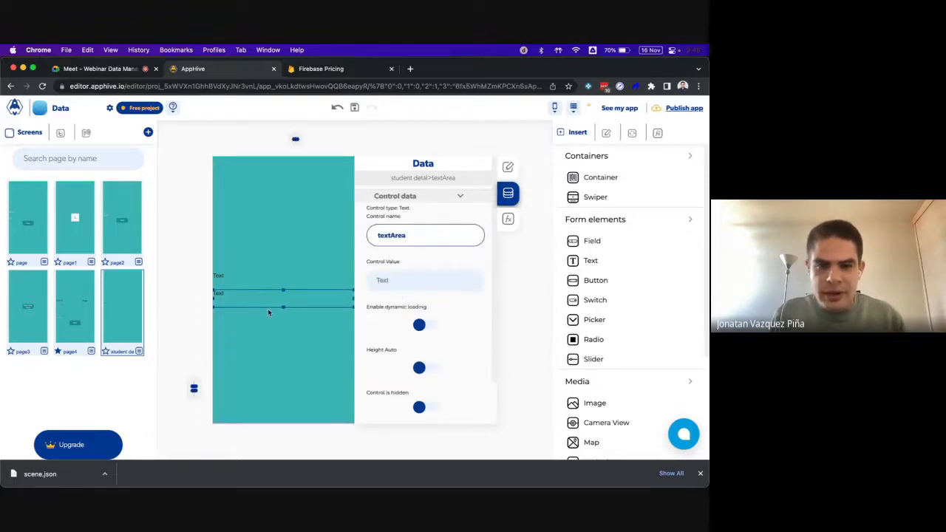
pyautogui.click(252, 277)
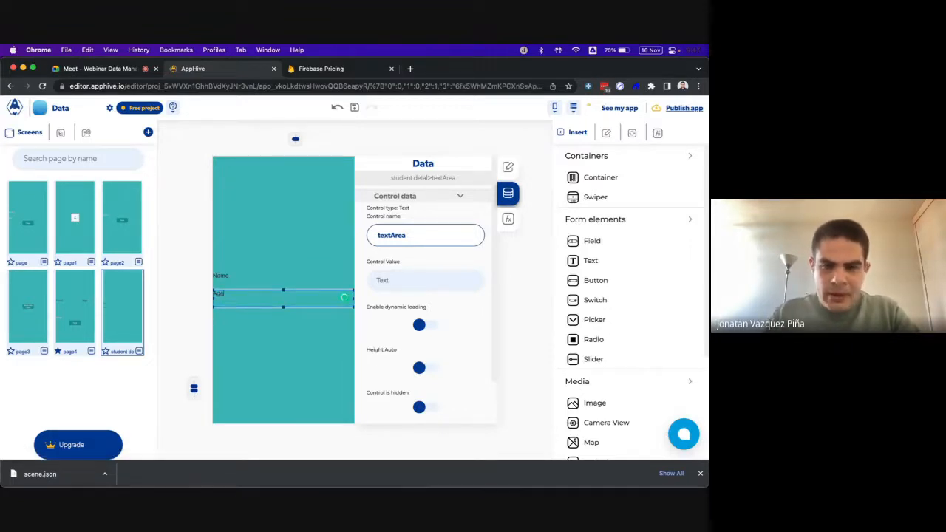
pyautogui.moveTo(606, 399); pyautogui.dragTo(293, 365)
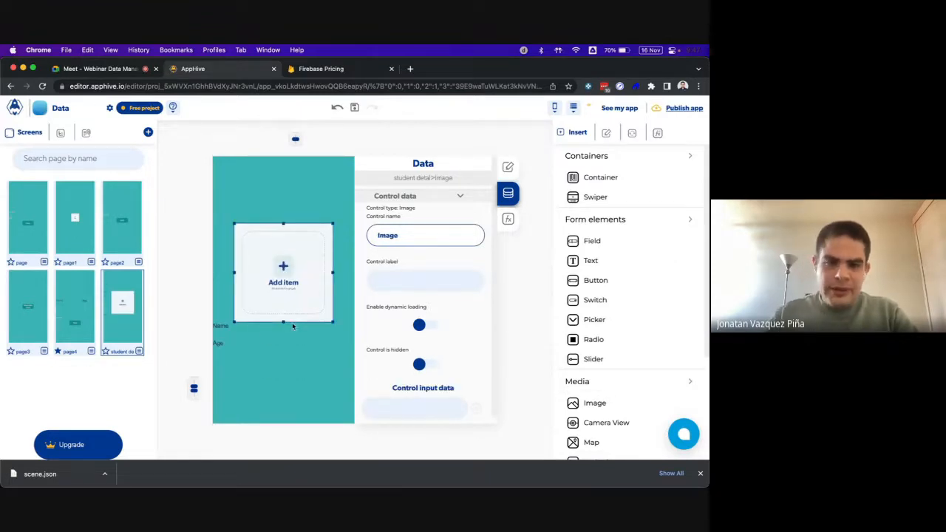
pyautogui.click(547, 271)
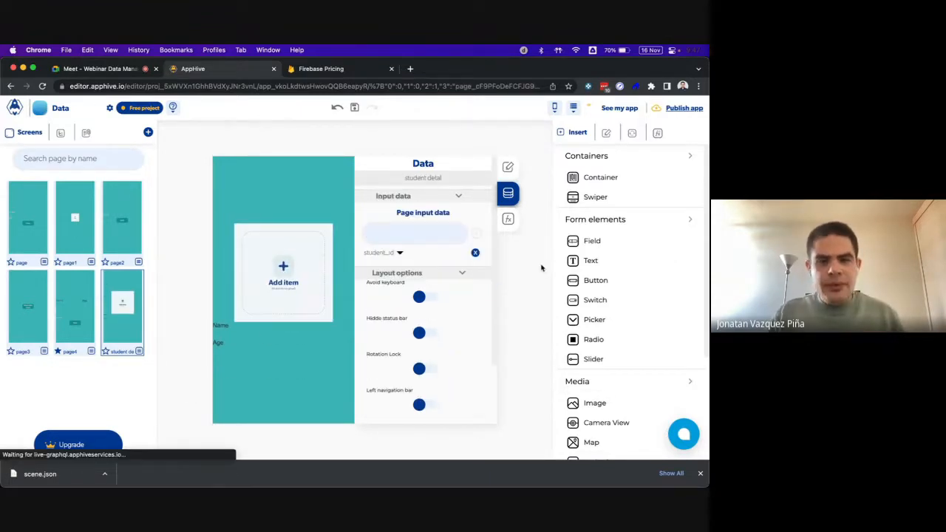
# Add the page input data variables "name" and "age" to the student detal page
pyautogui.click(389, 240)
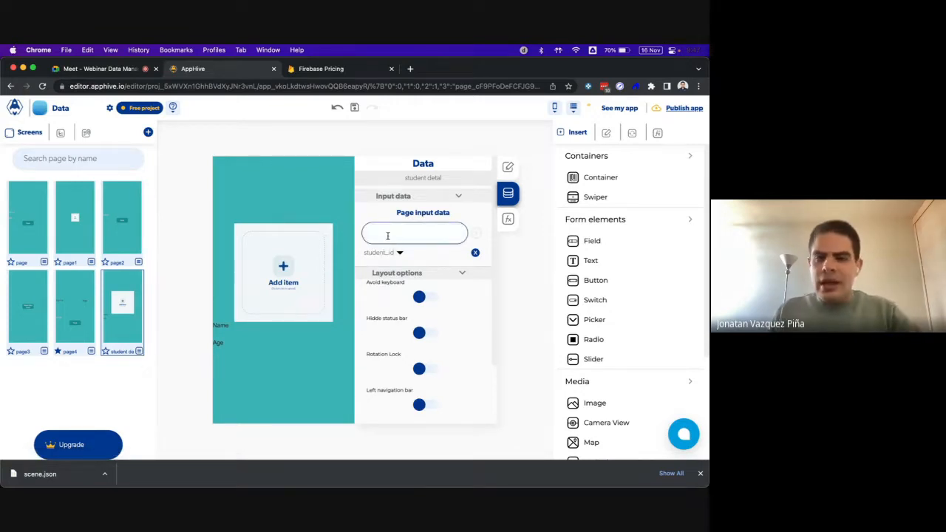
pyautogui.write('na')
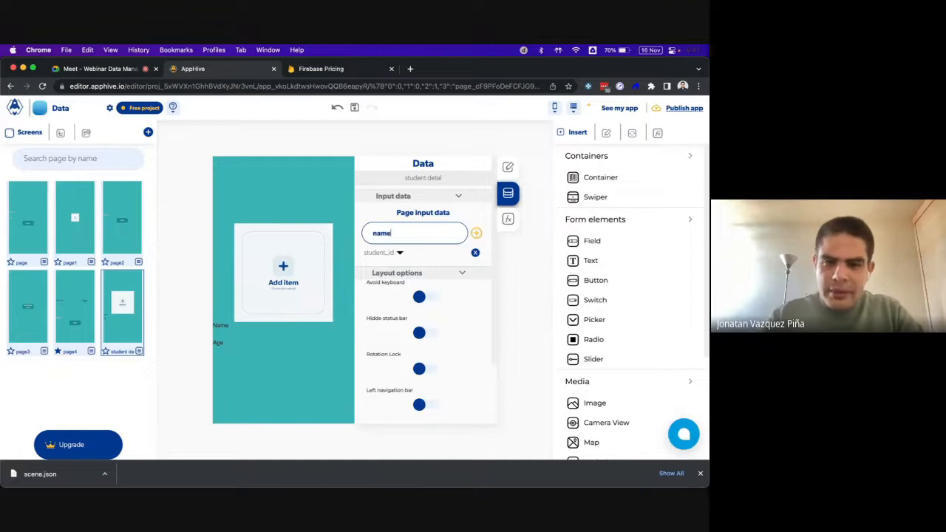
pyautogui.write('me')
pyautogui.click(476, 233)
pyautogui.write('age')
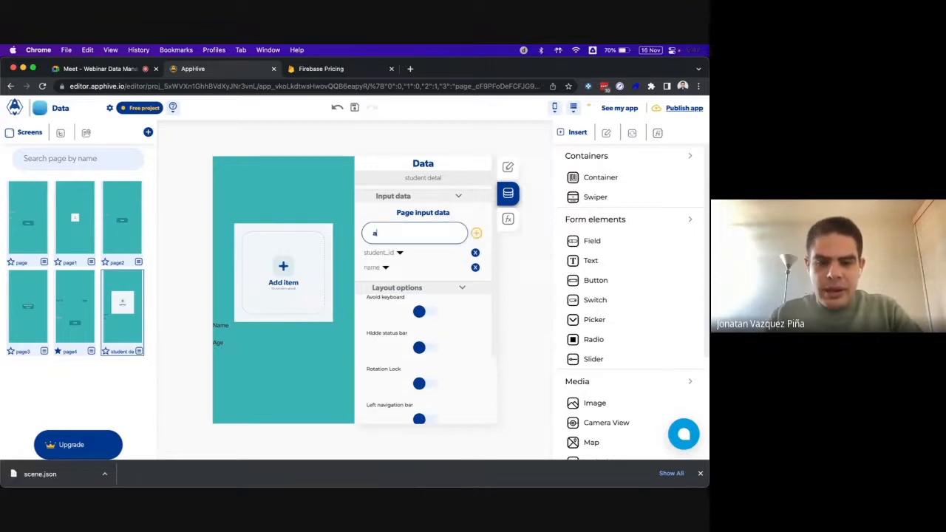
pyautogui.click(476, 233)
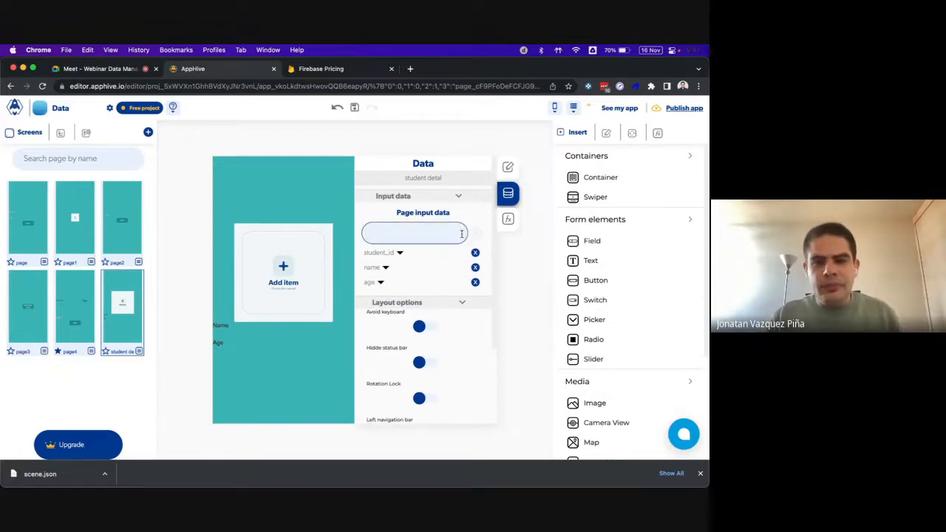
# Set the page transition of the Push Screen function on page4's student list item to student detal
pyautogui.click(79, 320)
pyautogui.click(507, 220)
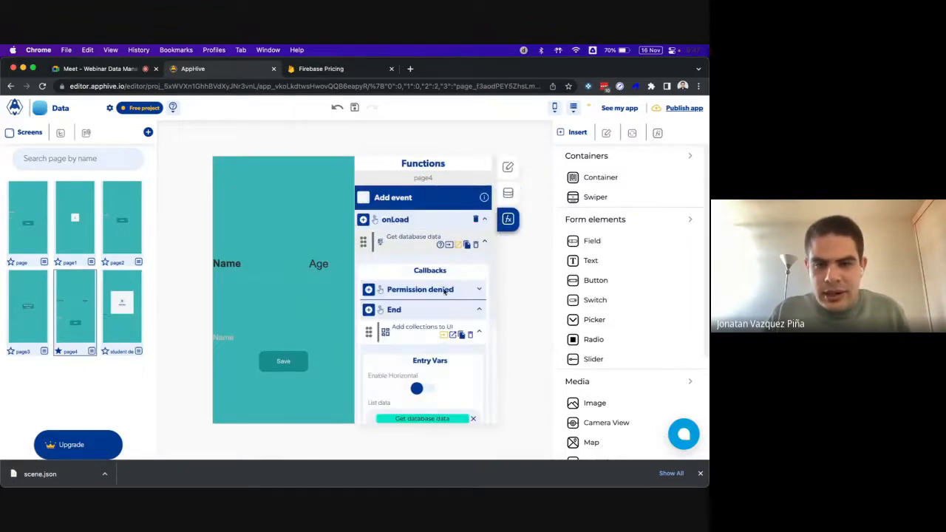
pyautogui.scroll(-4, 433, 312)
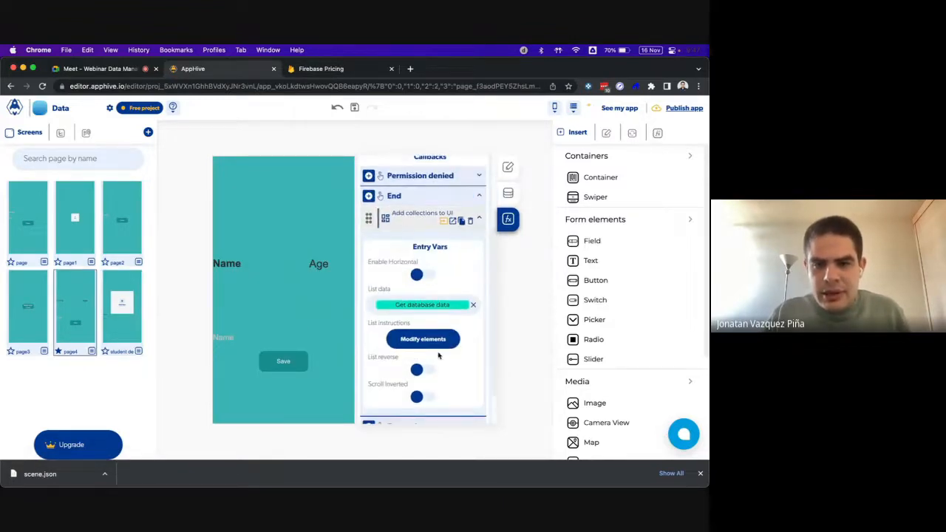
pyautogui.click(429, 340)
pyautogui.click(326, 376)
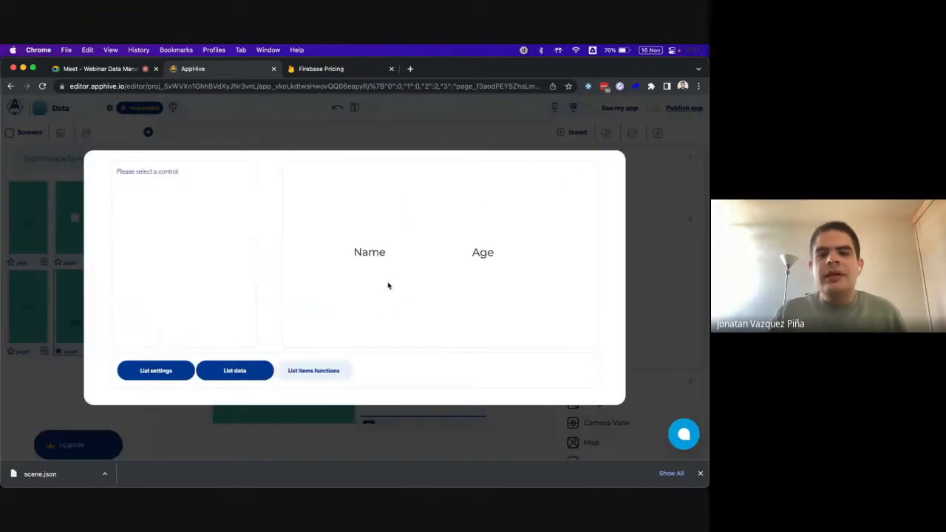
pyautogui.click(436, 266)
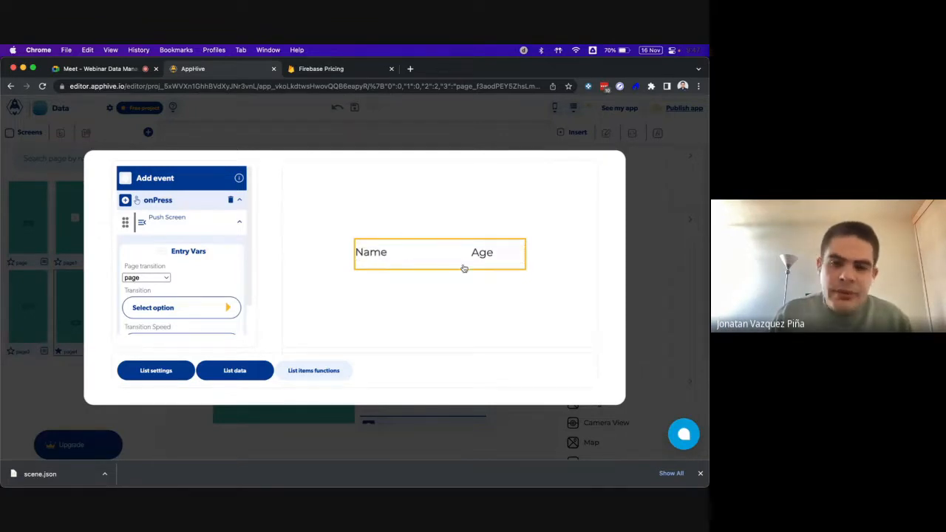
pyautogui.click(149, 278)
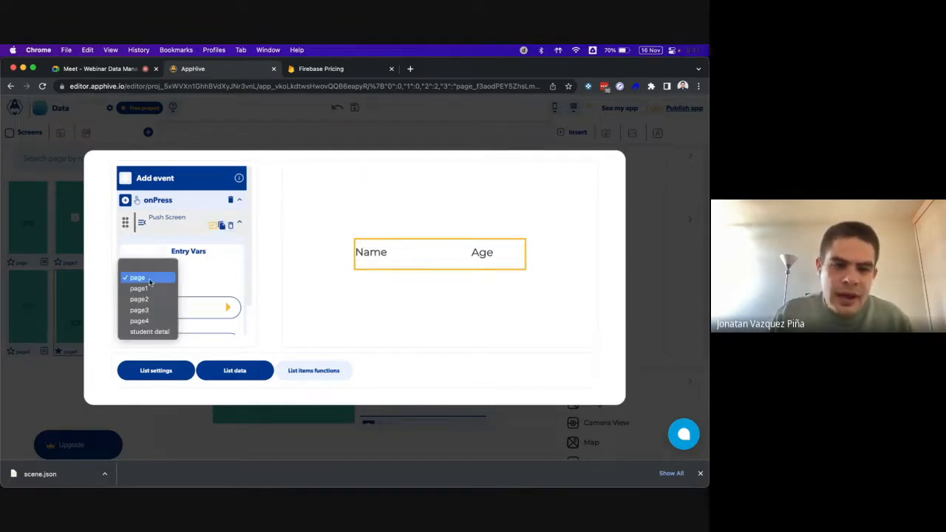
pyautogui.click(145, 331)
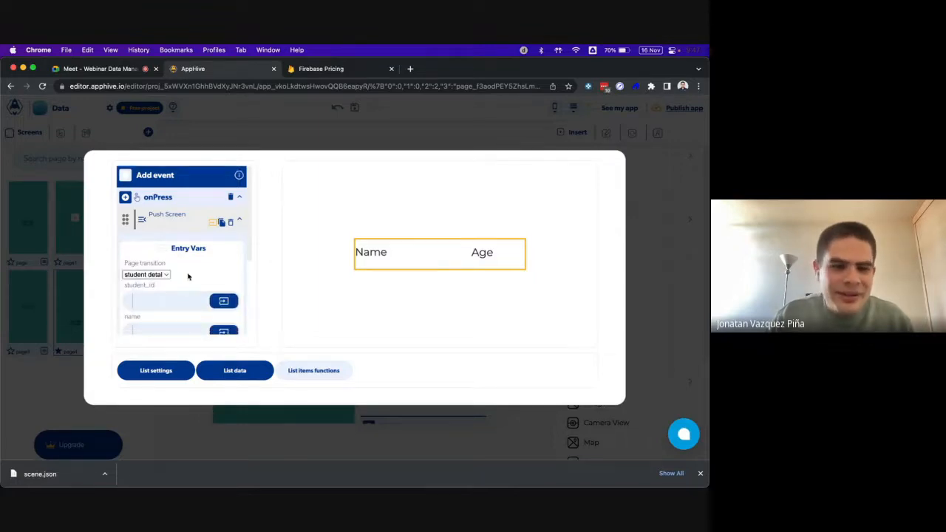
# Pass the list context attribute Name to the name input of the list item's Push Screen function
pyautogui.scroll(-3, 188, 277)
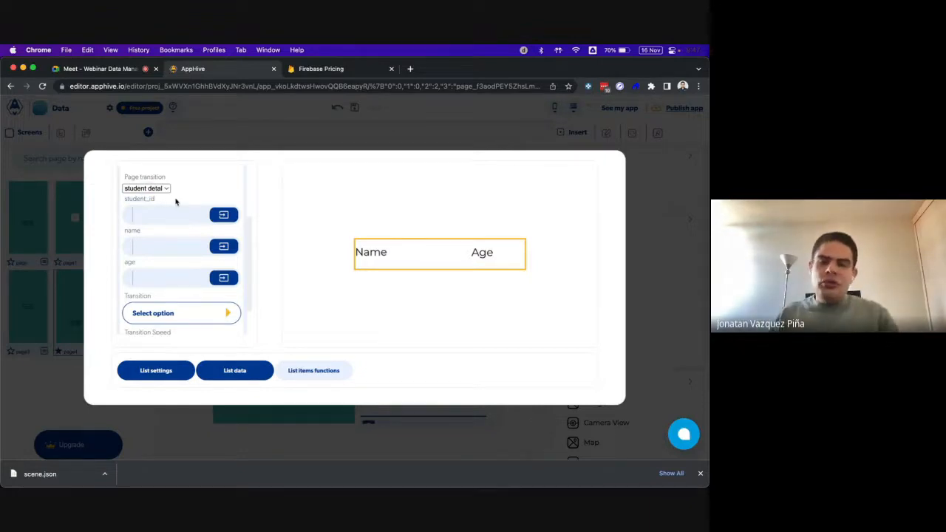
pyautogui.click(222, 247)
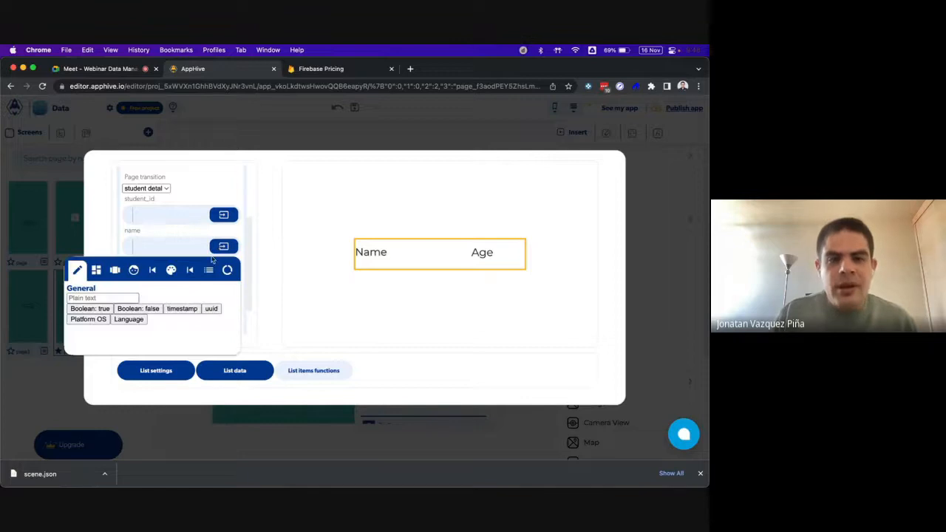
pyautogui.click(208, 271)
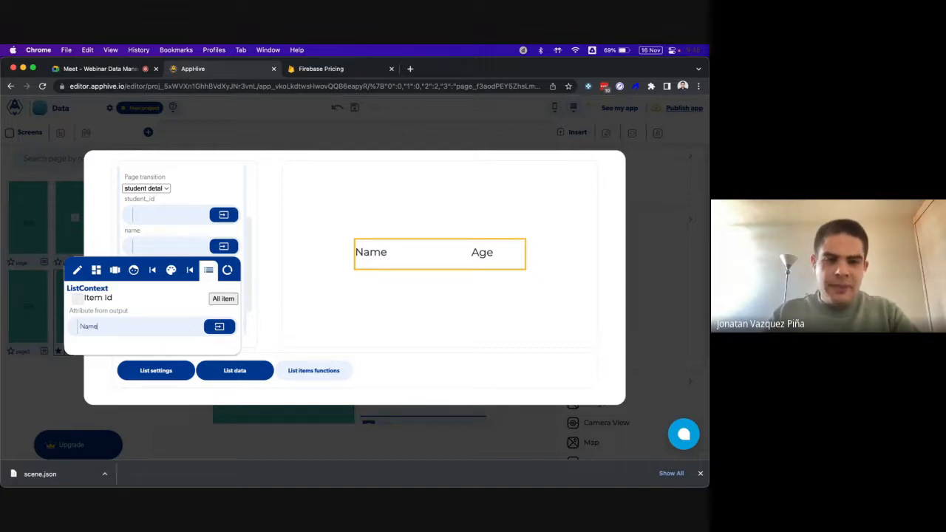
pyautogui.doubleClick(91, 328)
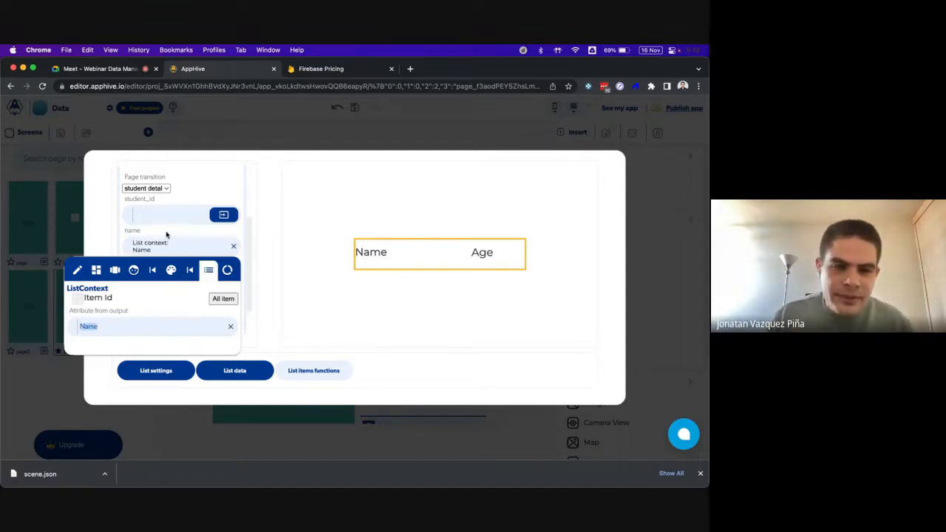
# Pass the list context attribute Age to the Push Screen function's age input
pyautogui.click(222, 277)
pyautogui.click(209, 301)
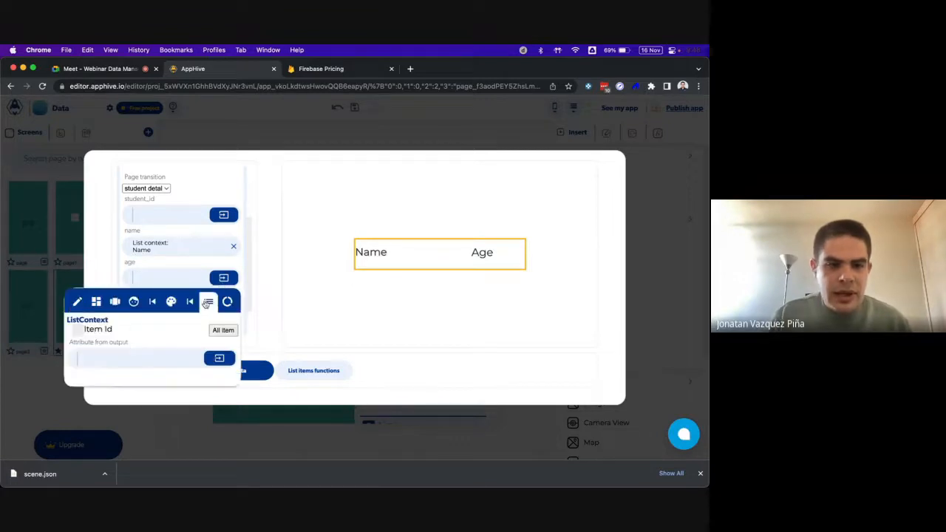
pyautogui.write('Ag')
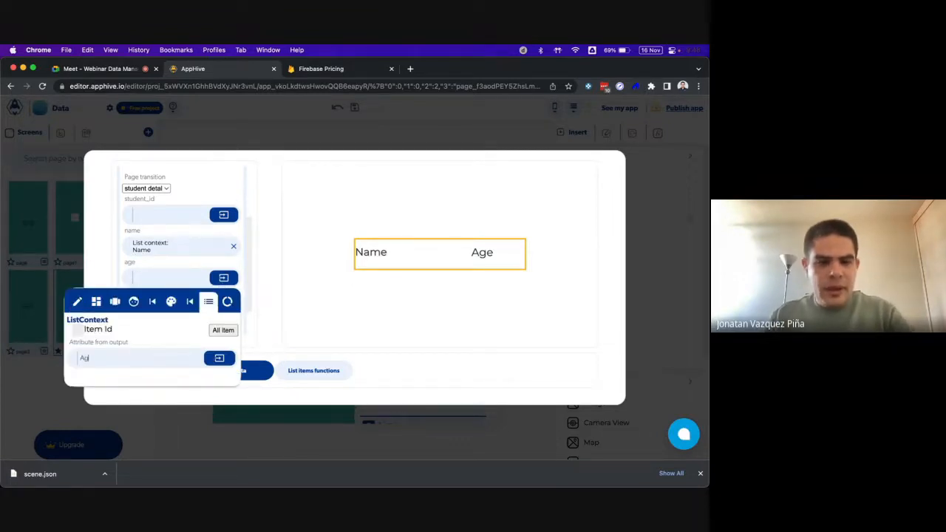
pyautogui.write('e')
pyautogui.click(218, 357)
# Pass the list context's Item Id to the Push Screen function's student_id input
pyautogui.click(215, 218)
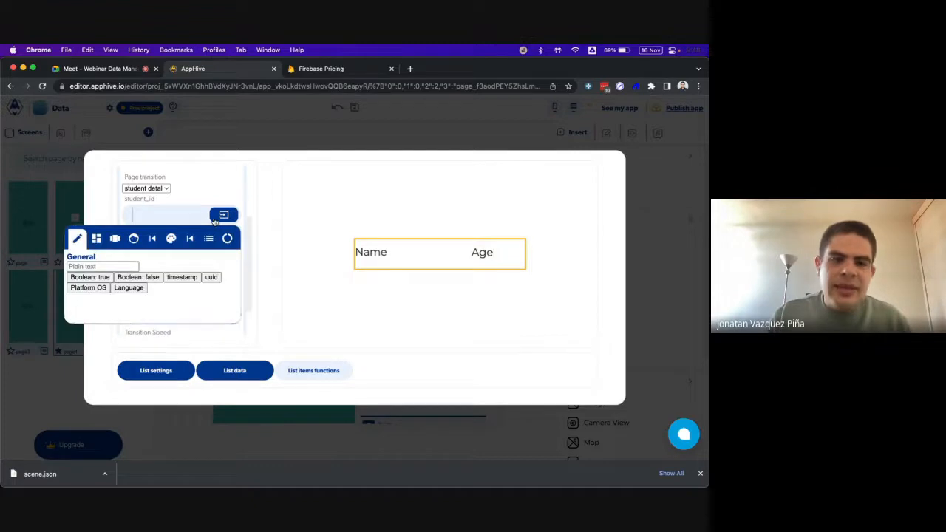
pyautogui.click(209, 238)
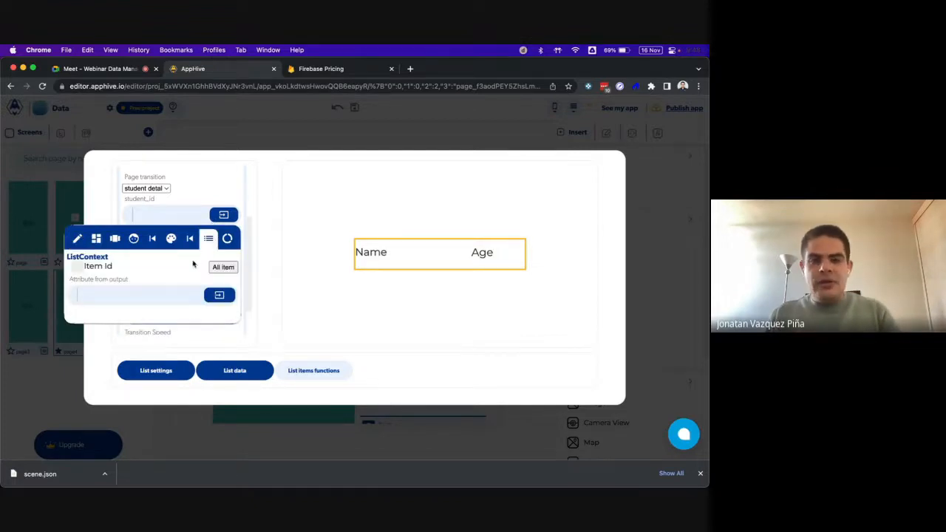
pyautogui.click(78, 268)
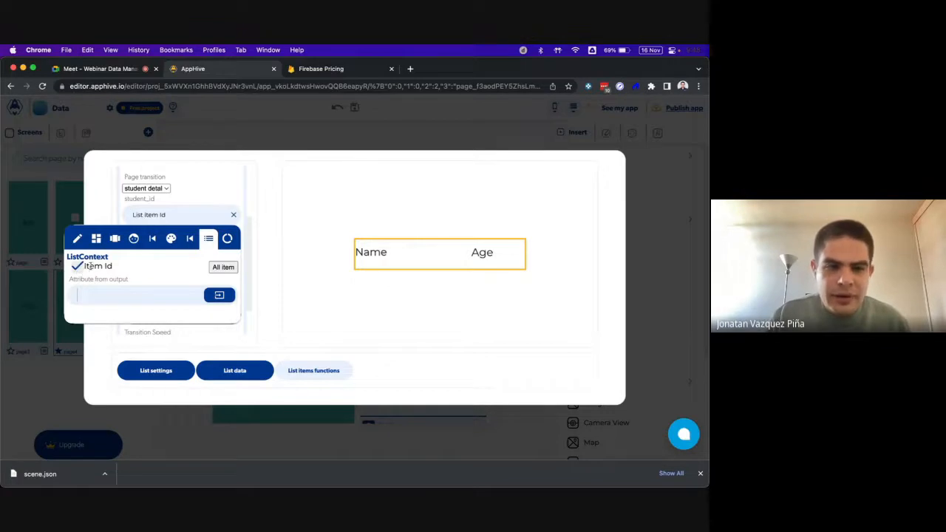
pyautogui.click(185, 201)
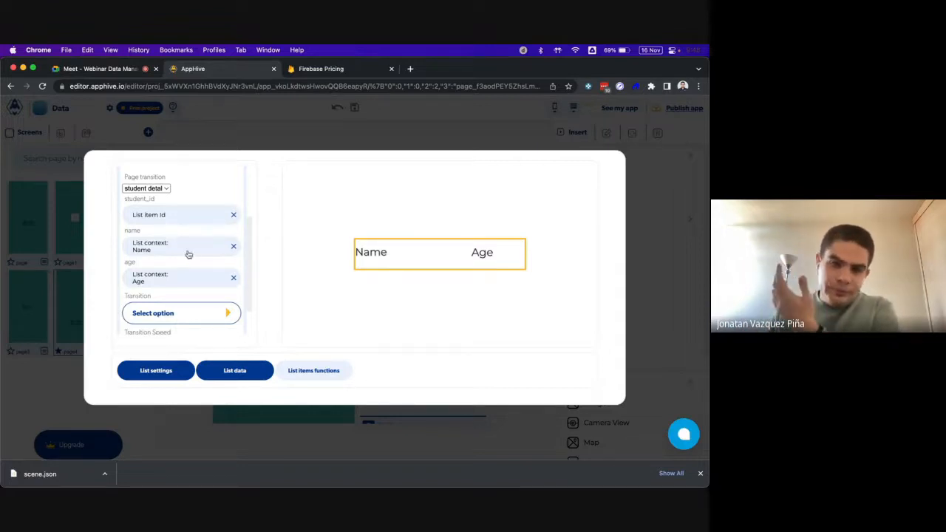
# Set the Push Screen transition to SlideTop with Regular speed and close the list element editor
pyautogui.scroll(-1, 195, 284)
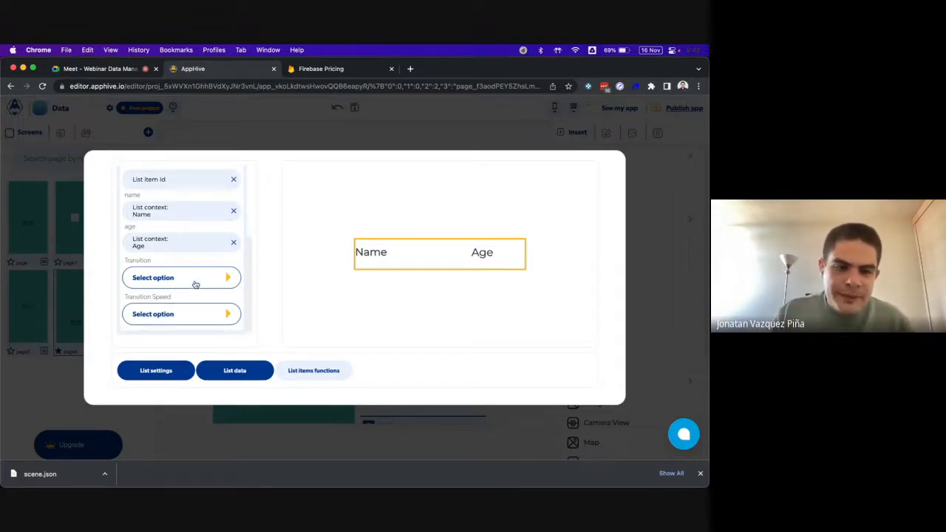
pyautogui.click(226, 275)
pyautogui.click(202, 311)
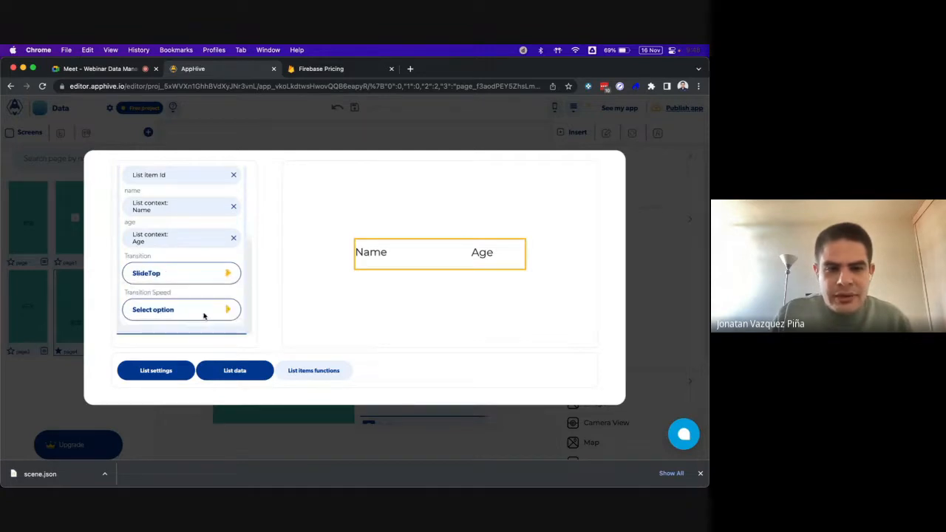
pyautogui.click(204, 313)
pyautogui.scroll(-1, 161, 319)
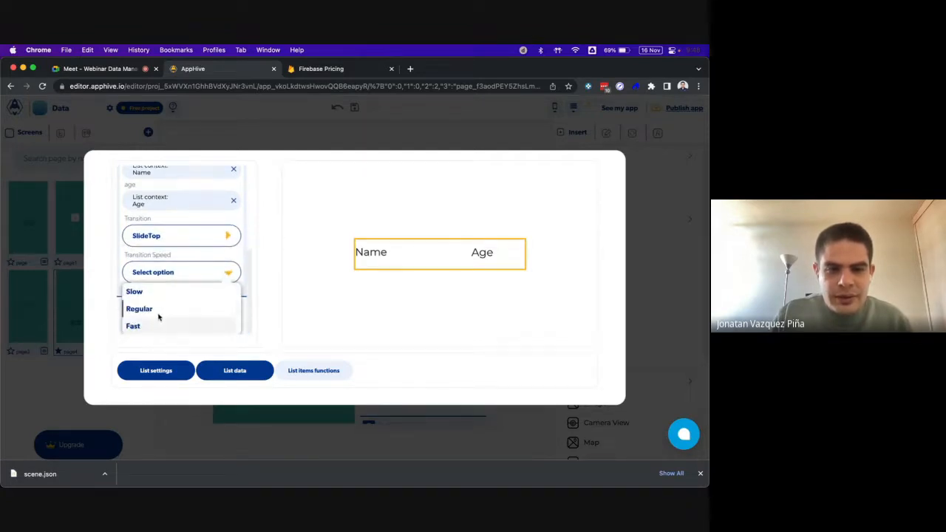
pyautogui.click(158, 311)
pyautogui.click(332, 134)
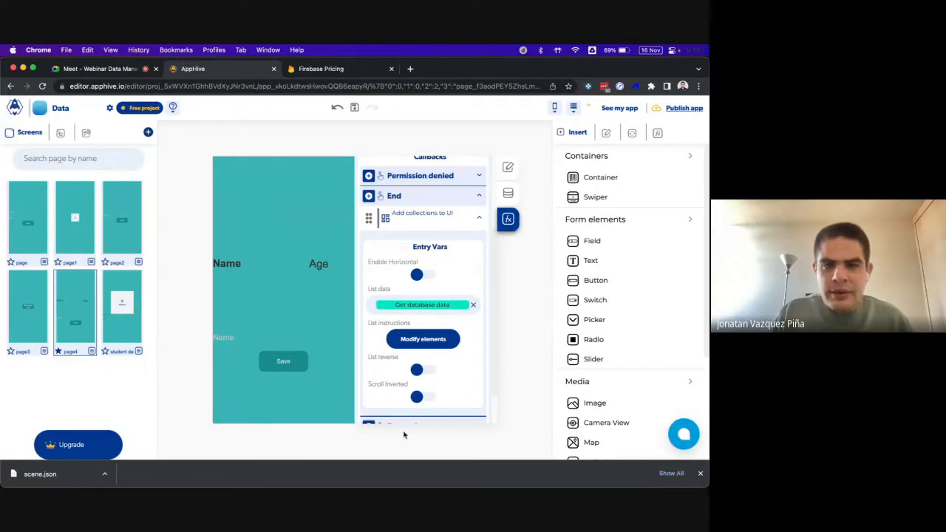
# Switch to the QuickTime Player phone preview to check the student detal page, and return to the AppHive editor
pyautogui.click(476, 467)
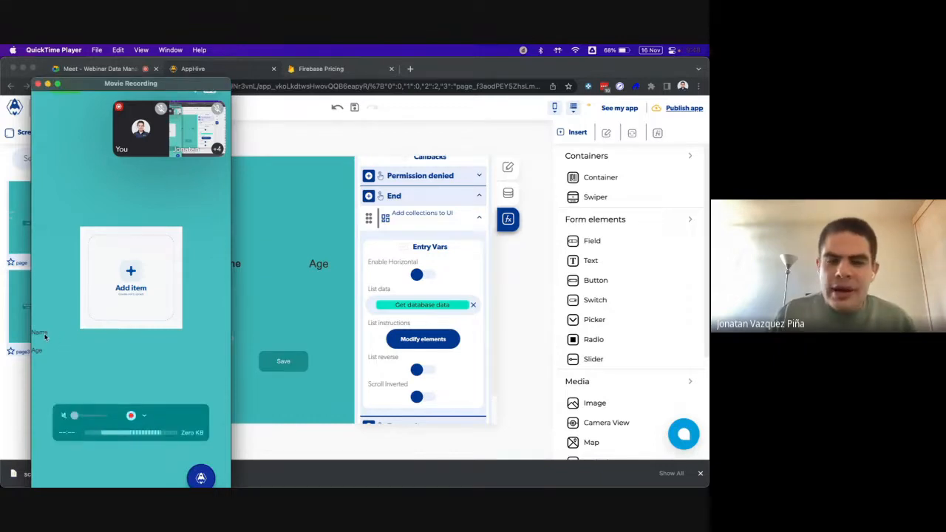
pyautogui.click(317, 132)
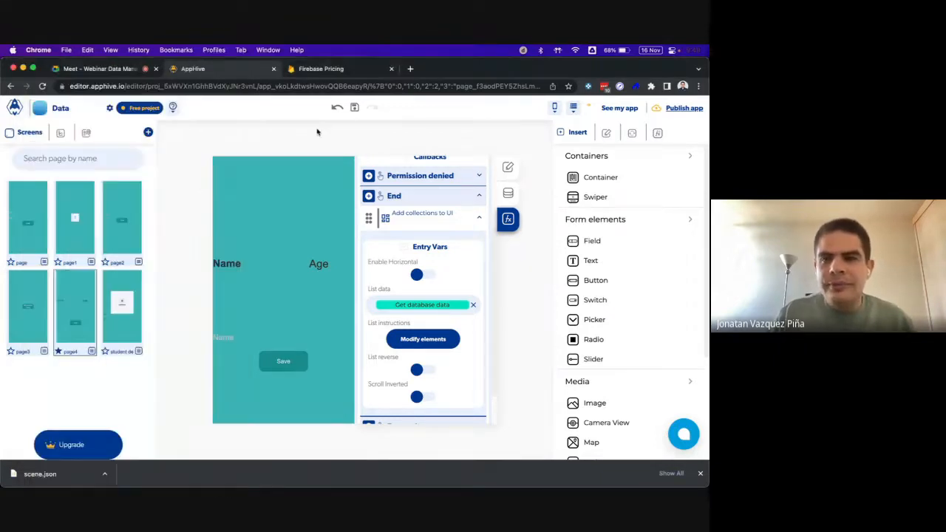
# Add an onLoad event with a Modify control function to the student detal page
pyautogui.click(122, 303)
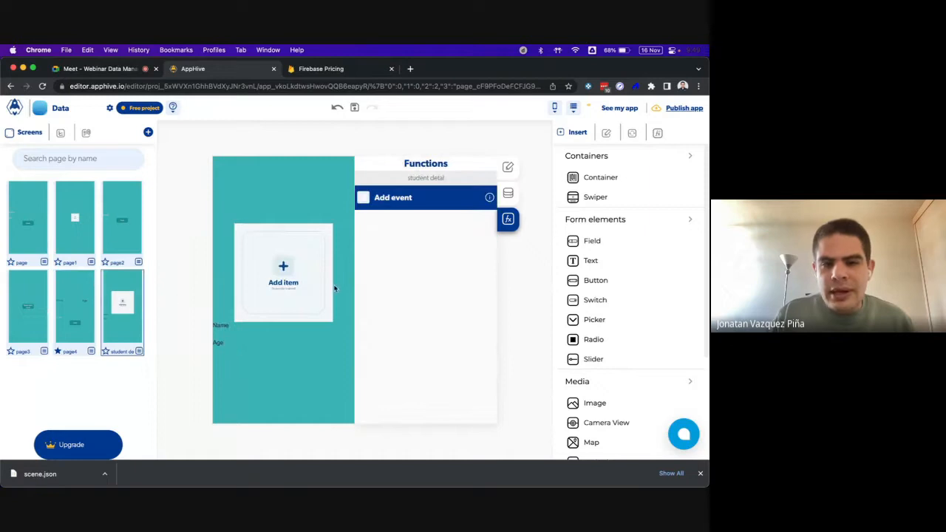
pyautogui.click(364, 200)
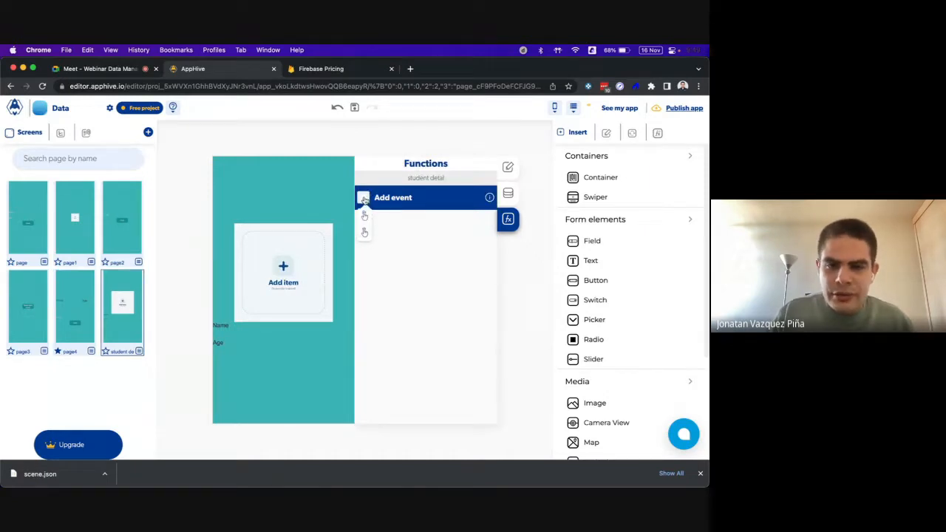
pyautogui.click(364, 219)
pyautogui.click(364, 219)
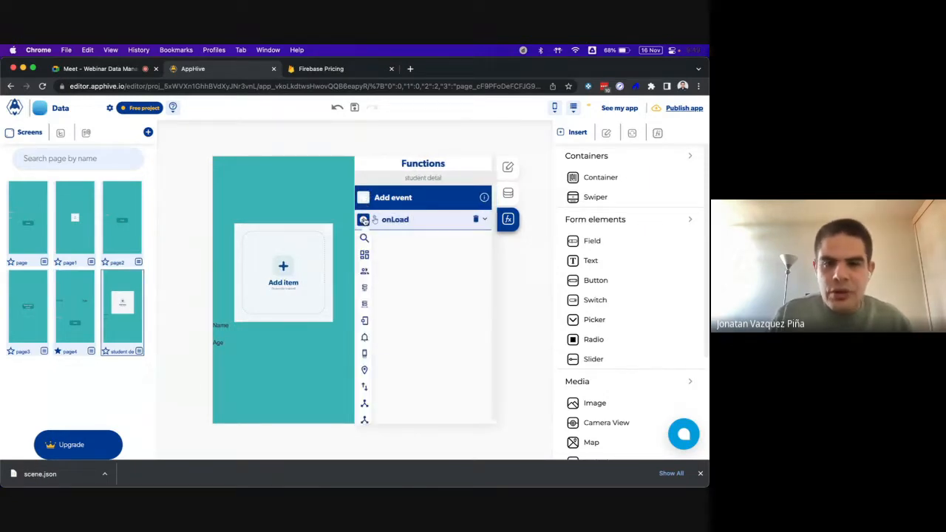
pyautogui.moveTo(366, 256)
pyautogui.click(396, 299)
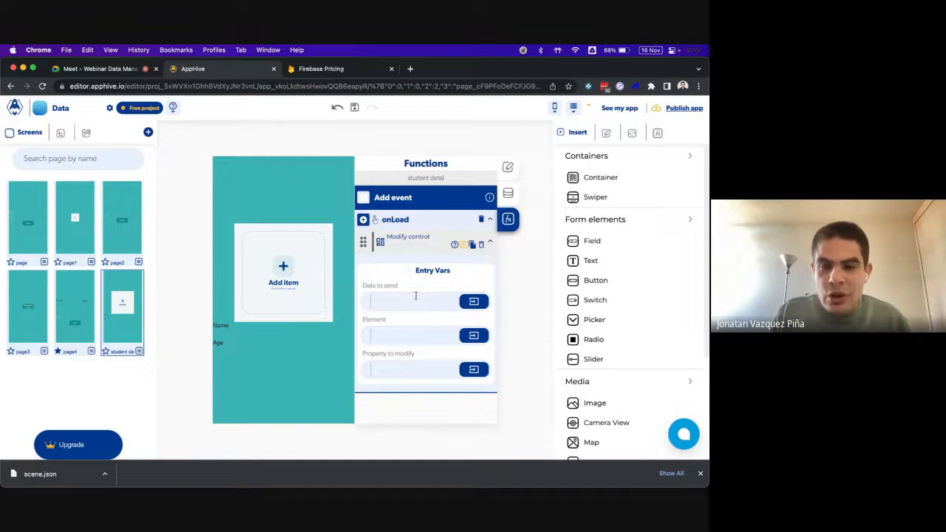
pyautogui.moveTo(369, 286); pyautogui.dragTo(408, 288)
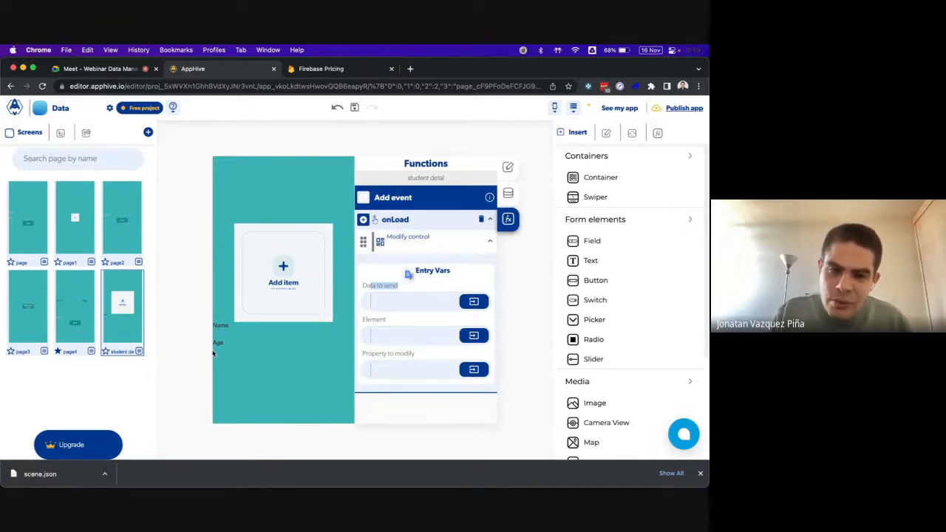
pyautogui.click(474, 301)
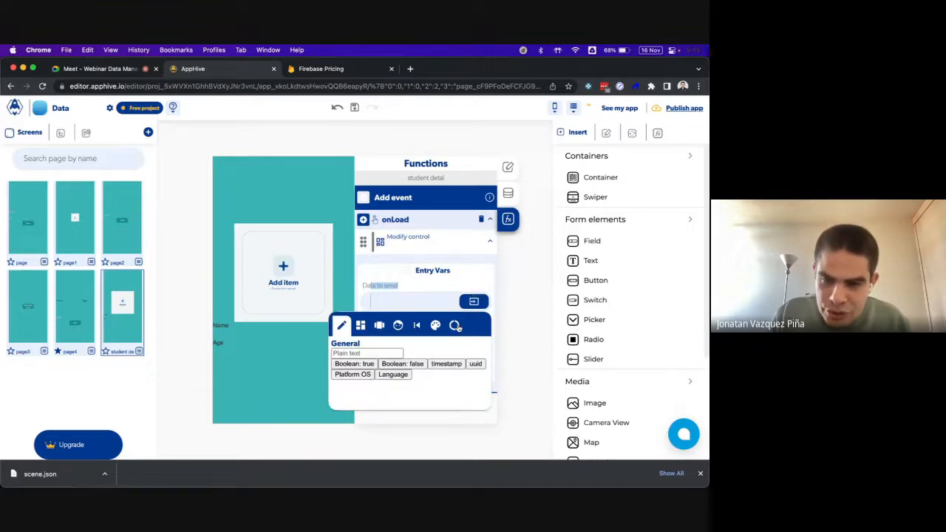
pyautogui.click(456, 325)
pyautogui.click(442, 368)
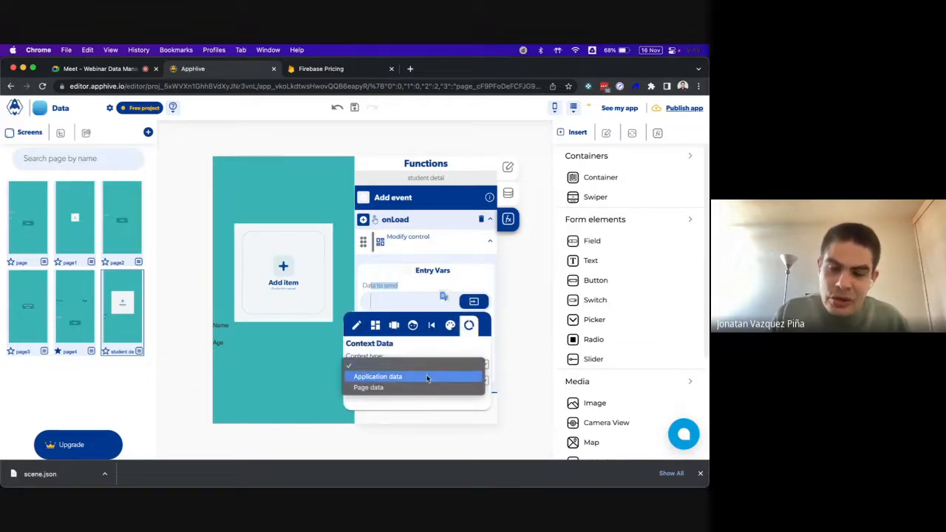
pyautogui.click(85, 133)
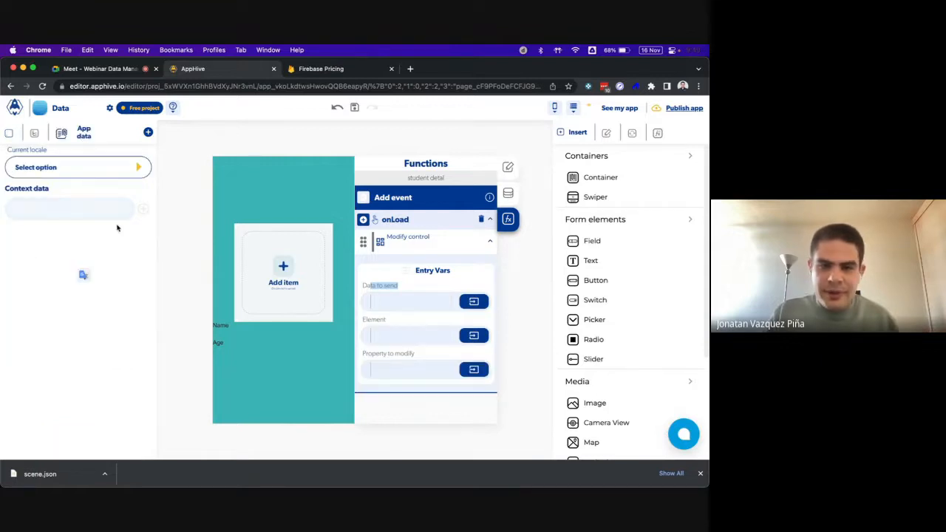
# Set the Modify control function's data to send to the page data variable name
pyautogui.click(473, 301)
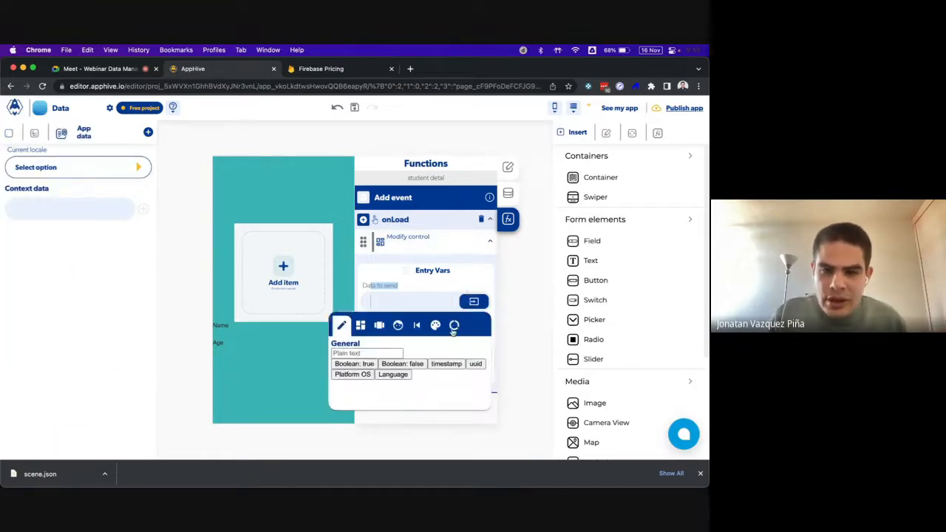
pyautogui.click(453, 325)
pyautogui.click(413, 366)
pyautogui.click(393, 386)
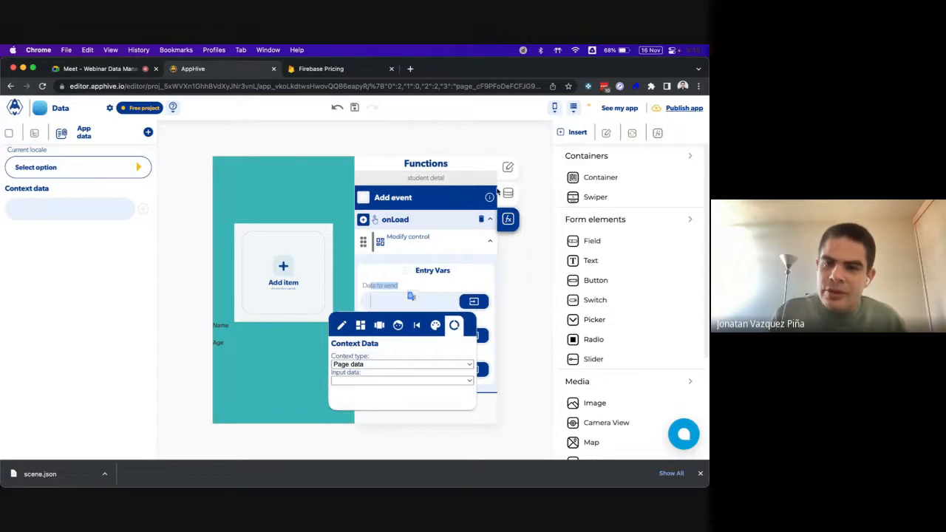
pyautogui.click(395, 380)
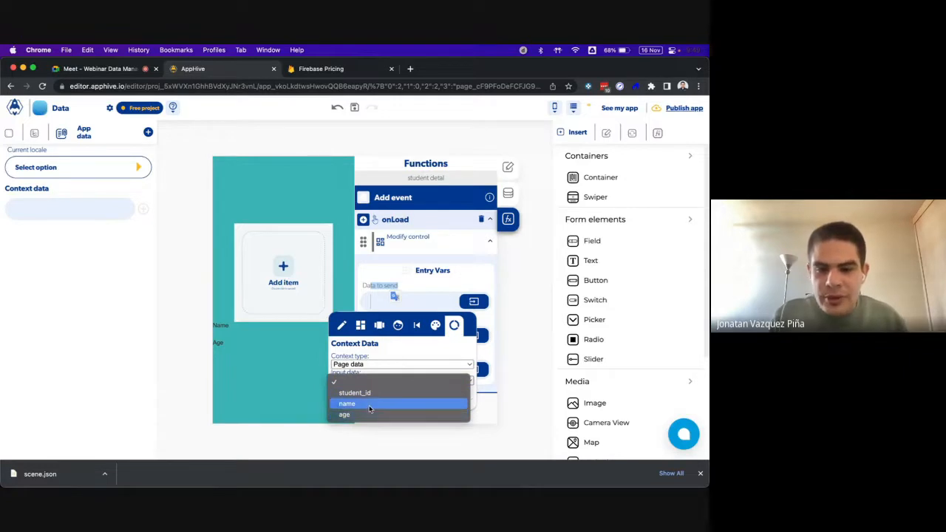
pyautogui.click(369, 406)
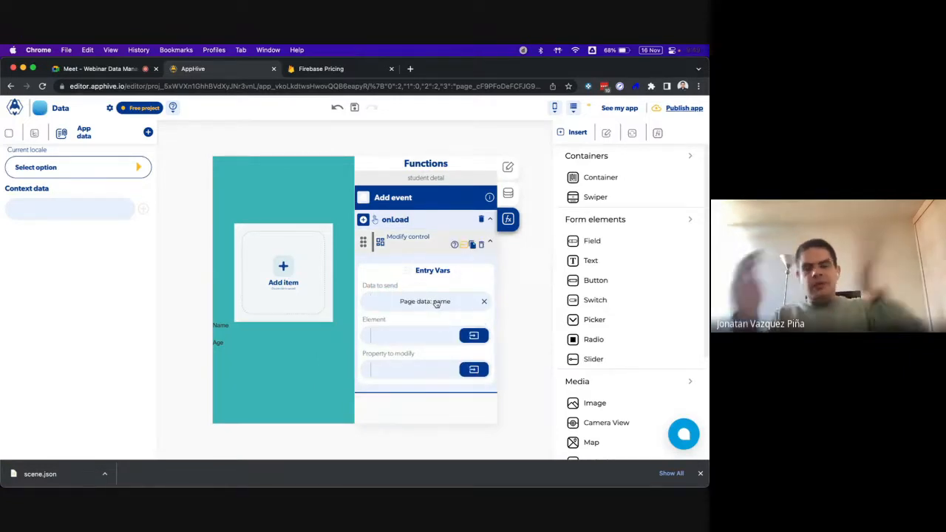
# Rename the Name text control on the student detal page to name
pyautogui.click(474, 335)
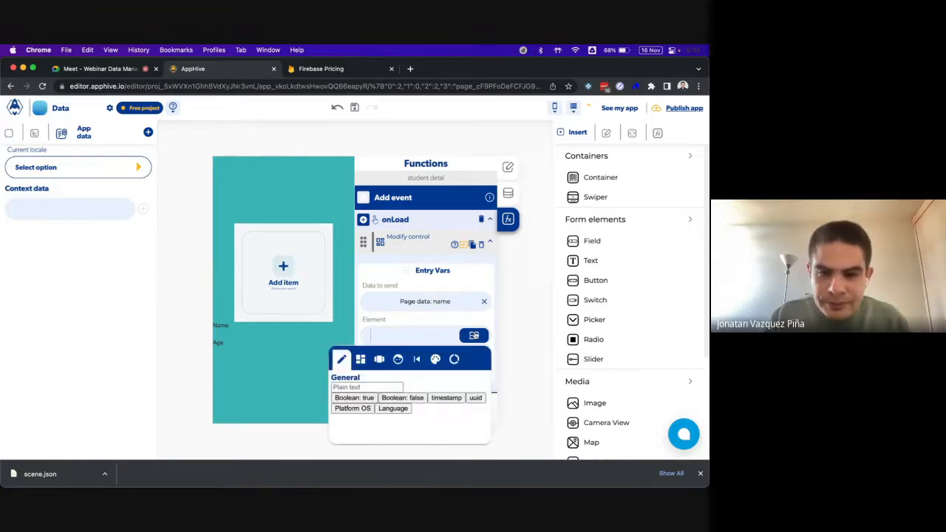
pyautogui.click(361, 361)
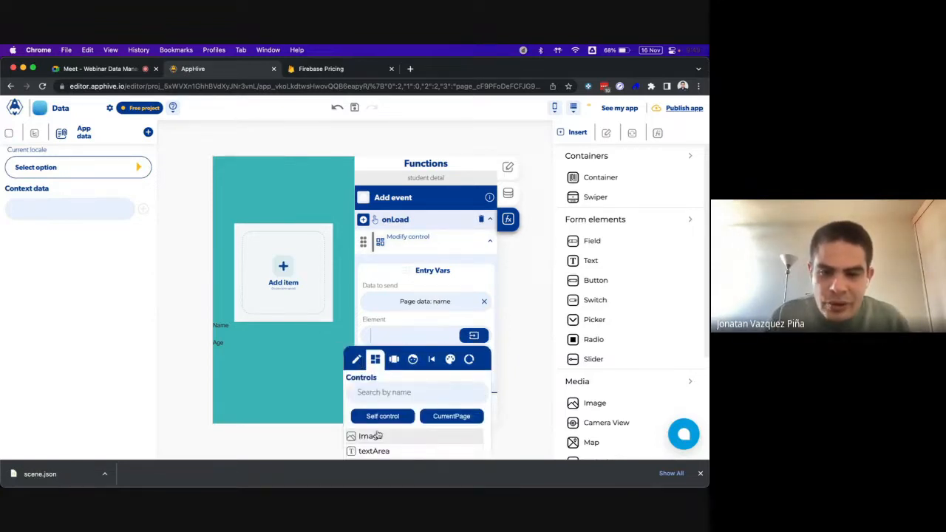
pyautogui.click(230, 333)
pyautogui.click(508, 193)
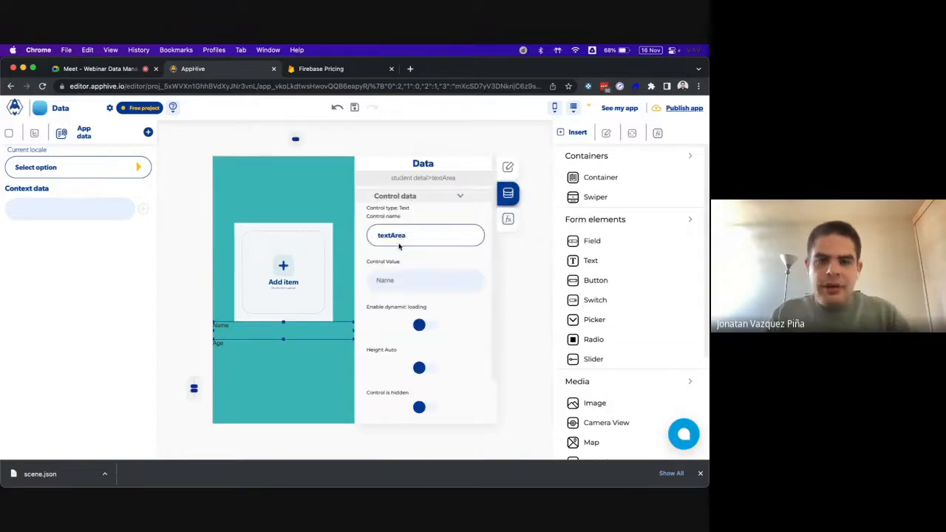
pyautogui.doubleClick(406, 237)
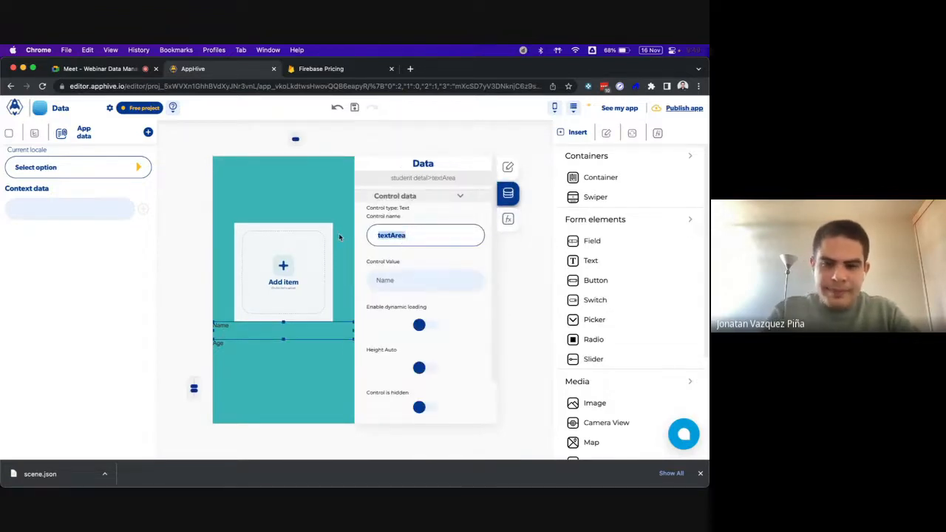
pyautogui.write('name')
# Rename the Age text control on the student detal page to age
pyautogui.click(236, 345)
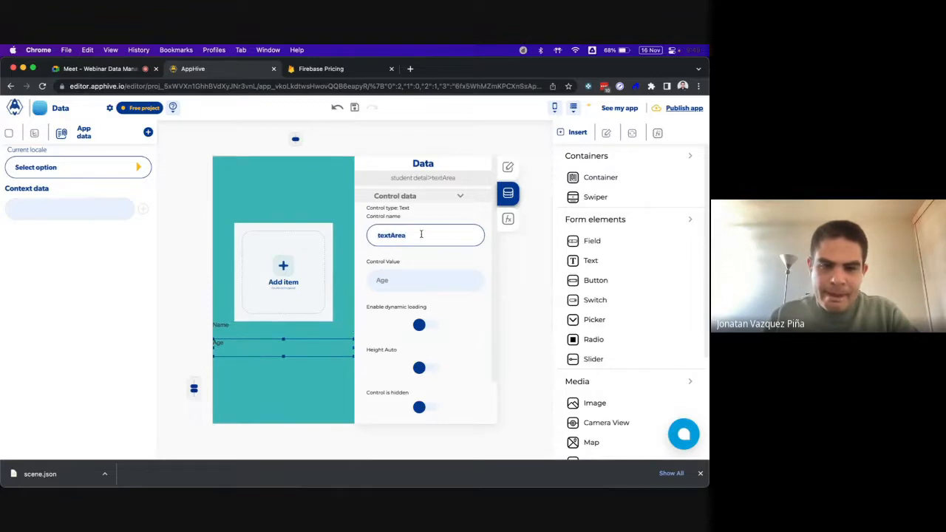
pyautogui.doubleClick(420, 237)
pyautogui.write('gea')
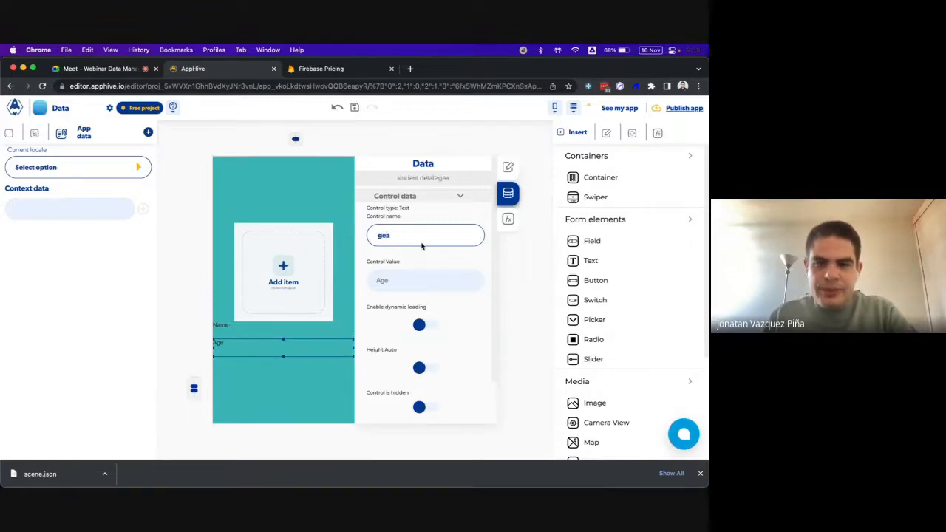
pyautogui.press('BackSpace')
pyautogui.press('BackSpace')
pyautogui.press('BackSpace')
pyautogui.write('age')
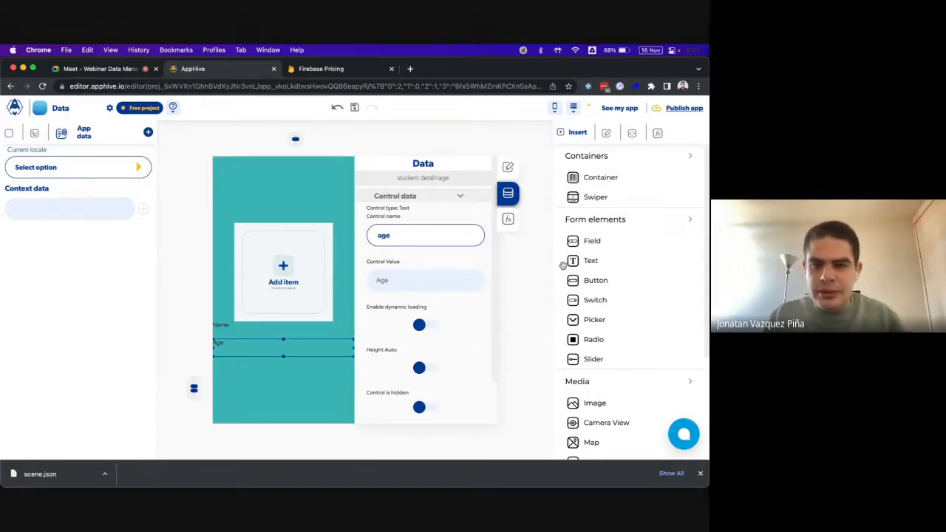
# Set the onLoad Modify control function's element to the name text control and its property to modify to text
pyautogui.click(535, 261)
pyautogui.click(508, 219)
pyautogui.click(471, 336)
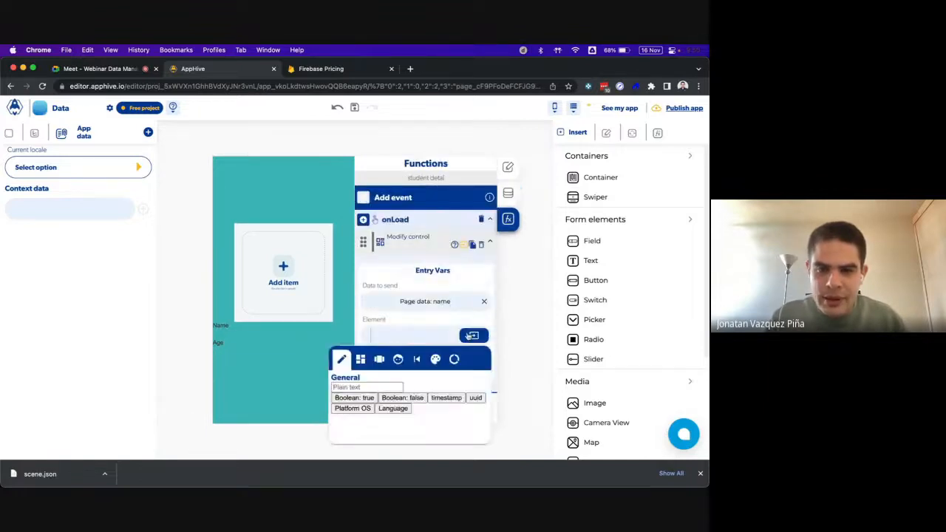
pyautogui.click(361, 359)
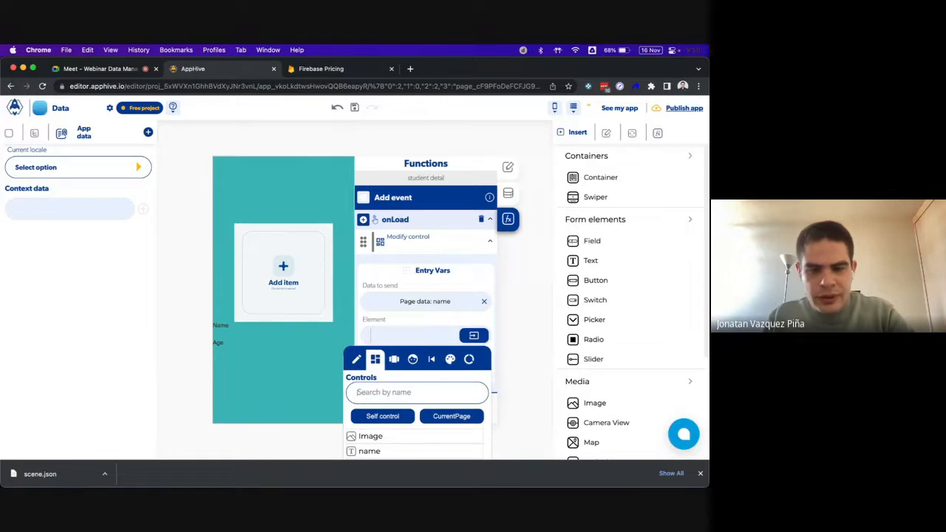
pyautogui.write('na')
pyautogui.click(369, 434)
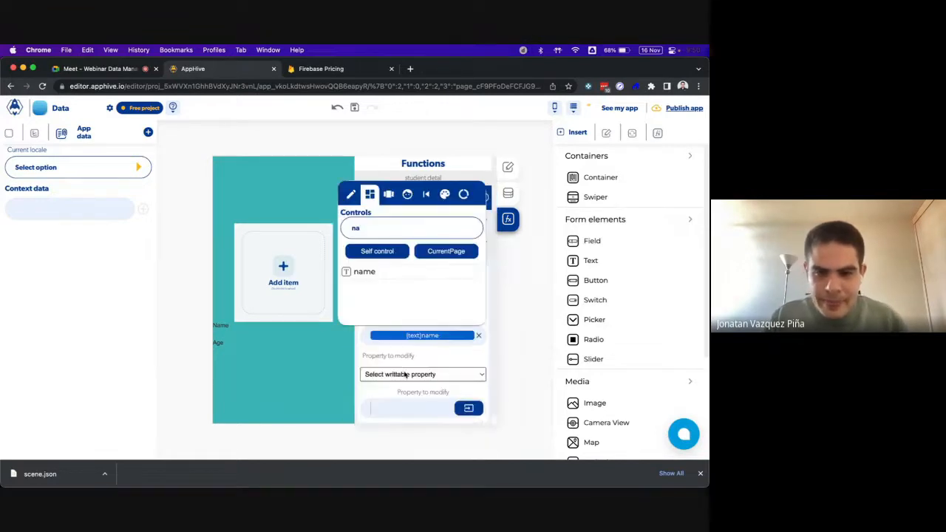
pyautogui.click(409, 375)
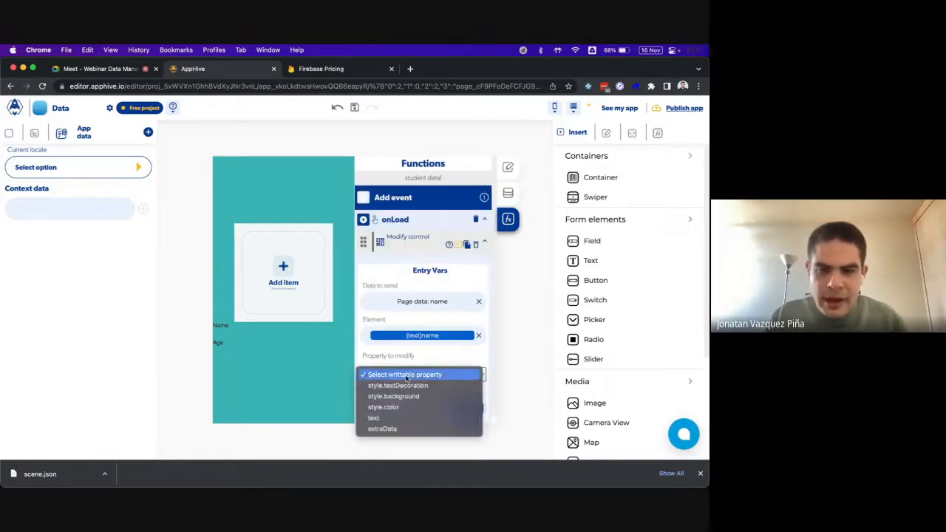
pyautogui.click(380, 419)
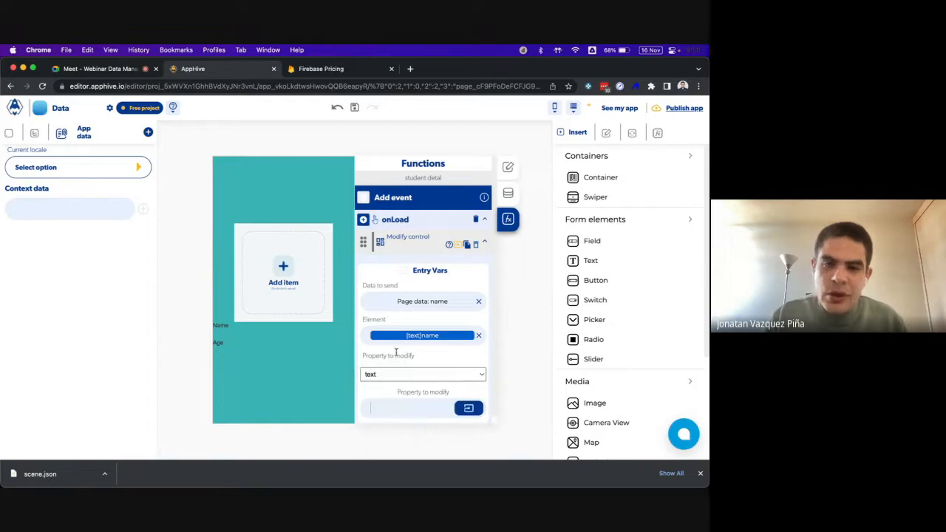
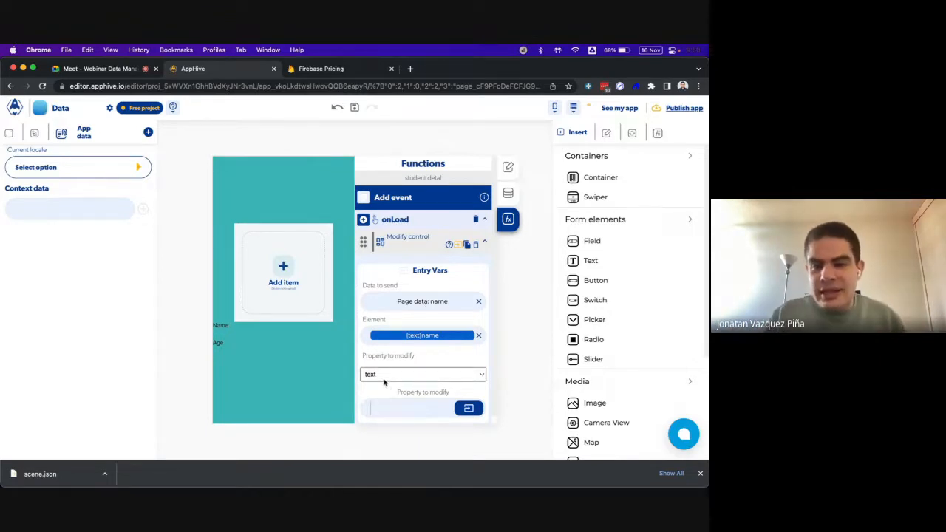
# Switch to the QuickTime Player phone preview to check the student's name on the detail page, and return to the AppHive editor
pyautogui.click(469, 463)
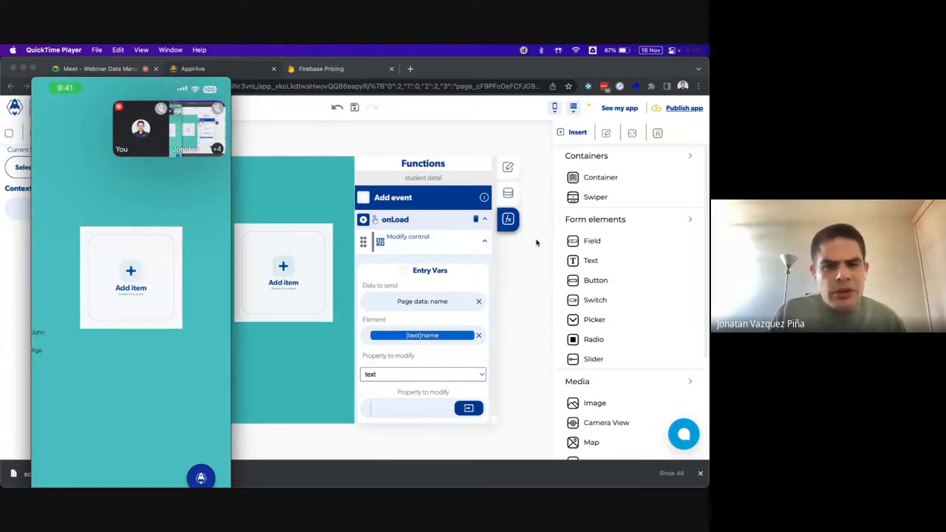
pyautogui.click(537, 242)
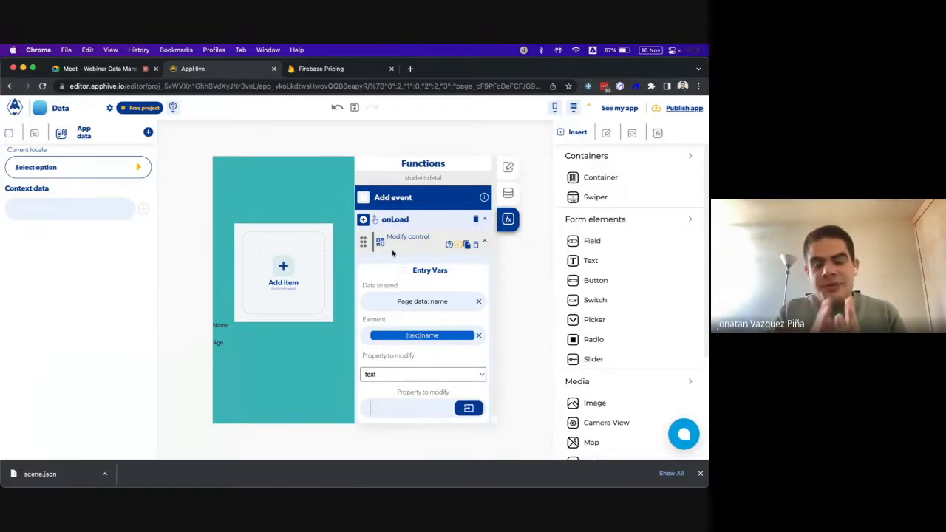
# Add a Get database data function from the Cloud database group to the page's onLoad event
pyautogui.click(363, 219)
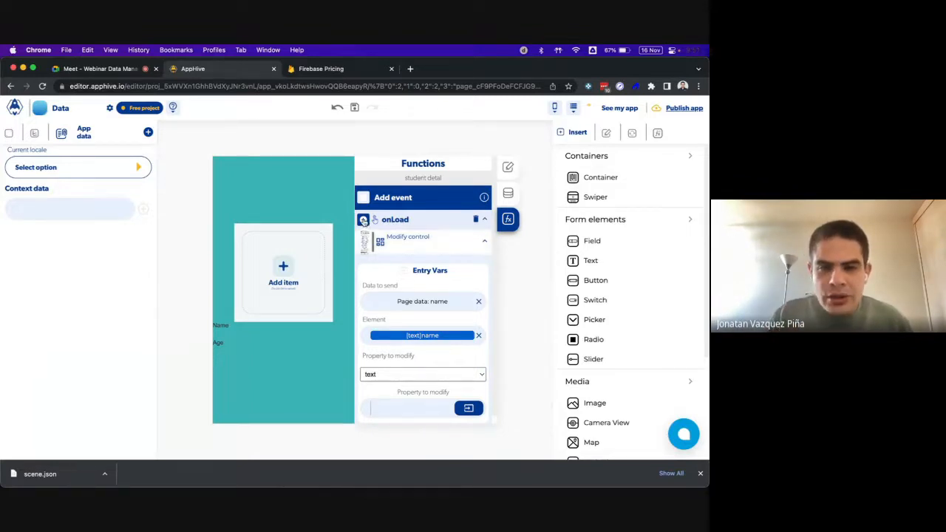
pyautogui.moveTo(366, 288)
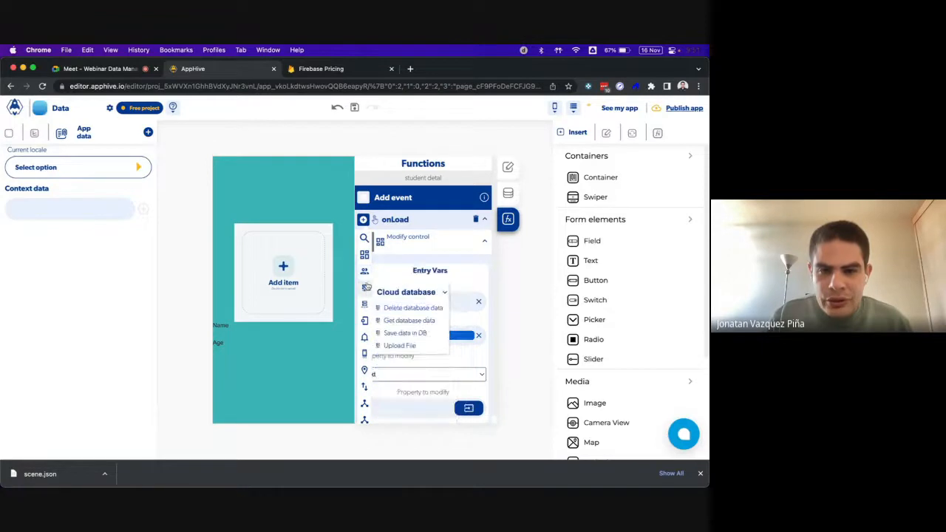
pyautogui.click(416, 323)
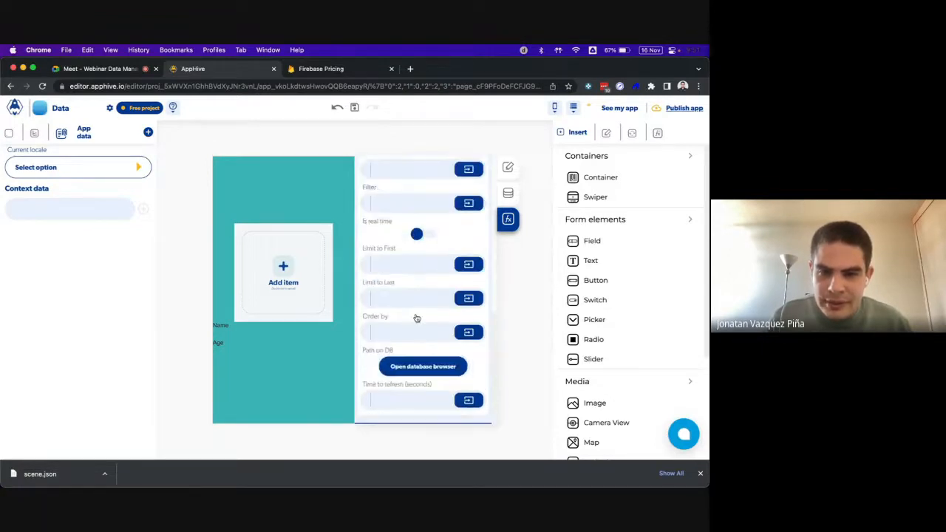
pyautogui.scroll(-2, 416, 318)
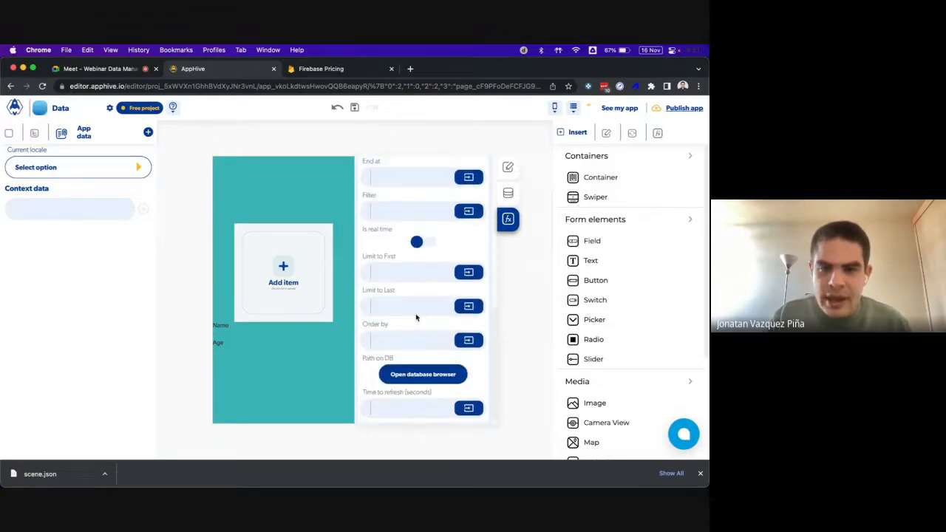
# Set the Get database data path to the Students detail collection with the page data variable student_id as identifier
pyautogui.click(401, 372)
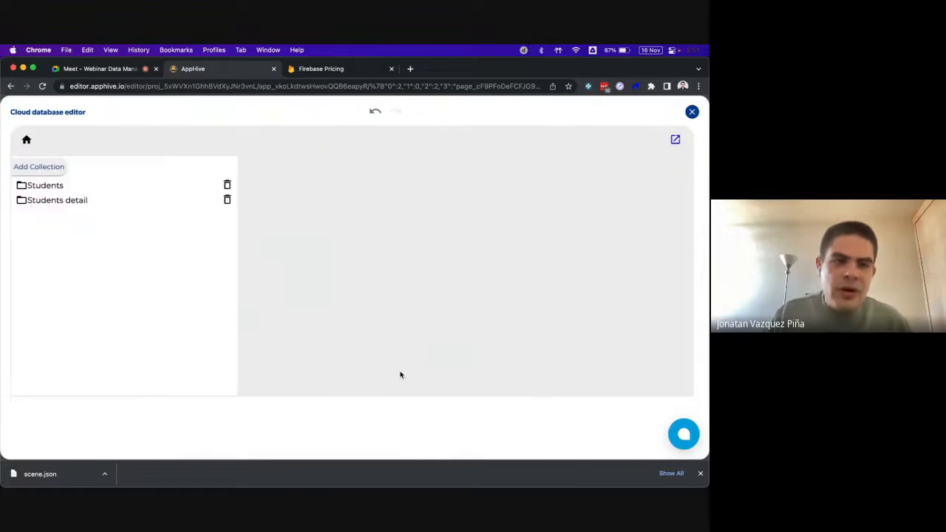
pyautogui.click(79, 200)
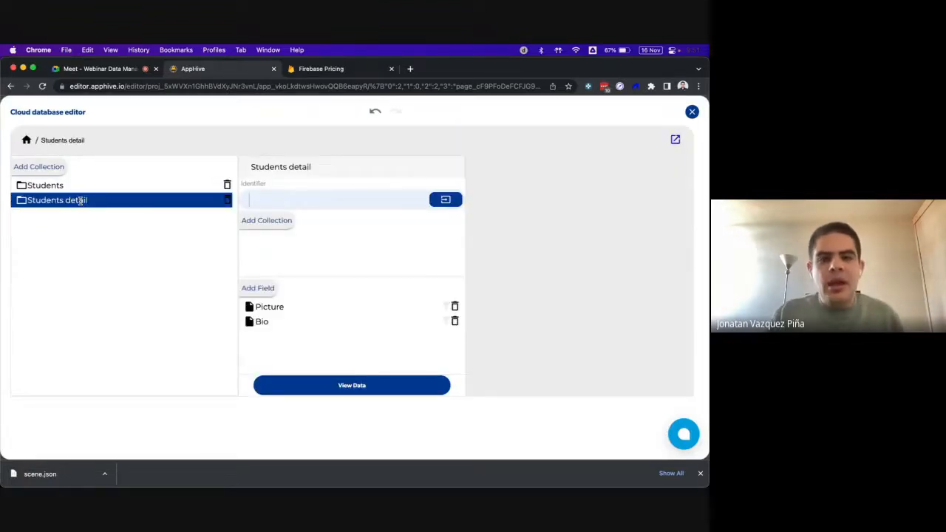
pyautogui.click(71, 187)
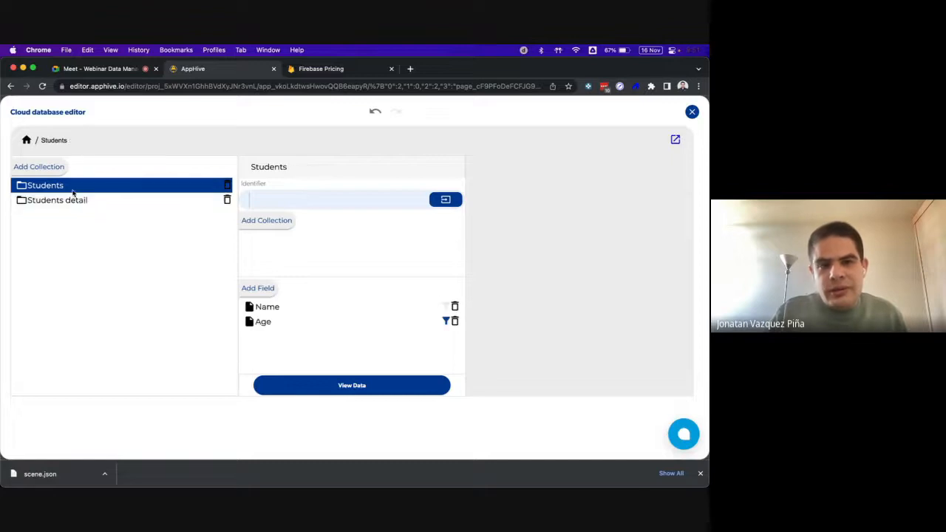
pyautogui.click(79, 201)
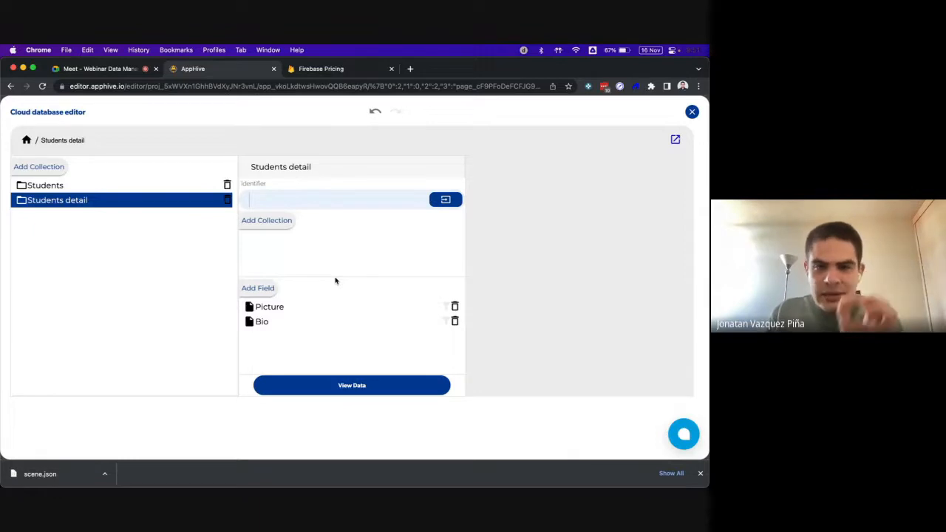
pyautogui.click(439, 206)
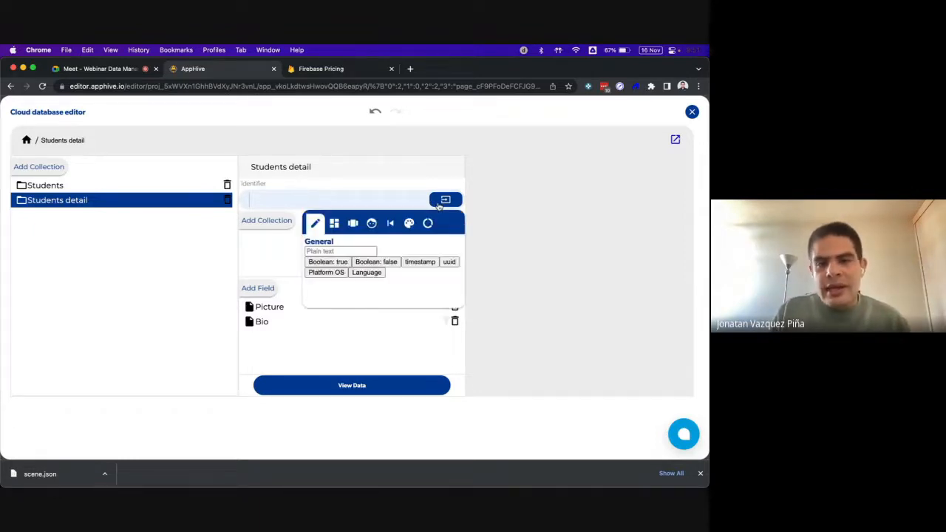
pyautogui.click(428, 224)
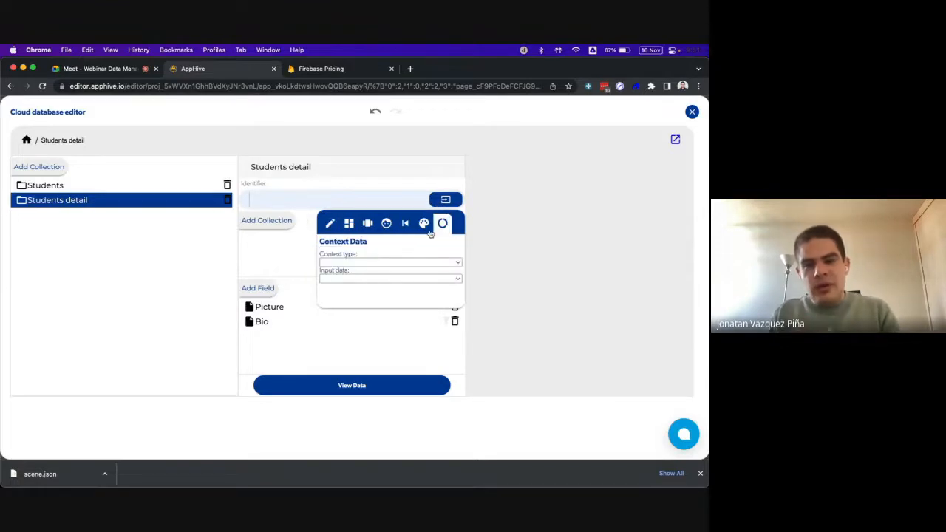
pyautogui.click(423, 262)
pyautogui.click(400, 285)
pyautogui.click(384, 279)
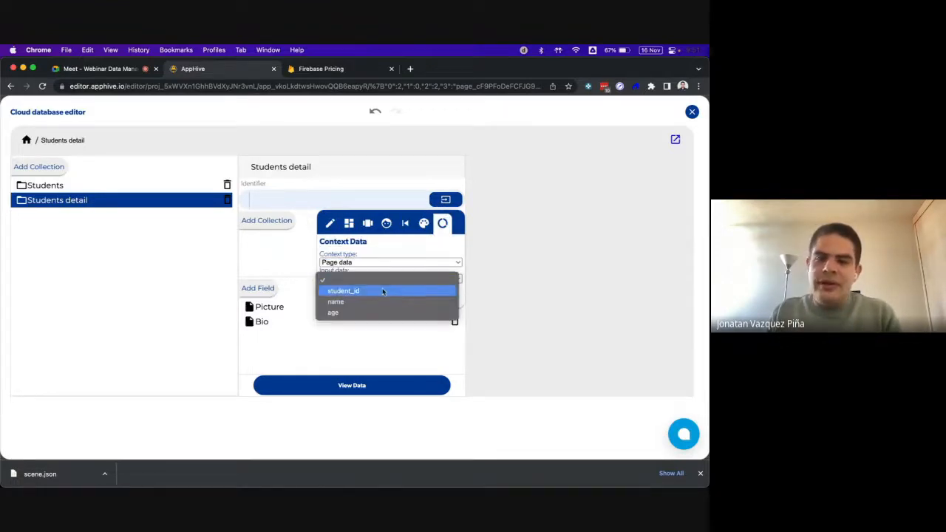
pyautogui.click(383, 291)
pyautogui.click(300, 270)
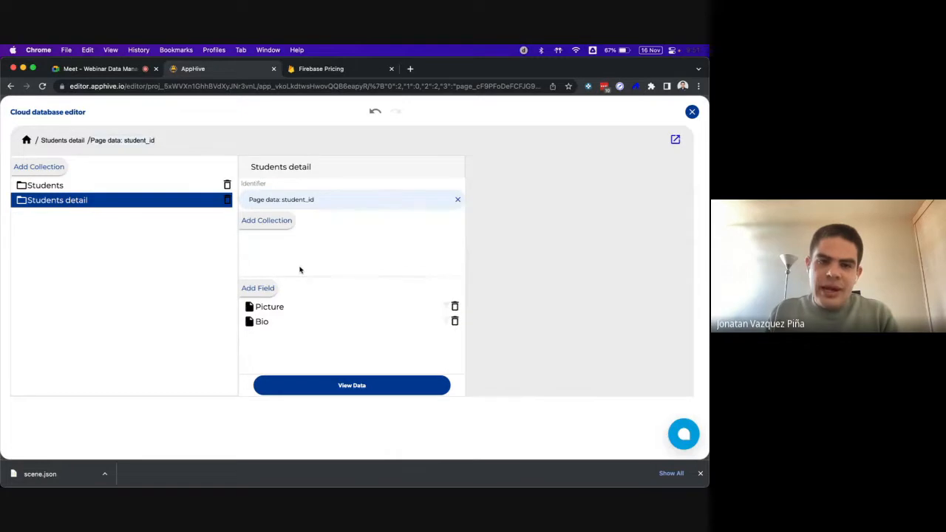
# Display the collection data and copy the record id of the first record in the Students collection
pyautogui.click(340, 387)
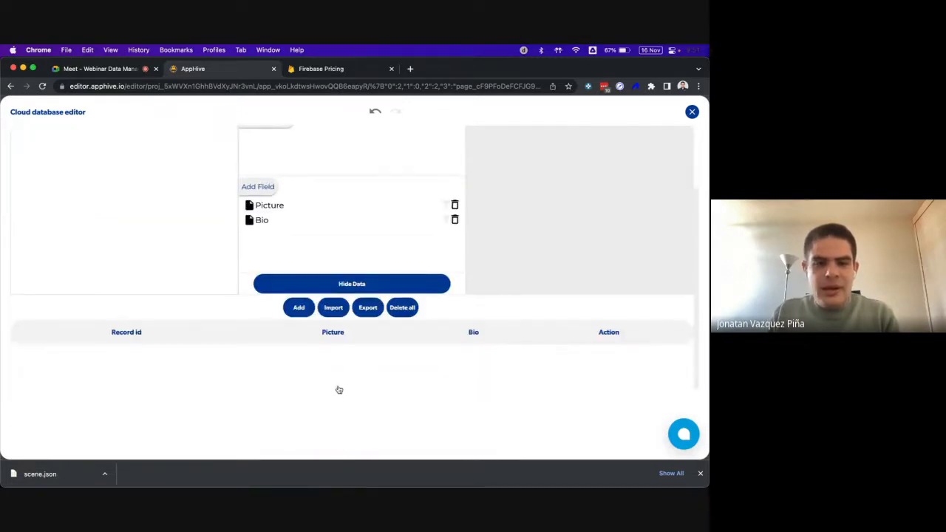
pyautogui.scroll(2, 281, 355)
pyautogui.click(74, 170)
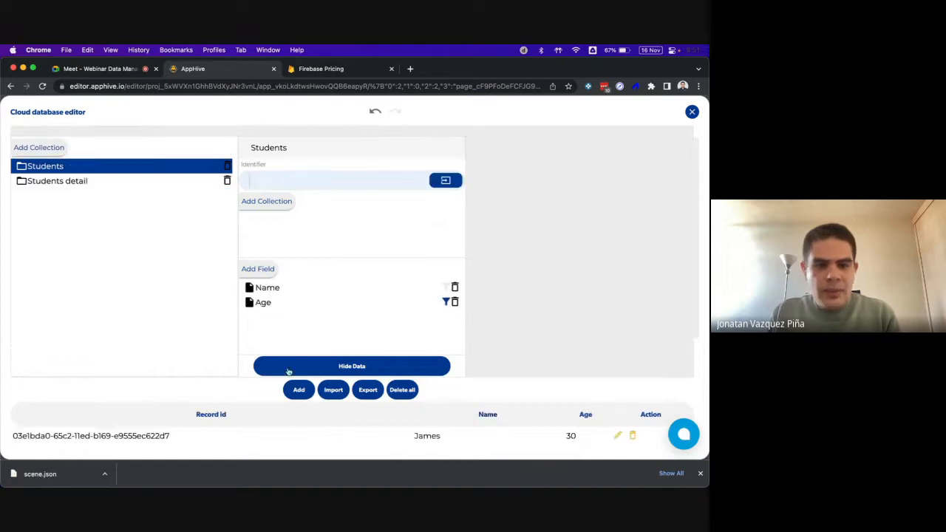
pyautogui.scroll(-3, 266, 364)
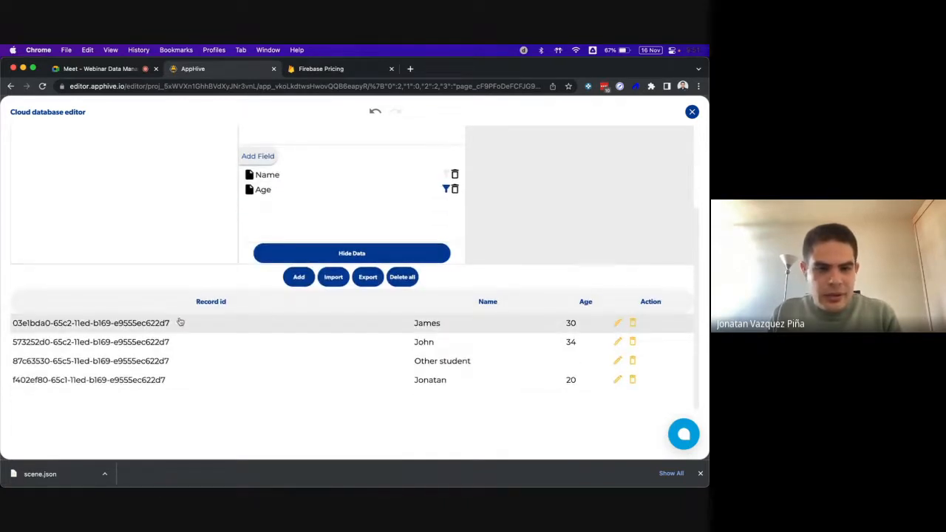
pyautogui.moveTo(180, 323); pyautogui.dragTo(21, 324)
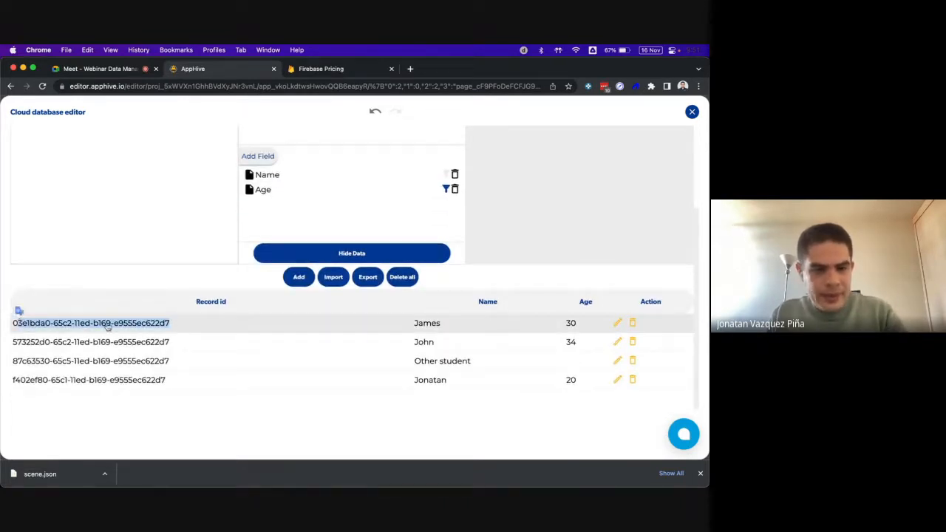
pyautogui.click(158, 327)
pyautogui.moveTo(183, 326); pyautogui.dragTo(10, 323)
pyautogui.hotkey('ctrl', 'c')
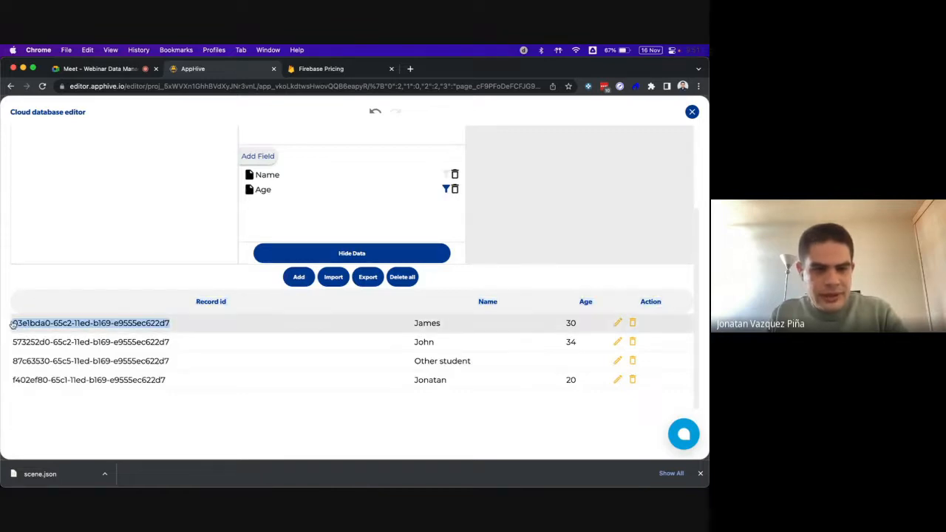
# Start a new record in the Students detail collection and paste the copied student record id as its record id
pyautogui.scroll(3, 133, 259)
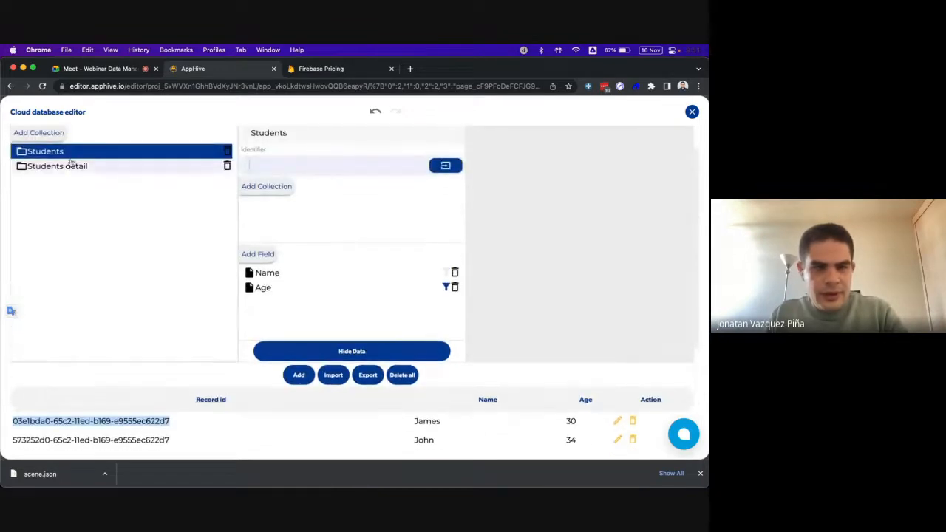
pyautogui.click(65, 166)
pyautogui.scroll(-3, 299, 337)
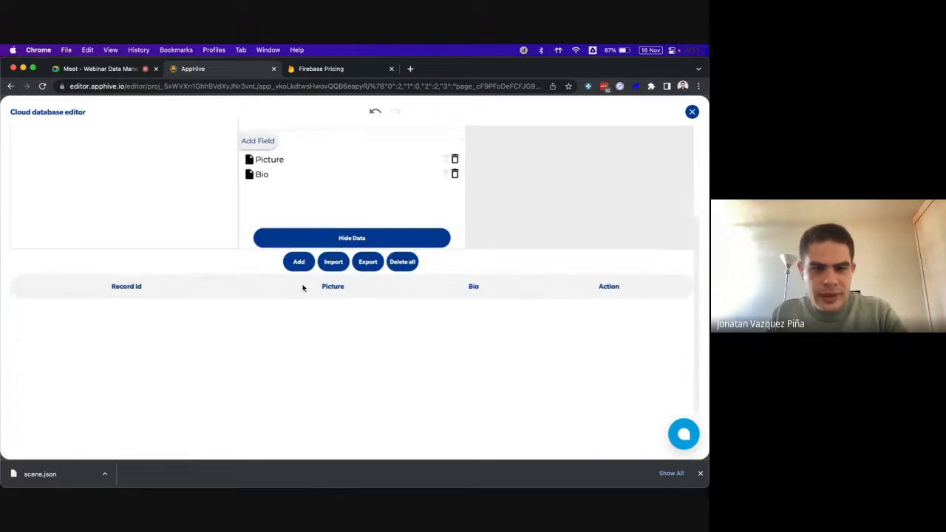
pyautogui.click(298, 260)
pyautogui.click(80, 306)
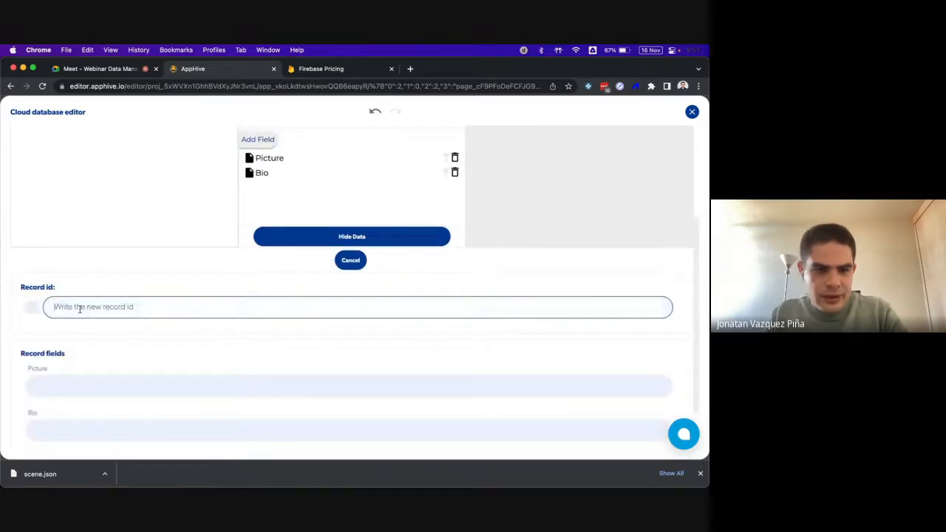
pyautogui.hotkey('ctrl', 'v')
# Enter dsfsdsgsd as the new record's Bio, leave Picture empty, and save the record
pyautogui.click(95, 394)
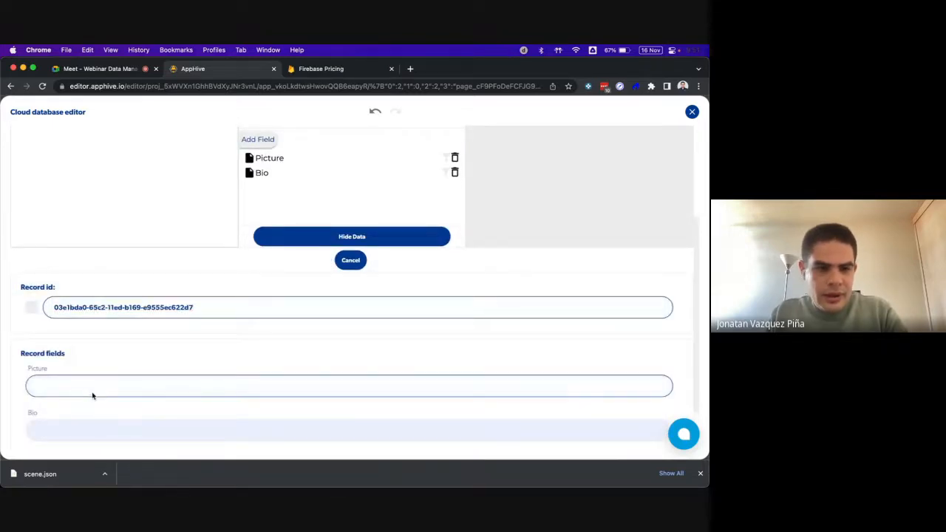
pyautogui.scroll(-1, 90, 389)
pyautogui.click(74, 400)
pyautogui.write('dsfsdsgsd')
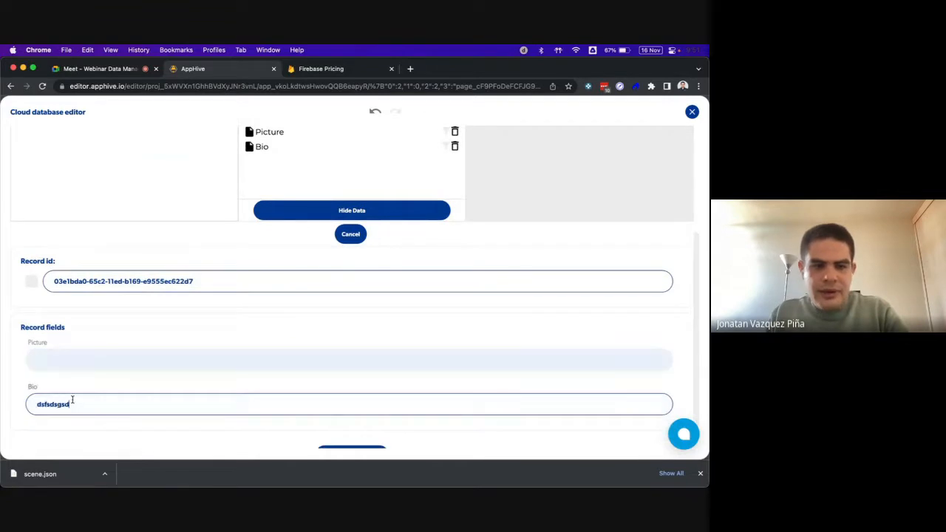
pyautogui.click(92, 359)
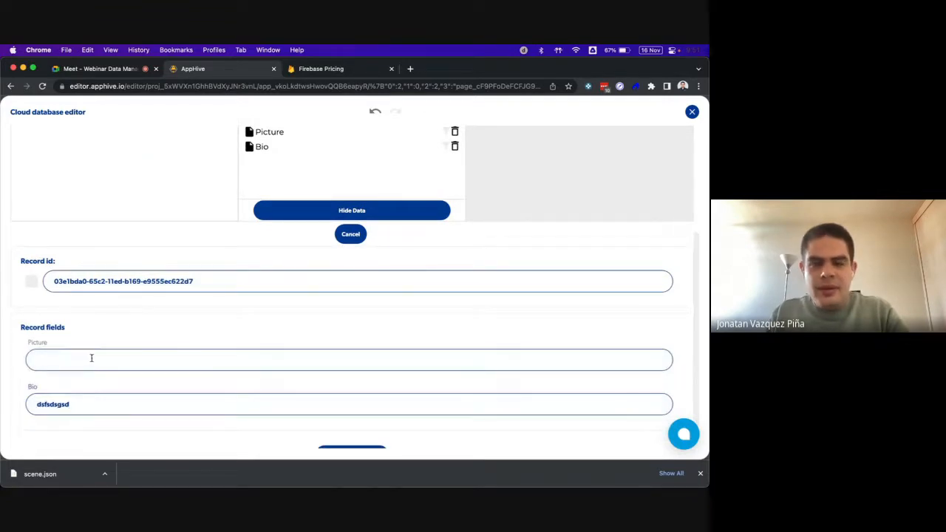
pyautogui.scroll(-1, 359, 321)
pyautogui.click(348, 433)
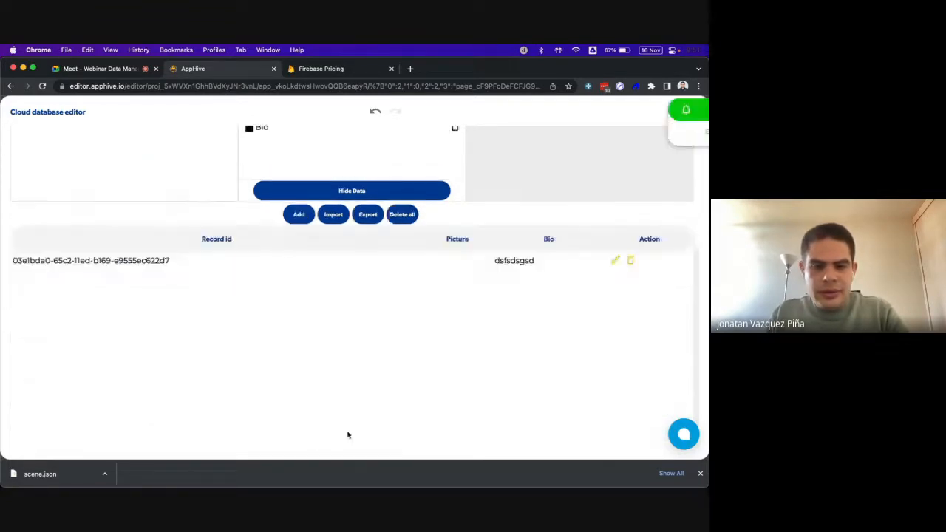
# Close the cloud database editor and reopen the Data app in the page editor
pyautogui.click(689, 112)
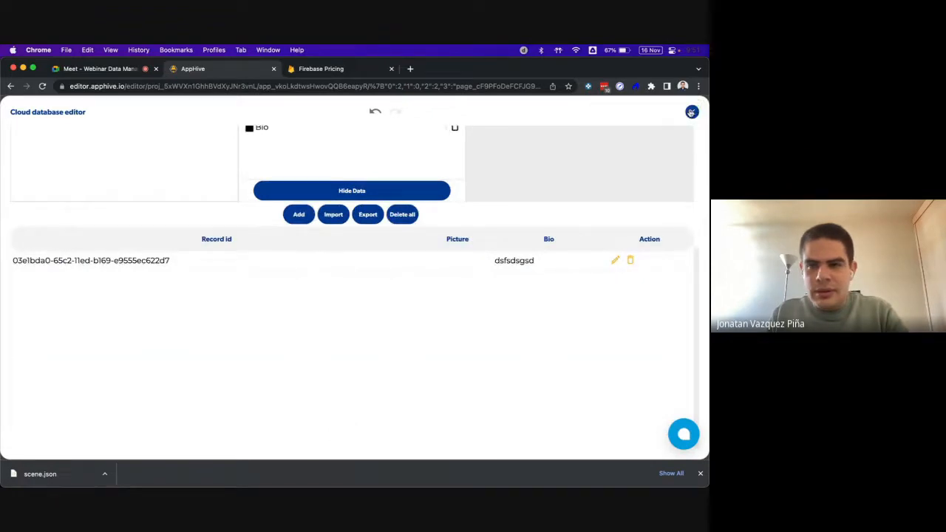
pyautogui.click(689, 113)
pyautogui.click(689, 112)
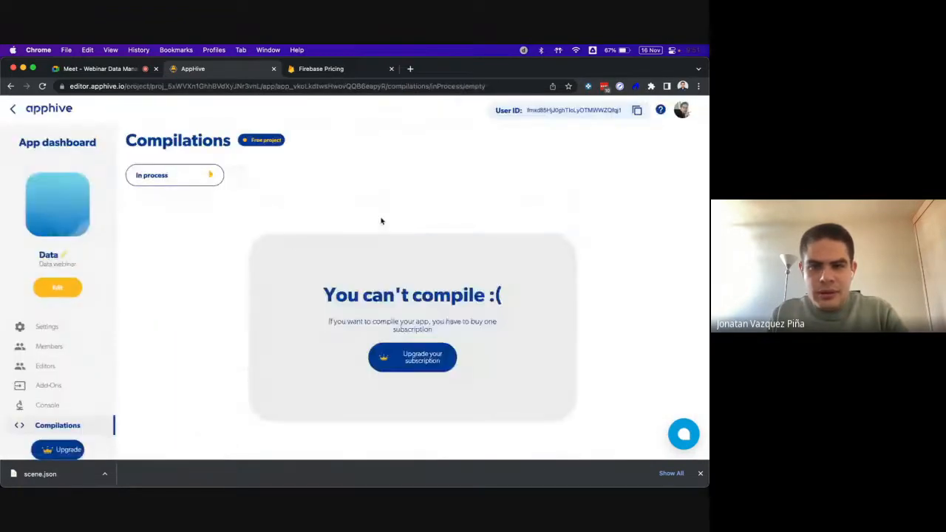
pyautogui.click(13, 109)
pyautogui.click(244, 225)
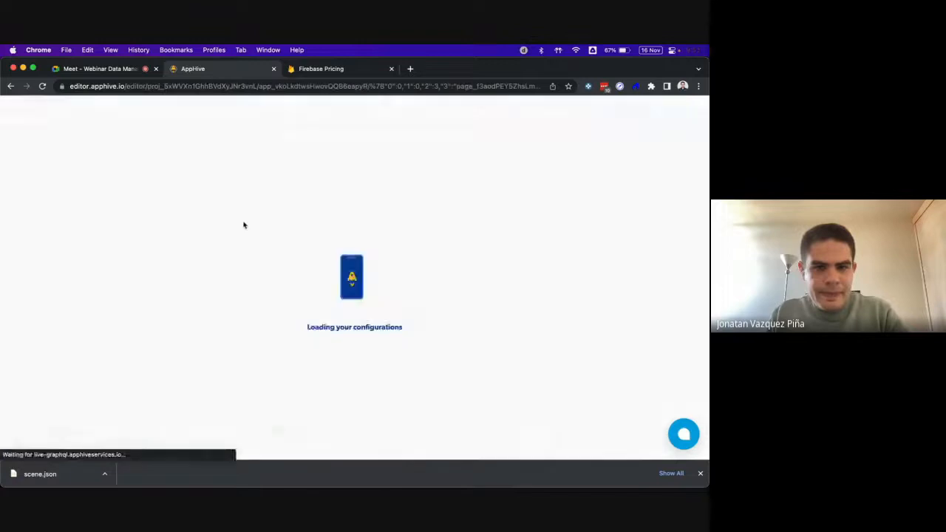
# Copy the download URL of an Unsplash photo from the media library of page1's image element without selecting the file
pyautogui.click(125, 307)
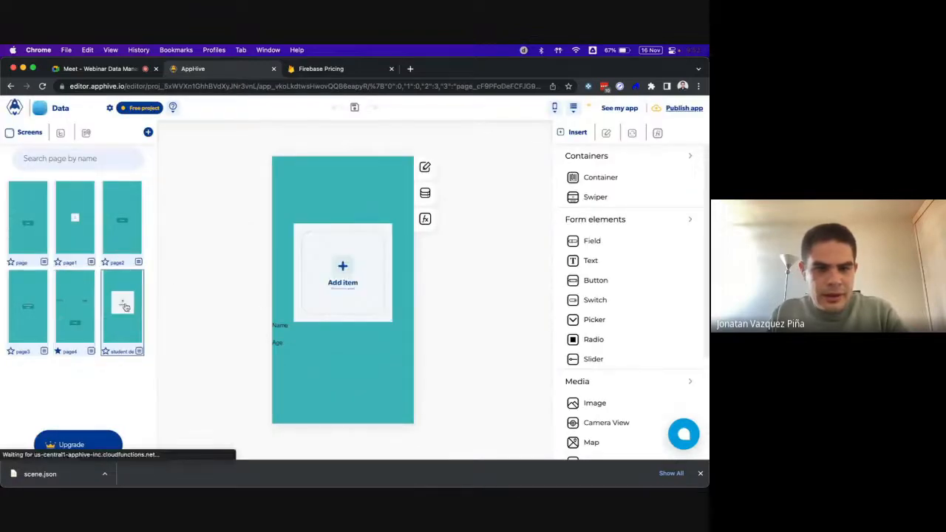
pyautogui.click(93, 203)
pyautogui.doubleClick(353, 287)
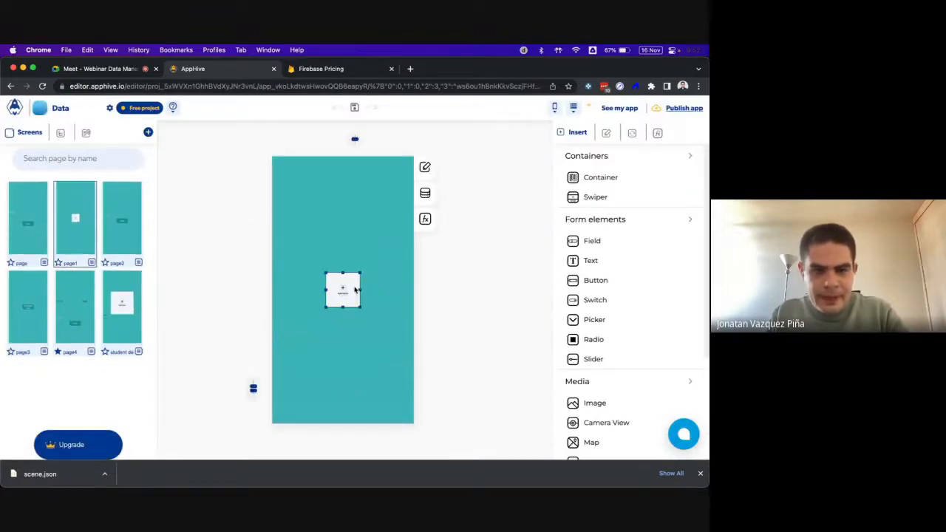
pyautogui.click(386, 185)
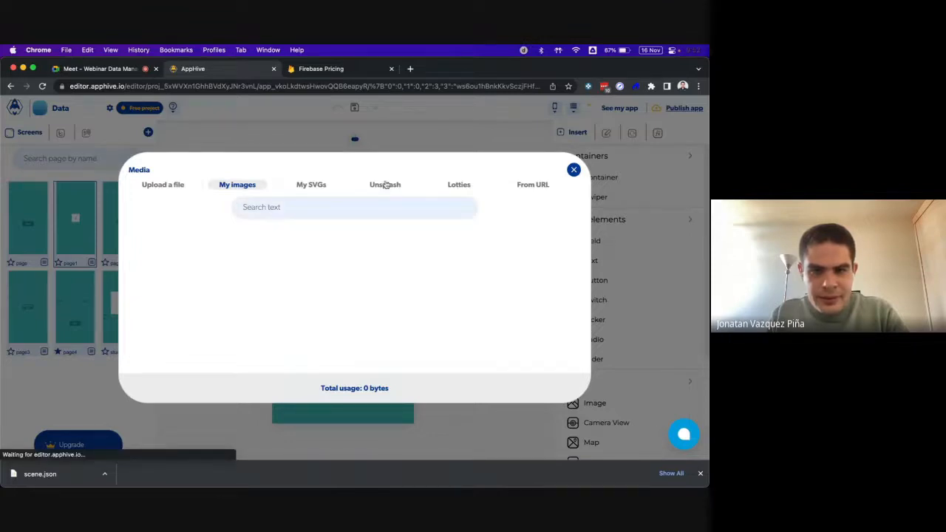
pyautogui.click(401, 256)
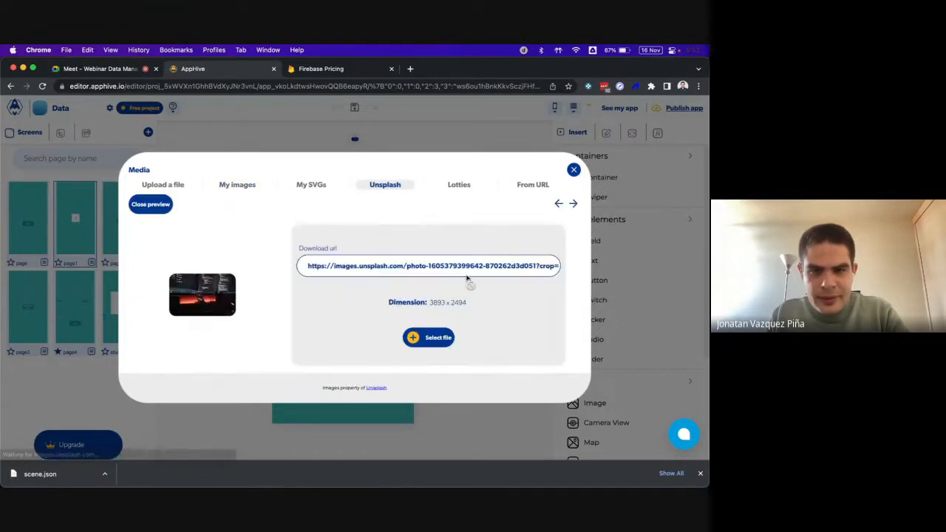
pyautogui.click(469, 268)
pyautogui.click(573, 169)
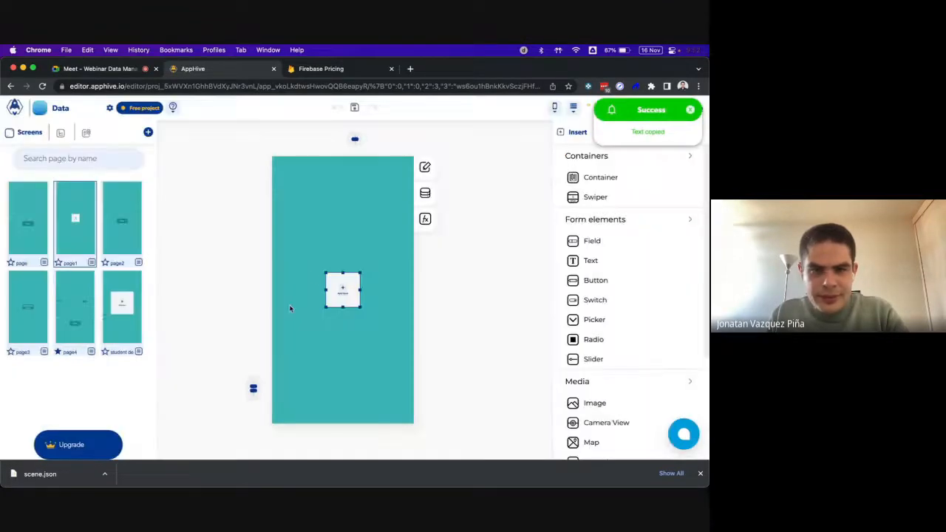
# Set the Picture field of the Students detail record to the copied Unsplash image URL, save it, and close the database editor
pyautogui.click(573, 108)
pyautogui.click(568, 131)
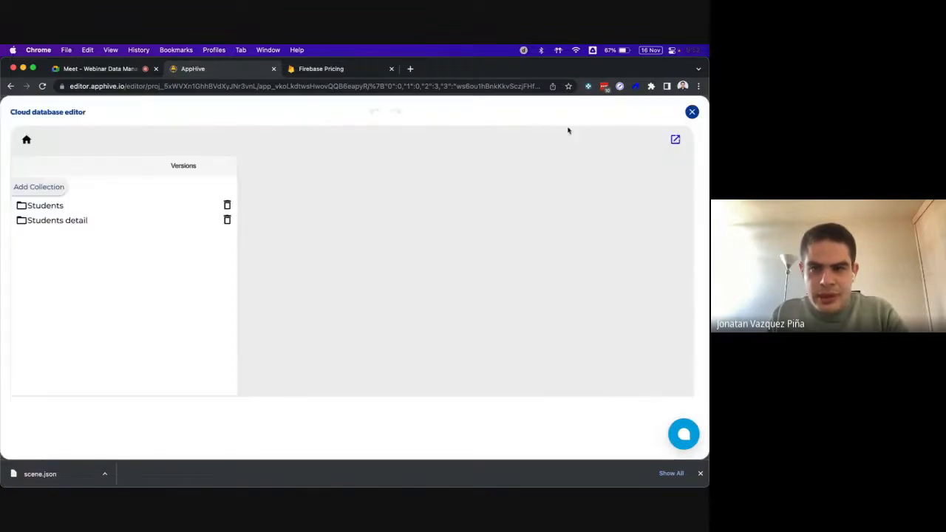
pyautogui.click(78, 221)
pyautogui.click(316, 383)
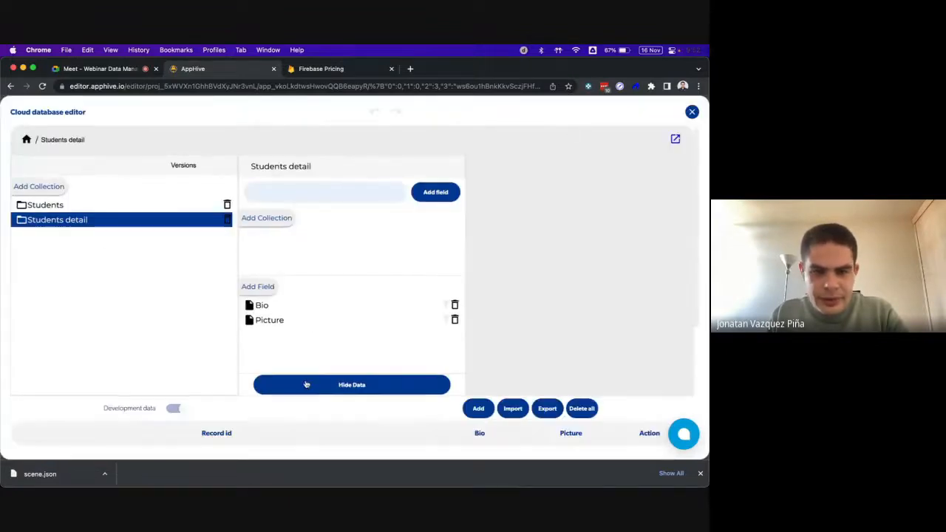
pyautogui.scroll(-4, 378, 354)
pyautogui.click(615, 304)
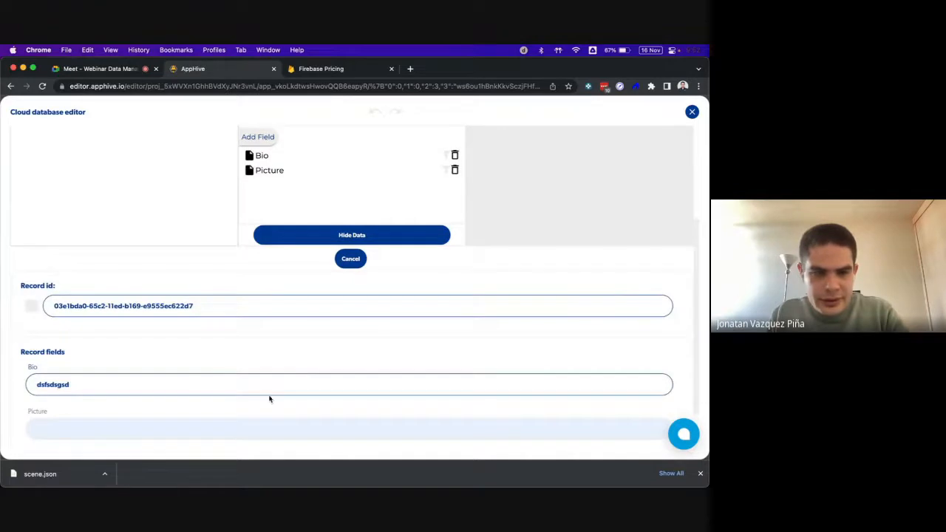
pyautogui.scroll(-2, 269, 399)
pyautogui.click(235, 376)
pyautogui.press('super+v')
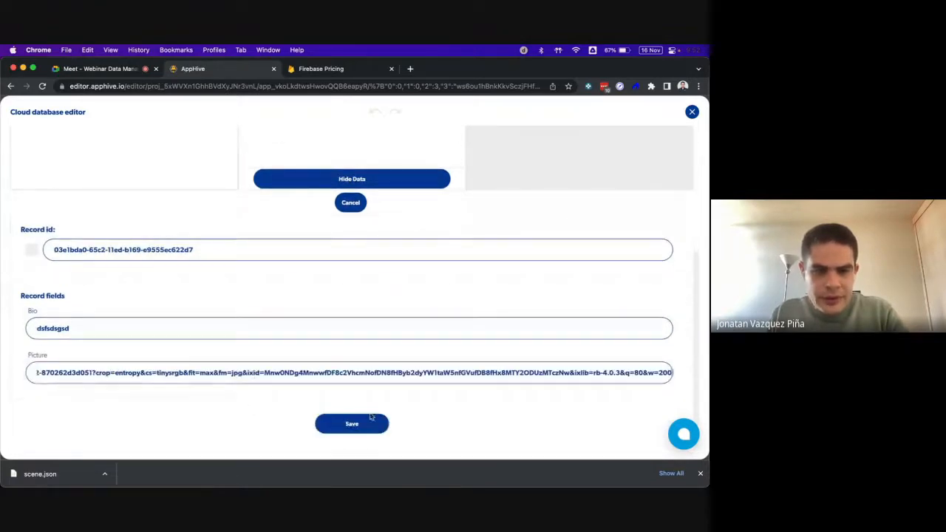
pyautogui.click(369, 420)
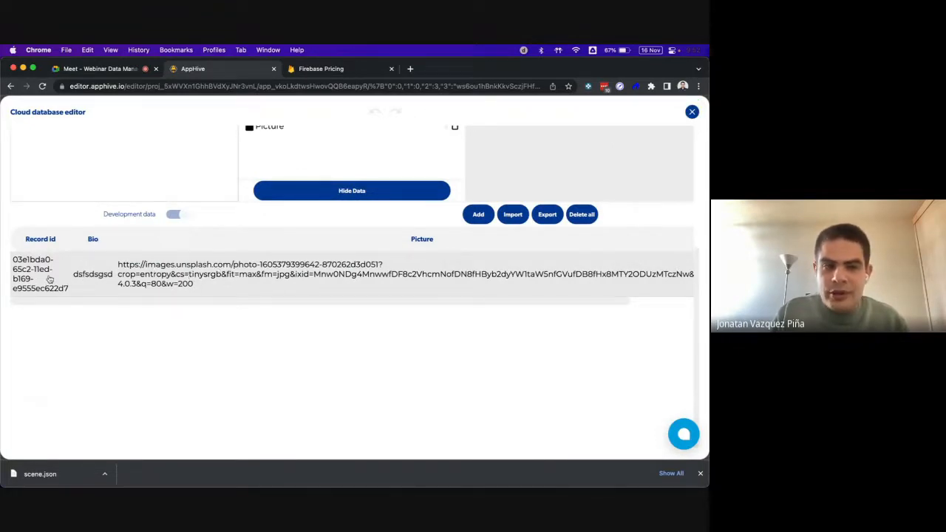
pyautogui.scroll(3, 56, 272)
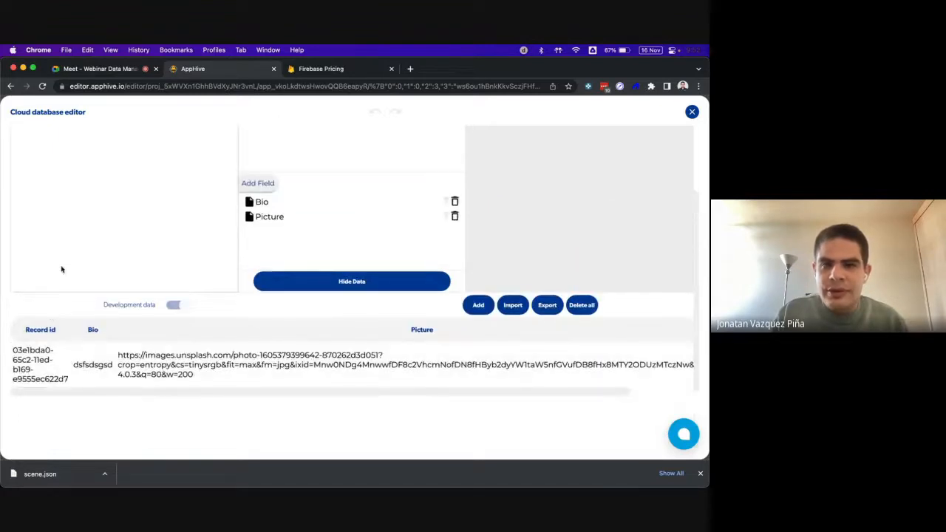
pyautogui.click(692, 111)
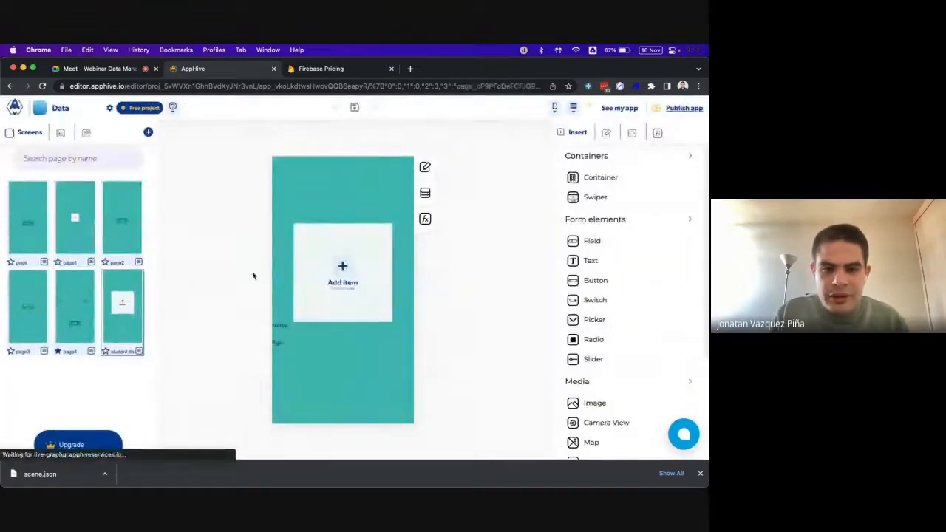
# Set the path of the student detail page's Get database data function to Students detail, with page data student_id as identifier
pyautogui.click(424, 220)
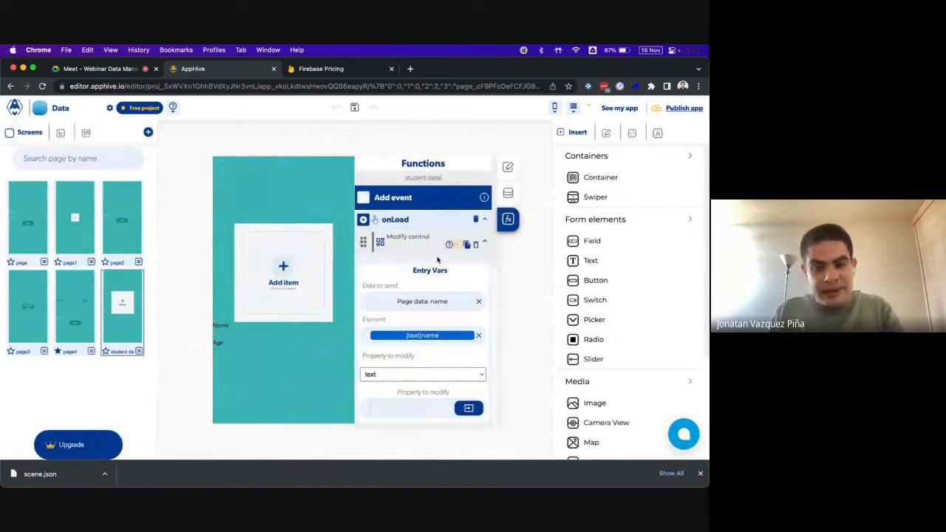
pyautogui.scroll(-2, 444, 269)
pyautogui.scroll(-5, 444, 270)
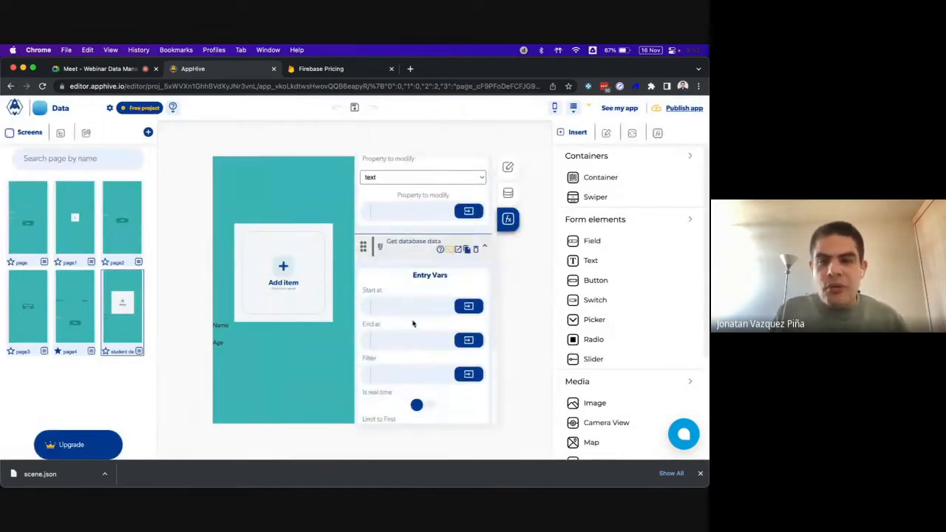
pyautogui.scroll(-3, 414, 329)
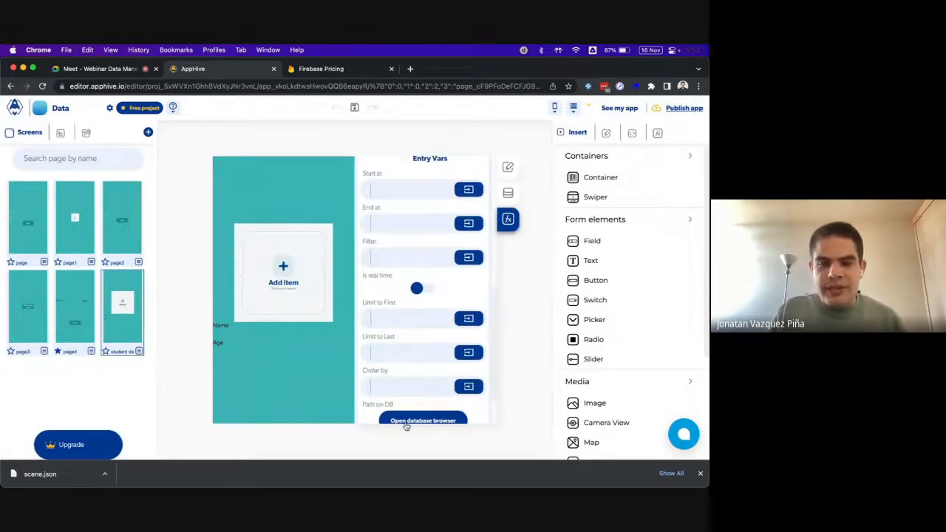
pyautogui.click(406, 421)
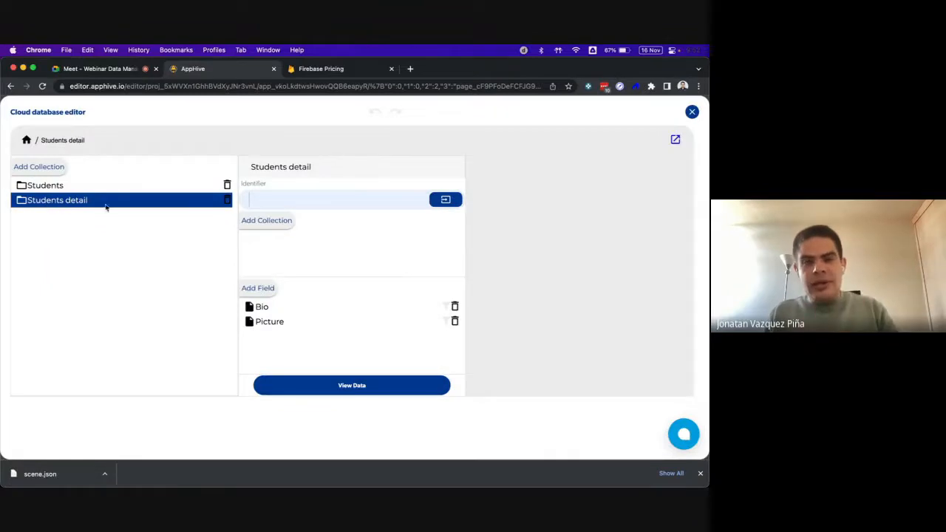
pyautogui.click(446, 200)
pyautogui.click(428, 224)
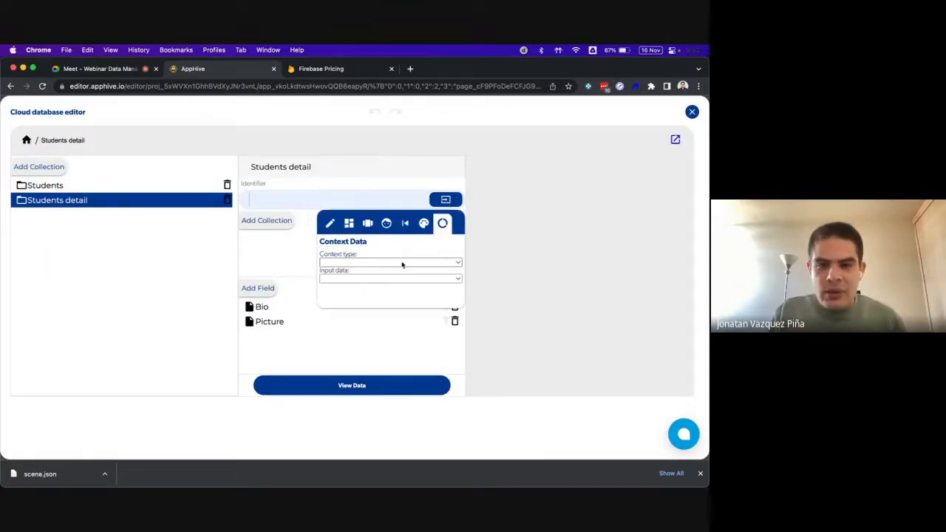
pyautogui.click(401, 263)
pyautogui.click(370, 285)
pyautogui.click(370, 286)
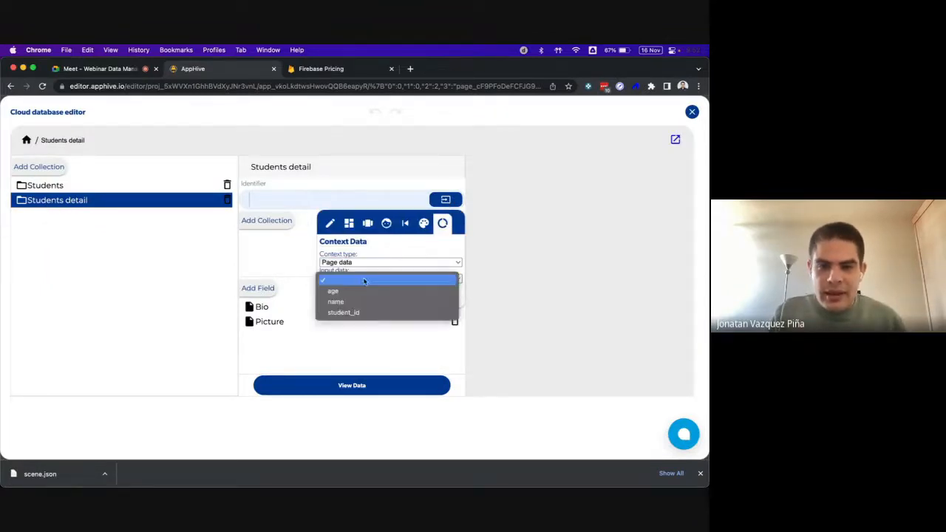
pyautogui.click(352, 312)
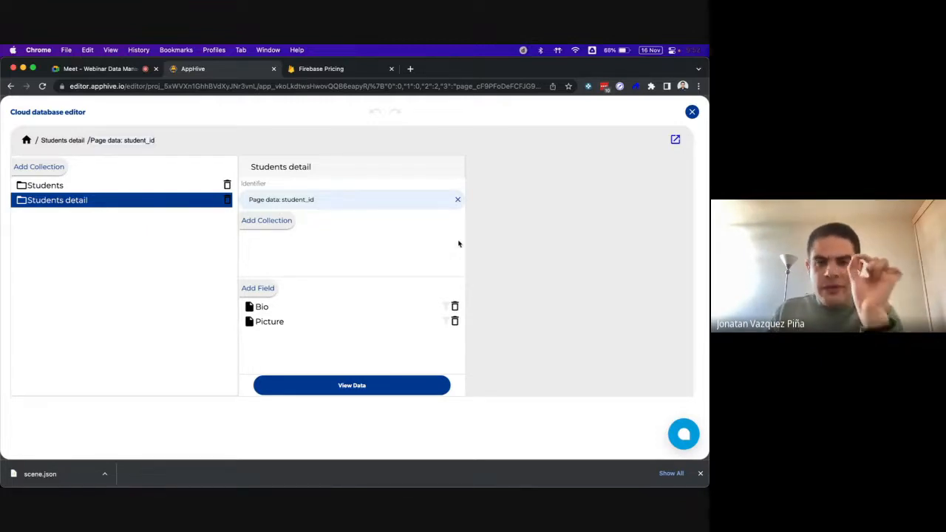
pyautogui.click(692, 114)
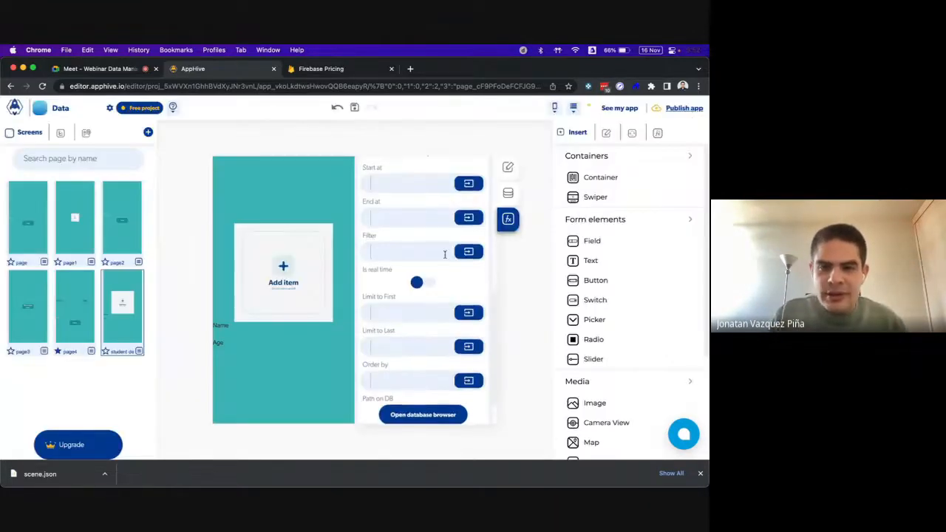
# Add a Modify control function to the Data obtained callback of Get database data
pyautogui.scroll(2, 445, 254)
pyautogui.click(461, 184)
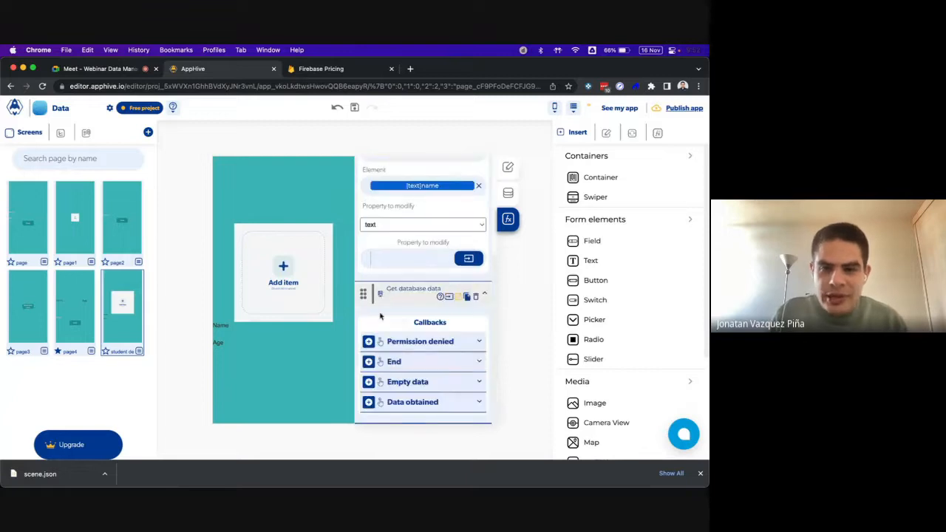
pyautogui.click(368, 402)
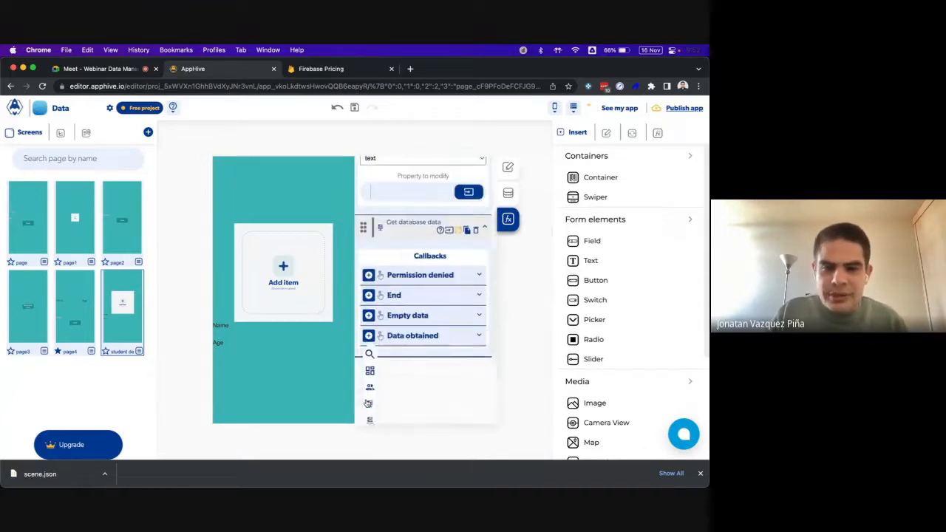
pyautogui.scroll(-3, 367, 369)
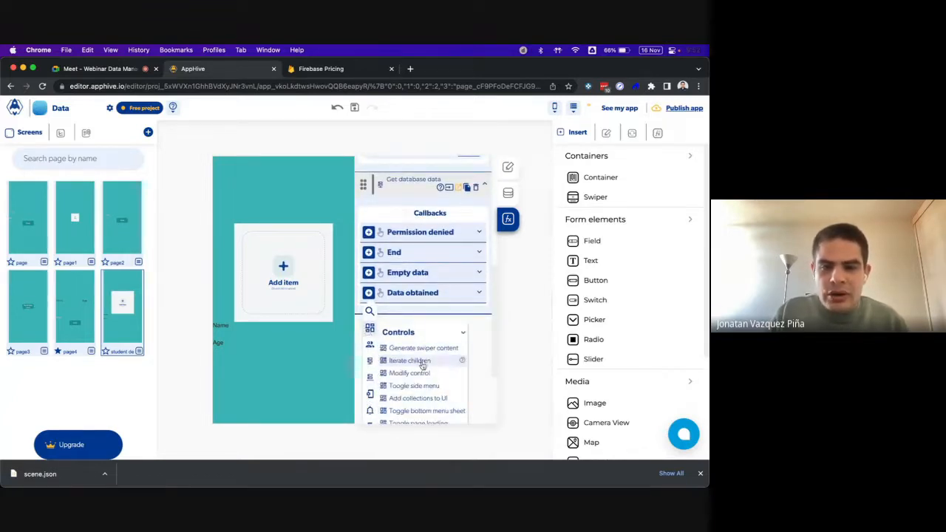
pyautogui.click(422, 374)
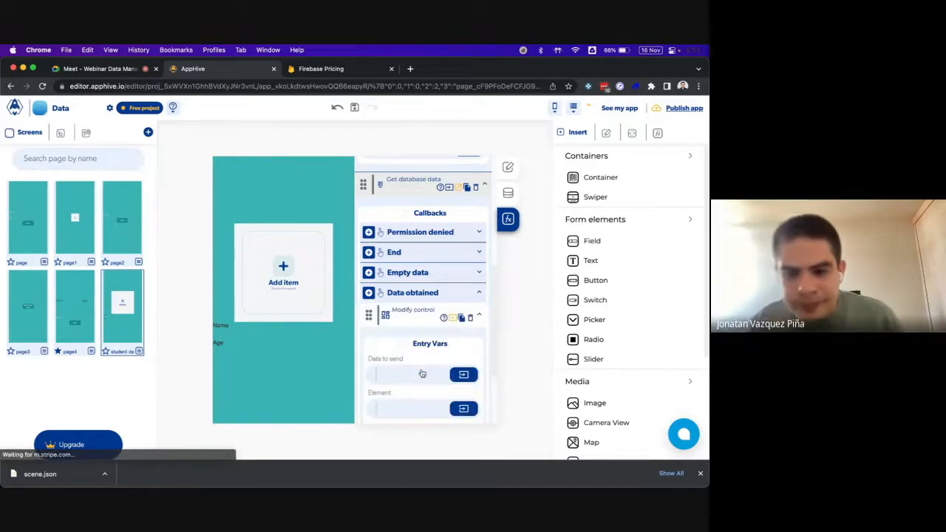
pyautogui.scroll(-1, 423, 356)
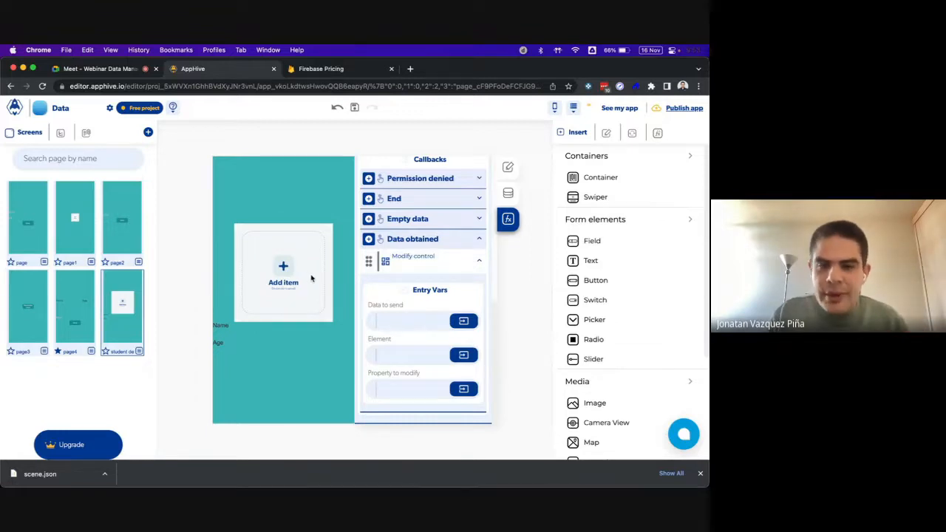
# Set the Modify control function's data to send to the Picture attribute of the Get database data output
pyautogui.click(461, 321)
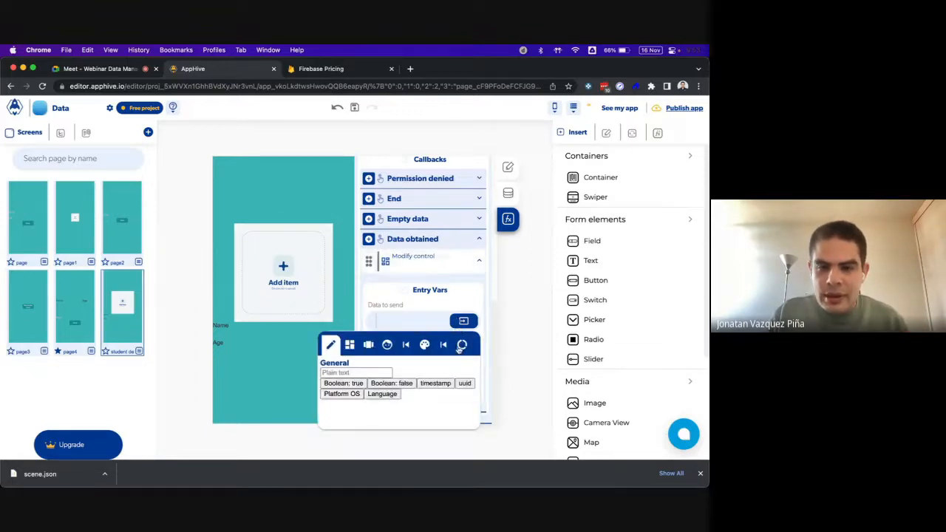
pyautogui.click(443, 345)
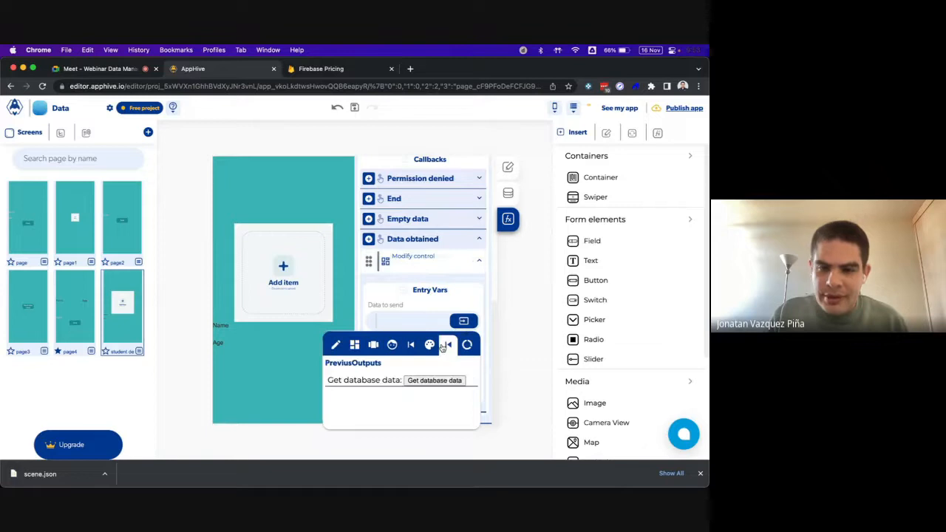
pyautogui.click(435, 380)
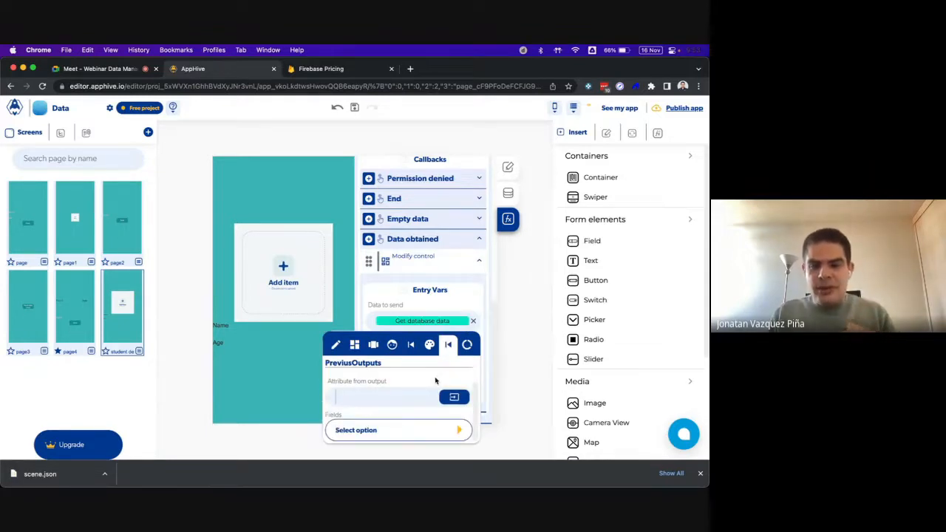
pyautogui.click(464, 429)
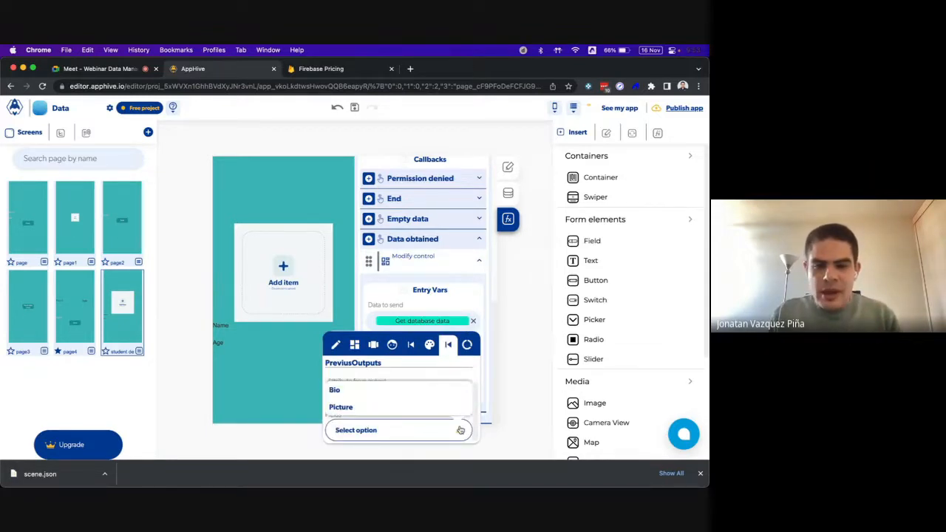
pyautogui.click(402, 407)
pyautogui.doubleClick(358, 397)
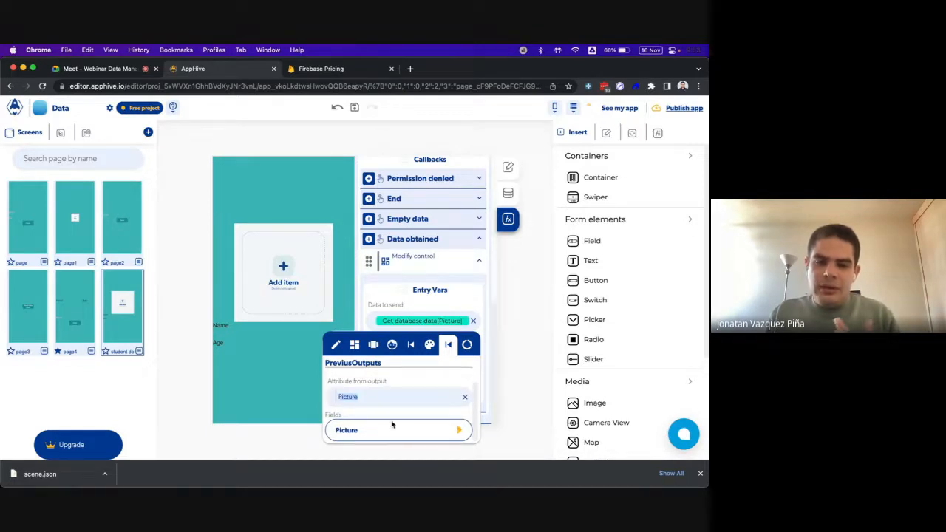
pyautogui.click(419, 308)
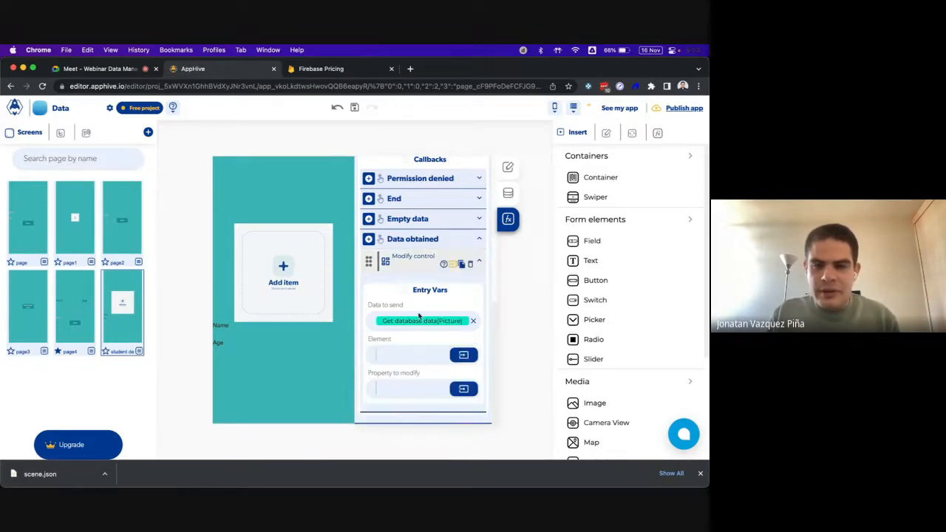
# Set the Modify control function's element to the Image control and its property to modify to src
pyautogui.click(464, 355)
pyautogui.click(355, 259)
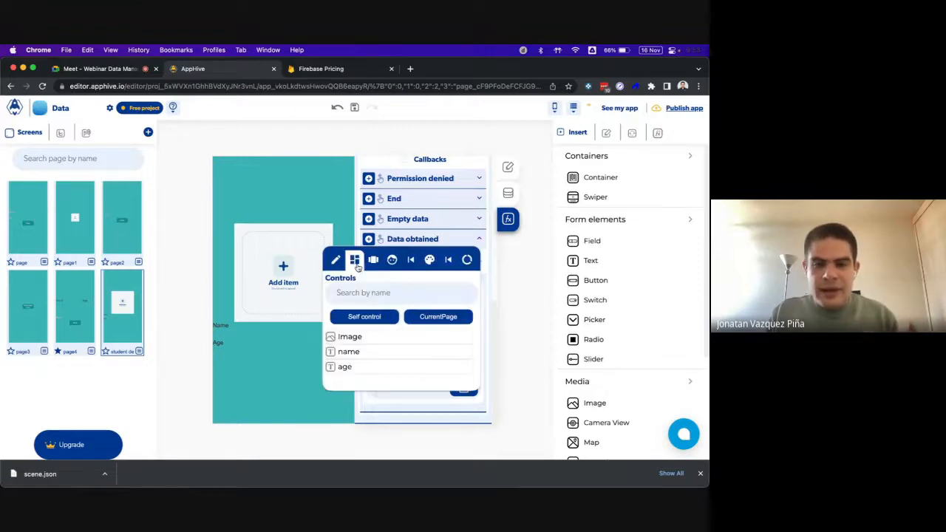
pyautogui.click(351, 336)
pyautogui.click(409, 394)
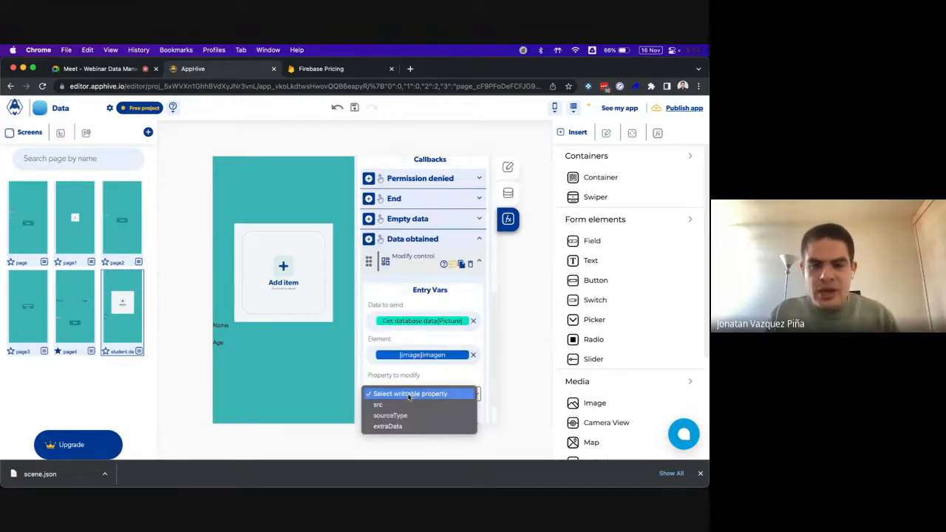
pyautogui.click(400, 405)
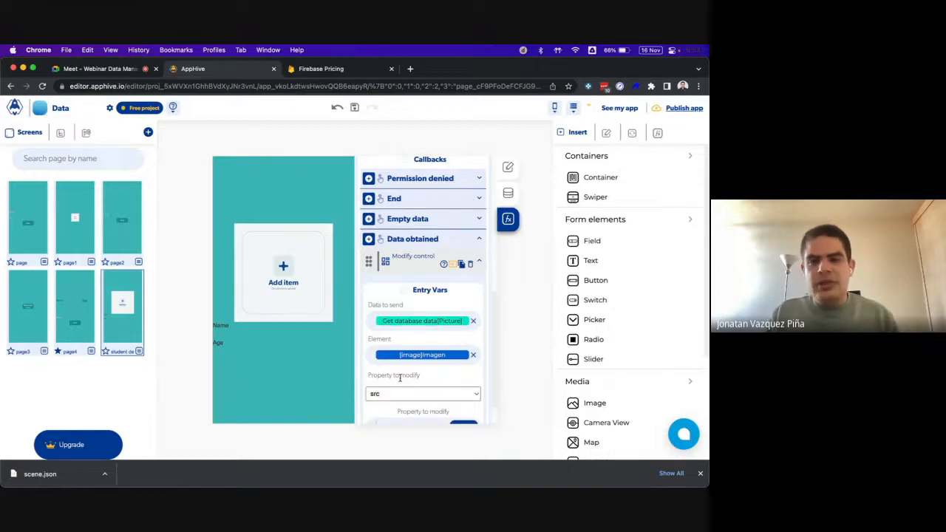
# Examine which page data the Push Screen function of page4's list items passes to the student detail page, and close the list editor
pyautogui.scroll(5, 400, 377)
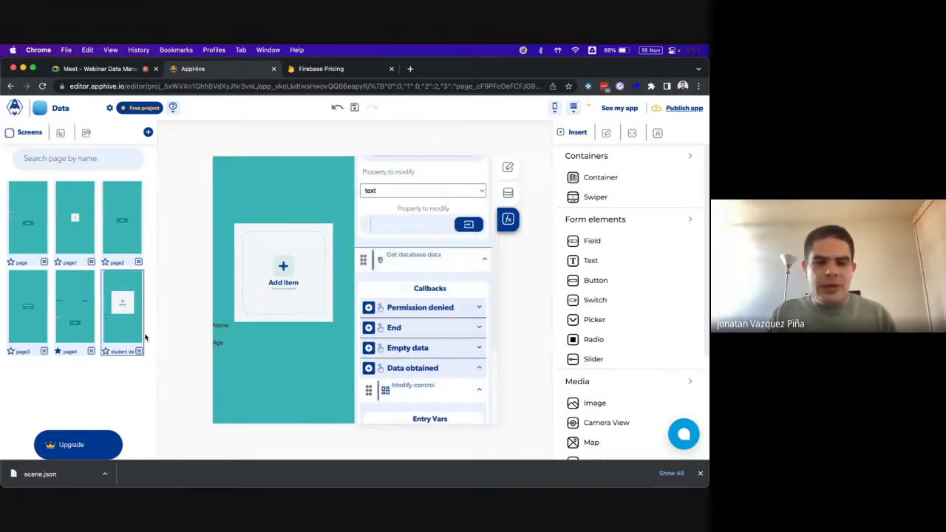
pyautogui.click(68, 320)
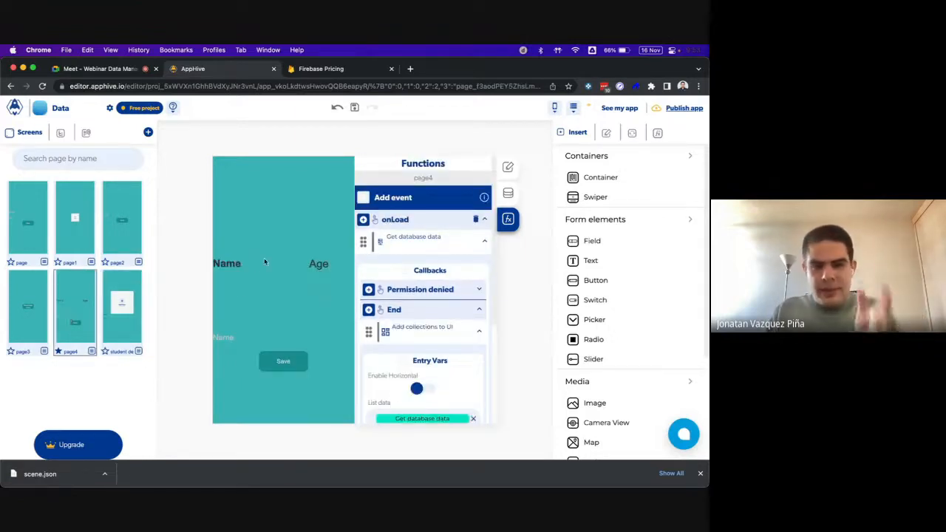
pyautogui.scroll(-2, 416, 316)
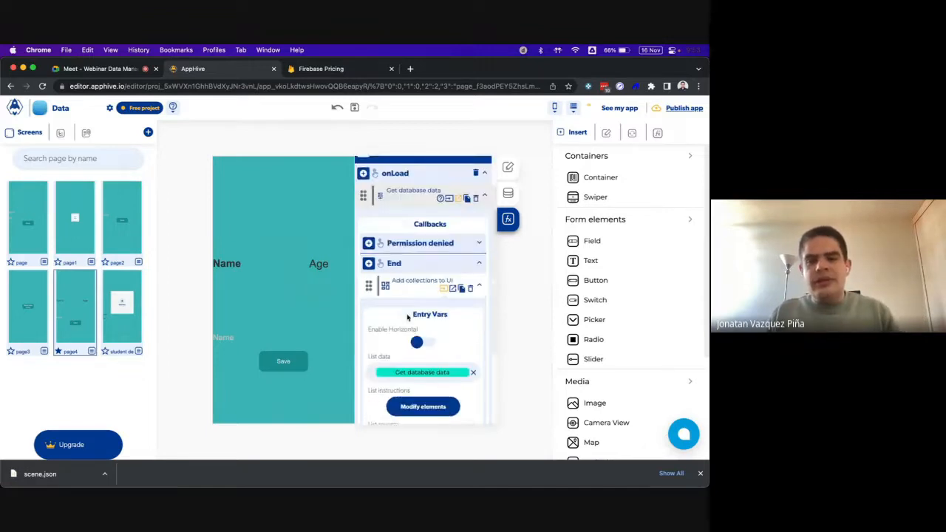
pyautogui.click(413, 393)
pyautogui.click(433, 266)
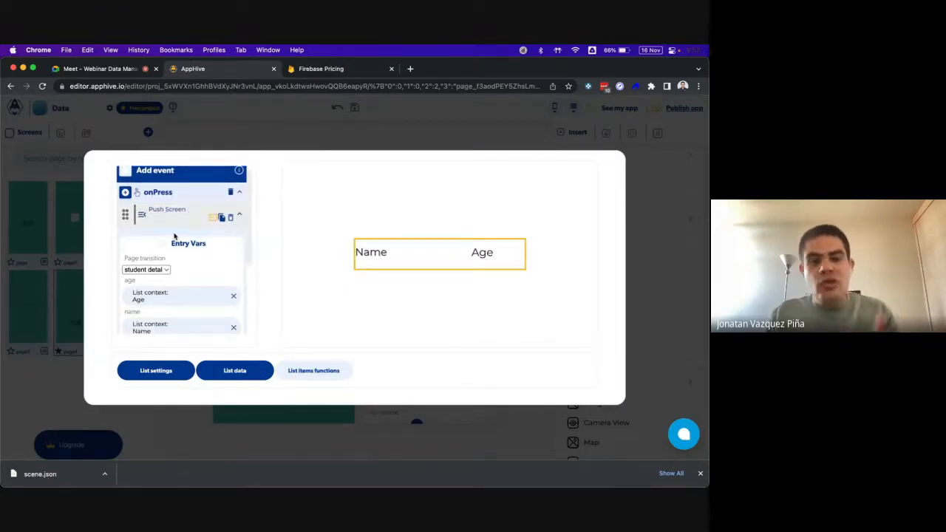
pyautogui.scroll(-2, 175, 236)
pyautogui.scroll(-1, 174, 237)
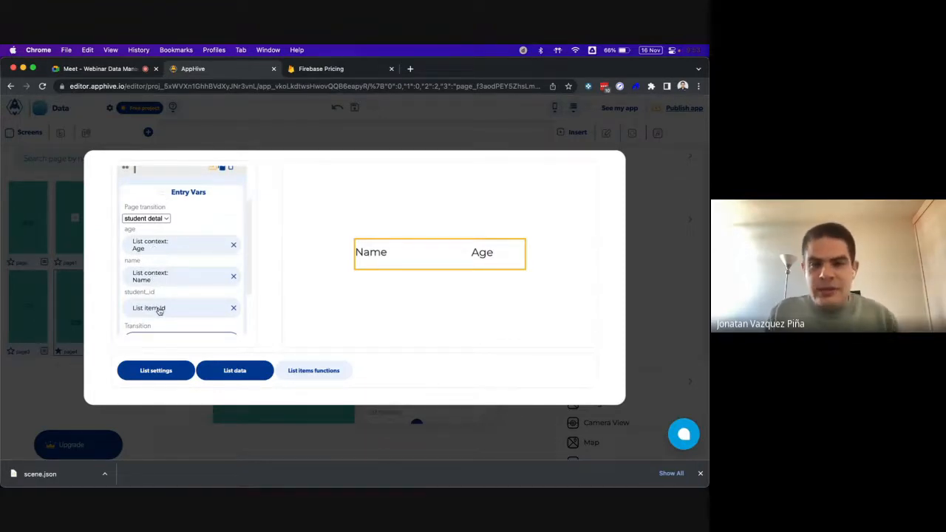
pyautogui.click(232, 145)
# Review the student detail page's onLoad functions, including the Get database data path and the Data obtained callback
pyautogui.click(114, 309)
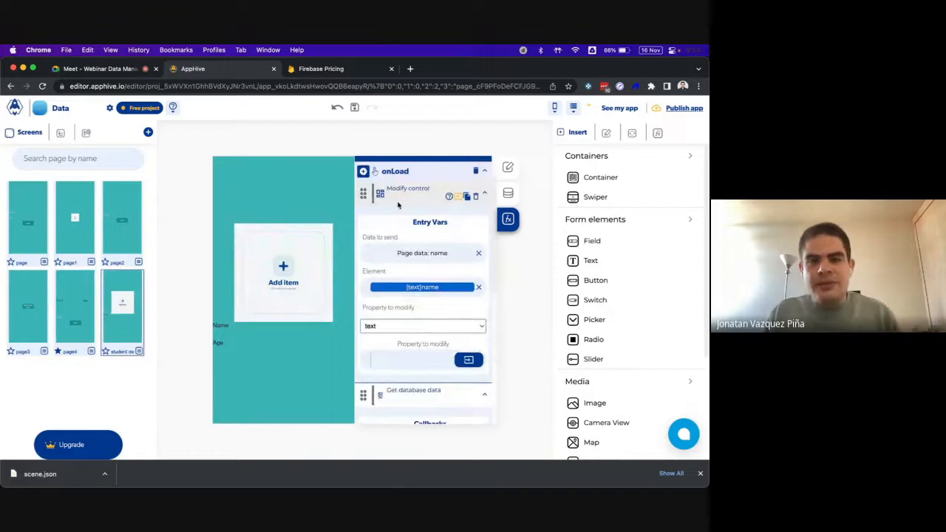
pyautogui.scroll(1, 396, 194)
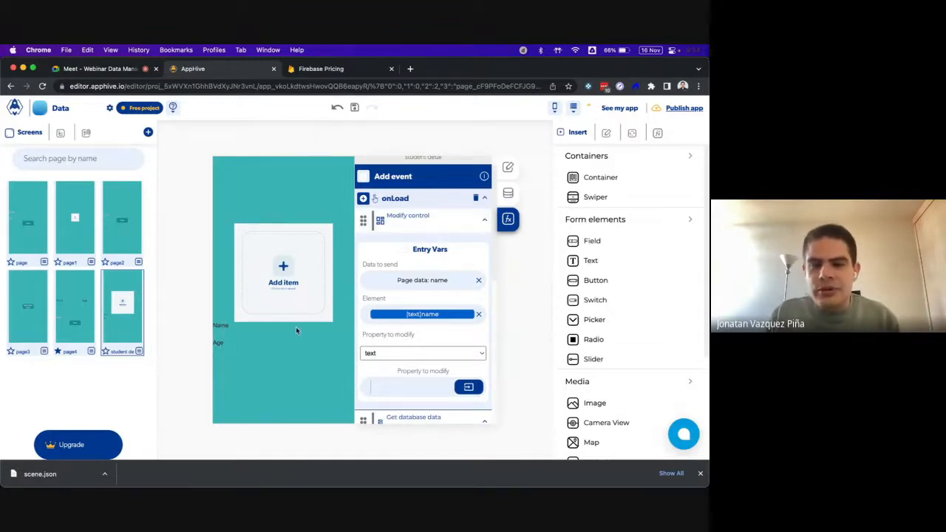
pyautogui.scroll(-5, 444, 258)
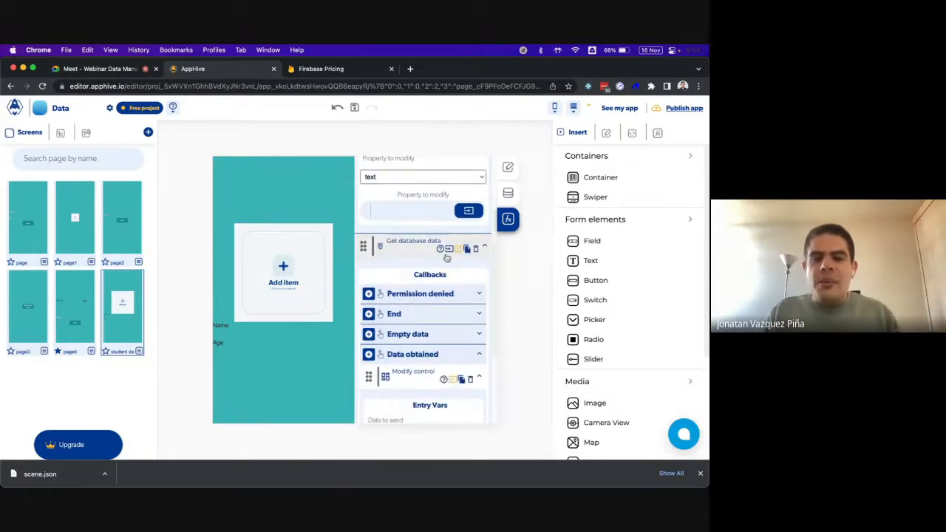
pyautogui.scroll(-5, 421, 323)
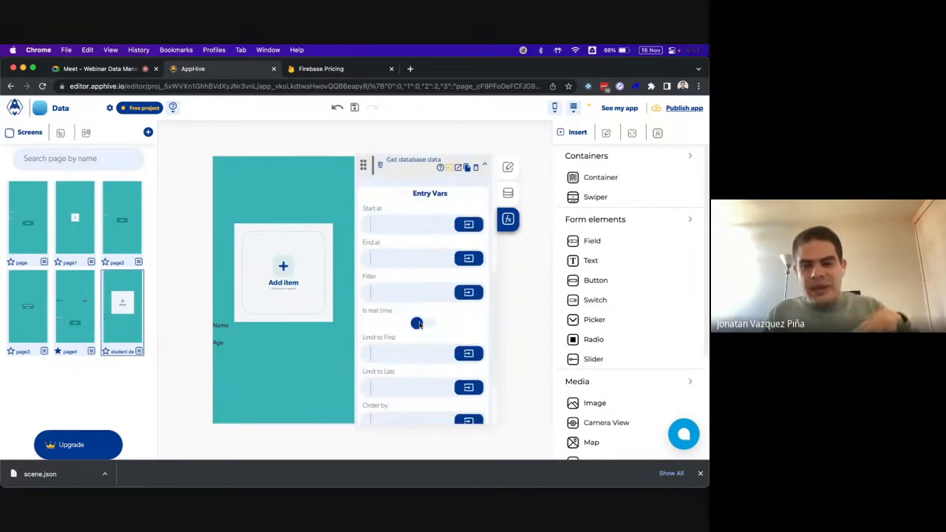
pyautogui.scroll(-5, 418, 325)
pyautogui.click(416, 385)
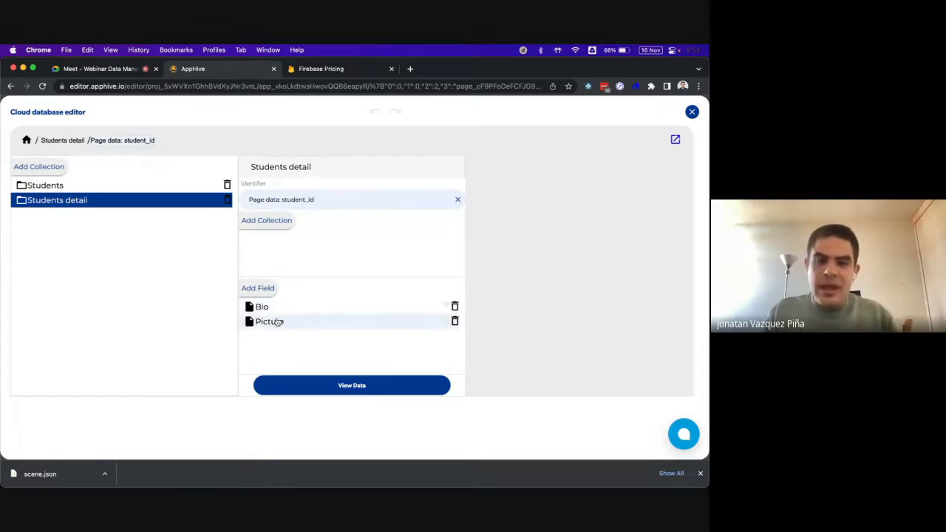
pyautogui.click(692, 112)
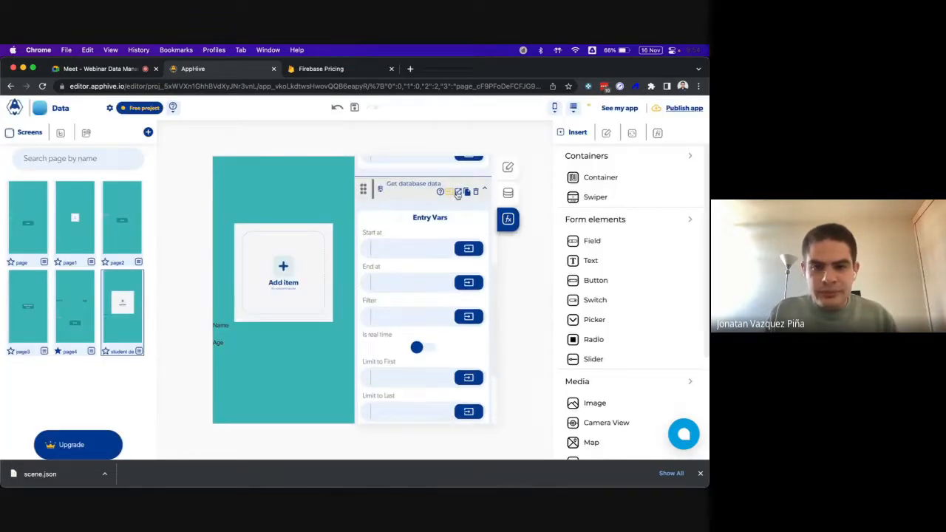
pyautogui.click(457, 194)
pyautogui.scroll(-2, 395, 259)
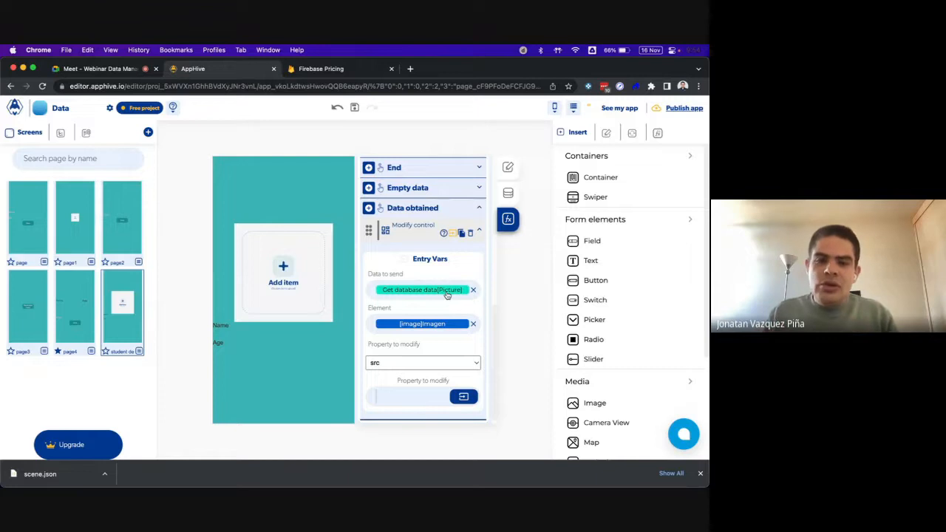
# Switch to QuickTime Player to check the student detail page on the mirrored phone, and return to Chrome
pyautogui.moveTo(426, 480)
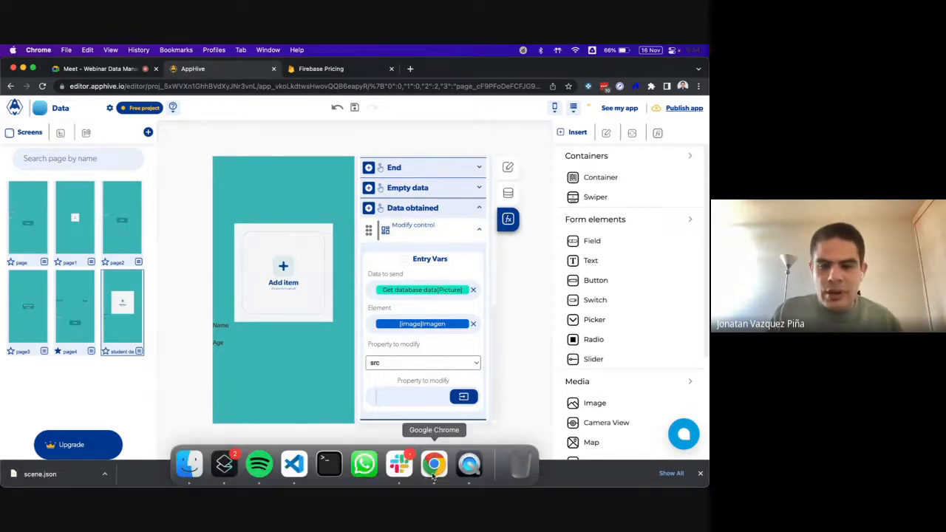
pyautogui.click(469, 464)
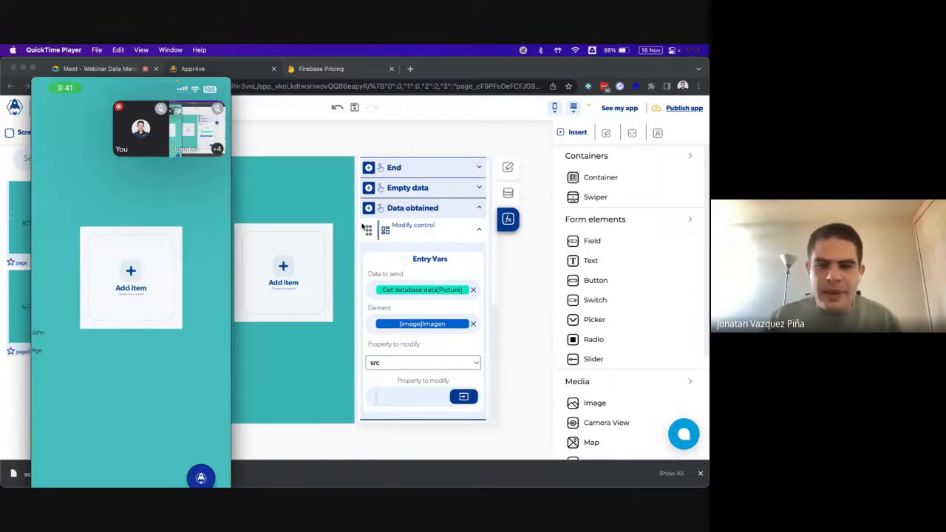
pyautogui.click(436, 238)
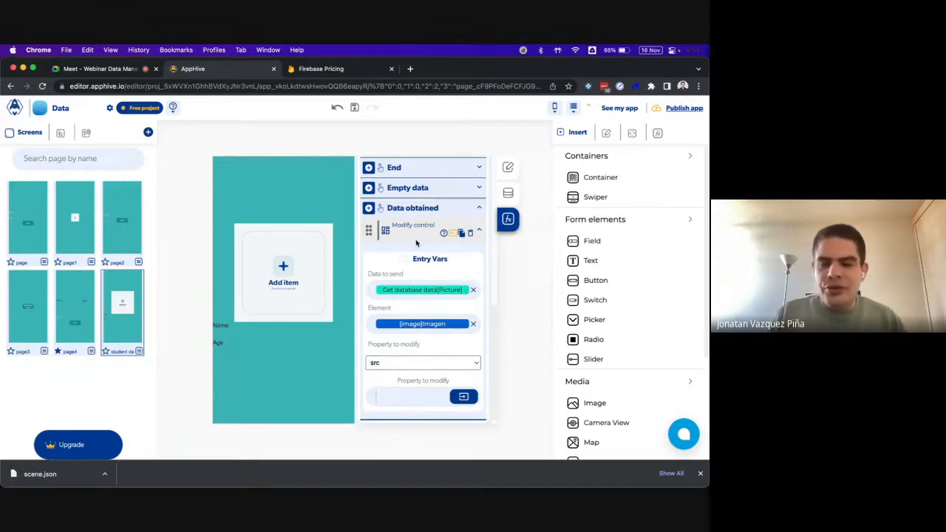
# Review the student detail page's onLoad functions and the functions of page4's Save button, and switch to the Google Meet call
pyautogui.scroll(5, 416, 243)
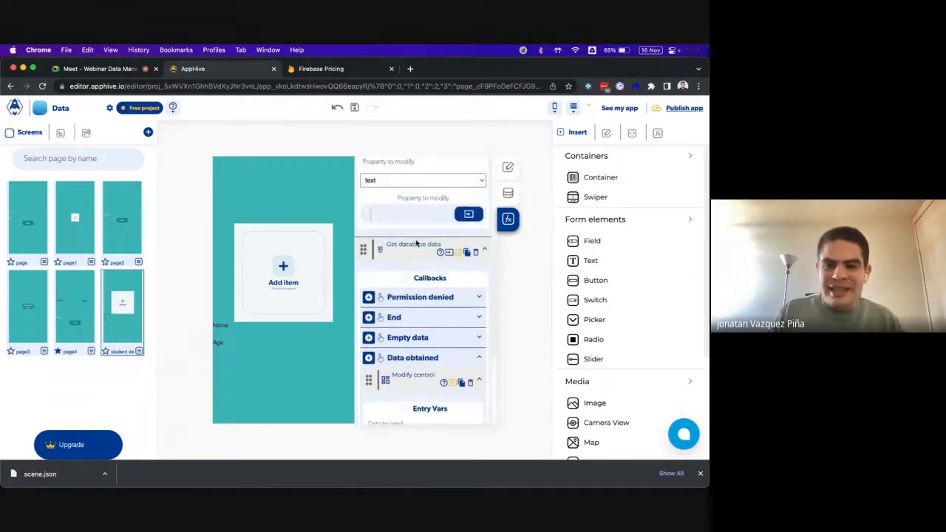
pyautogui.scroll(2, 416, 242)
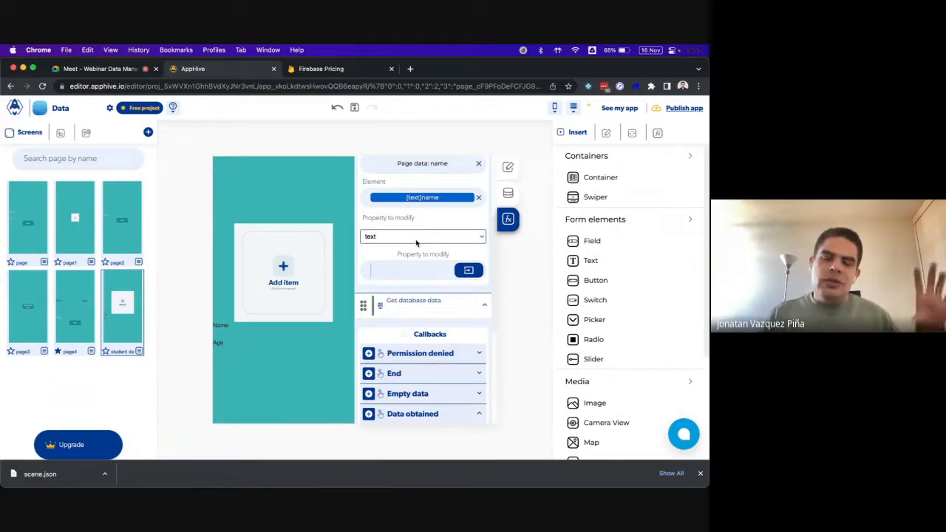
pyautogui.scroll(4, 417, 243)
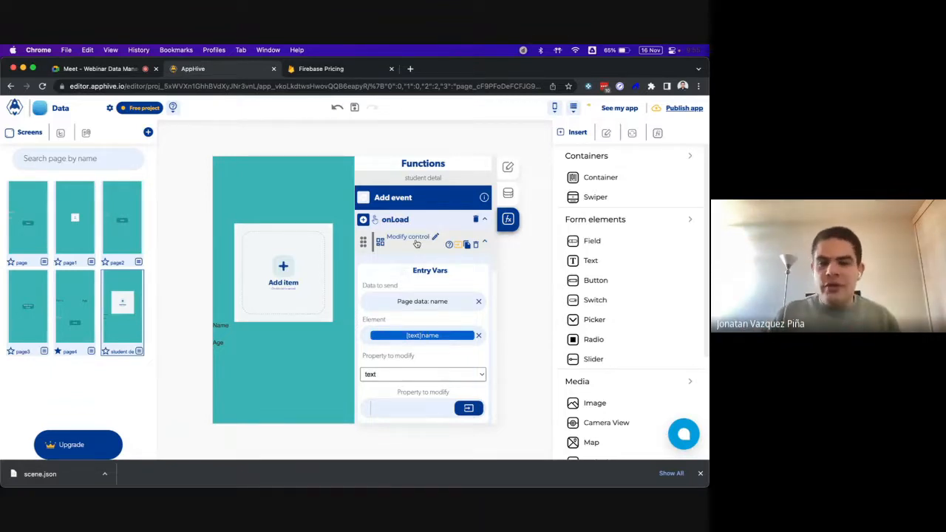
pyautogui.click(87, 322)
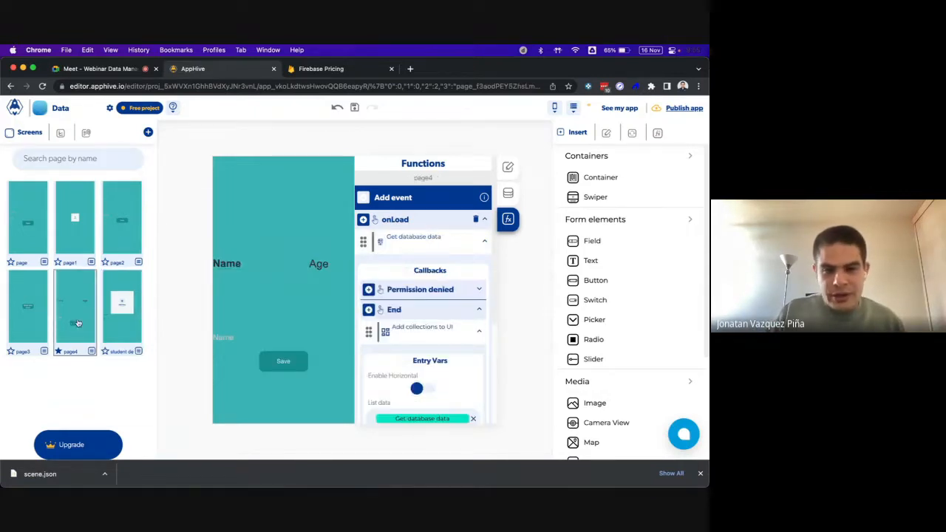
pyautogui.click(268, 365)
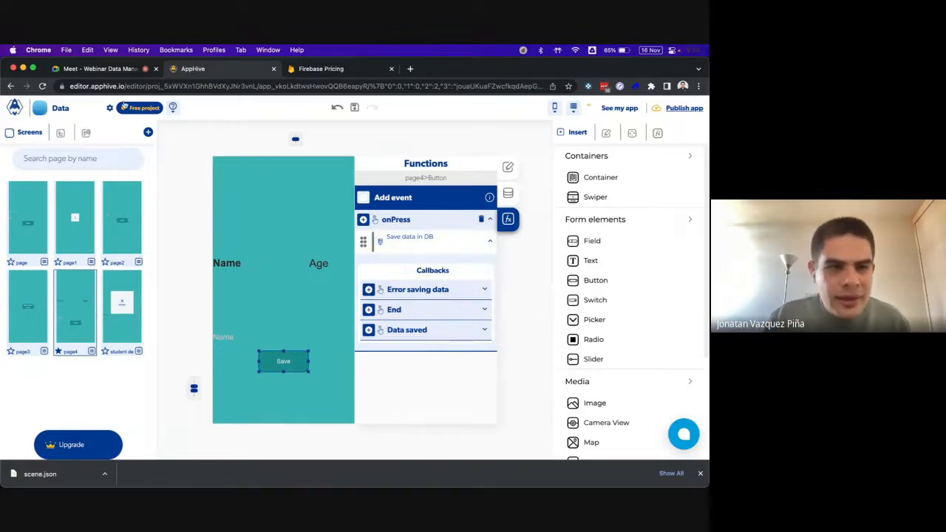
pyautogui.click(102, 68)
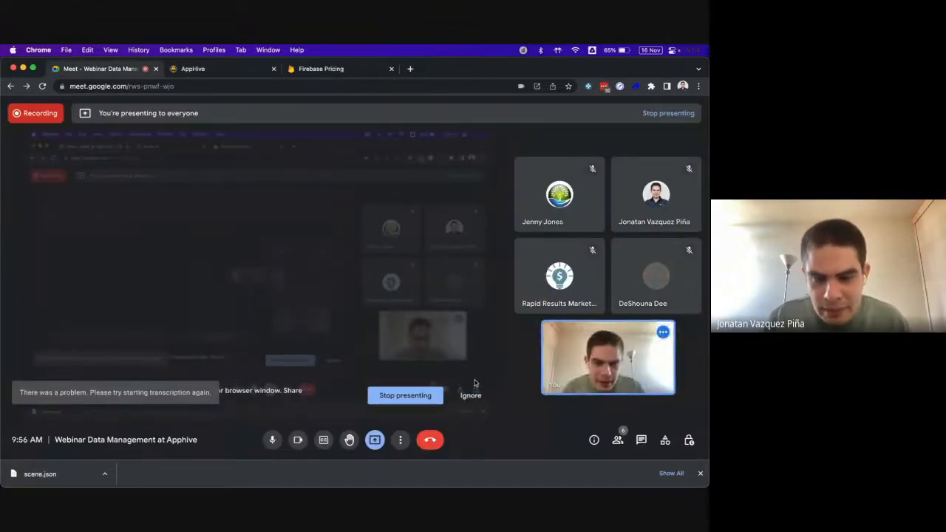